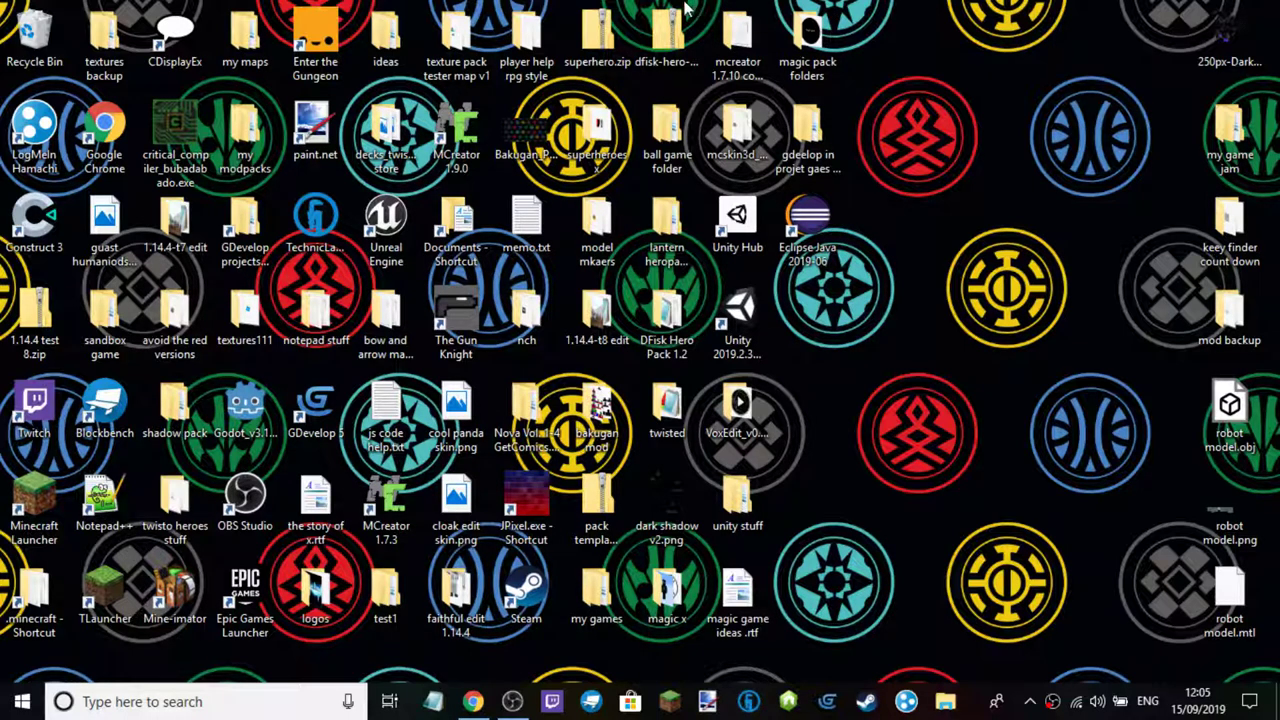
pyautogui.moveTo(847, 3); pyautogui.dragTo(898, 530)
pyautogui.moveTo(843, 6); pyautogui.dragTo(1003, 171)
pyautogui.moveTo(945, 205); pyautogui.dragTo(1190, 392)
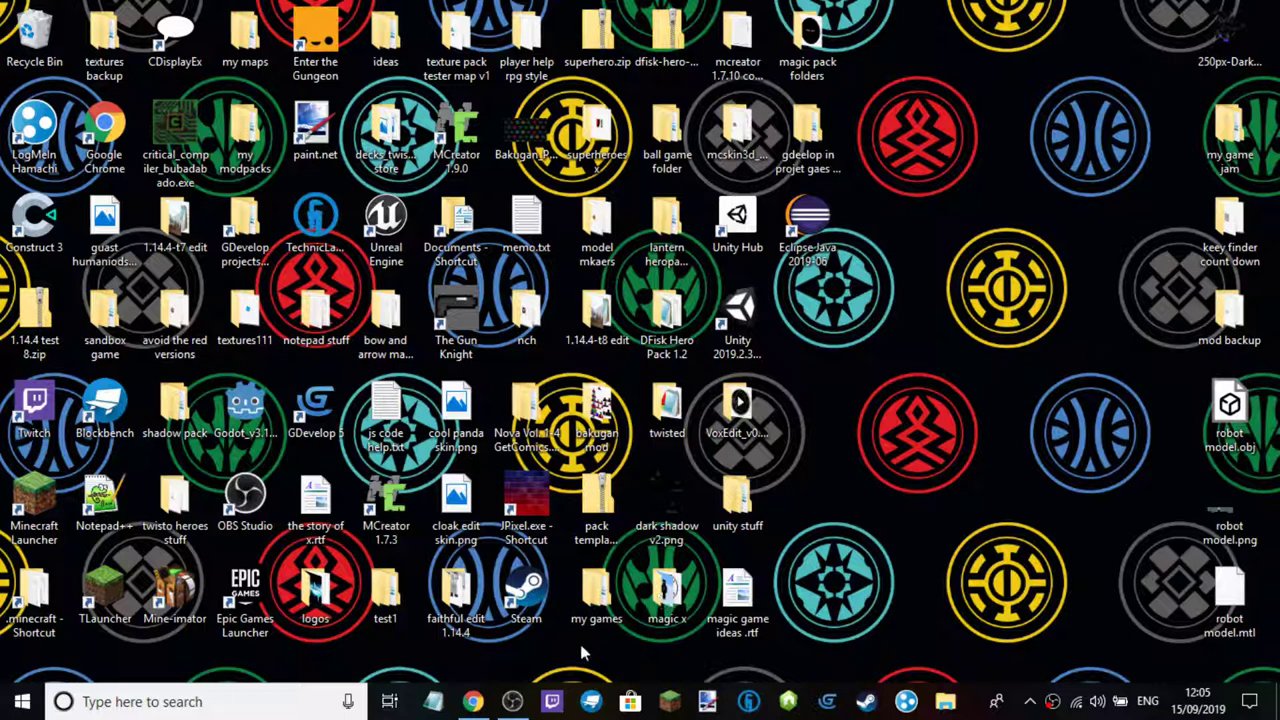
# Open Notepad, enter the text "qwertyuiopasdfghjkbn" and maximize the window
pyautogui.click(433, 701)
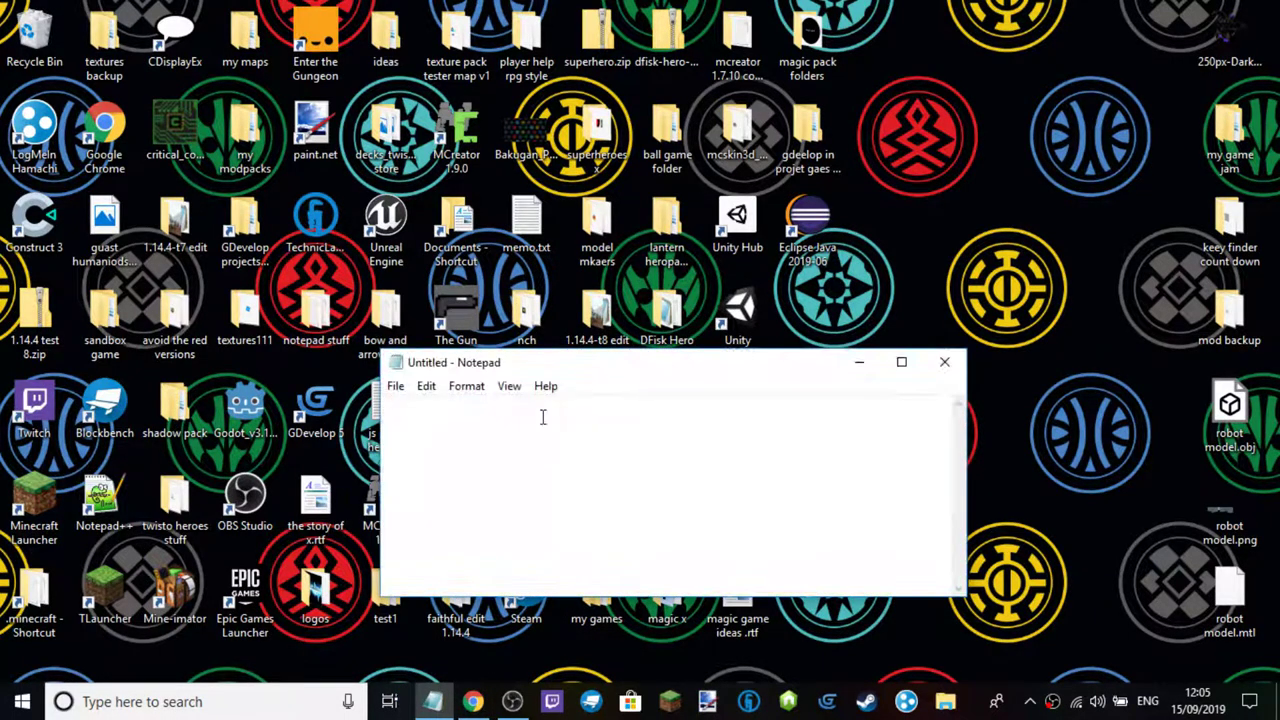
pyautogui.write('qwertyu')
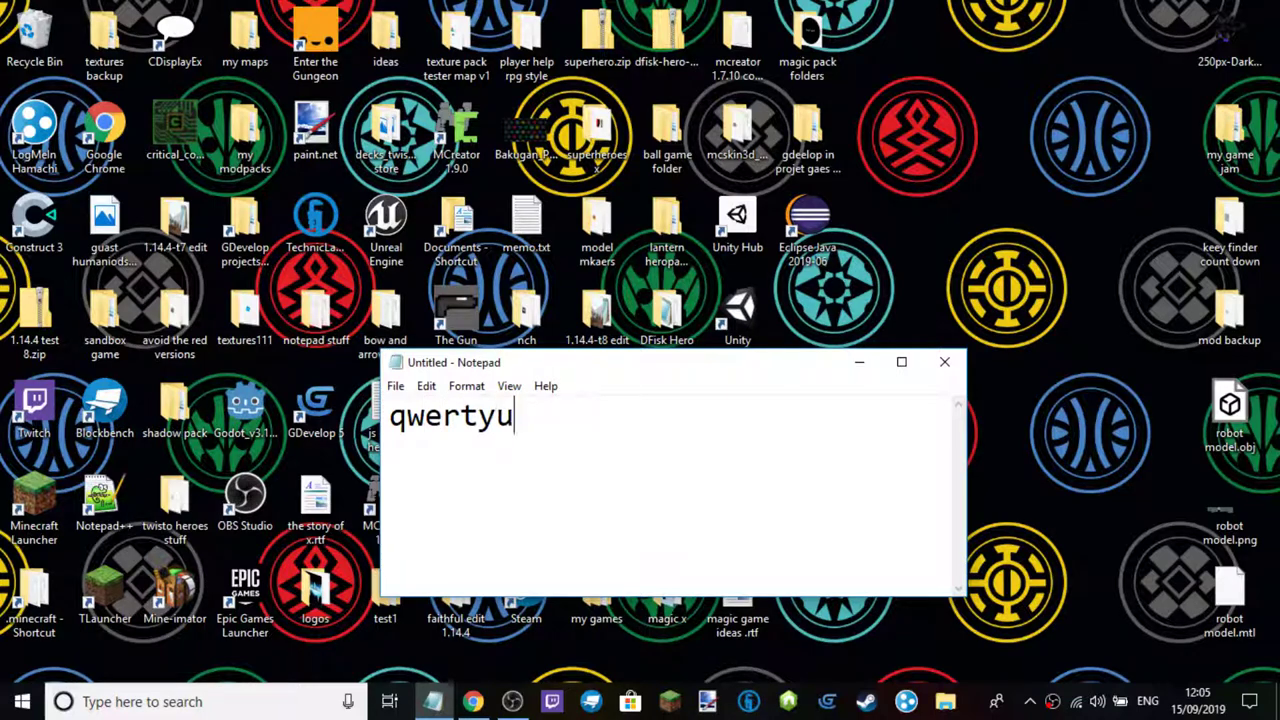
pyautogui.write('iopas')
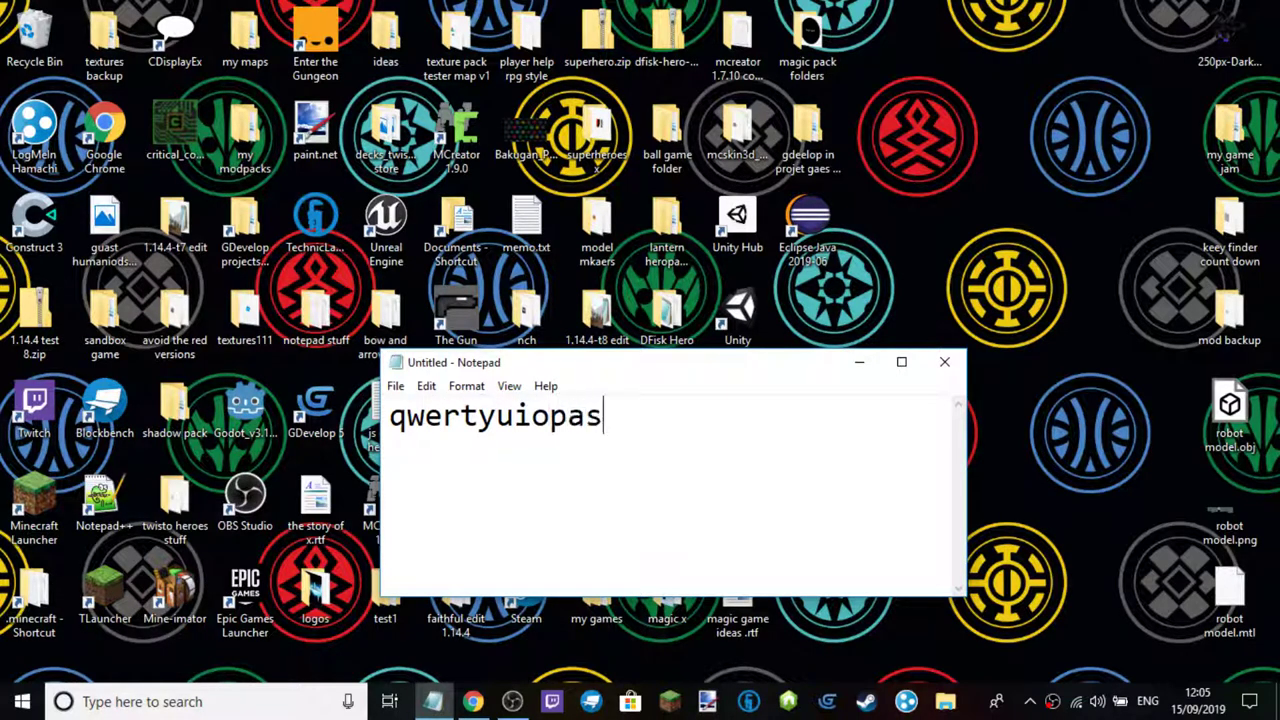
pyautogui.write('dfghj')
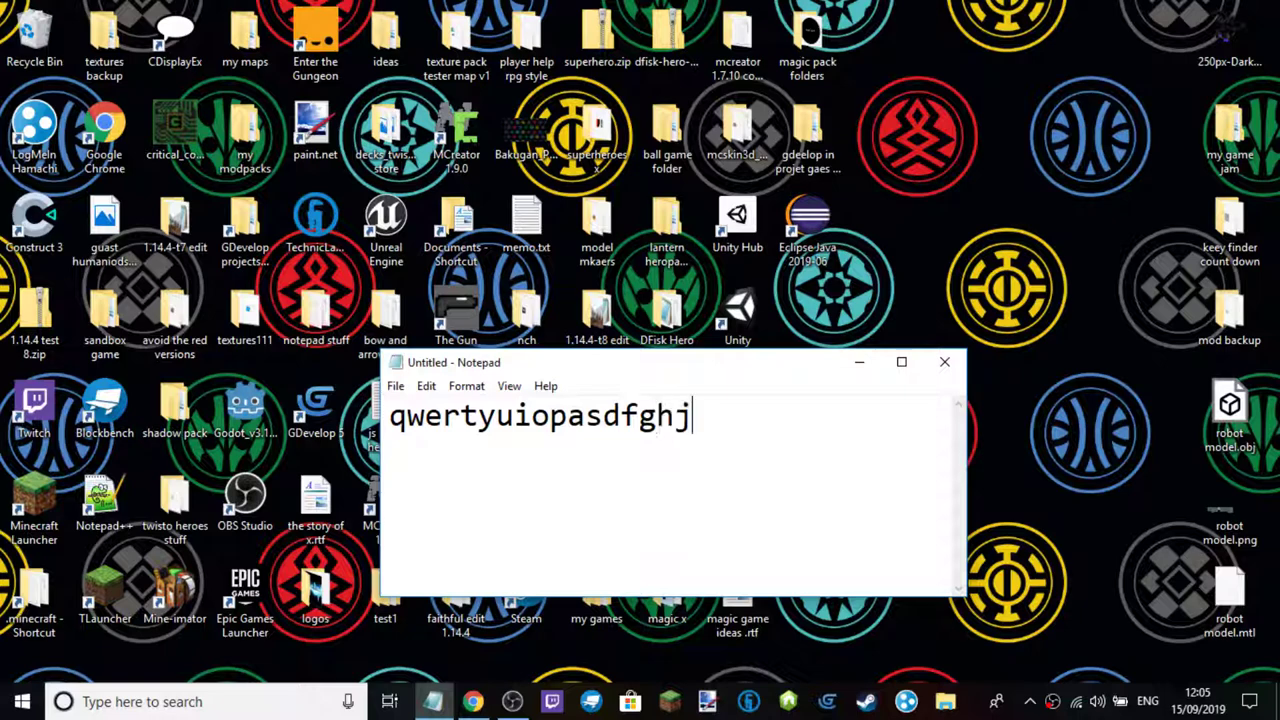
pyautogui.write('kbnn')
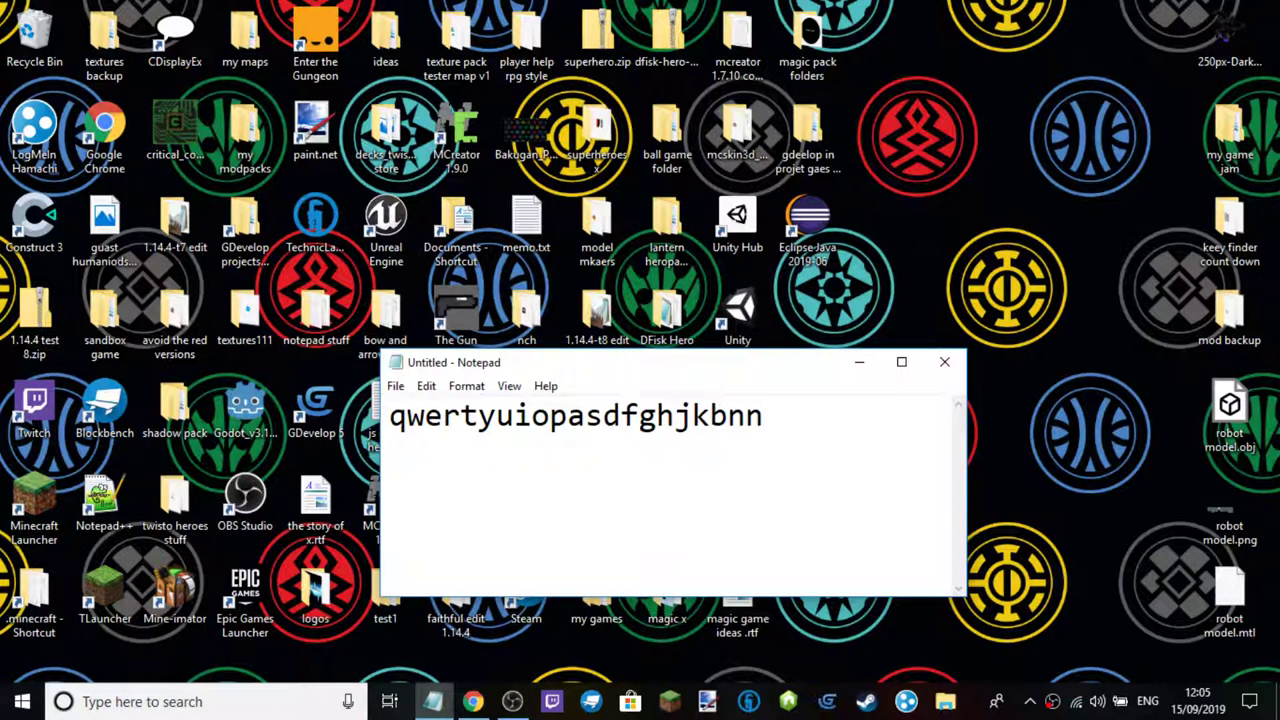
pyautogui.press('BackSpace')
pyautogui.hotkey('ctrl', 'a')
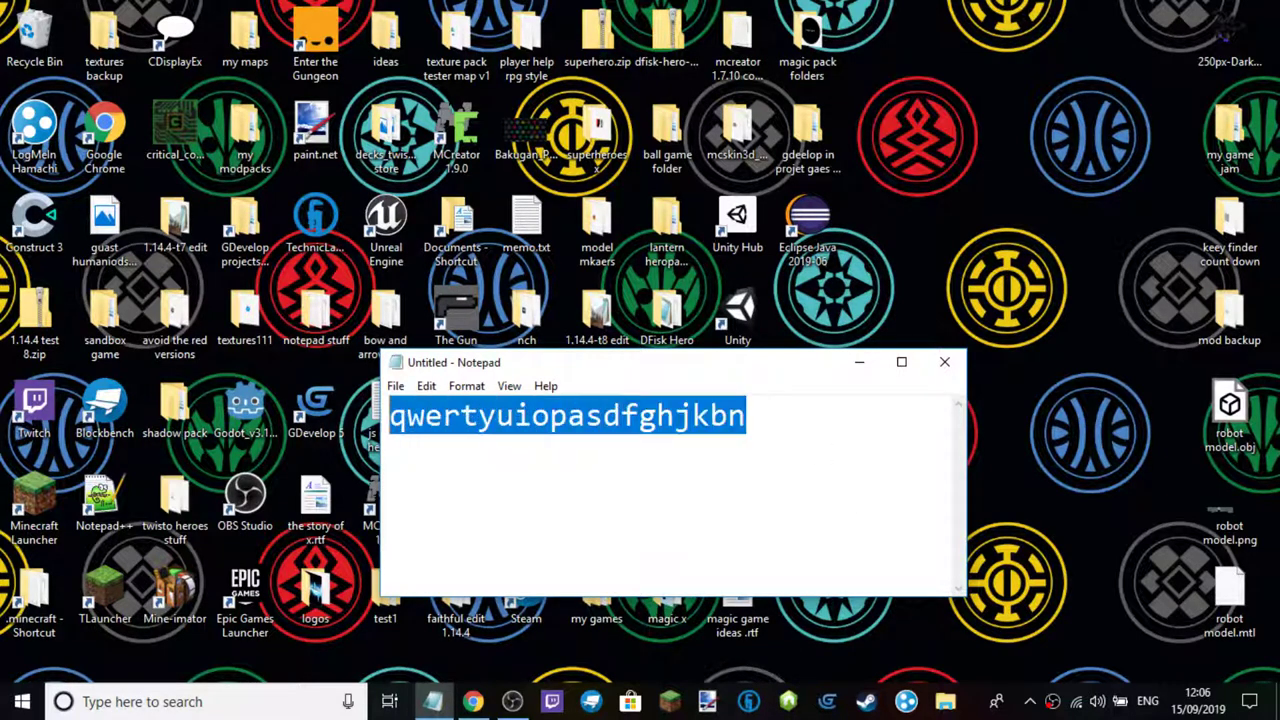
pyautogui.click(901, 361)
pyautogui.click(499, 90)
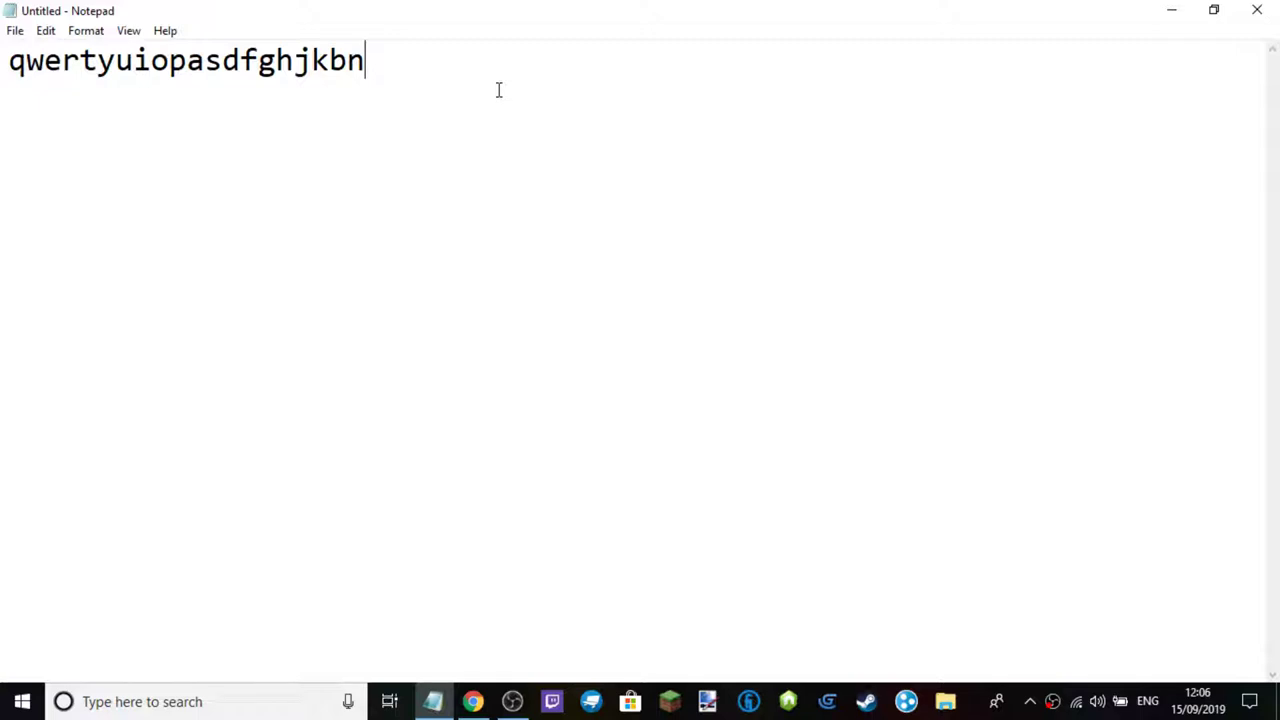
pyautogui.press('Return')
pyautogui.write('12345')
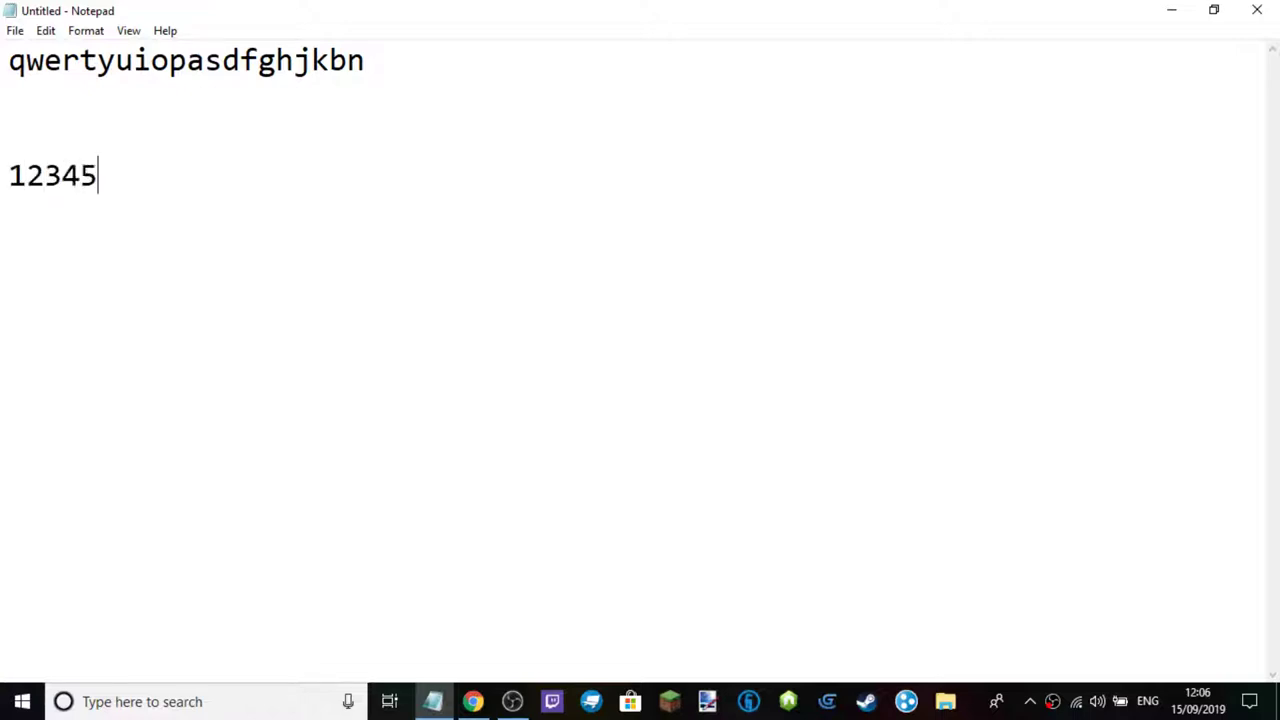
pyautogui.write('67890')
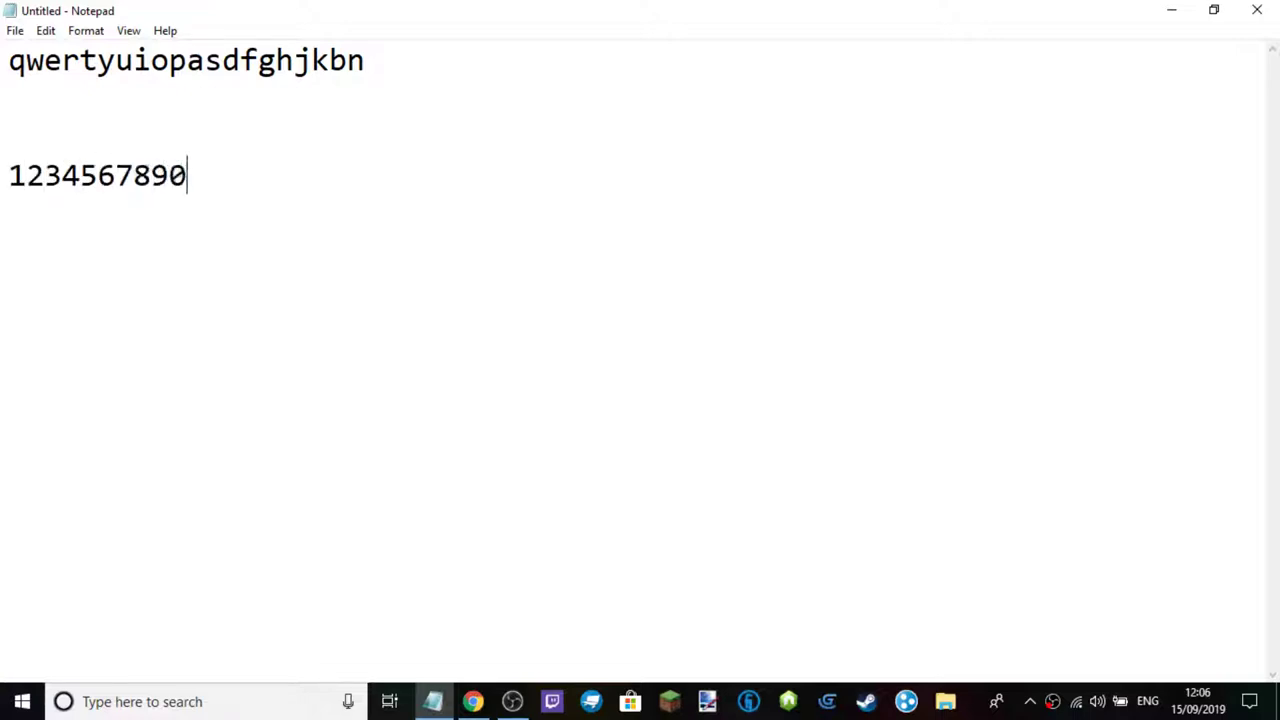
pyautogui.write(' +/')
pyautogui.write('-')
pyautogui.write('**')
pyautogui.press('BackSpace')
pyautogui.press('BackSpace')
pyautogui.write('-')
pyautogui.press('BackSpace')
# Append a forward slash after "+/-" at the end of the digits line
pyautogui.press('Home')
pyautogui.press('Up')
pyautogui.click(299, 187)
pyautogui.write('\\')
pyautogui.write('`')
pyautogui.write('¬')
pyautogui.press('BackSpace')
pyautogui.write('//')
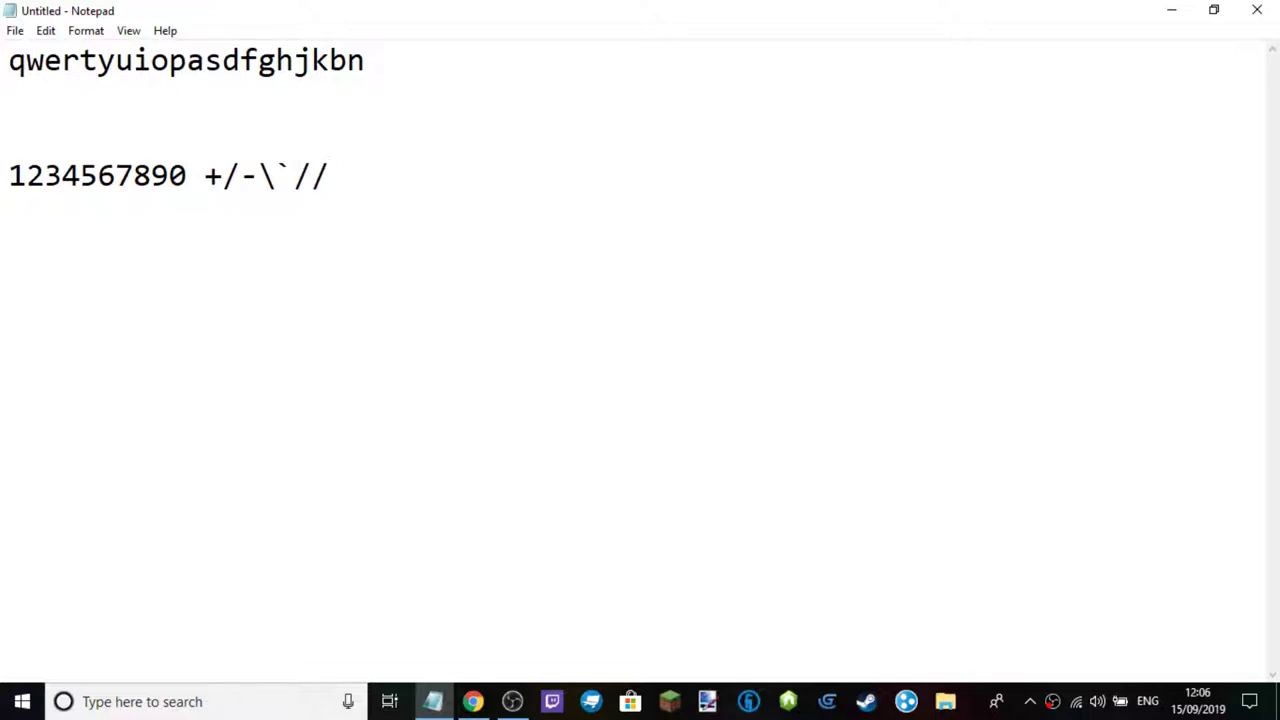
pyautogui.press('BackSpace')
pyautogui.press('BackSpace')
pyautogui.press('BackSpace')
pyautogui.press('BackSpace')
pyautogui.write('/')
# Leave a blank line below the digits and add a line with the symbols !"£$%^&*()
pyautogui.press('Return')
pyautogui.press('Return')
pyautogui.write('!"£$%')
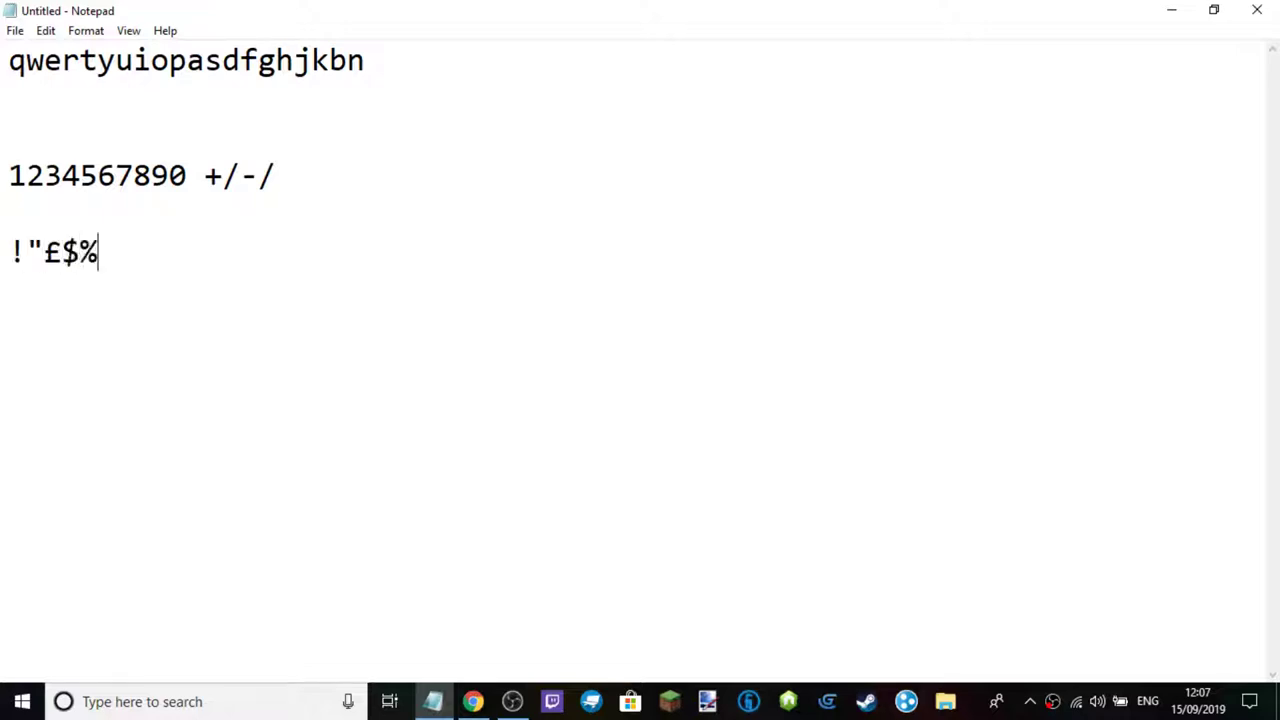
pyautogui.write('^&*(_')
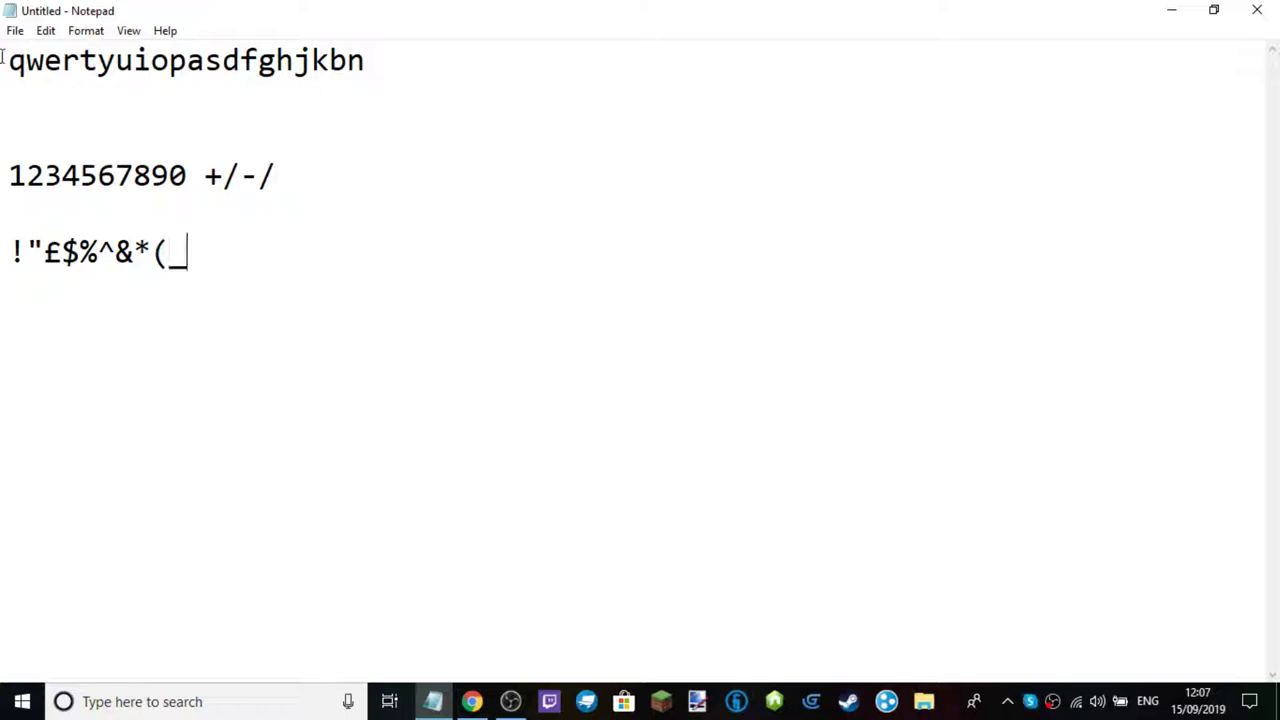
pyautogui.press('BackSpace')
pyautogui.write(')')
# Append a pair of square brackets "[]" to the end of the digits line
pyautogui.click(297, 186)
pyautogui.write('[]')
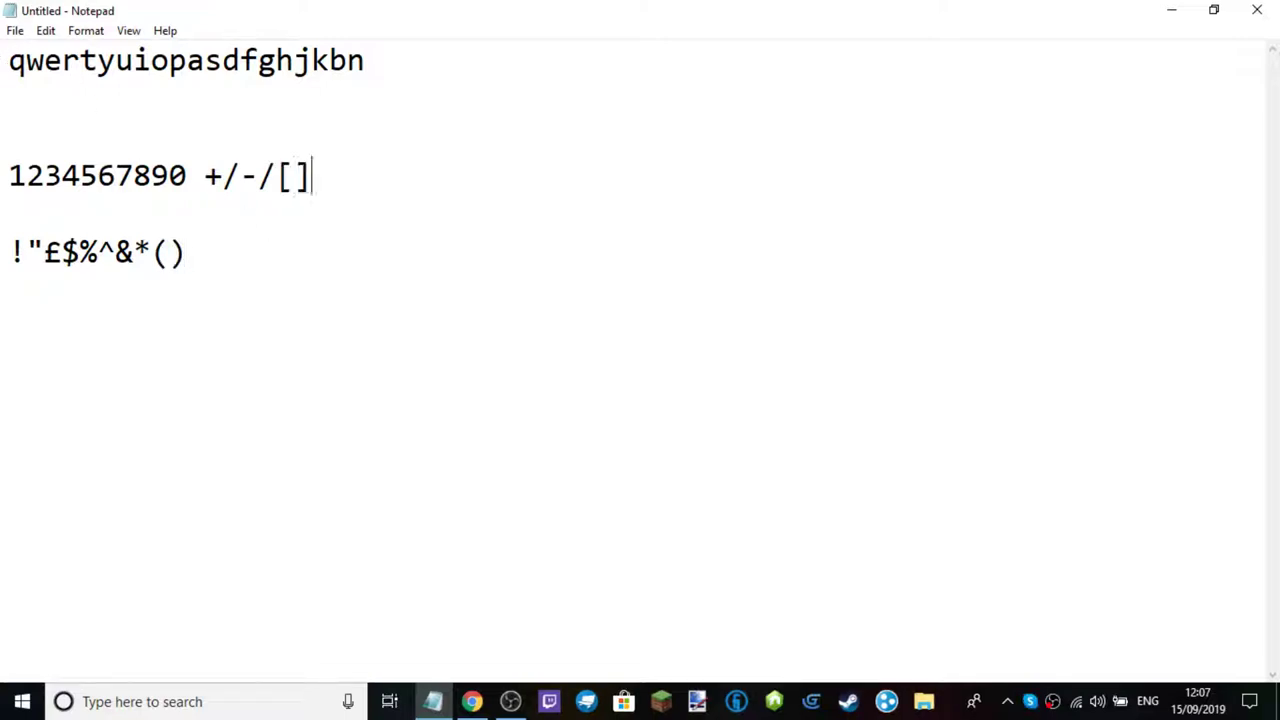
pyautogui.click(228, 262)
pyautogui.click(337, 180)
pyautogui.press('BackSpace')
pyautogui.press('BackSpace')
pyautogui.write('[]')
# Append the characters "{}:@?@¬" to the symbols line and add blank lines below it
pyautogui.click(237, 250)
pyautogui.write('{}:@}')
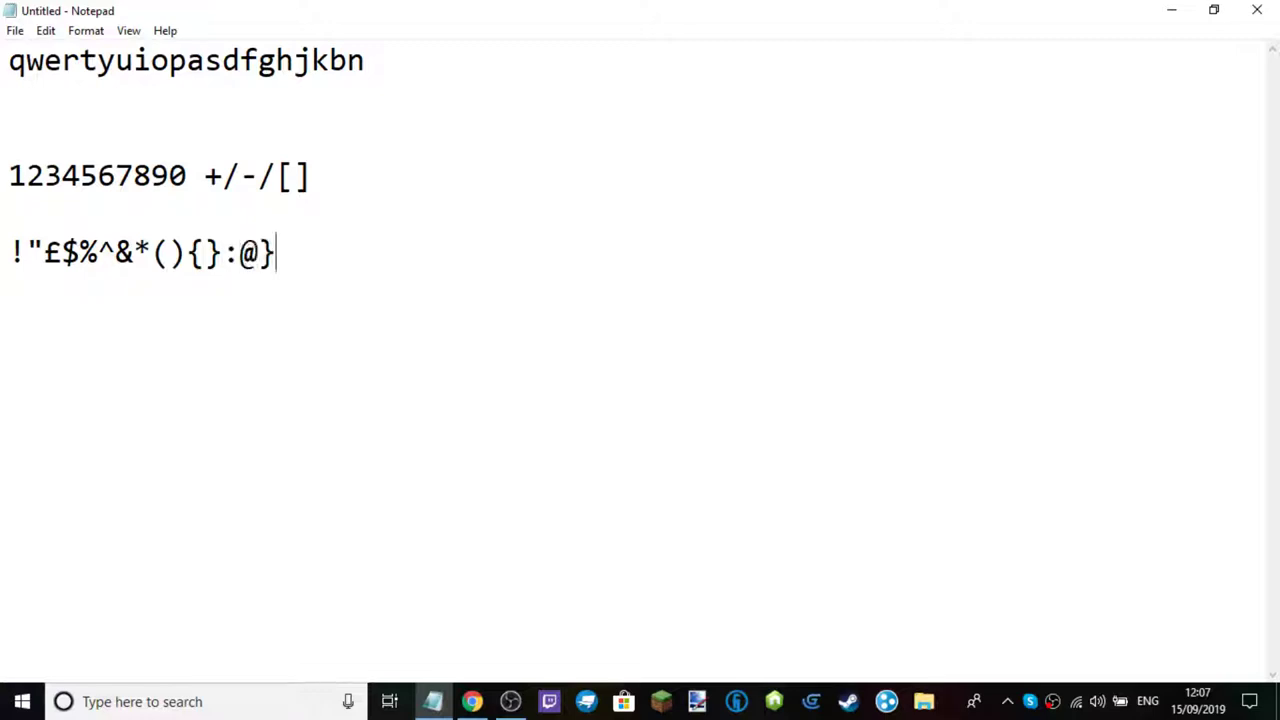
pyautogui.press('BackSpace')
pyautogui.write('/')
pyautogui.press('BackSpace')
pyautogui.write('?@')
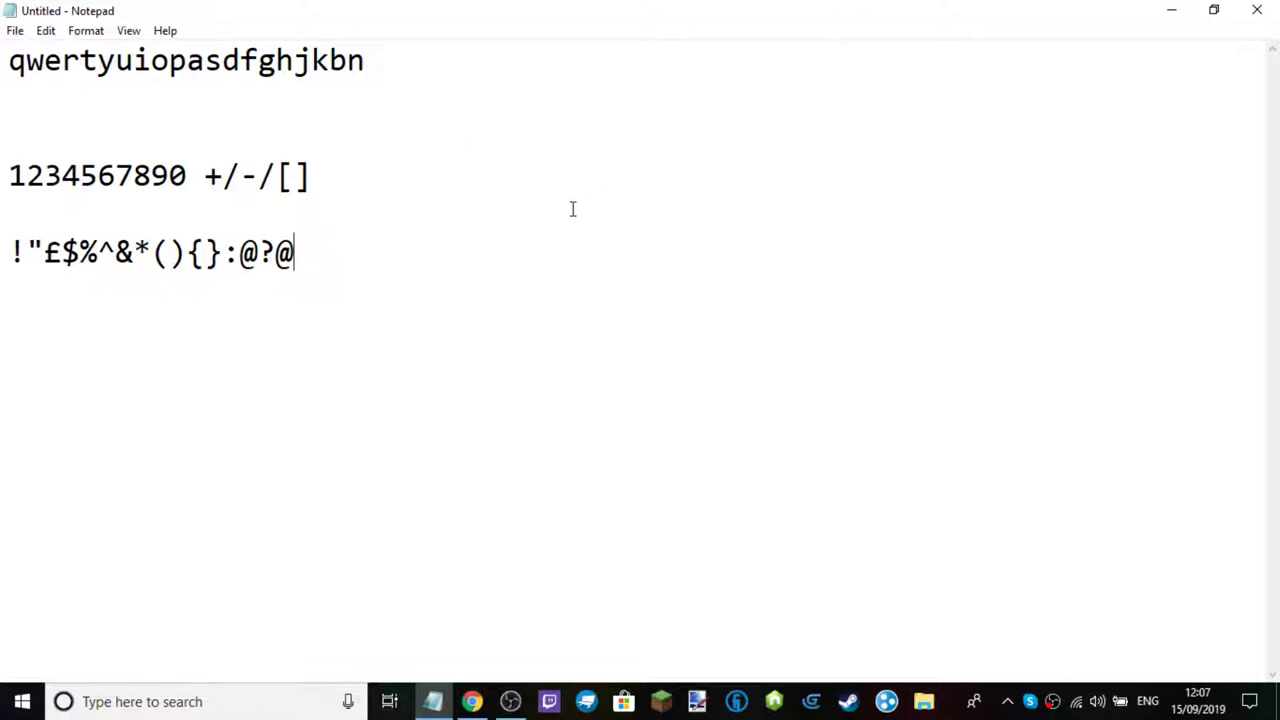
pyautogui.write(':¬')
pyautogui.press('Return')
pyautogui.press('Return')
# Open and dismiss the Start menu, and restore and re-maximize the text window
pyautogui.press('super')
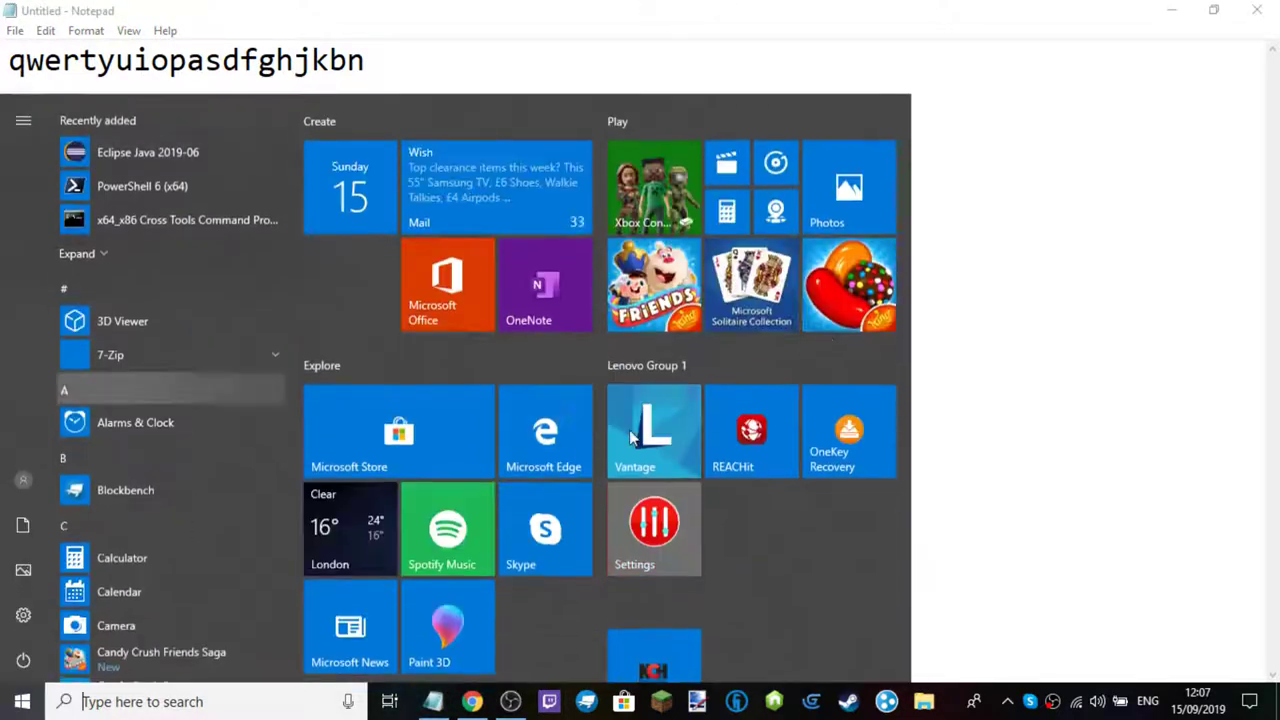
pyautogui.press('super')
pyautogui.moveTo(315, 253); pyautogui.dragTo(197, 206)
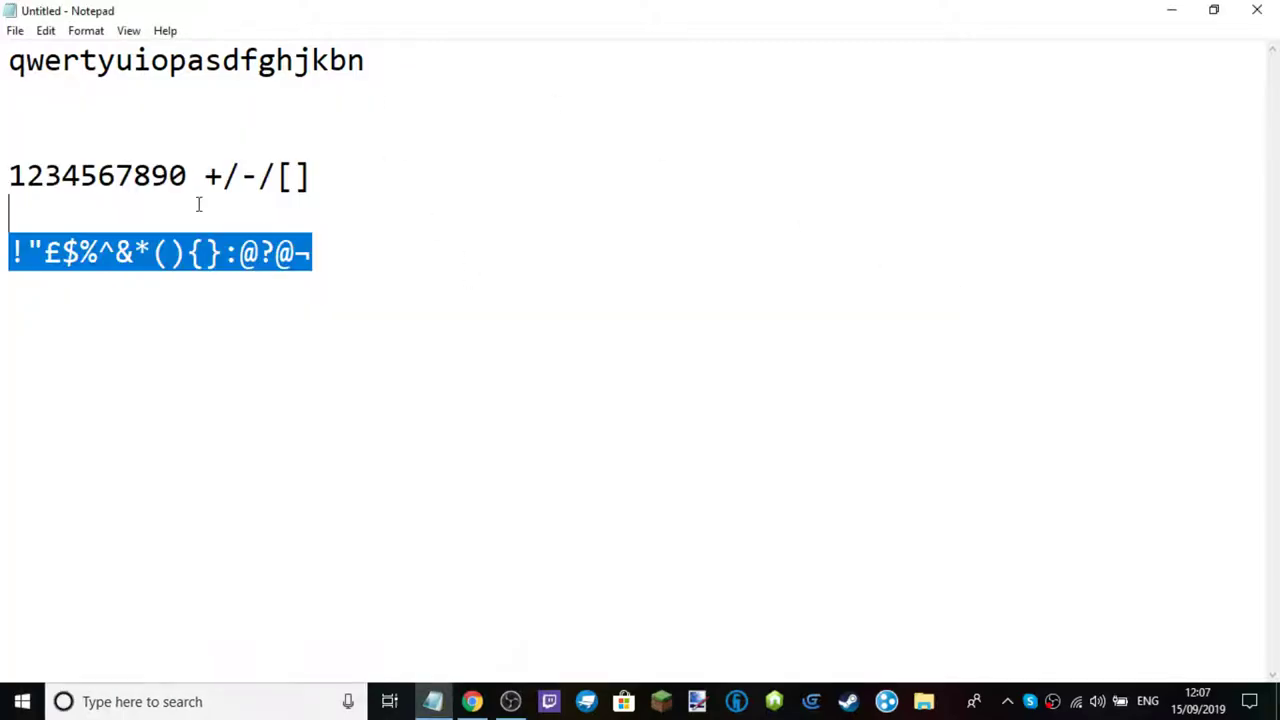
pyautogui.click(289, 326)
pyautogui.moveTo(72, 10); pyautogui.dragTo(358, 232)
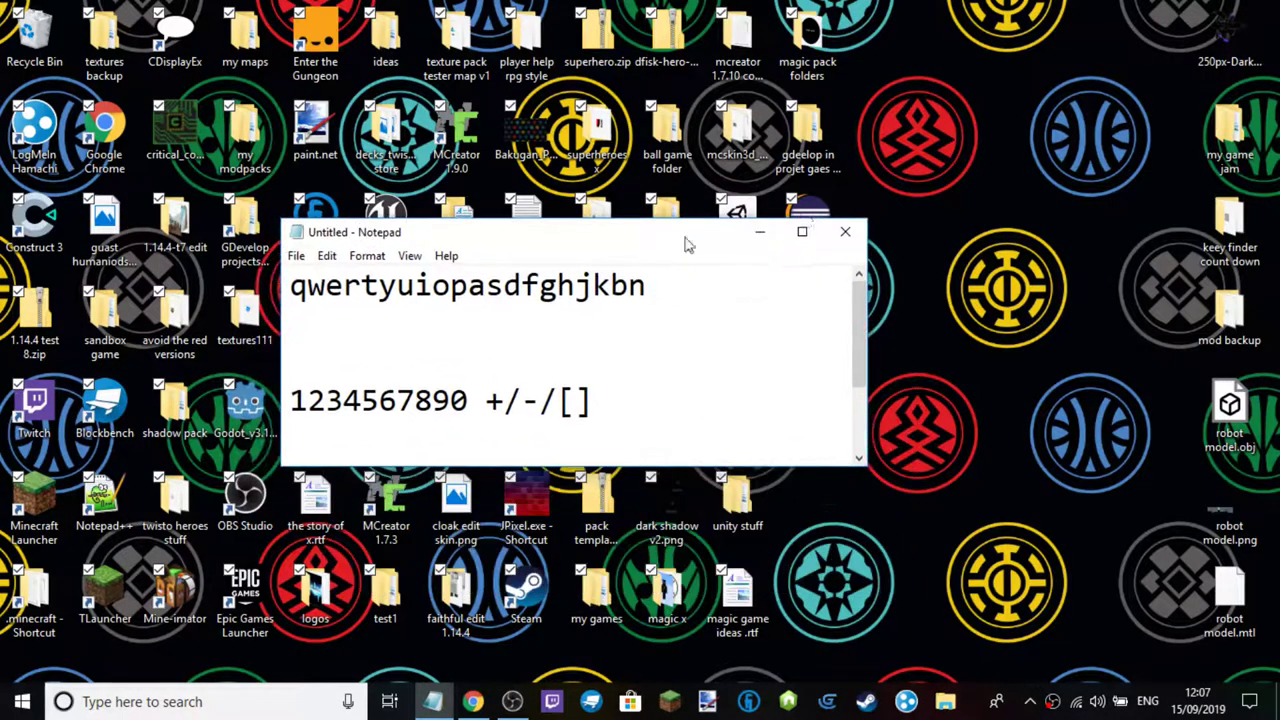
pyautogui.click(800, 234)
# Add the word "enter" on a new line below the symbols line
pyautogui.press('BackSpace')
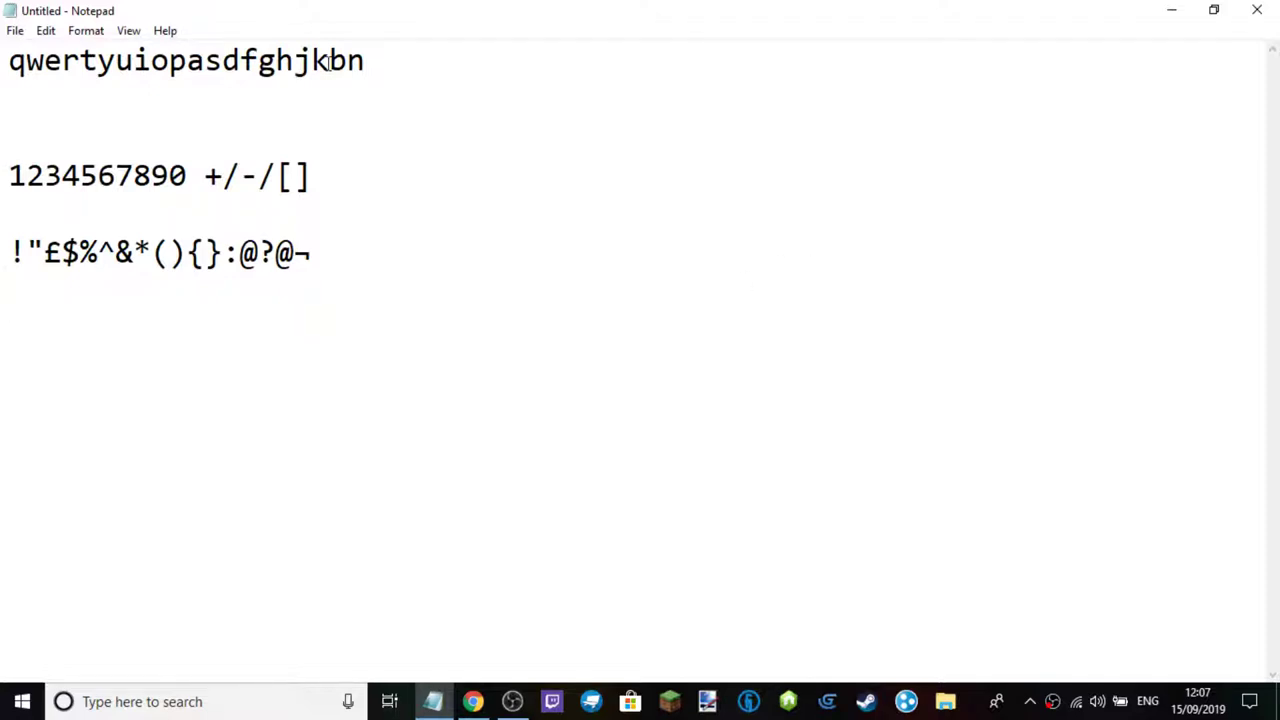
pyautogui.press('Return')
pyautogui.press('Return')
pyautogui.write('entw')
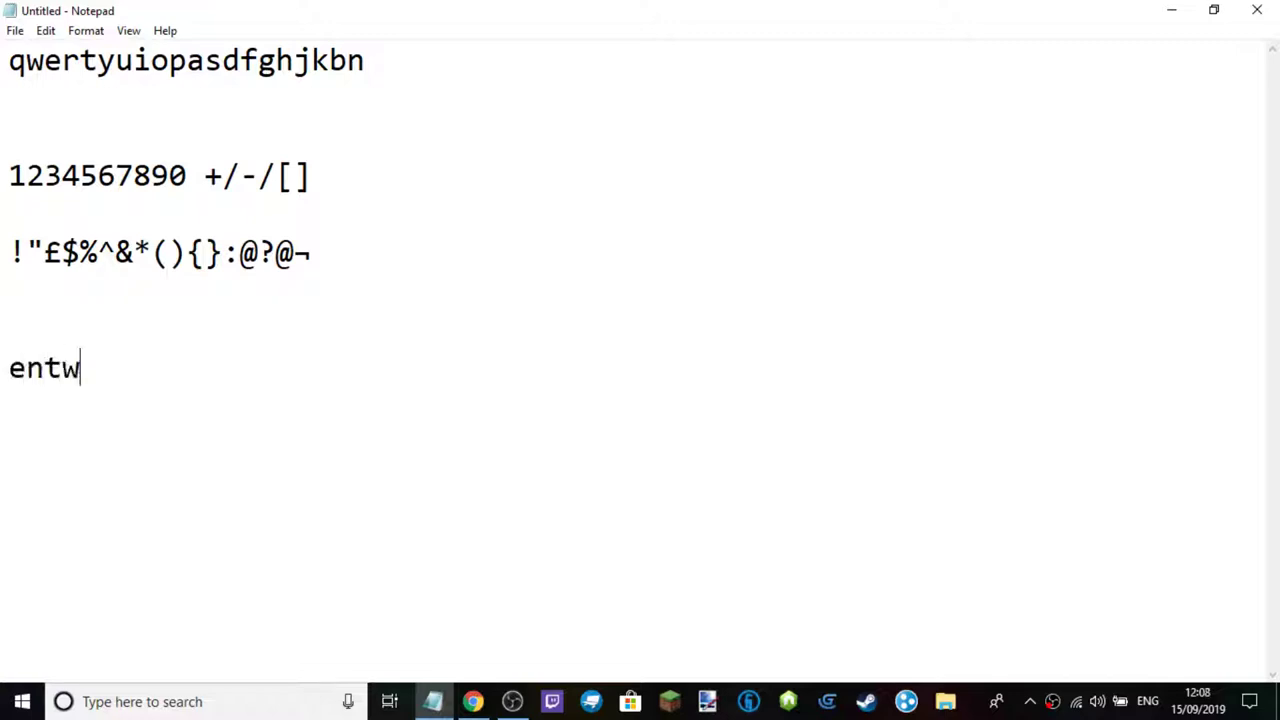
pyautogui.press('BackSpace')
pyautogui.write('er')
# Highlight the typed lines and close the untitled document without saving it
pyautogui.moveTo(382, 64); pyautogui.dragTo(5, 52)
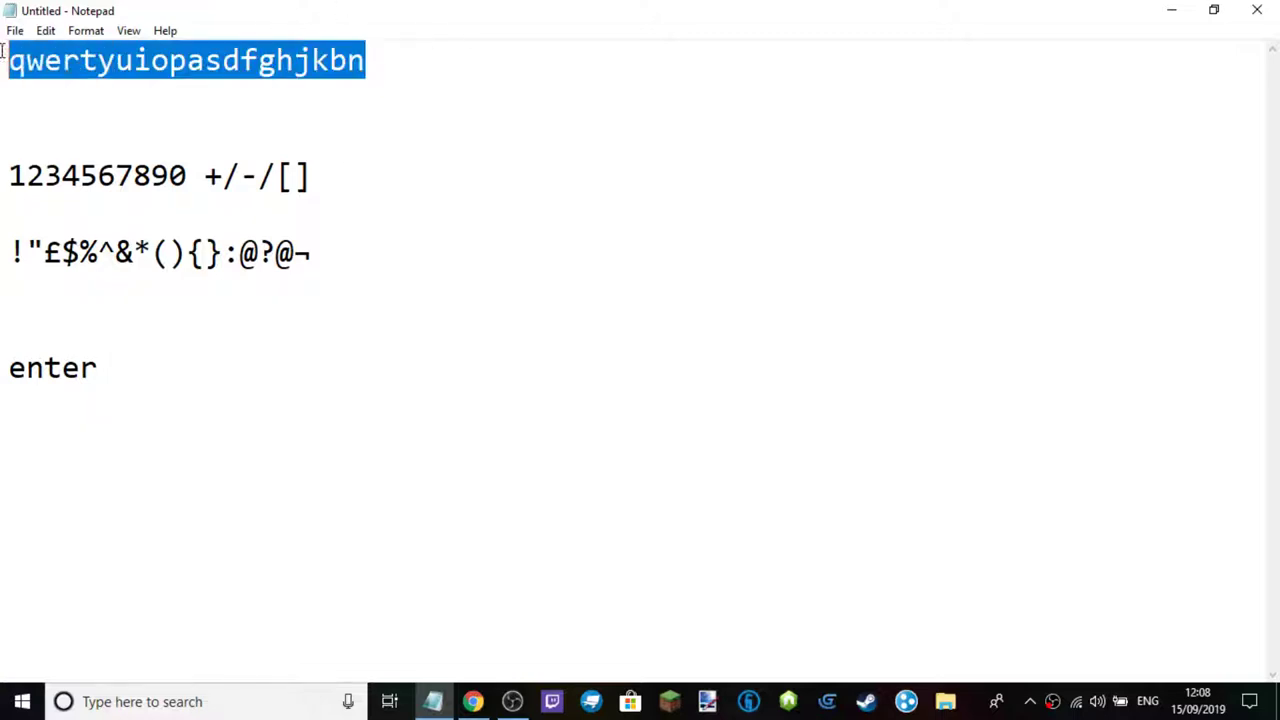
pyautogui.moveTo(313, 175); pyautogui.dragTo(3, 122)
pyautogui.click(472, 294)
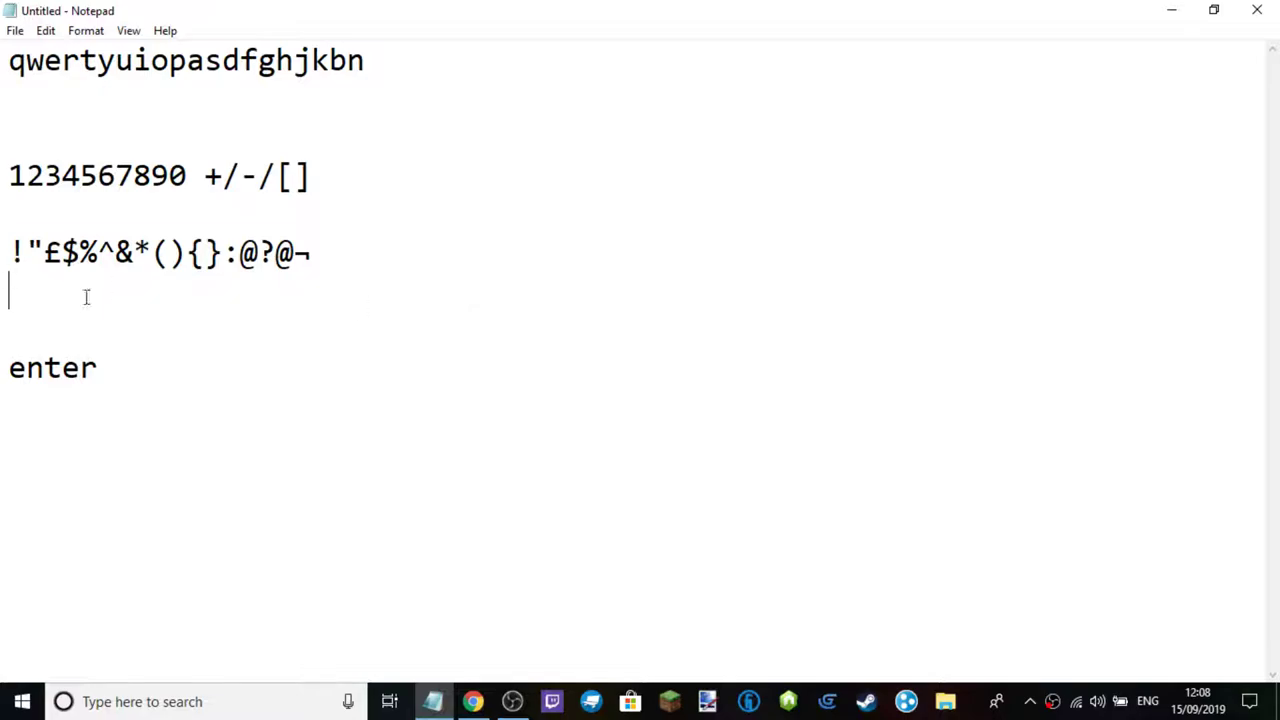
pyautogui.moveTo(136, 399); pyautogui.dragTo(8, 240)
pyautogui.click(428, 183)
pyautogui.click(1257, 10)
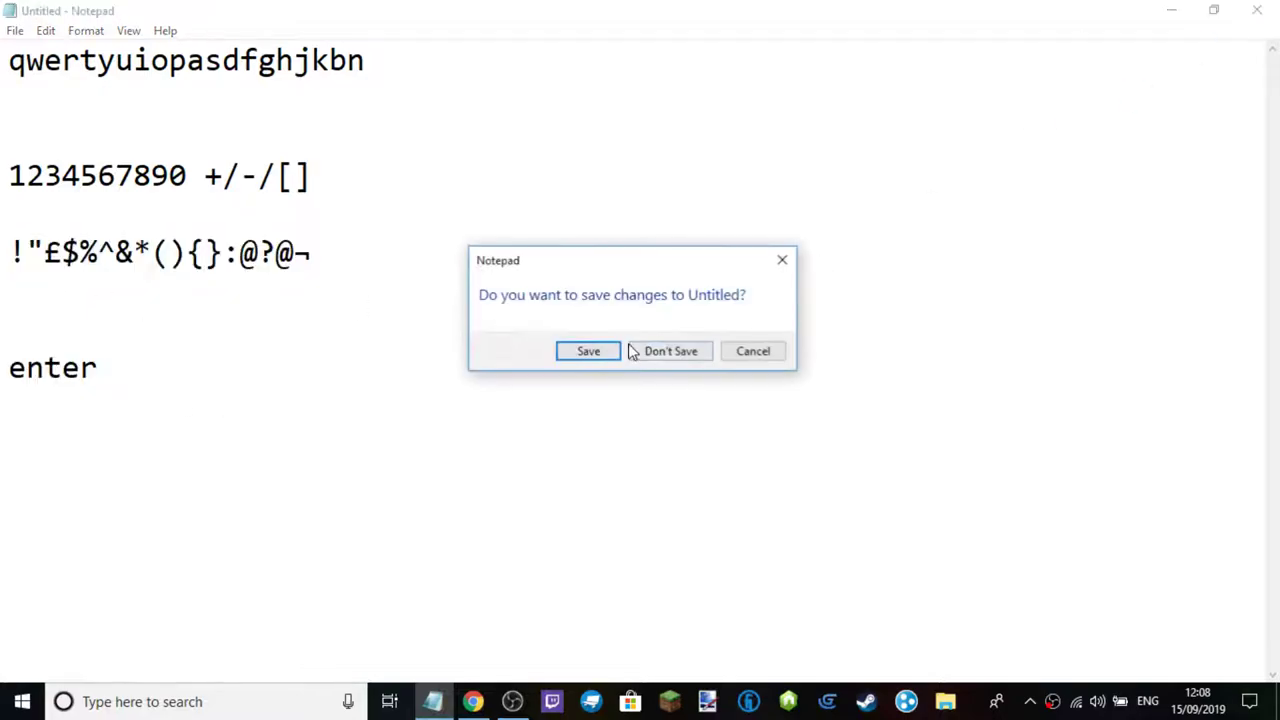
pyautogui.click(692, 355)
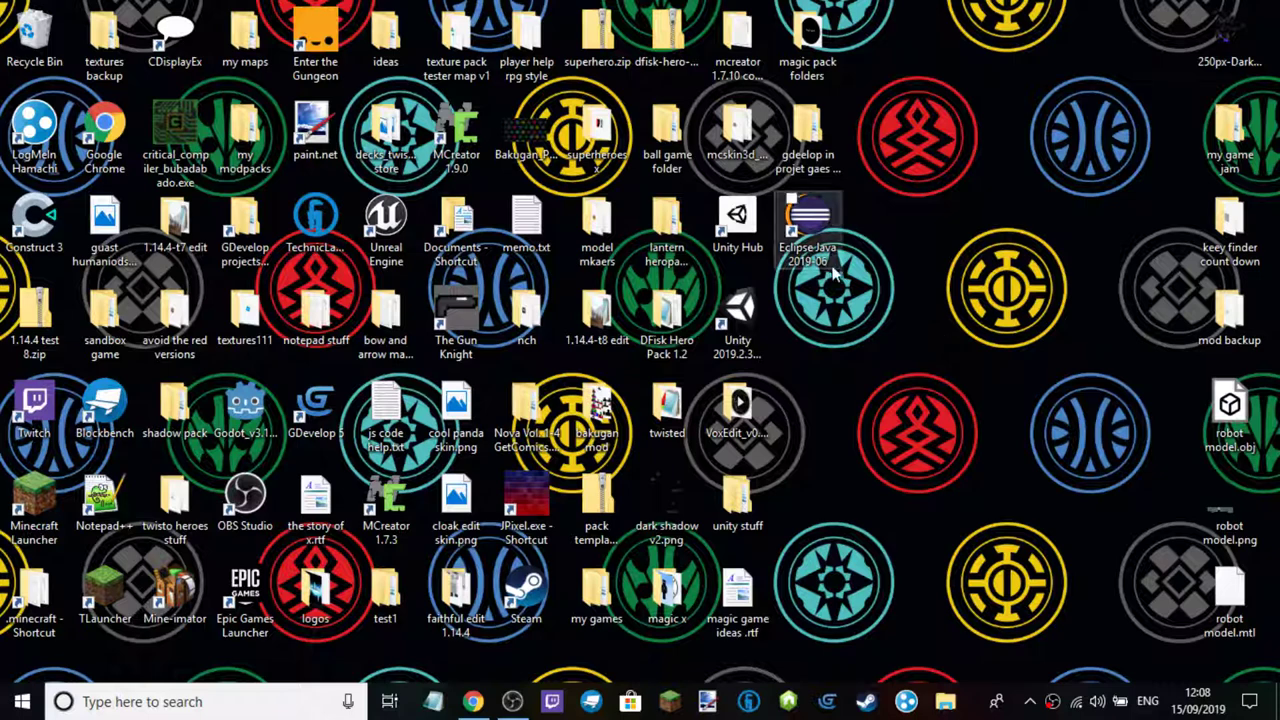
# Switch to the Google Chrome window, minimize and restore it, and close it
pyautogui.moveTo(929, 223); pyautogui.dragTo(806, 250)
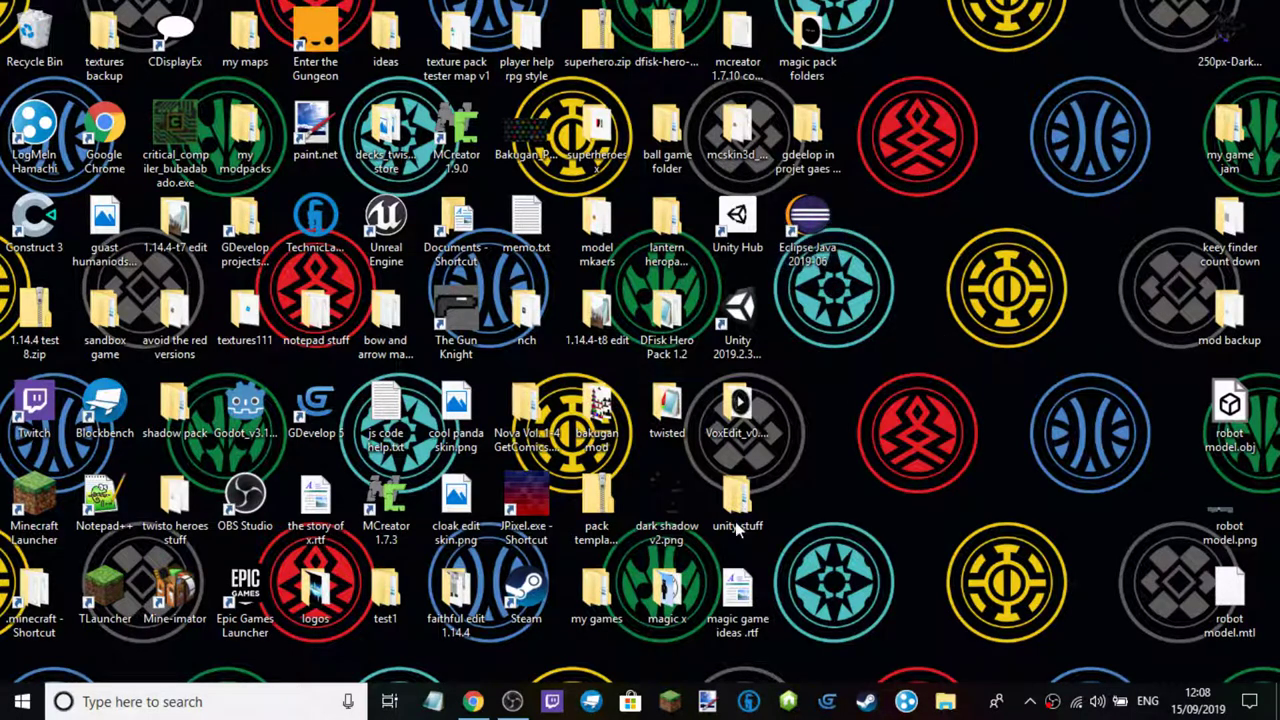
pyautogui.click(472, 701)
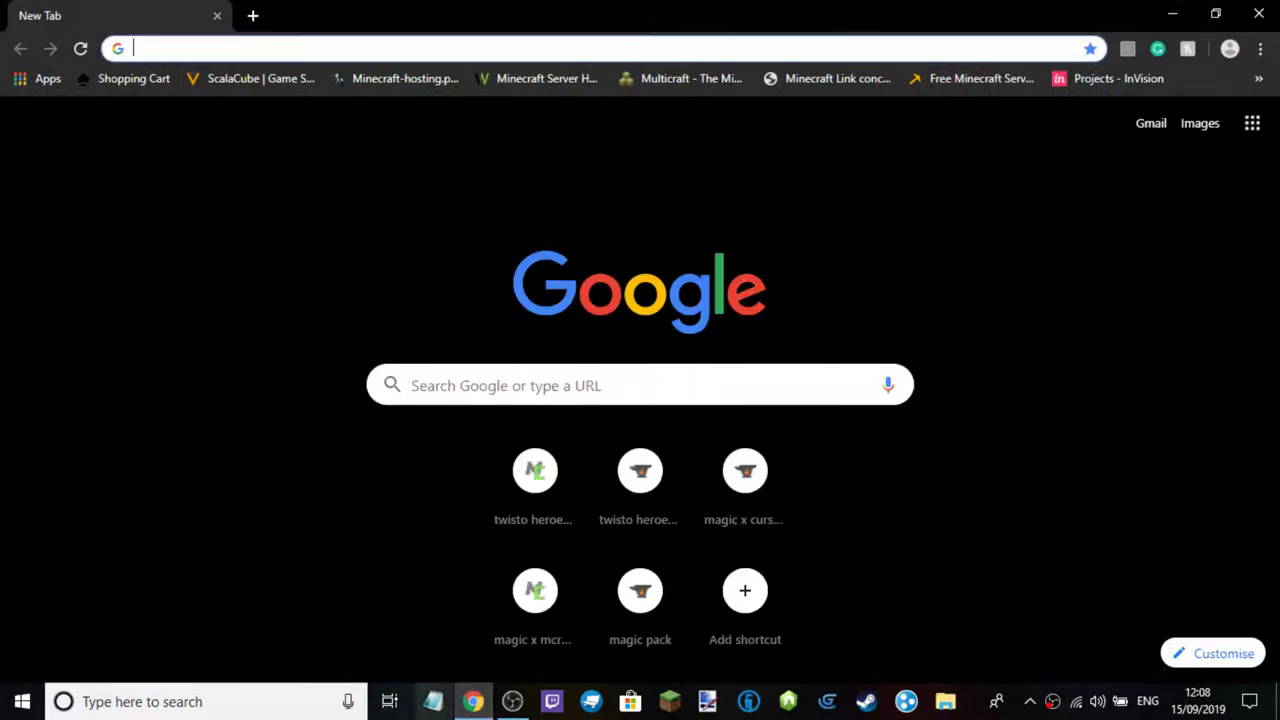
pyautogui.click(476, 702)
pyautogui.click(474, 702)
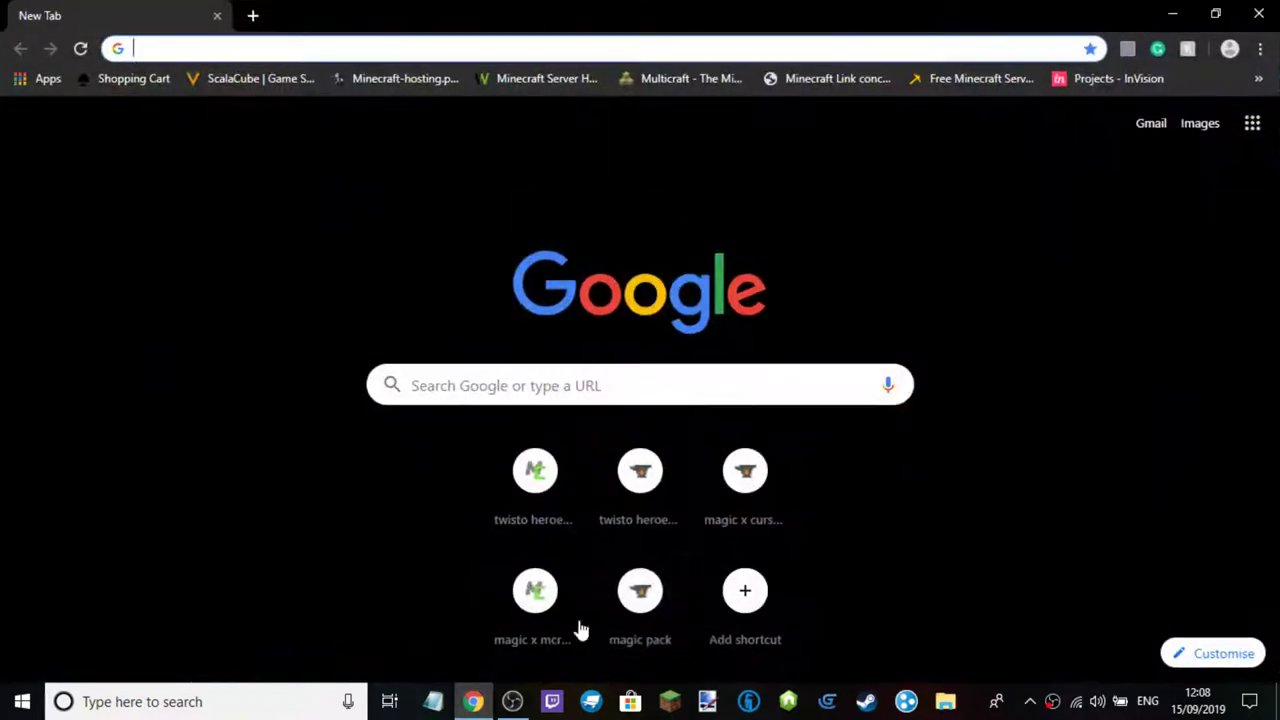
pyautogui.click(474, 702)
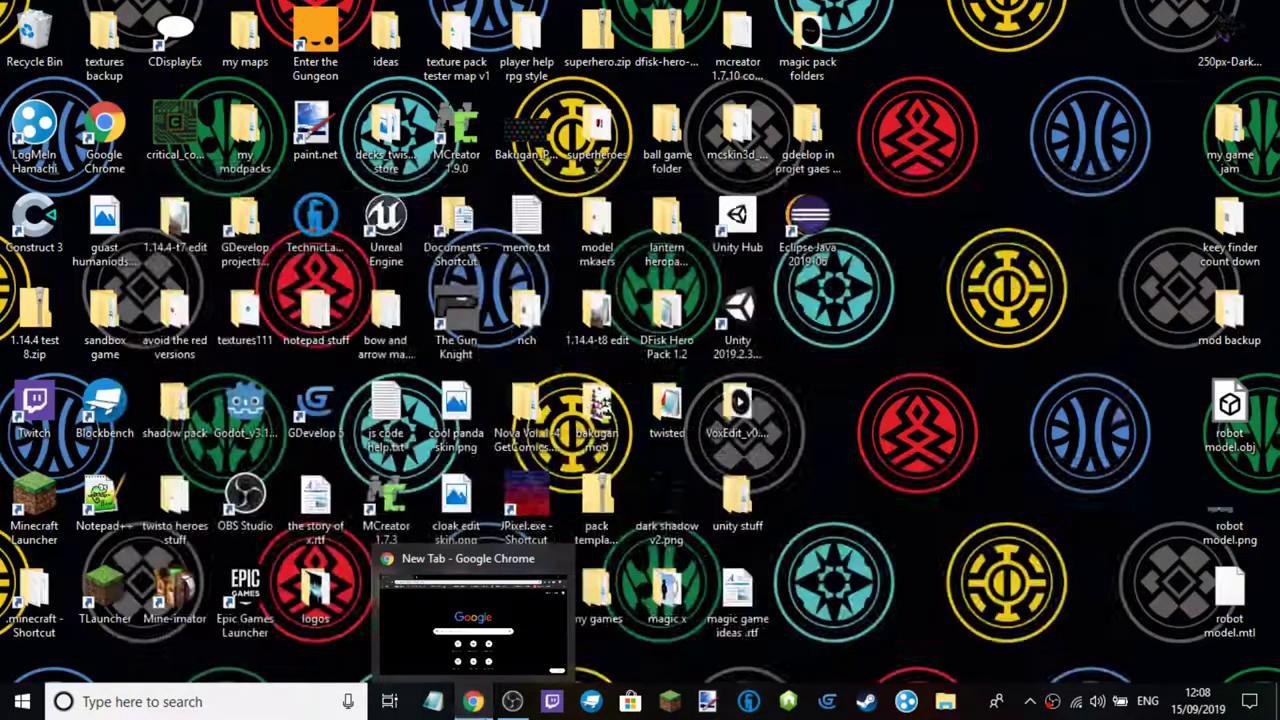
pyautogui.click(471, 585)
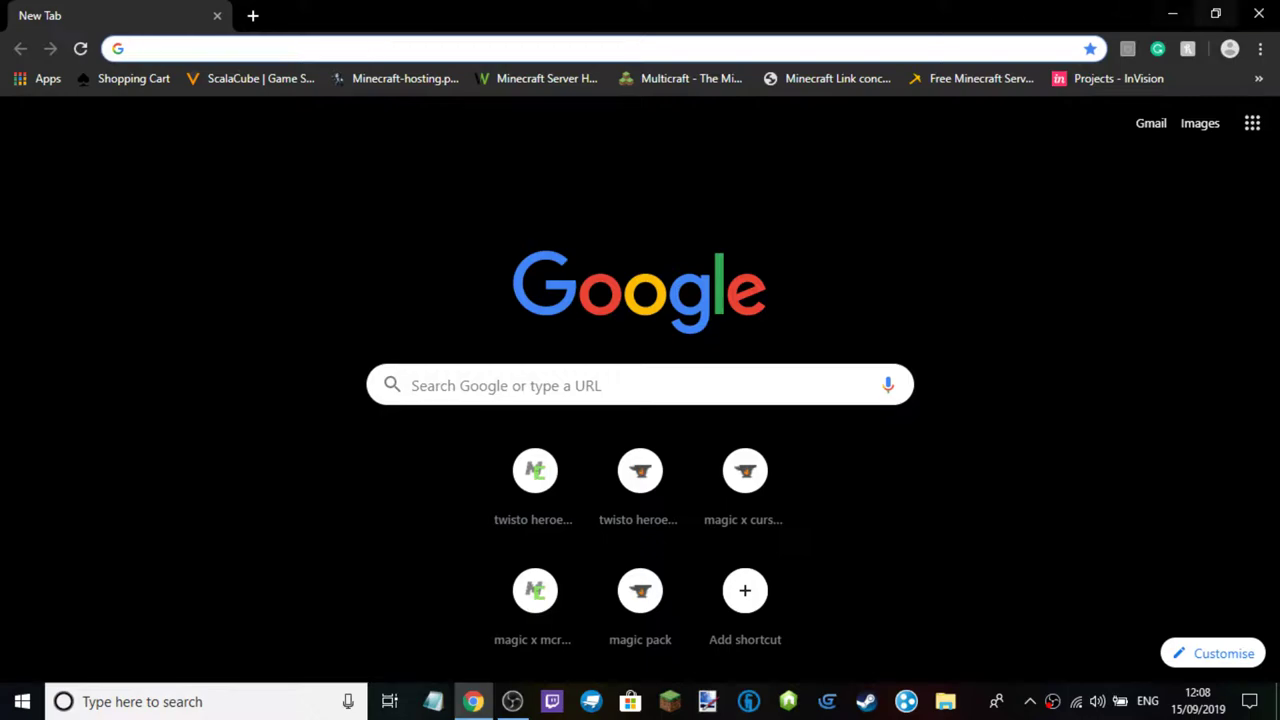
pyautogui.click(1258, 14)
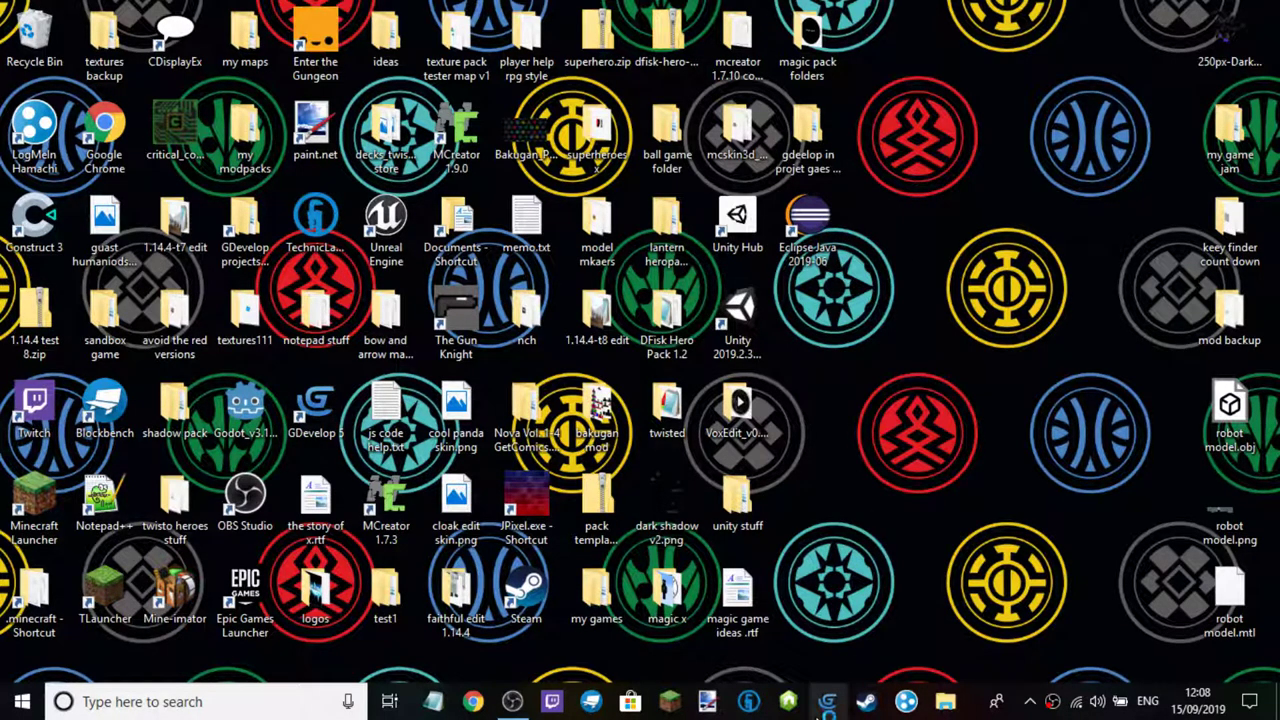
# Launch GDevelop 5 and open the project file game.json from the My project5 folder
pyautogui.click(826, 702)
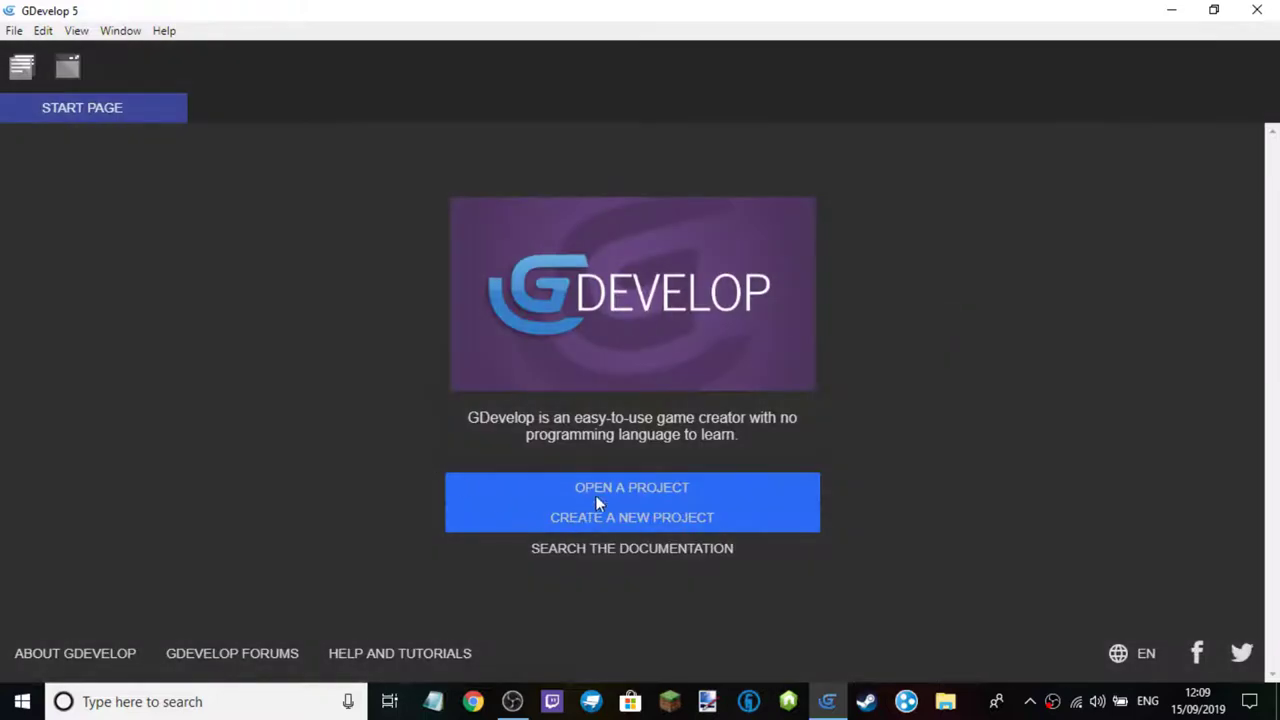
pyautogui.click(602, 487)
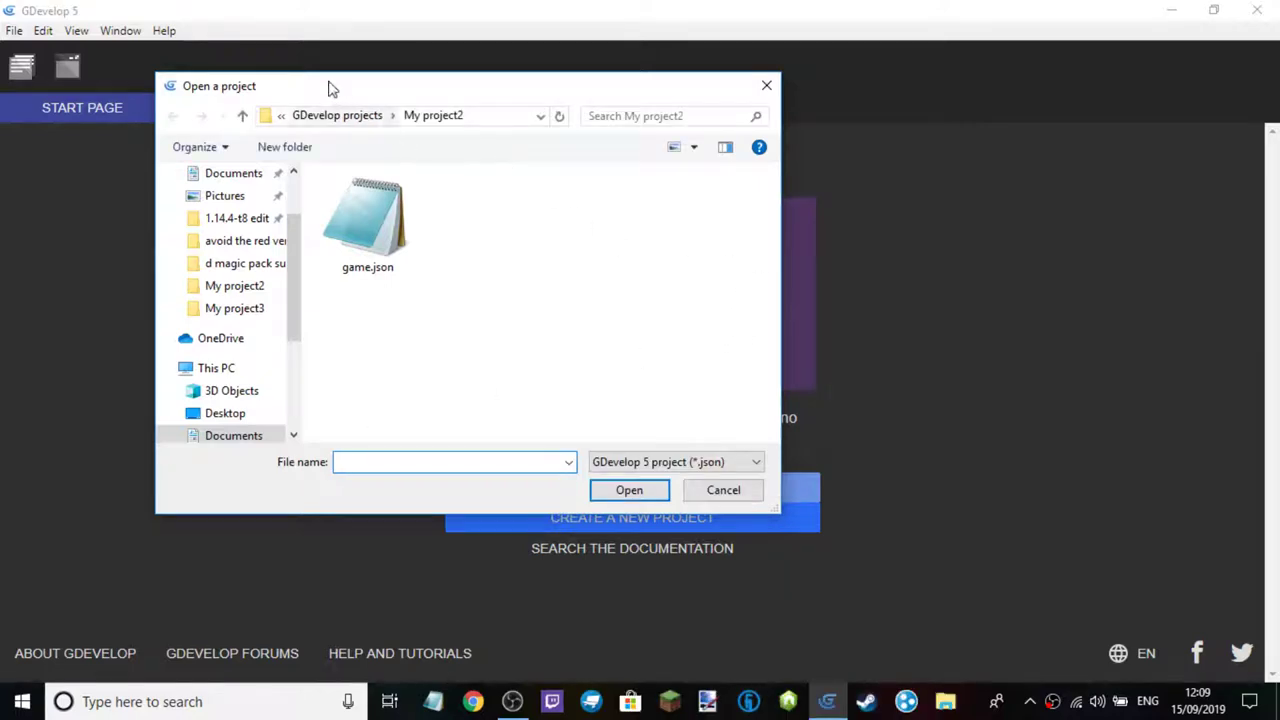
pyautogui.click(337, 115)
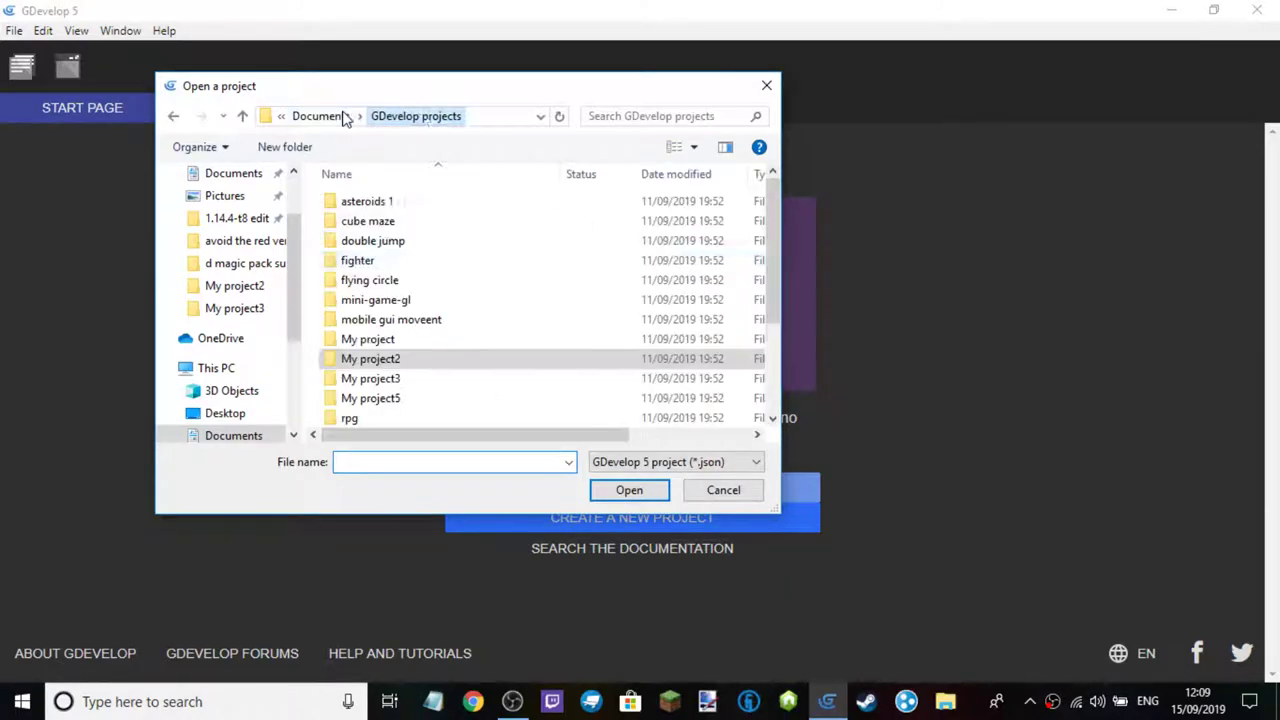
pyautogui.doubleClick(418, 398)
pyautogui.click(379, 248)
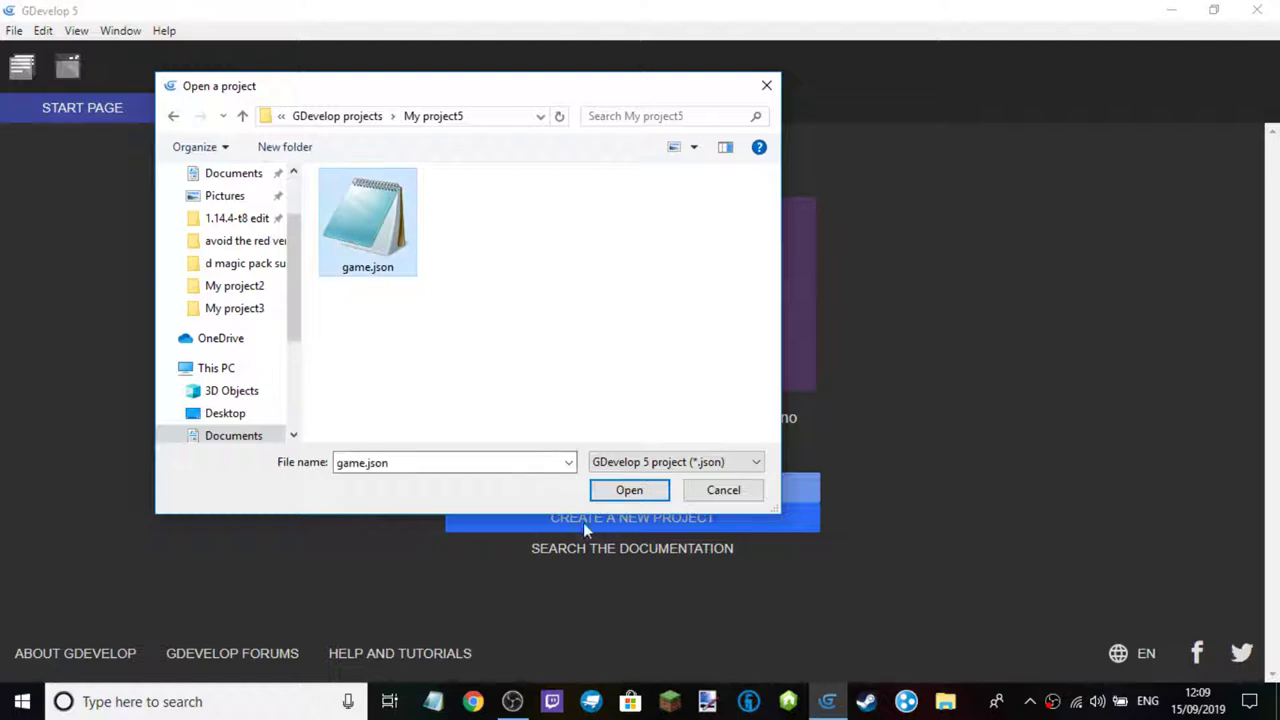
pyautogui.click(636, 492)
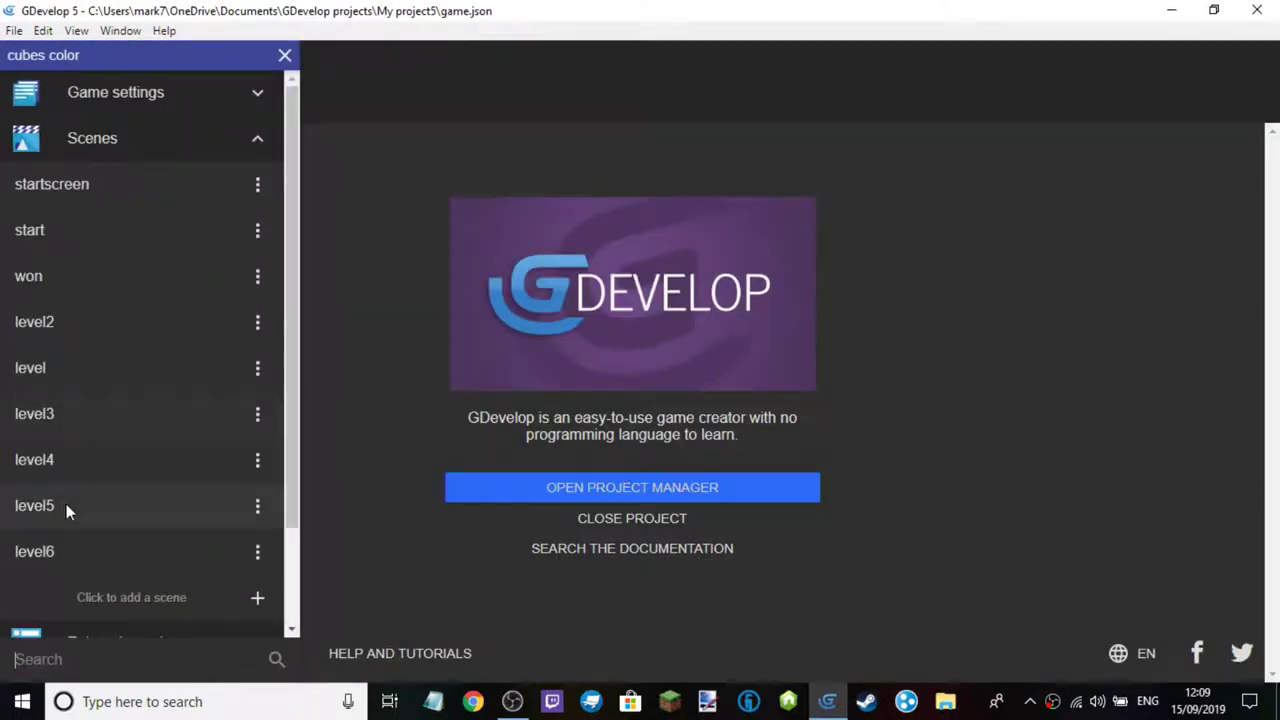
# Open the level6 scene of the cubes color project in the scene editor
pyautogui.click(98, 539)
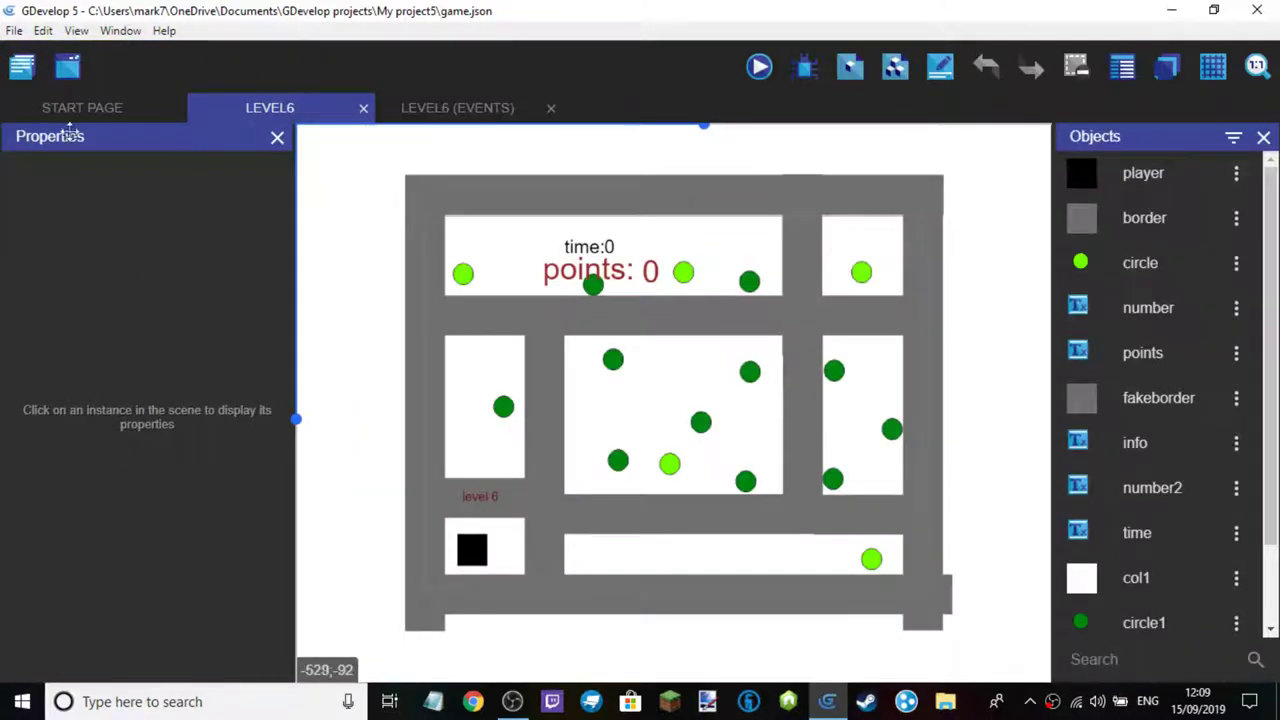
pyautogui.click(14, 31)
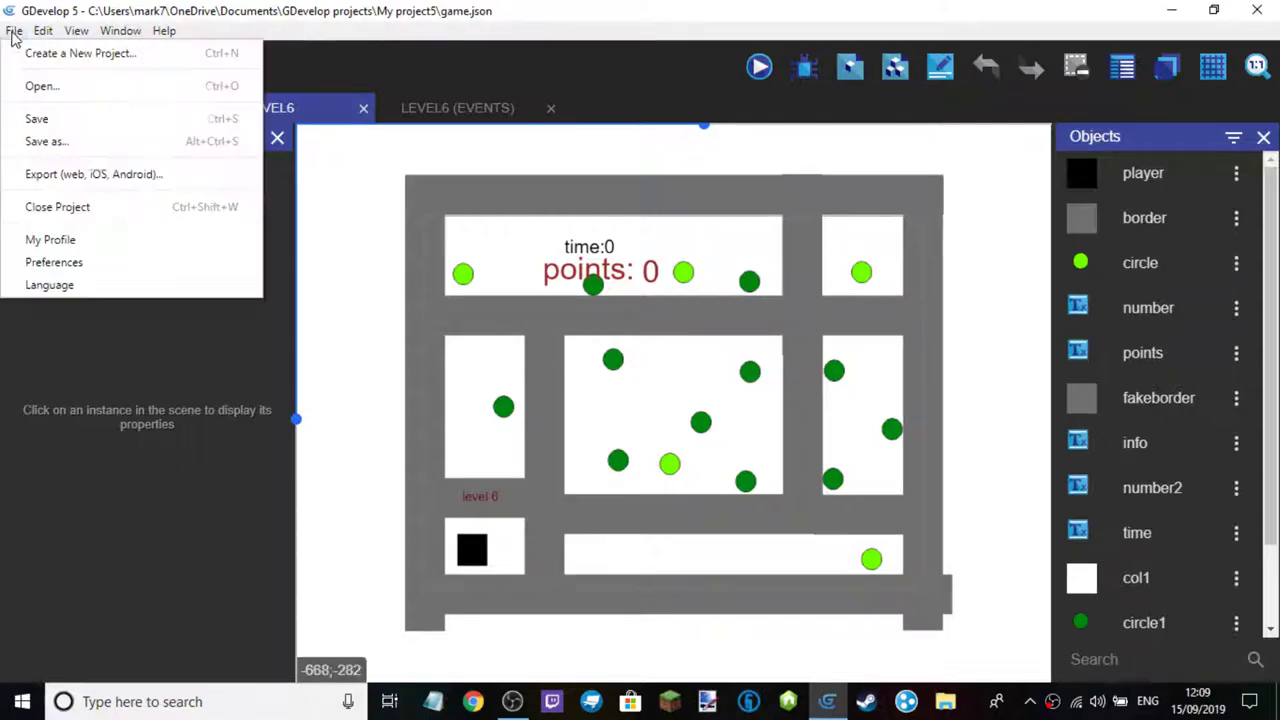
pyautogui.click(54, 437)
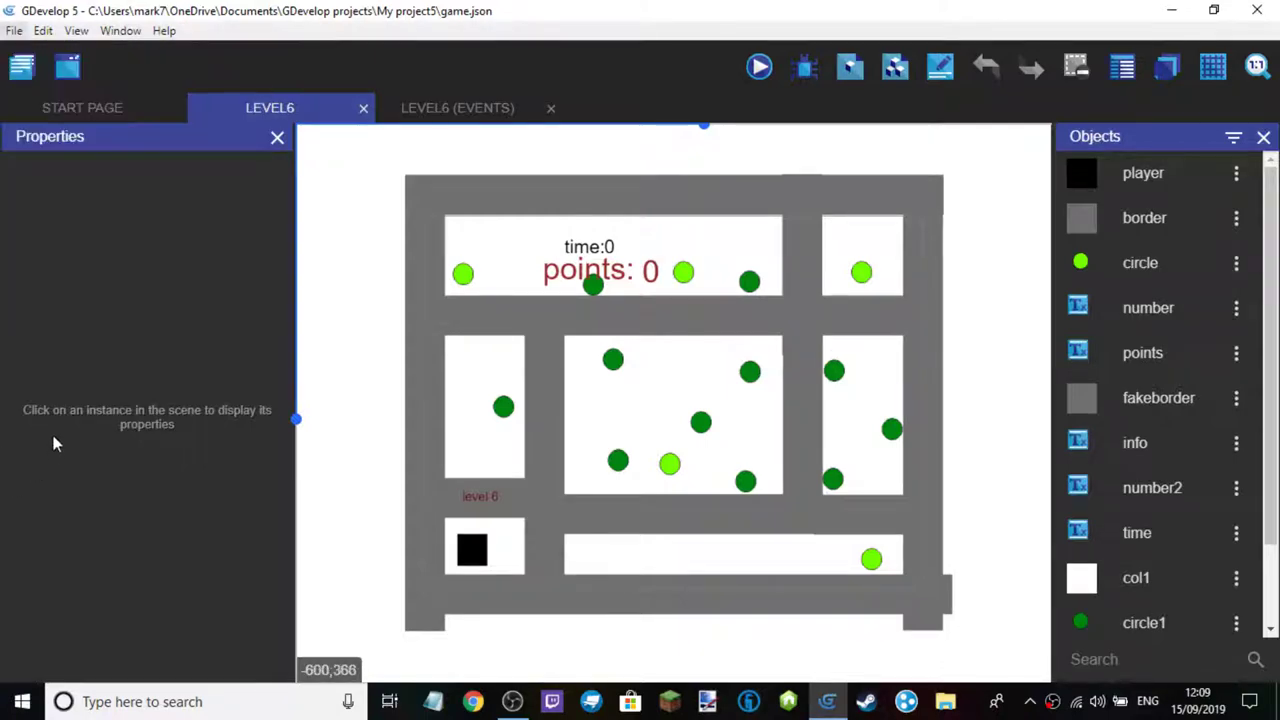
# Open the project file game.json from the My project3 folder in place of the current project
pyautogui.click(22, 72)
pyautogui.click(14, 30)
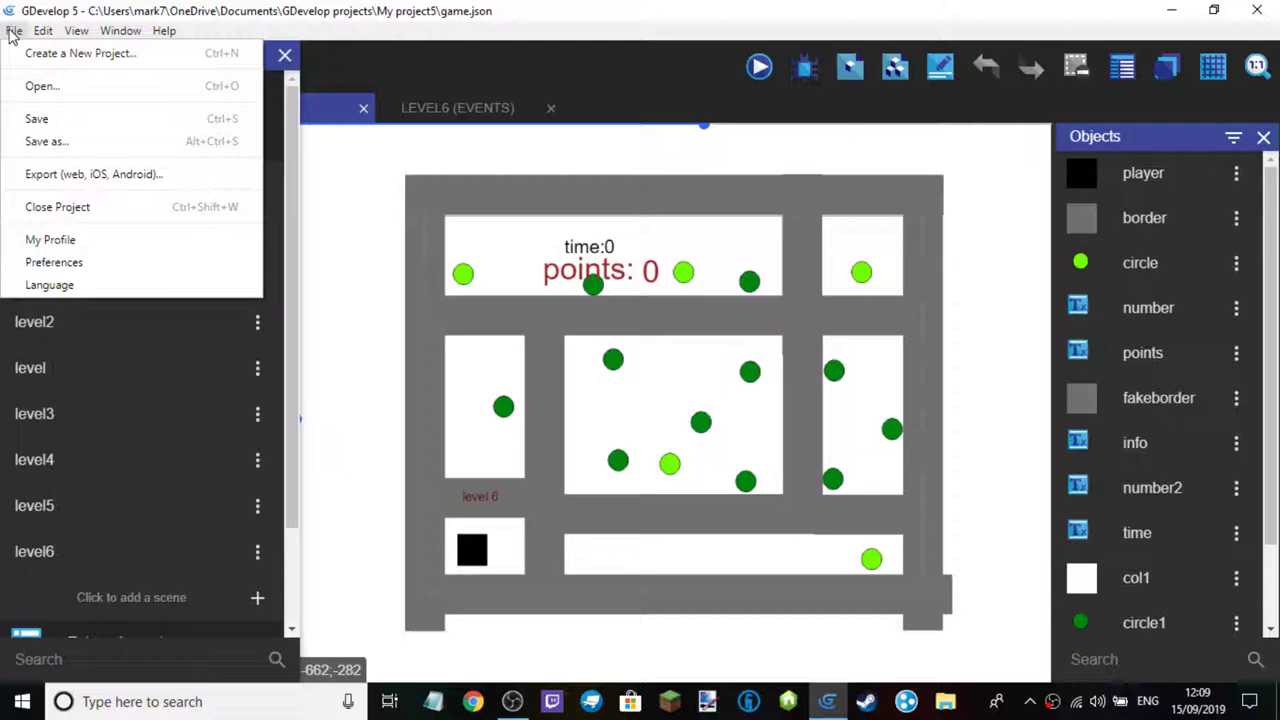
pyautogui.click(68, 88)
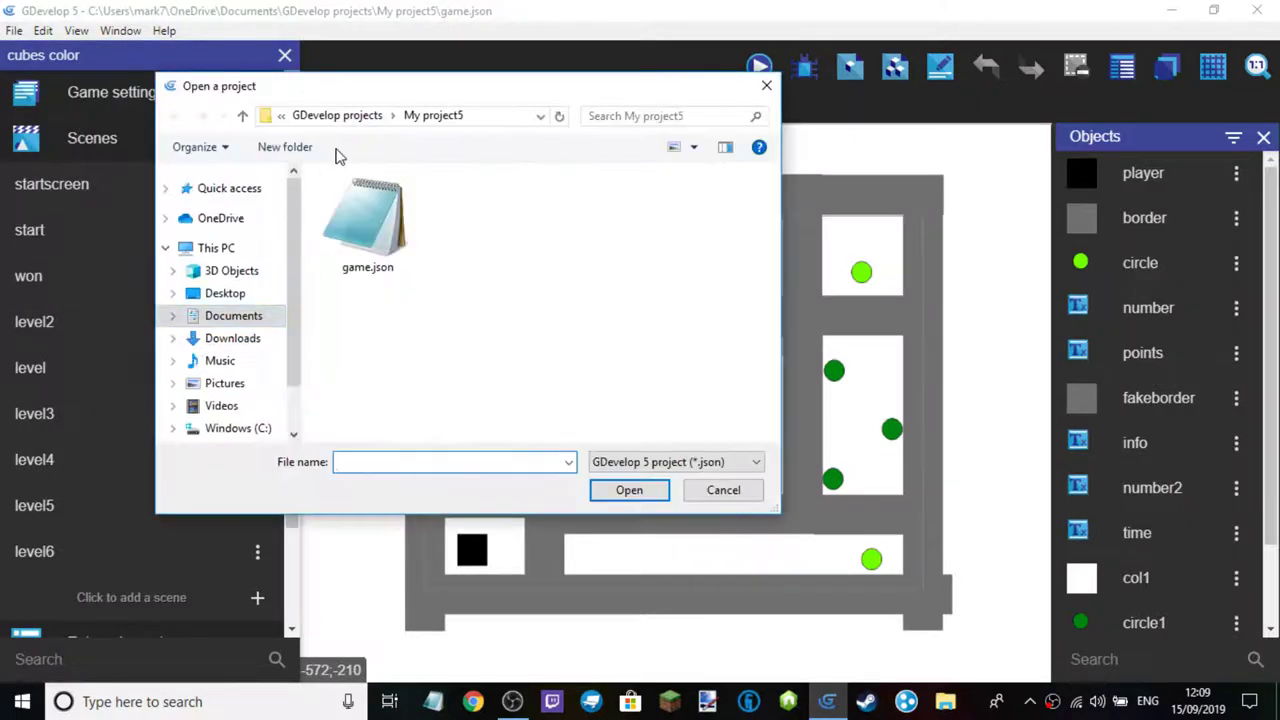
pyautogui.click(351, 118)
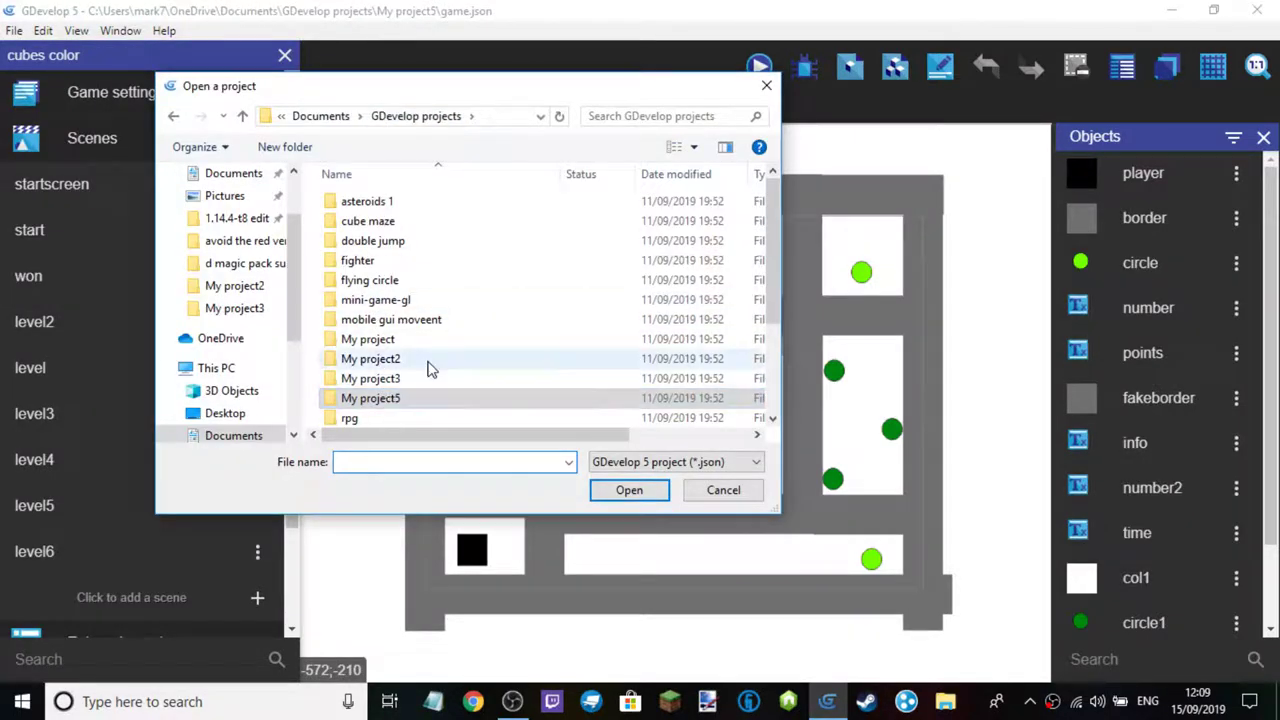
pyautogui.click(430, 378)
pyautogui.press('Return')
pyautogui.click(371, 222)
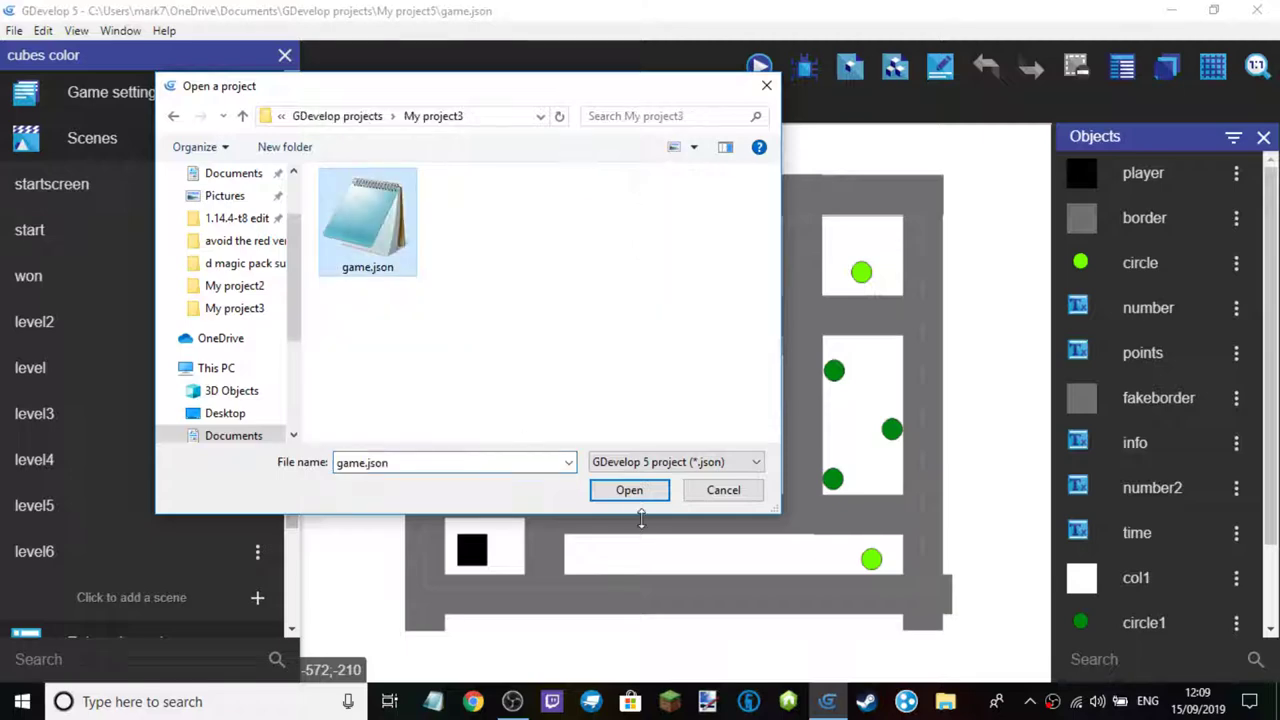
pyautogui.click(629, 490)
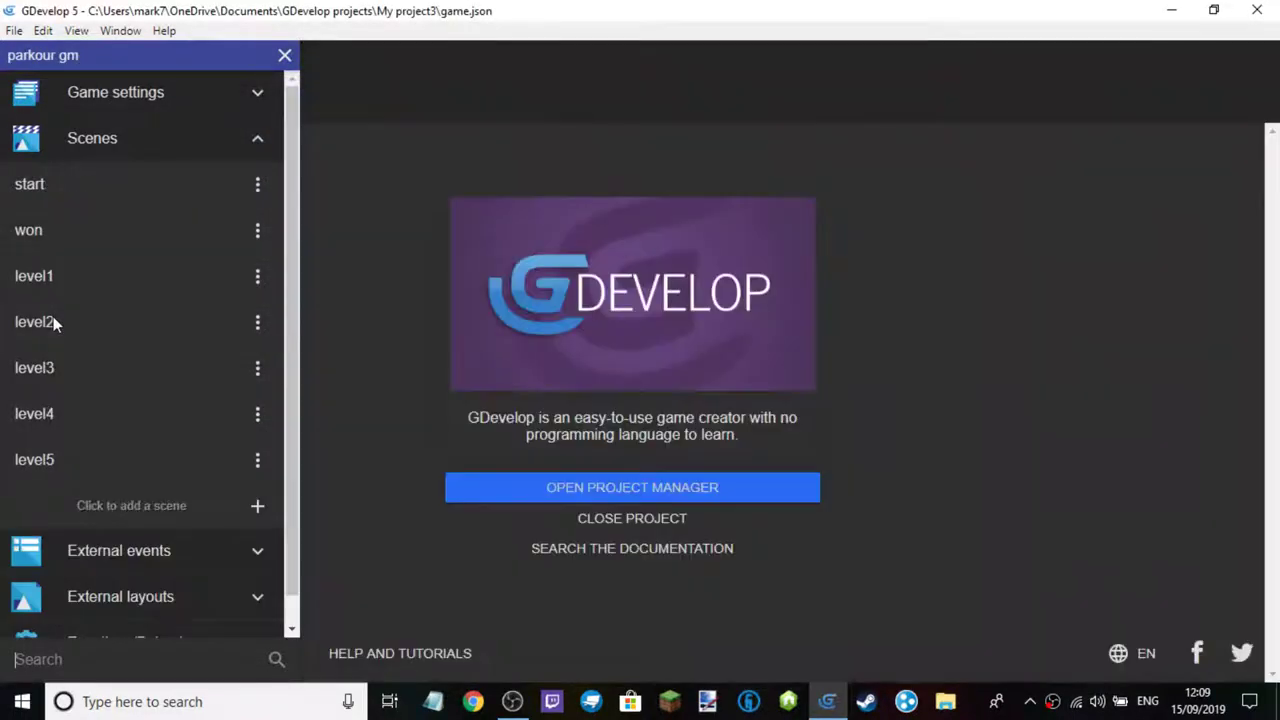
# Open the level3 scene and the level5 scene of the parkour gm project
pyautogui.click(76, 349)
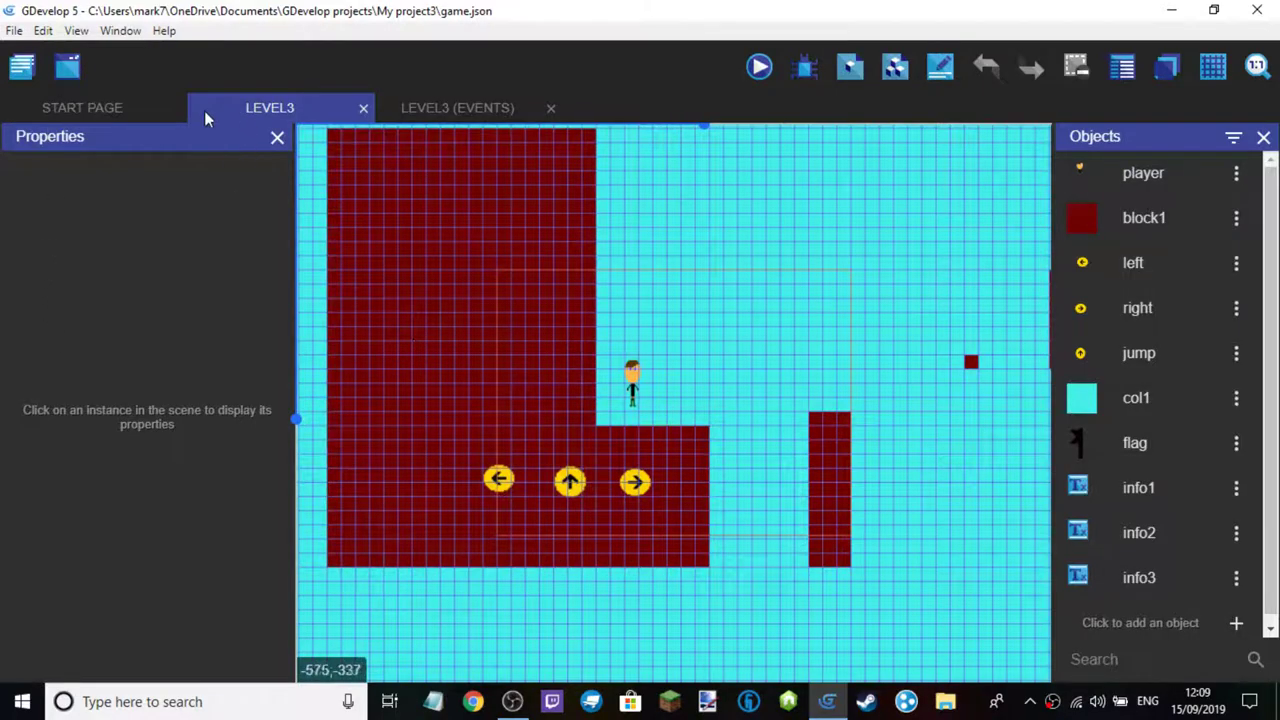
pyautogui.click(22, 64)
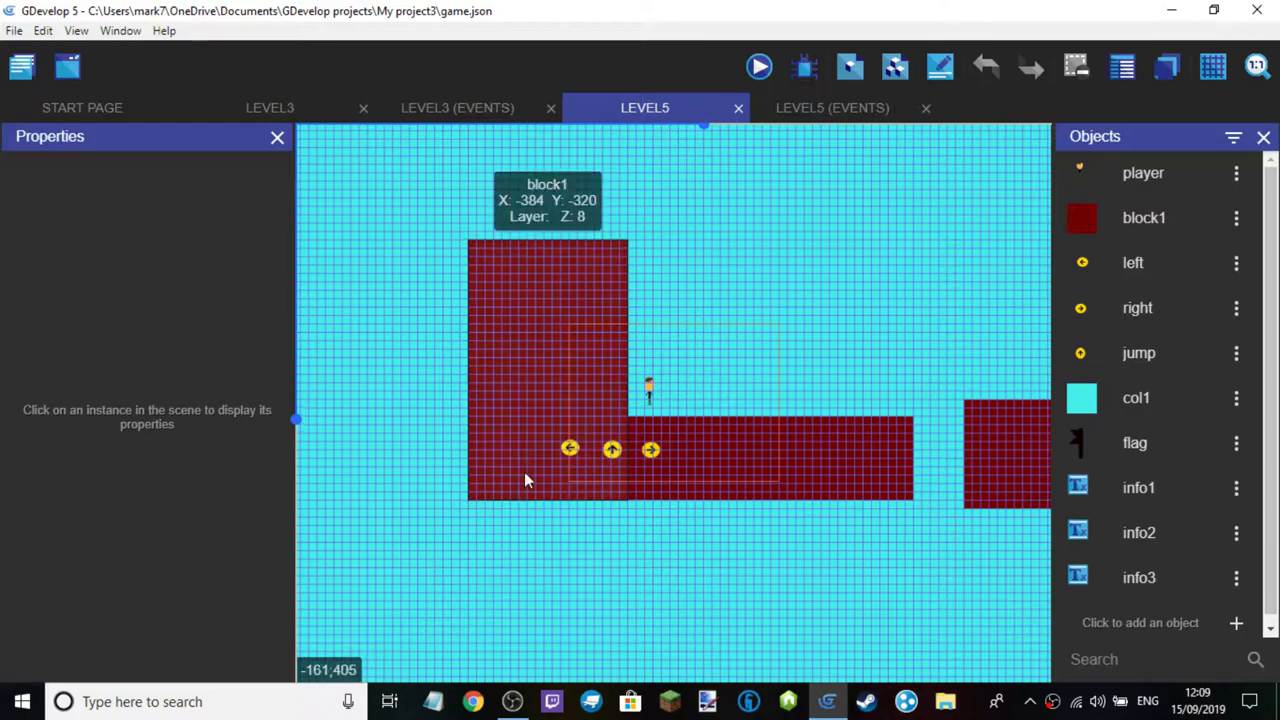
# Examine the level5 layout from the starting blocks to the flag, both as an overview and close up
pyautogui.scroll(-5, 789, 561)
pyautogui.scroll(-2, 800, 560)
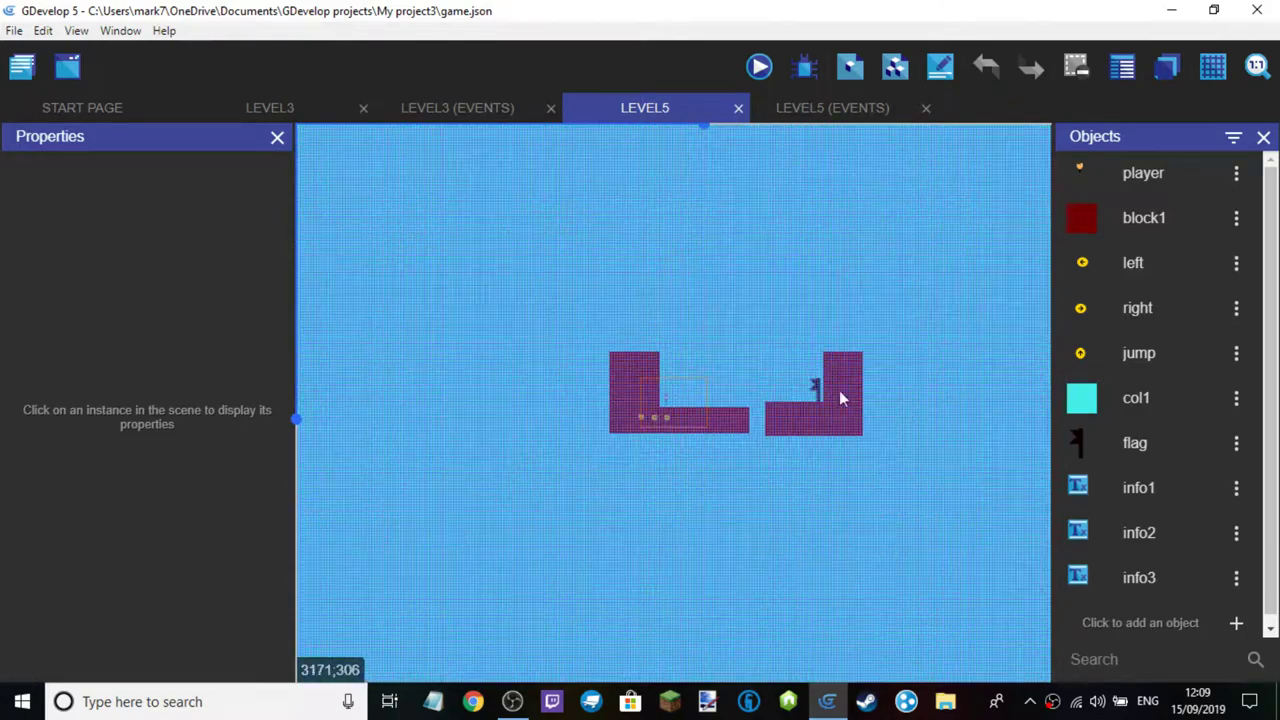
pyautogui.scroll(6, 812, 406)
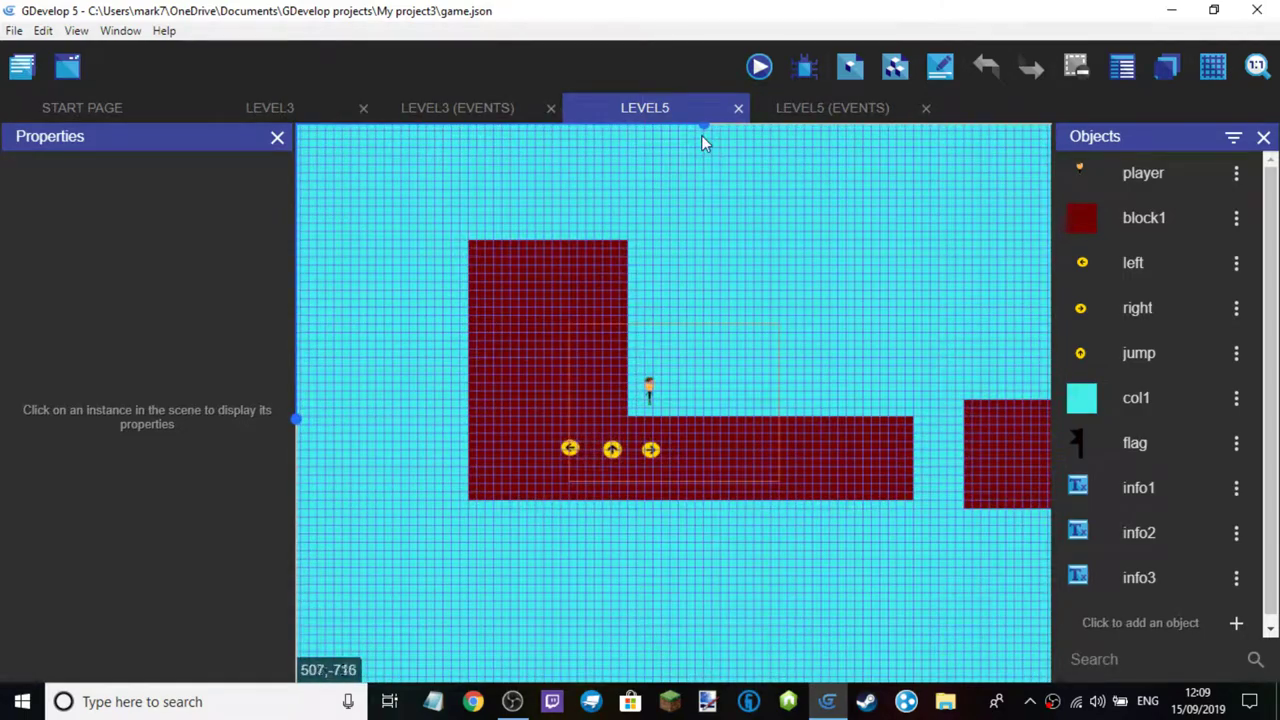
pyautogui.hscroll(3, 790, 135)
pyautogui.hscroll(-8, 700, 160)
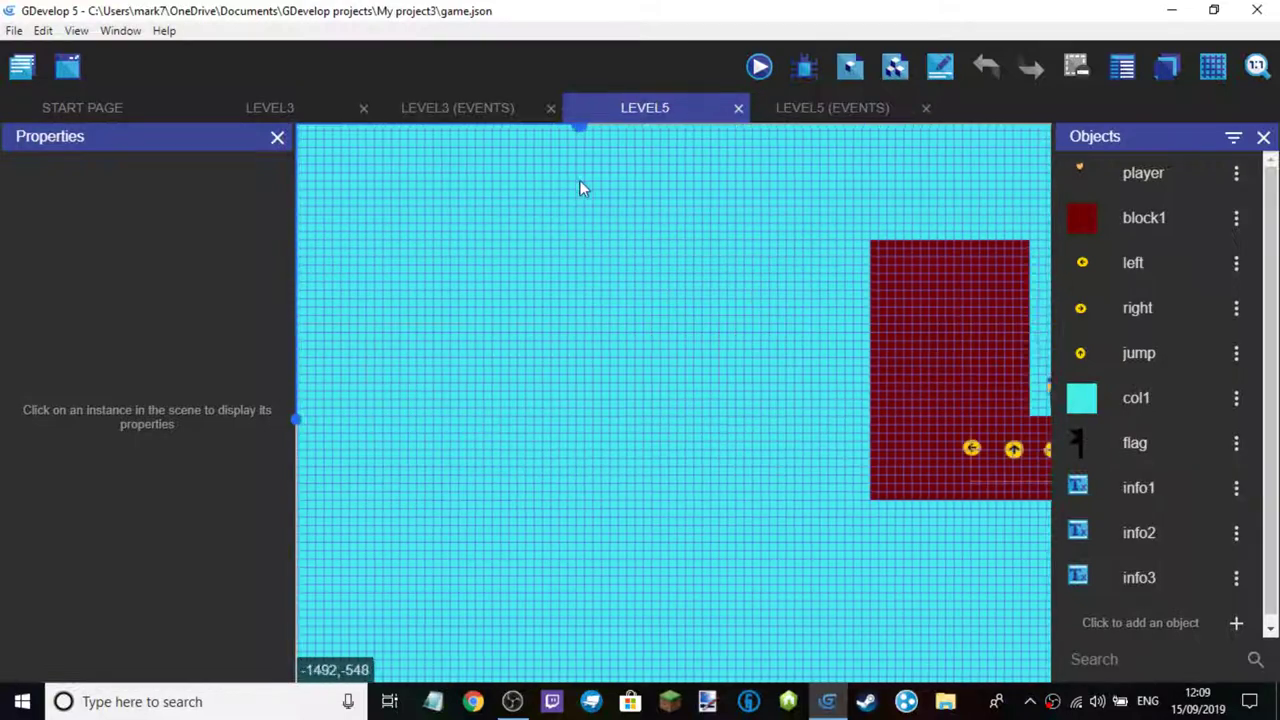
pyautogui.hscroll(6, 730, 170)
pyautogui.hscroll(-4, 720, 230)
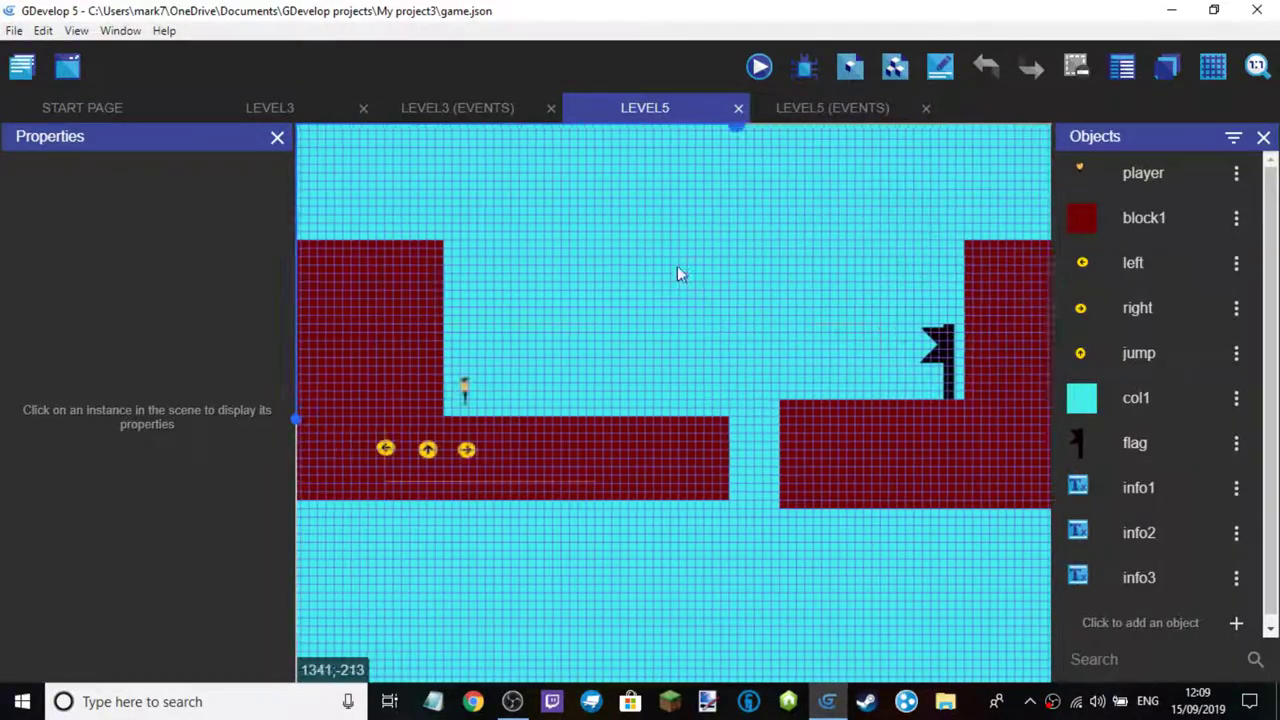
pyautogui.hscroll(-4, 687, 262)
pyautogui.hscroll(3, 737, 244)
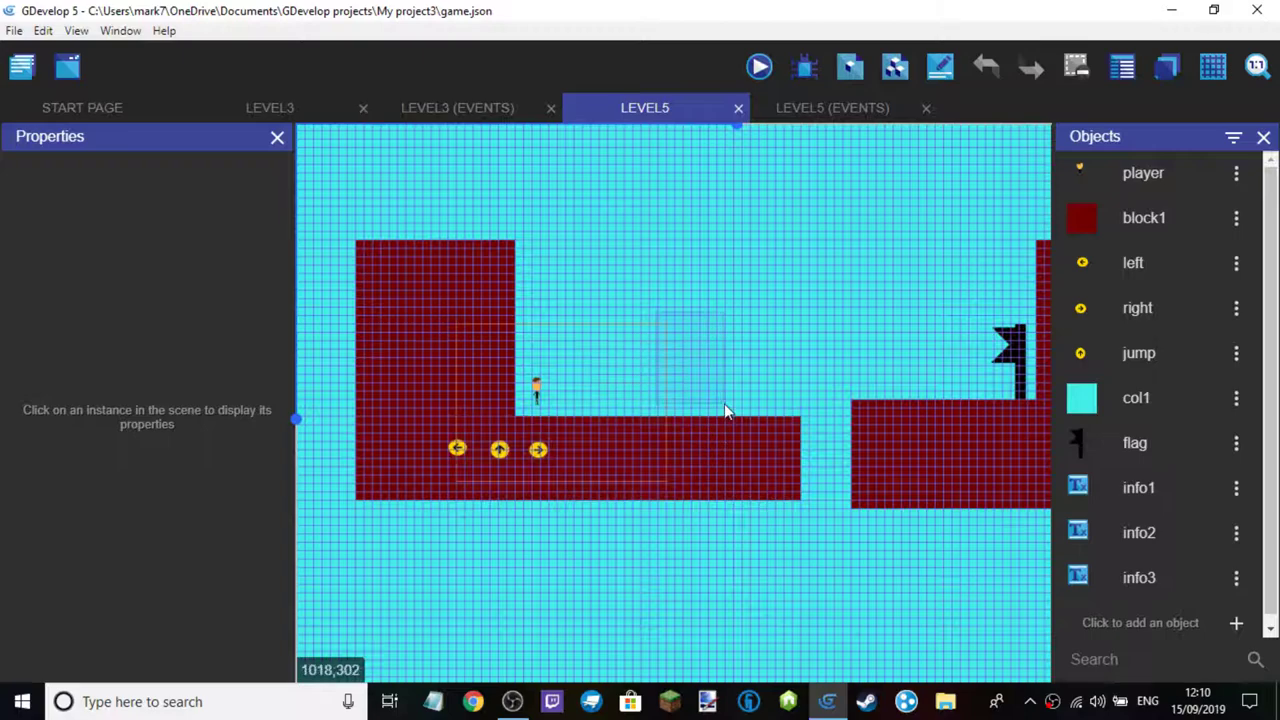
pyautogui.scroll(2, 726, 410)
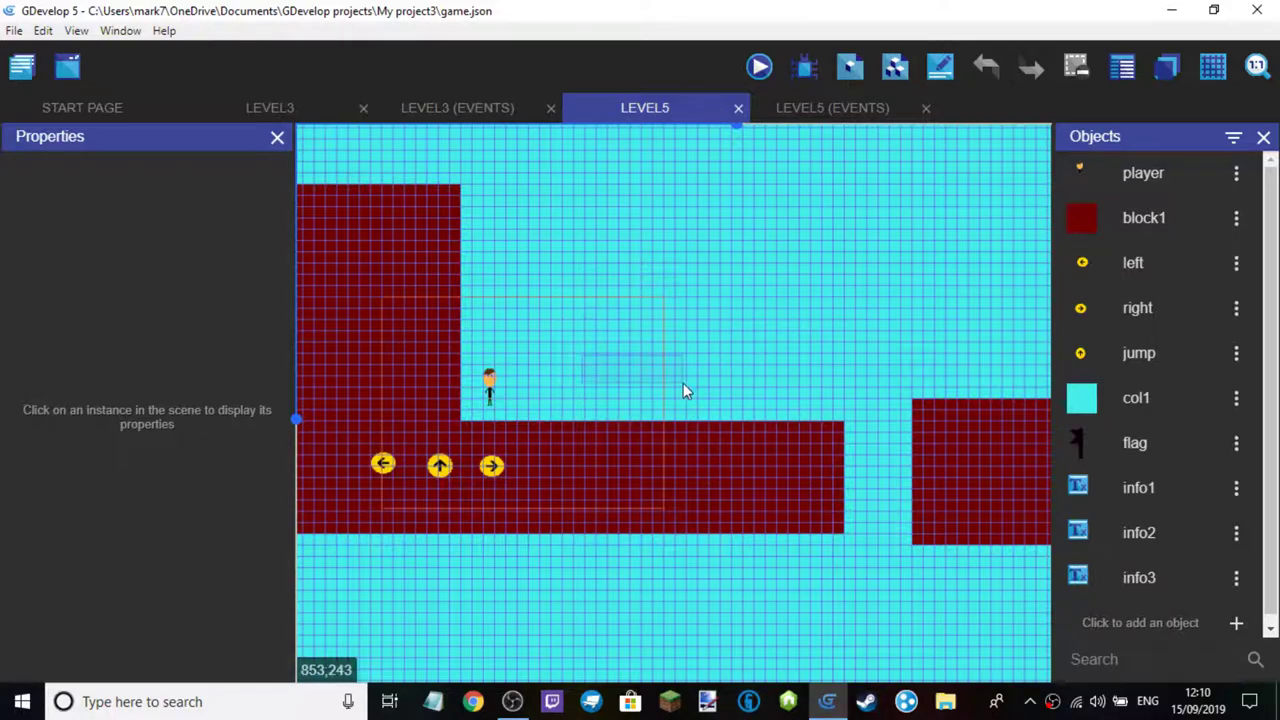
pyautogui.scroll(3, 563, 503)
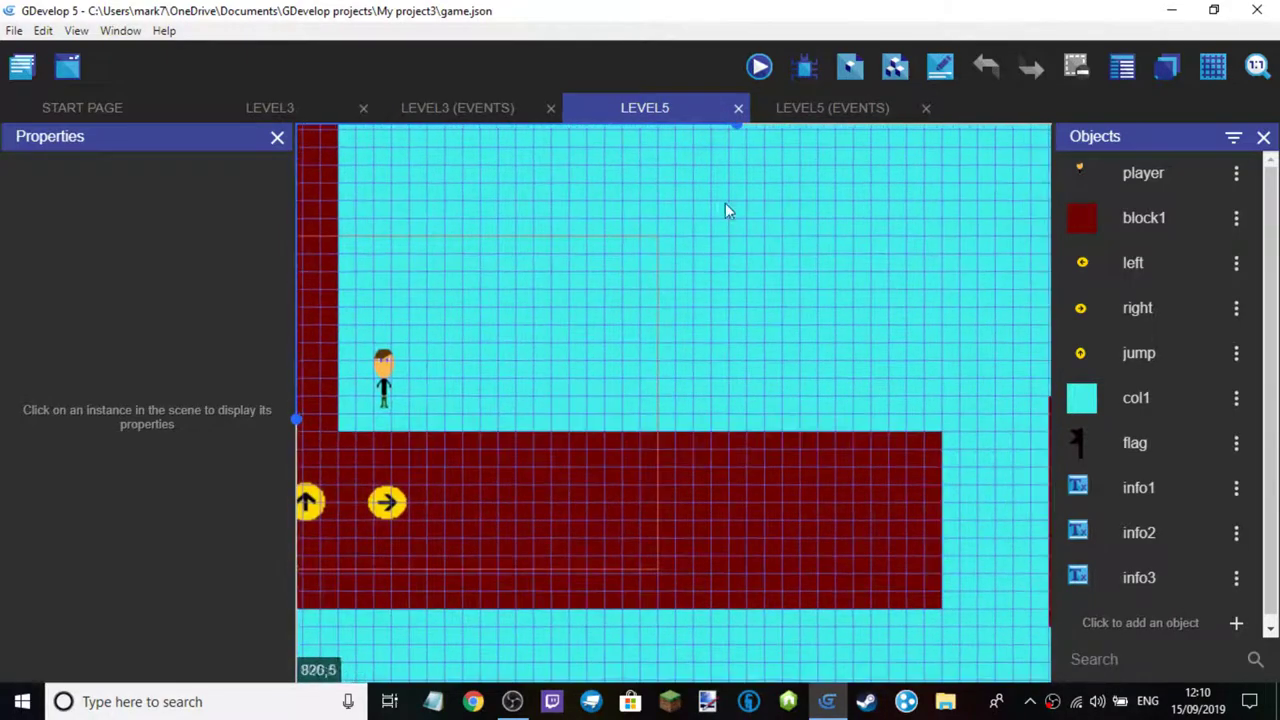
pyautogui.hscroll(-5, 689, 141)
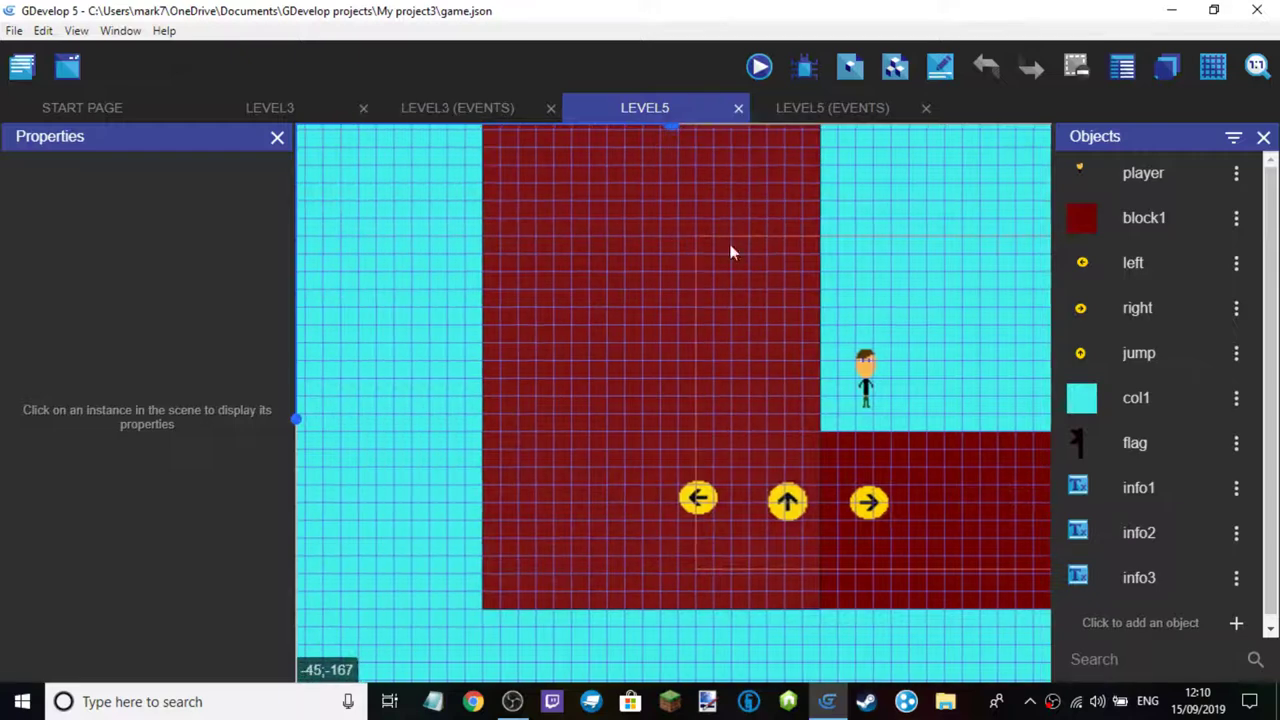
# Select the left, jump and right arrow instances in level5 one by one, and clear the selection
pyautogui.click(768, 510)
pyautogui.click(697, 498)
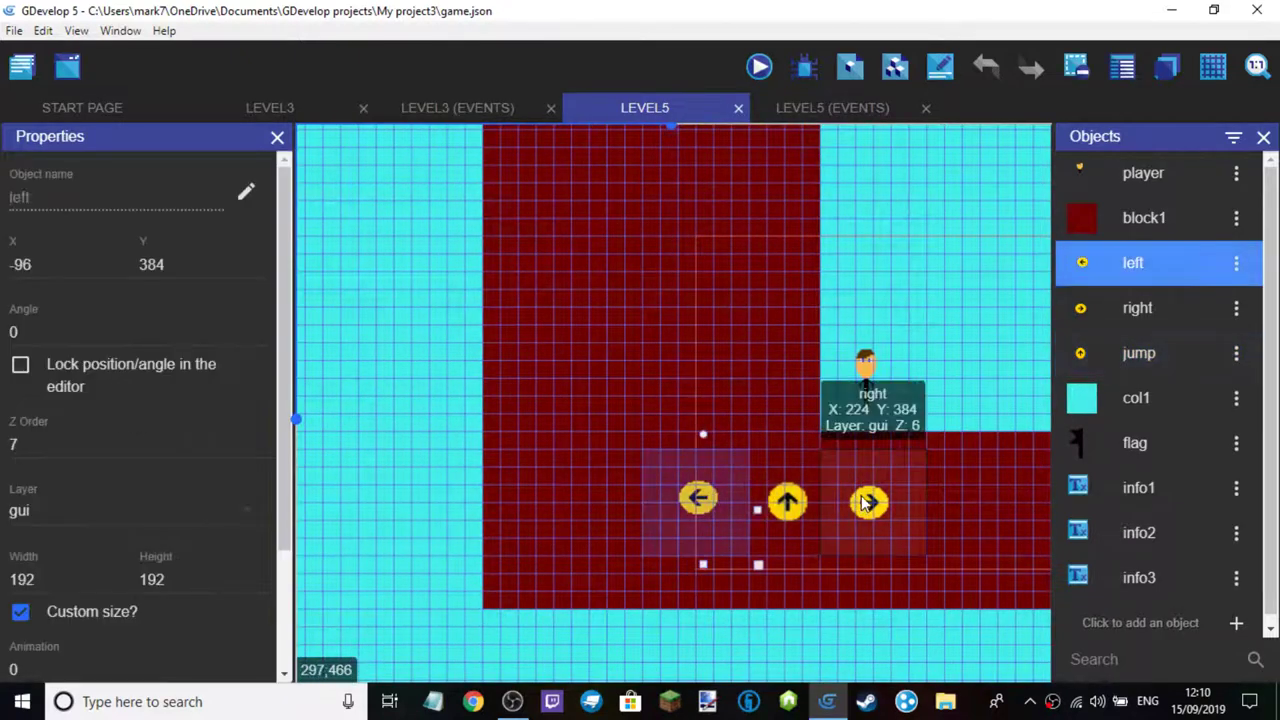
pyautogui.click(780, 502)
pyautogui.click(697, 498)
pyautogui.click(868, 502)
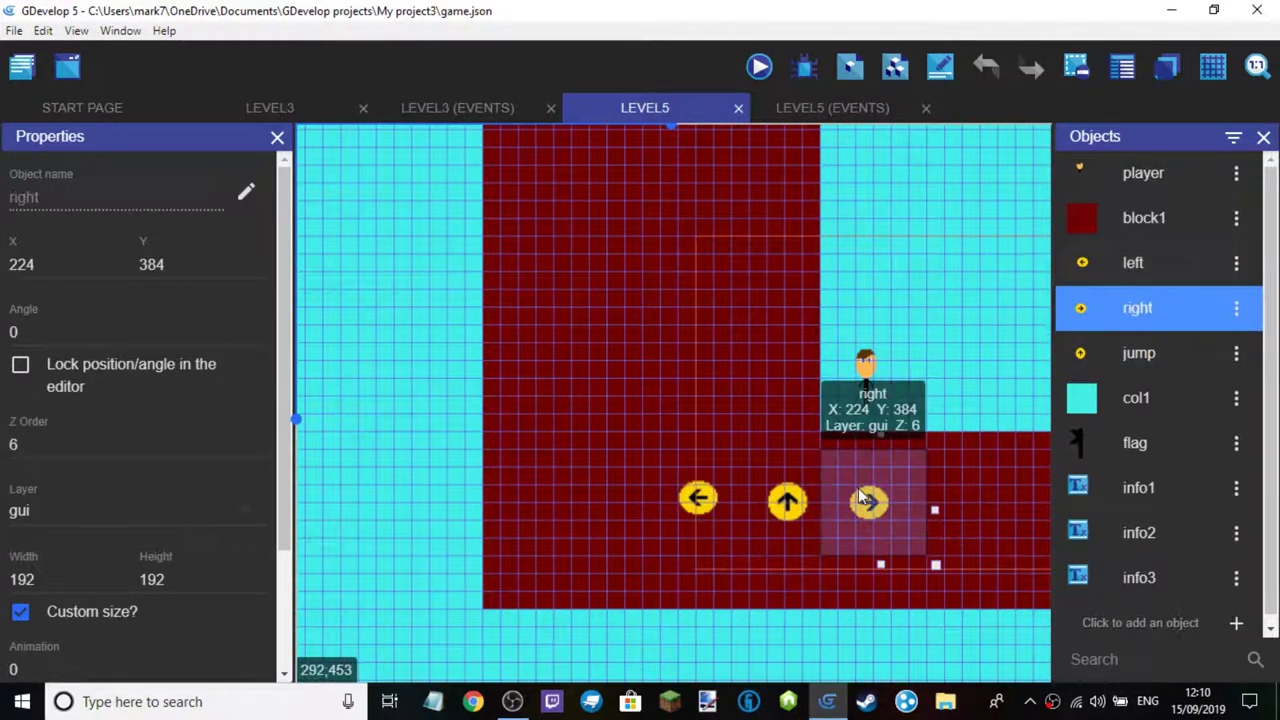
pyautogui.click(884, 326)
# Preview the game, move the player to the right across the platforms, and close the preview
pyautogui.click(758, 66)
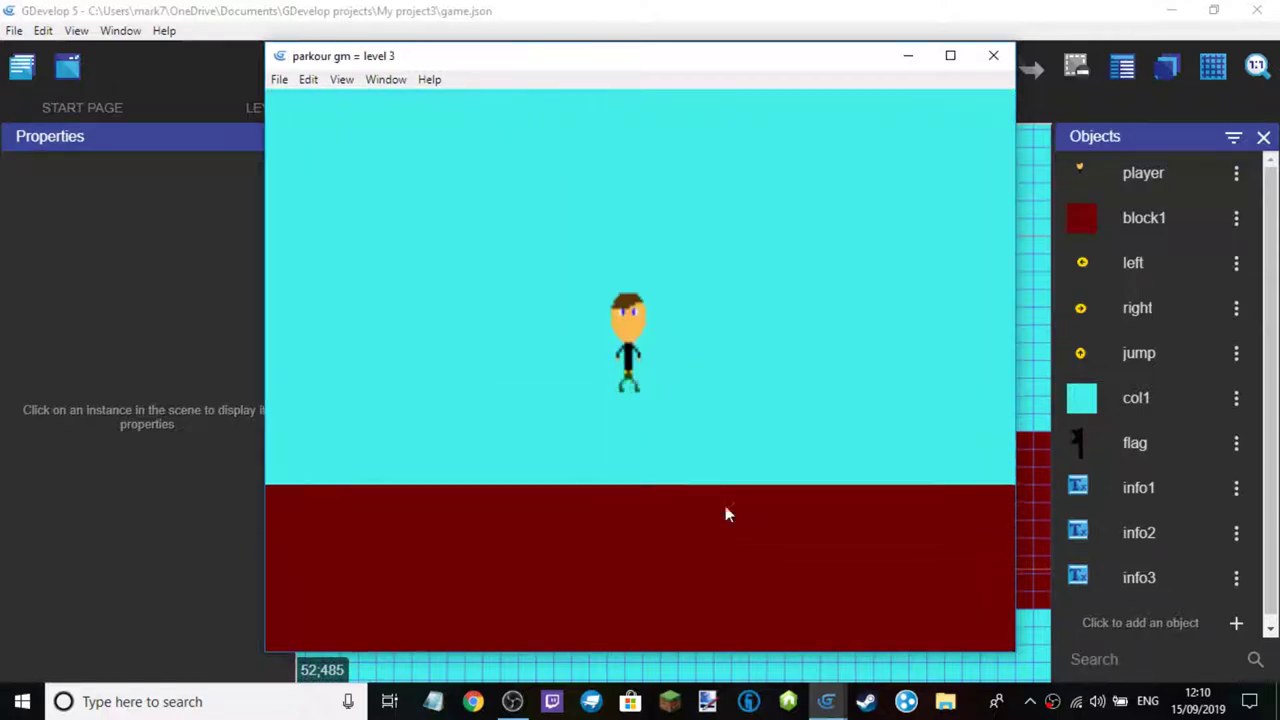
pyautogui.press('Right')
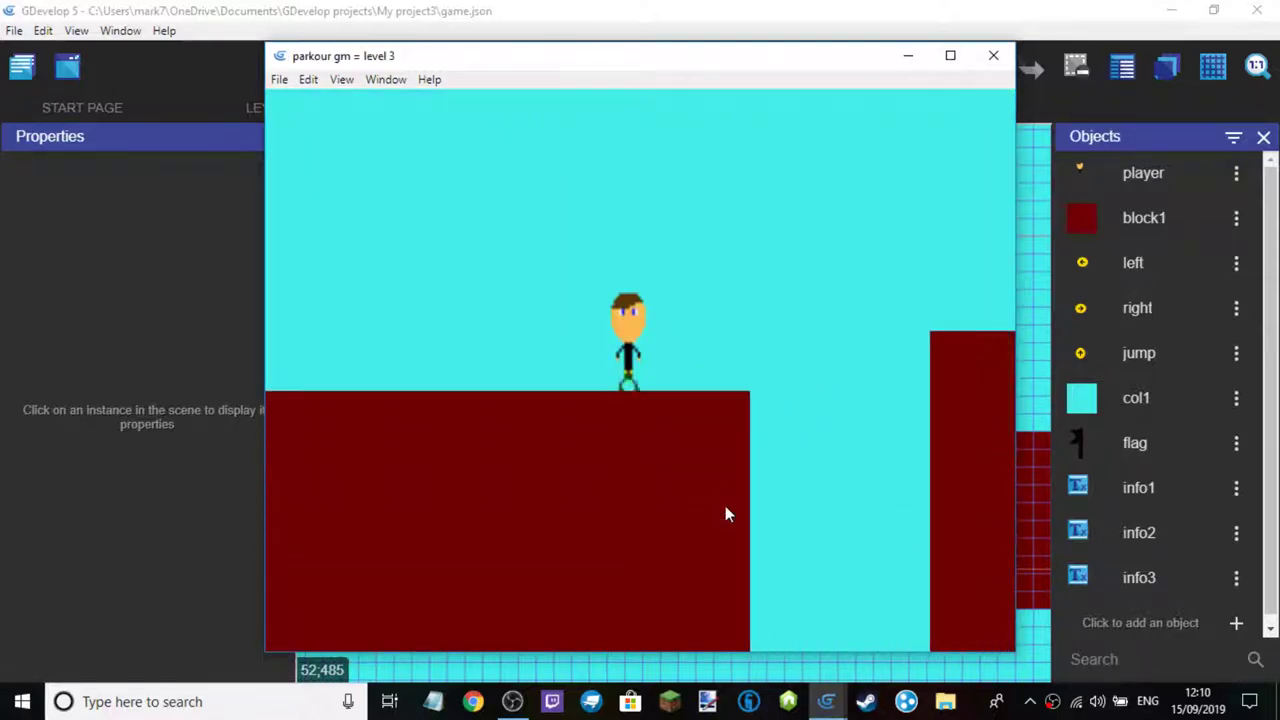
pyautogui.press('Right')
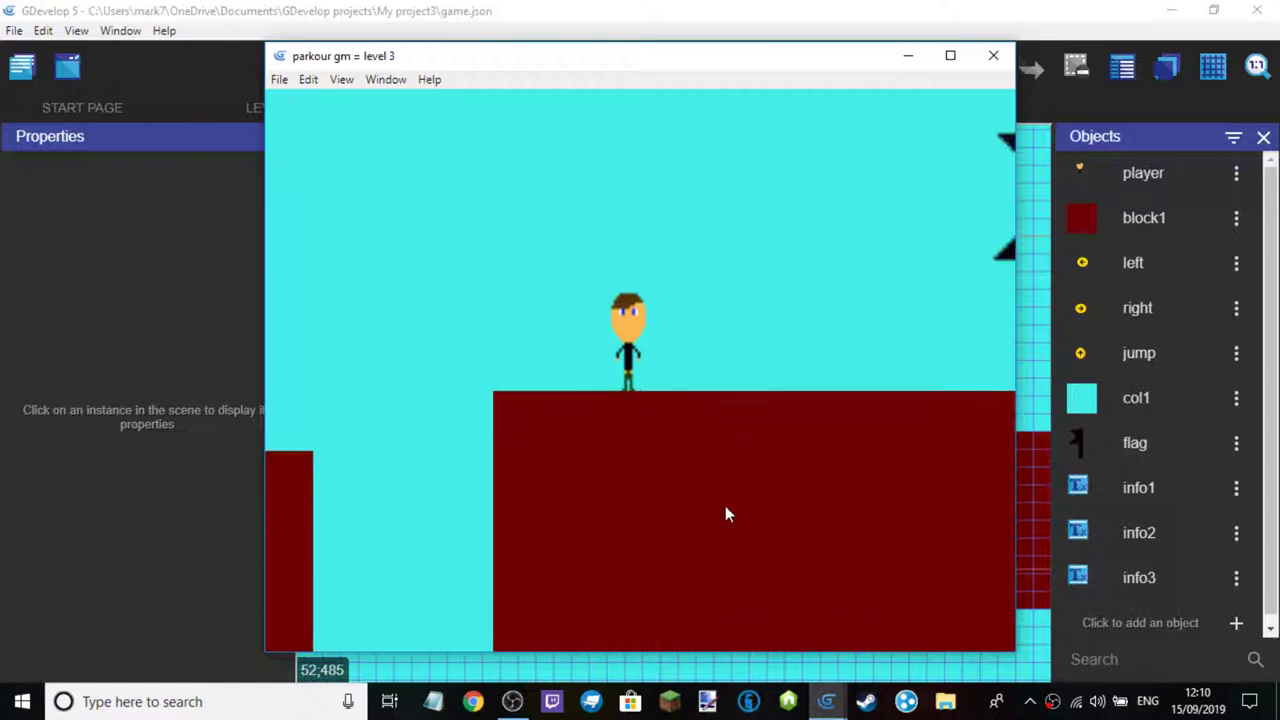
pyautogui.press('Right')
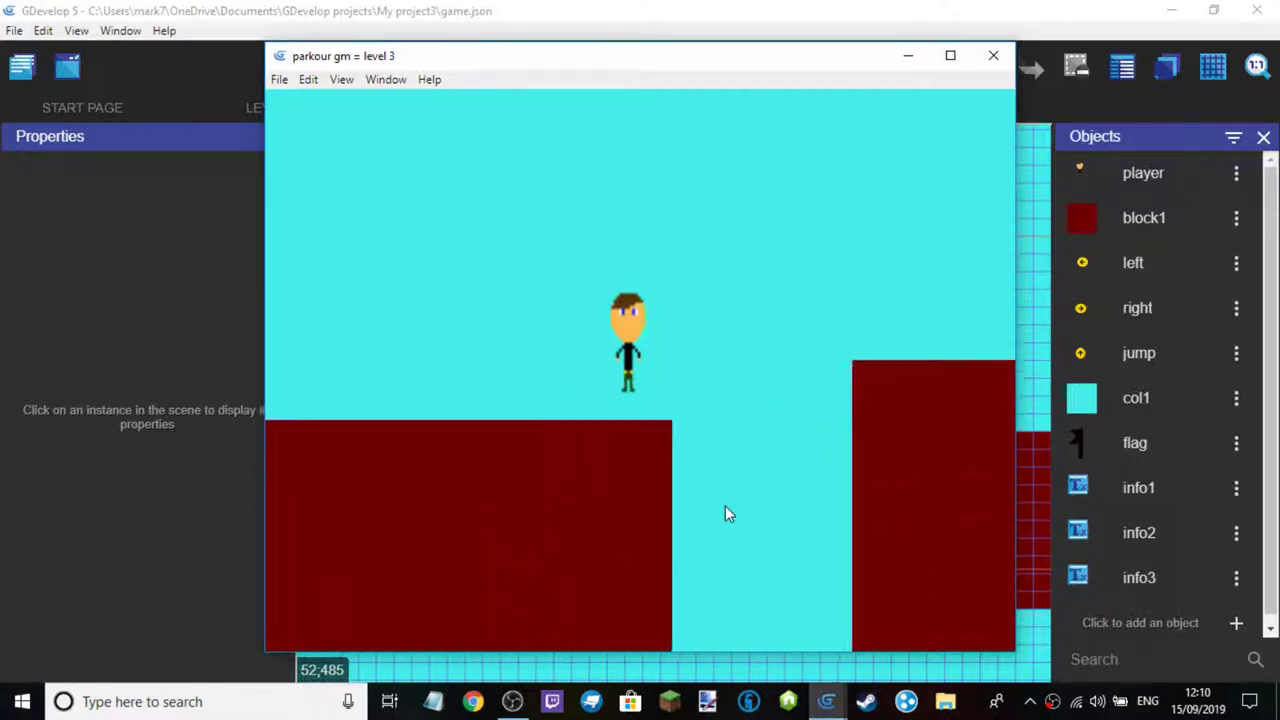
pyautogui.press('Right')
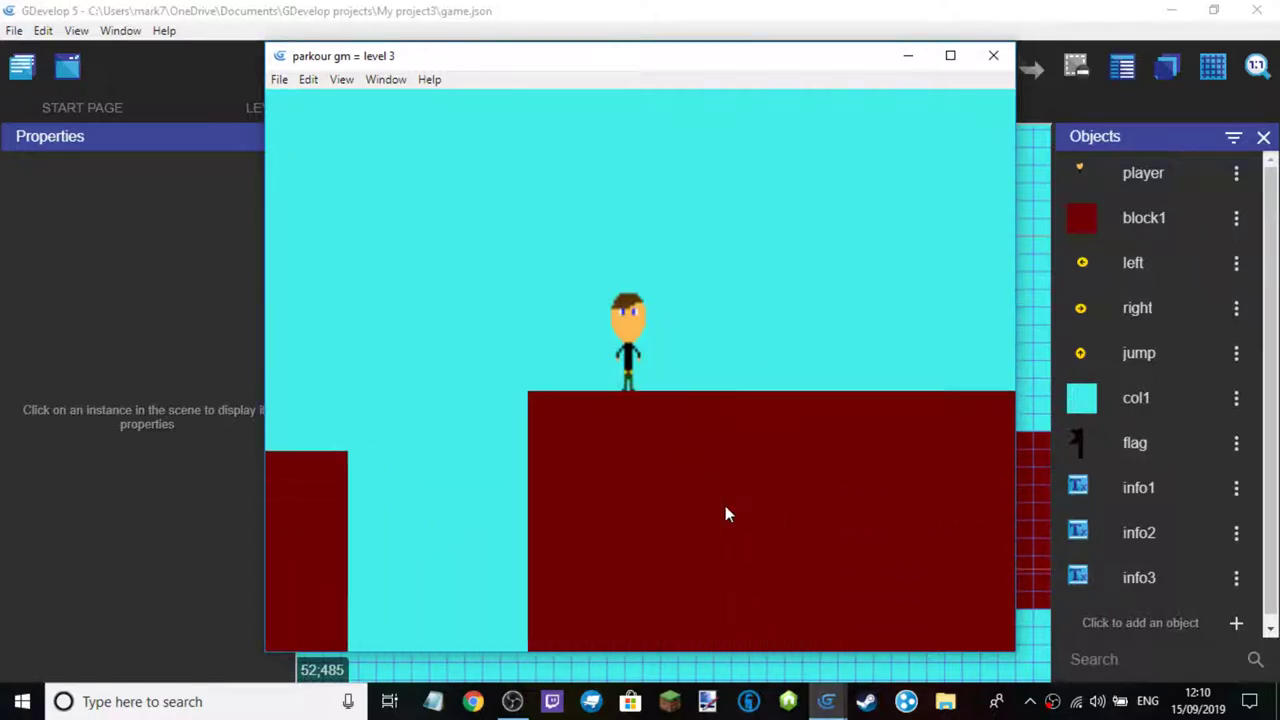
pyautogui.press('Right')
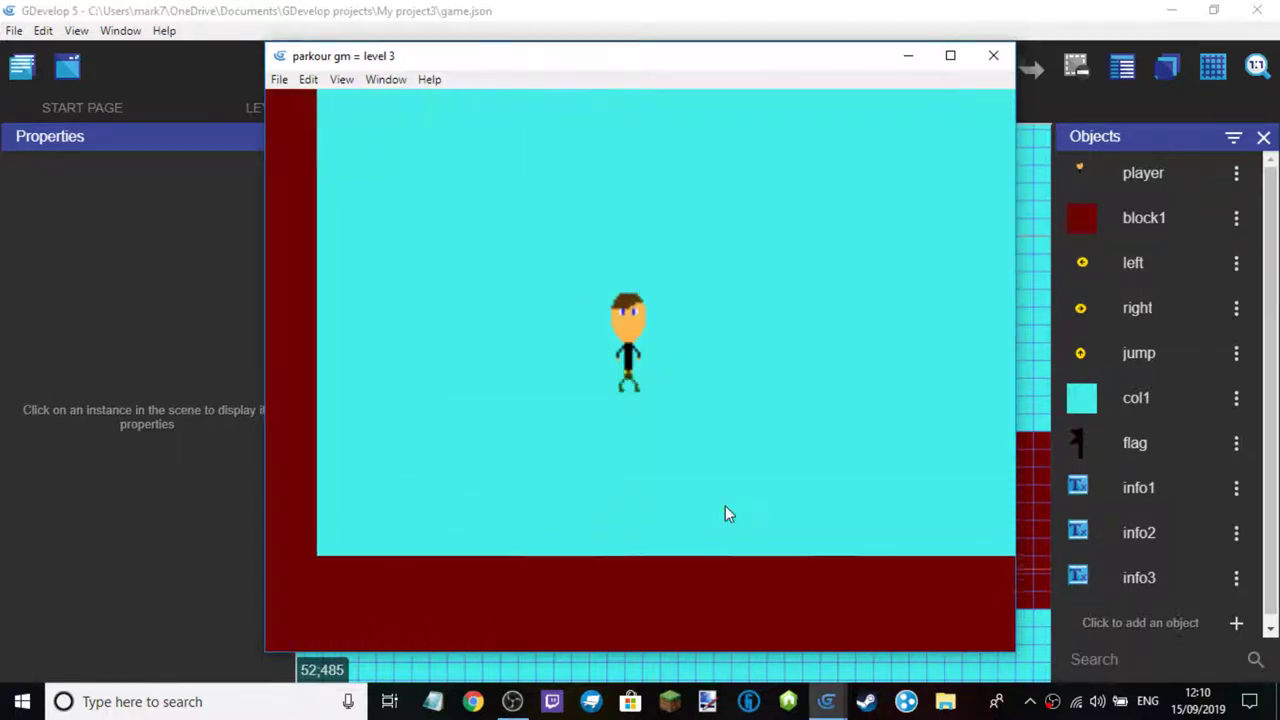
pyautogui.click(993, 55)
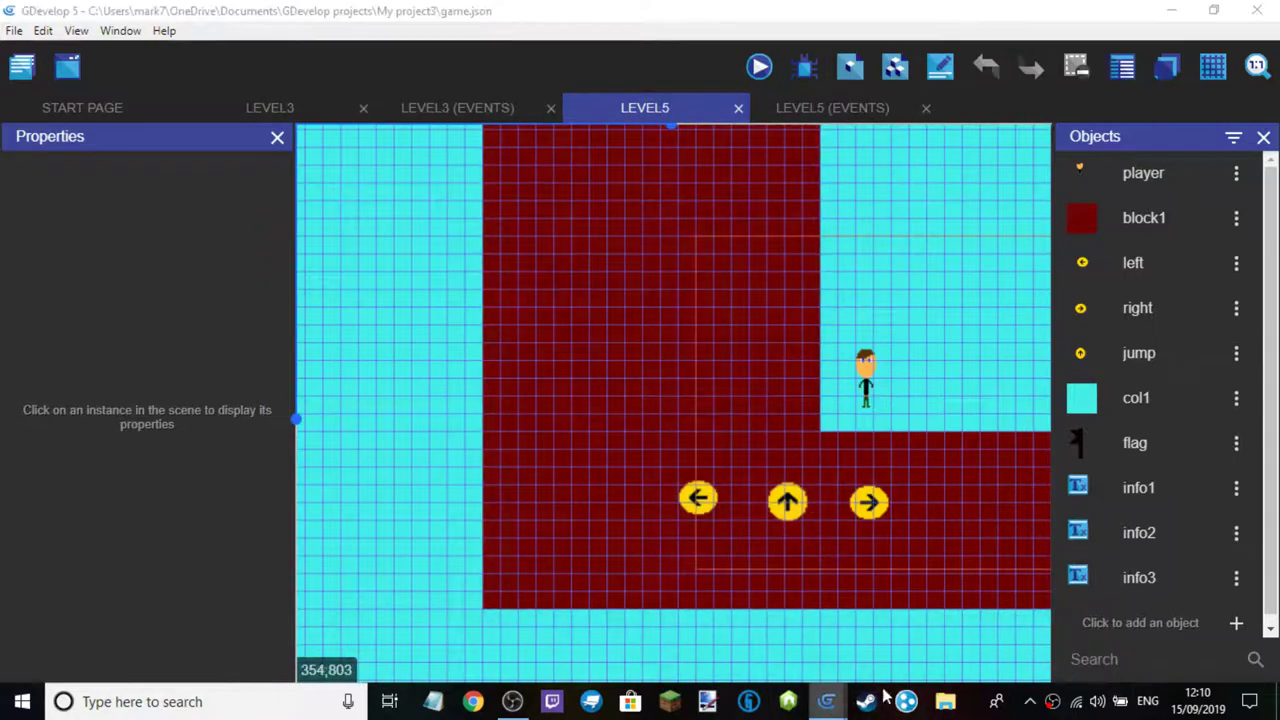
# Preview the level5 scene and run the player to the right across the platforms until level 1 loads
pyautogui.click(759, 66)
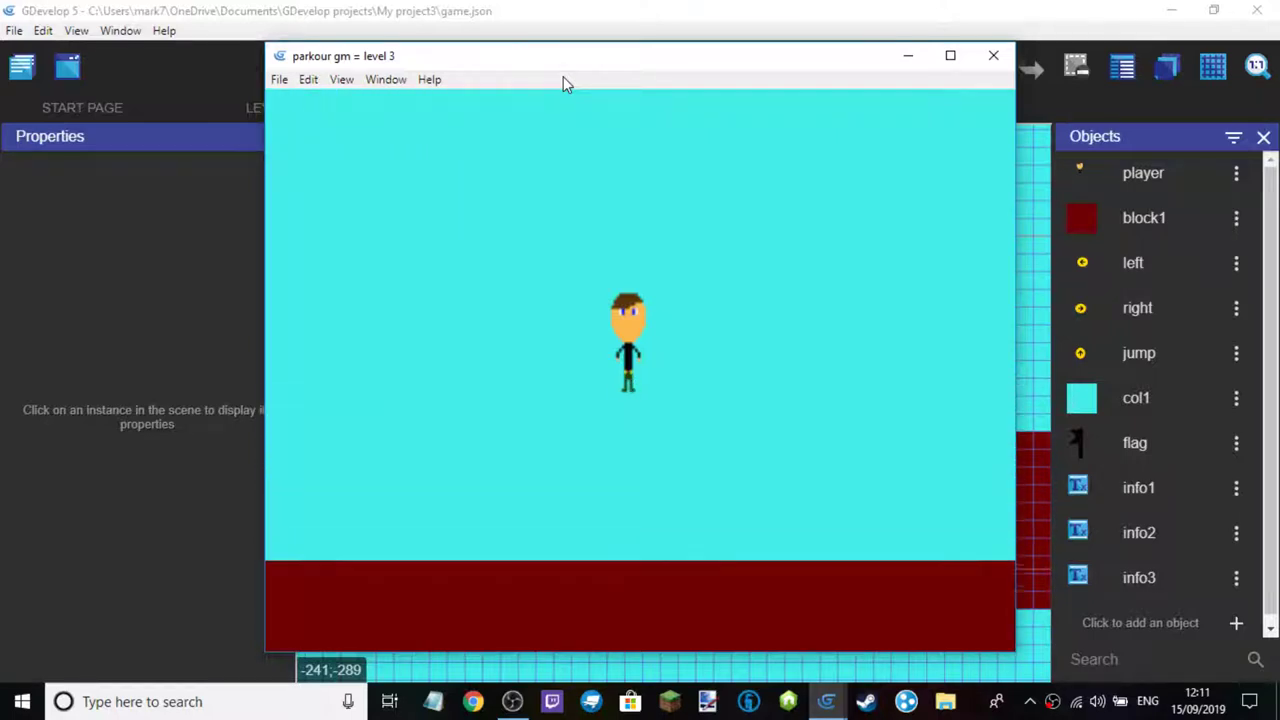
pyautogui.press('Right')
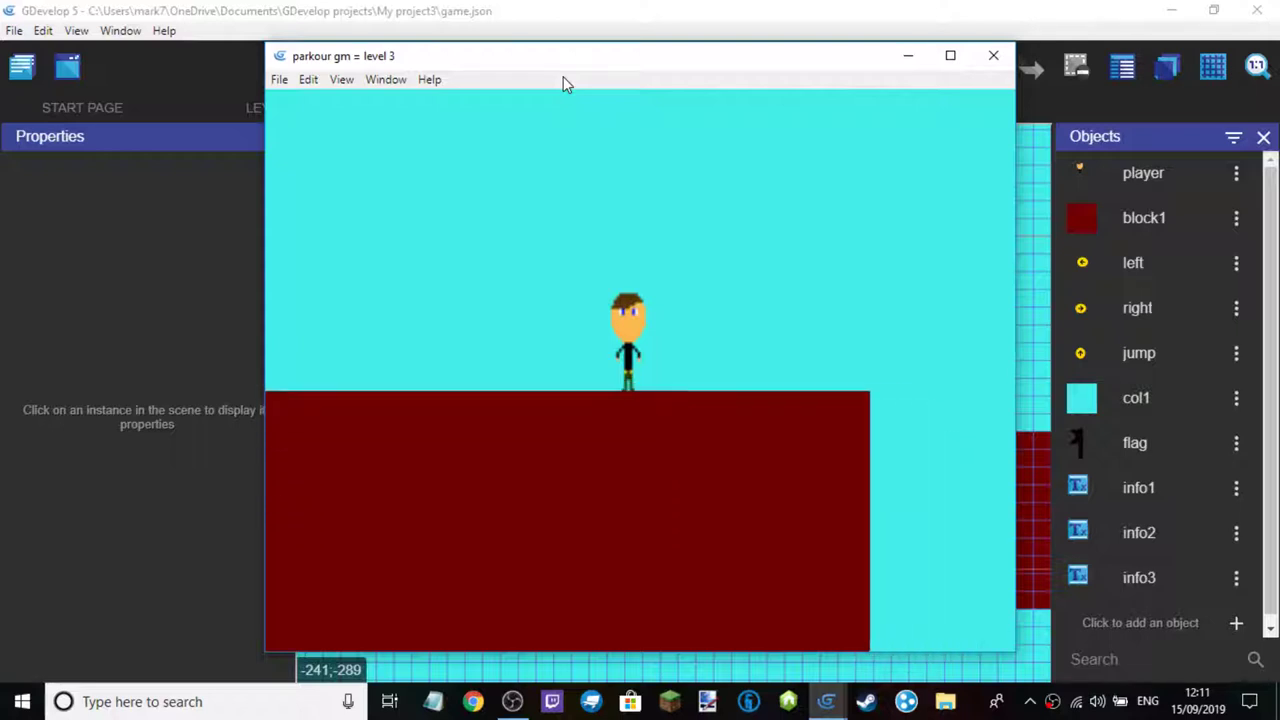
pyautogui.press('Right')
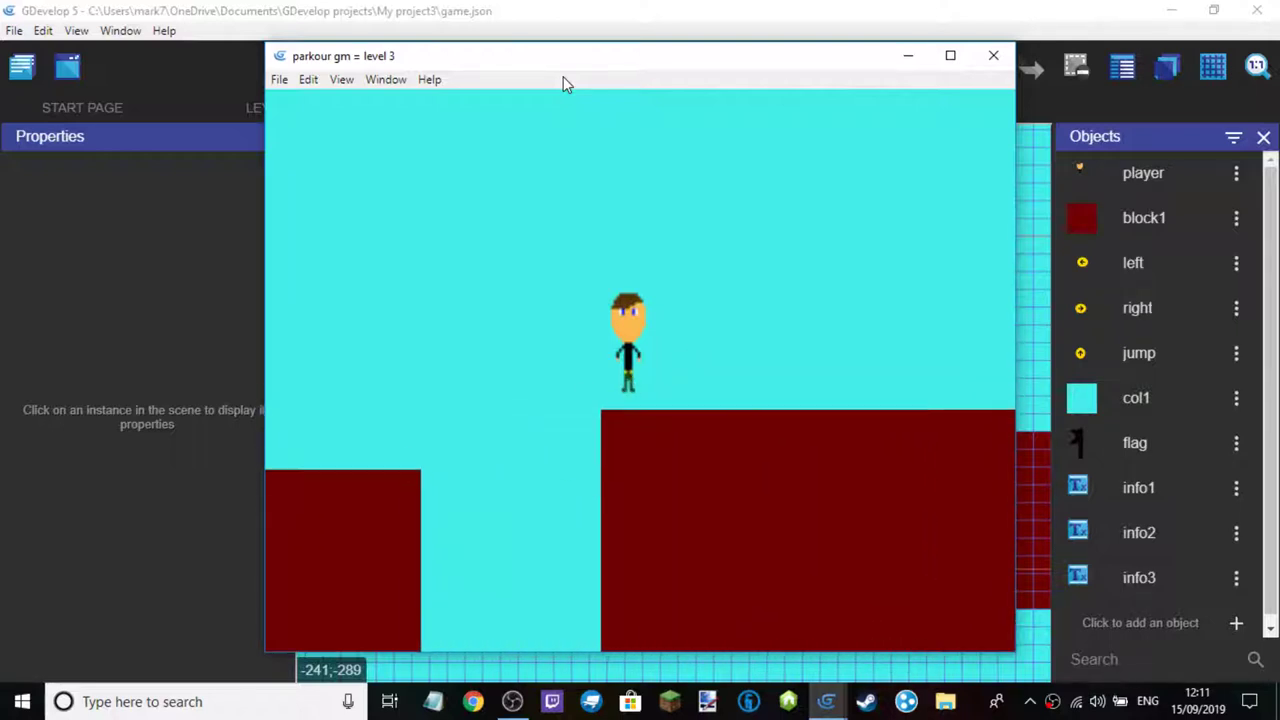
pyautogui.press('Right')
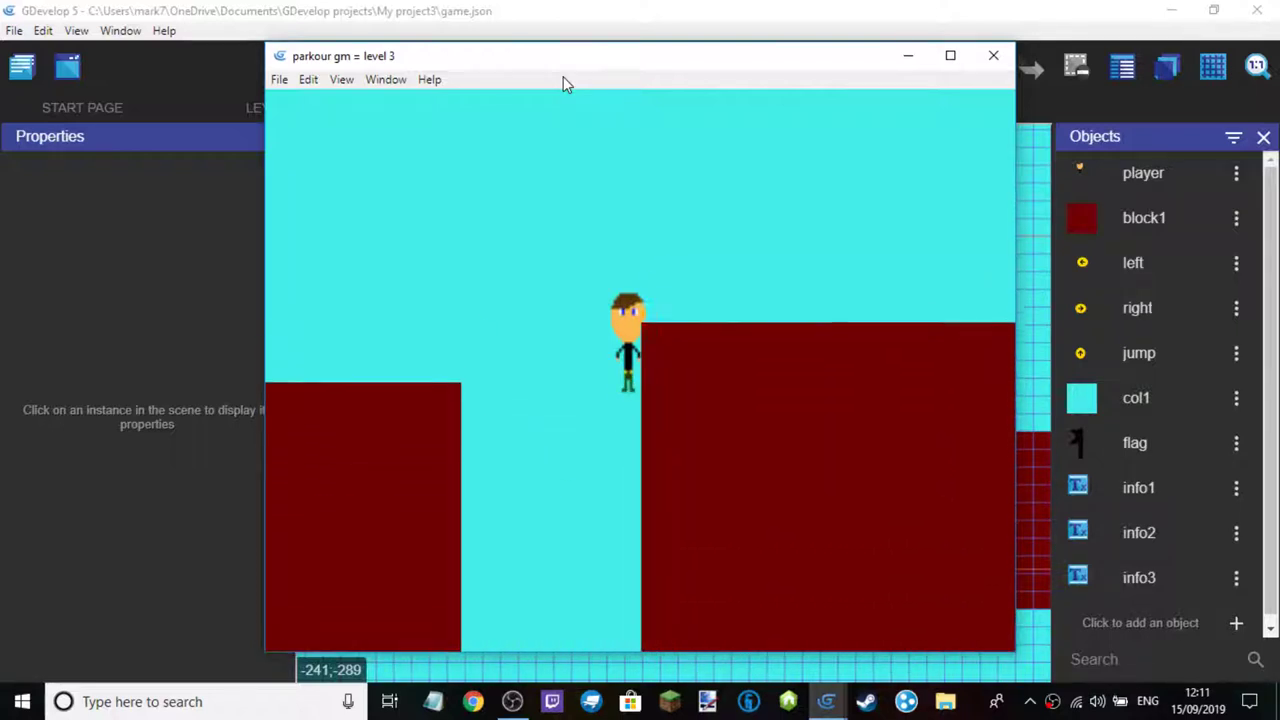
pyautogui.press('Right')
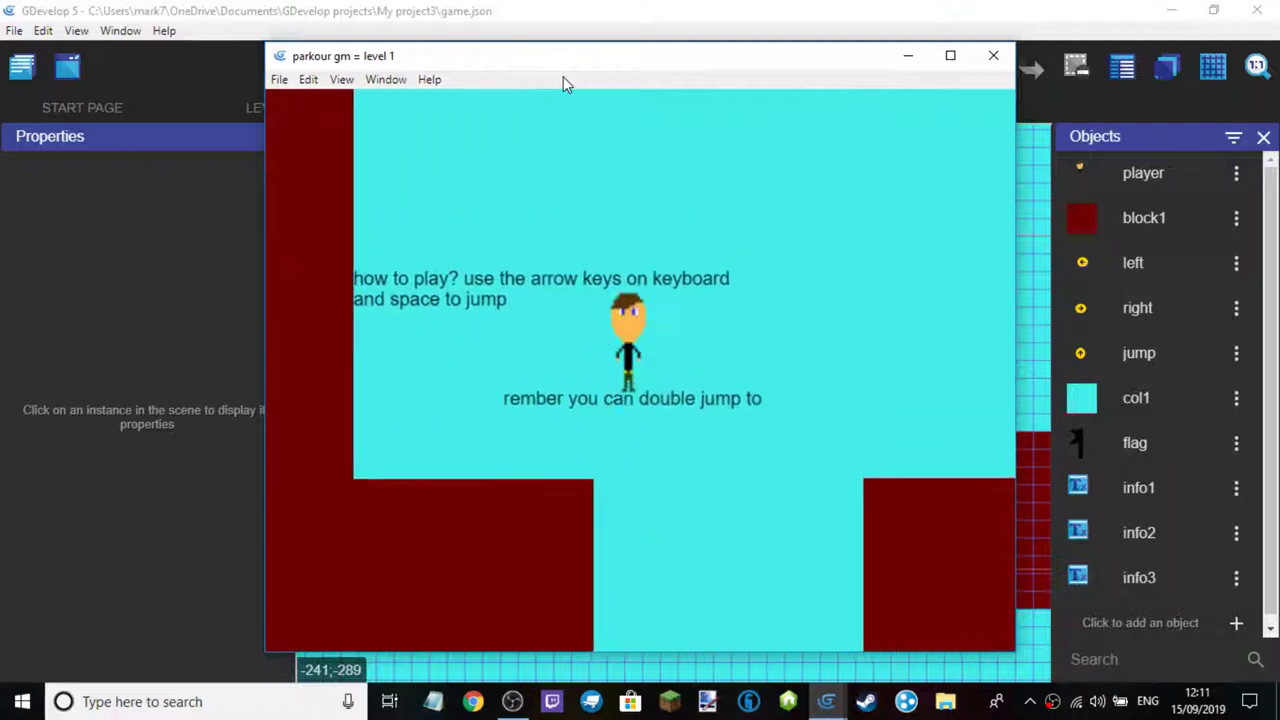
# Play level 1 in the preview, moving and jumping right across the gaps to the flag, and close the preview
pyautogui.press('Right')
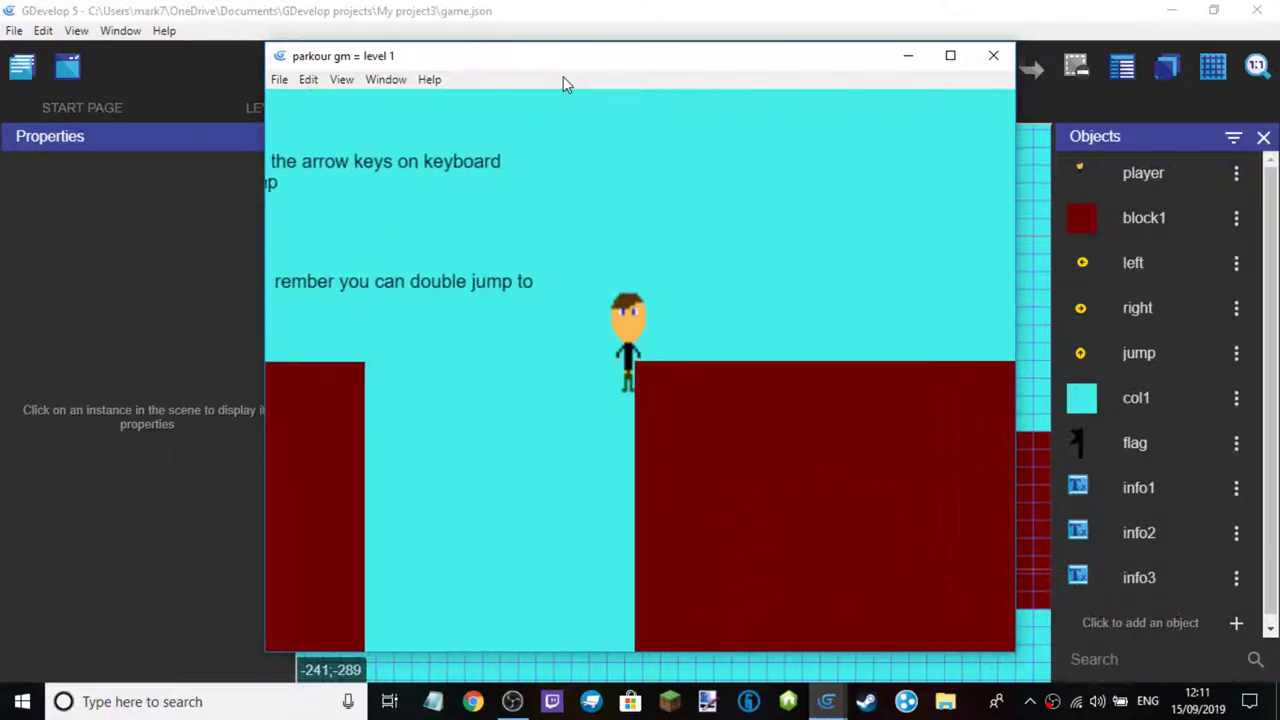
pyautogui.press('Up')
pyautogui.press('Right')
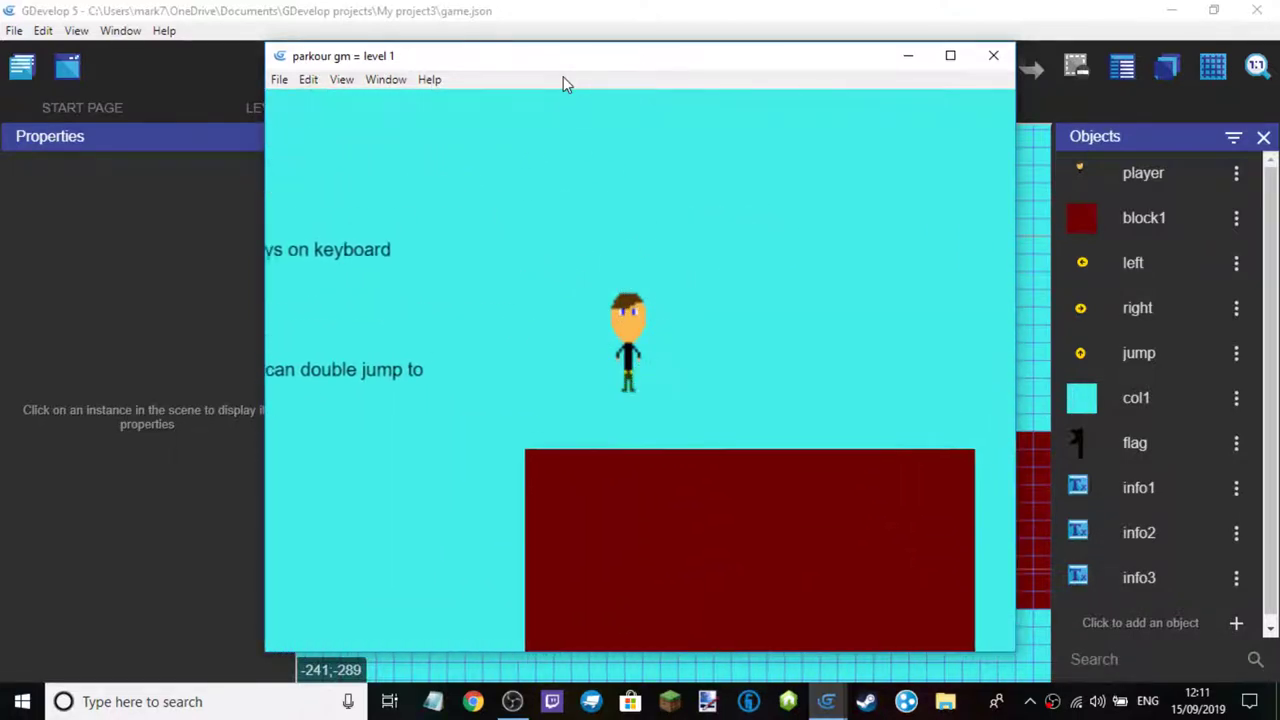
pyautogui.press('Right')
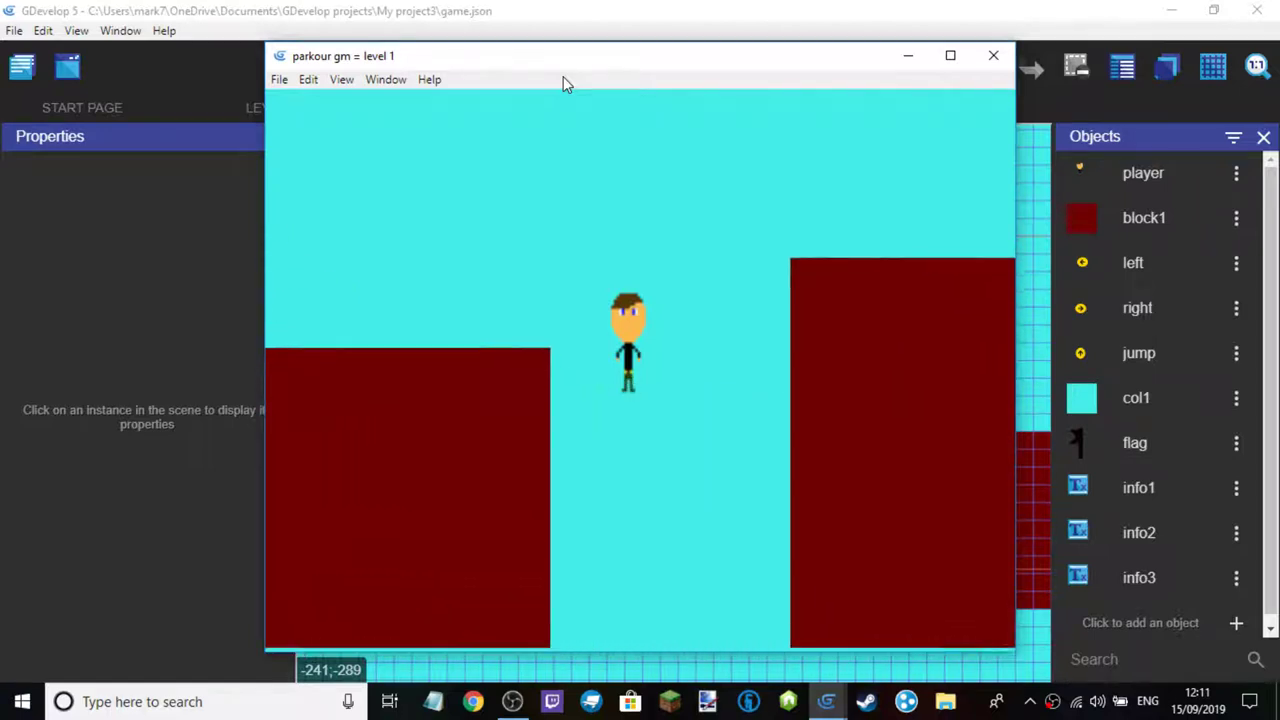
pyautogui.press('Right')
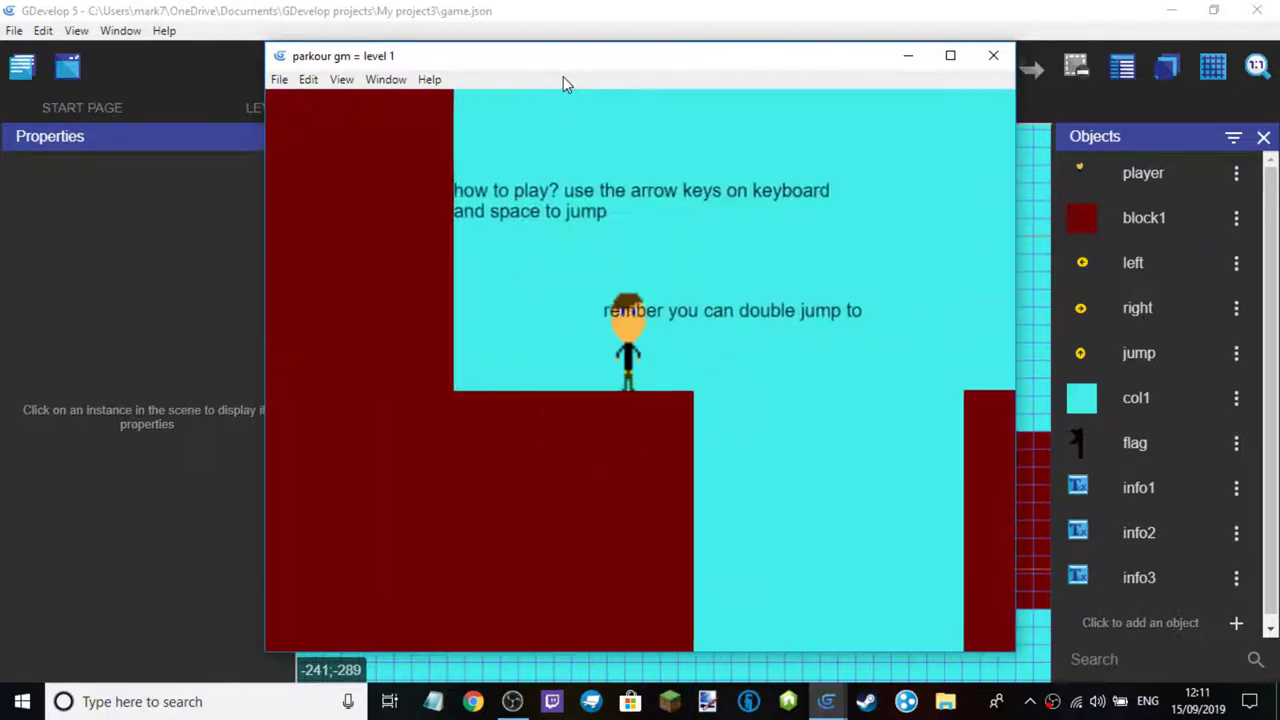
pyautogui.press('Right')
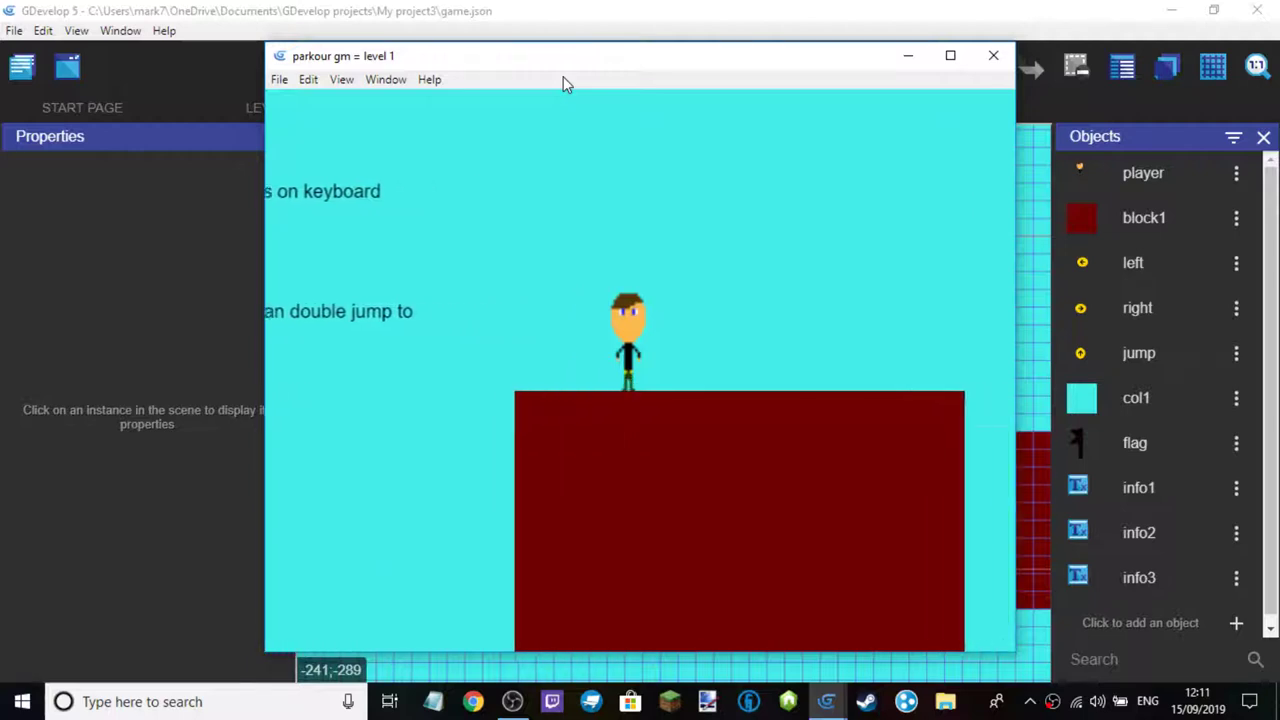
pyautogui.press('Right')
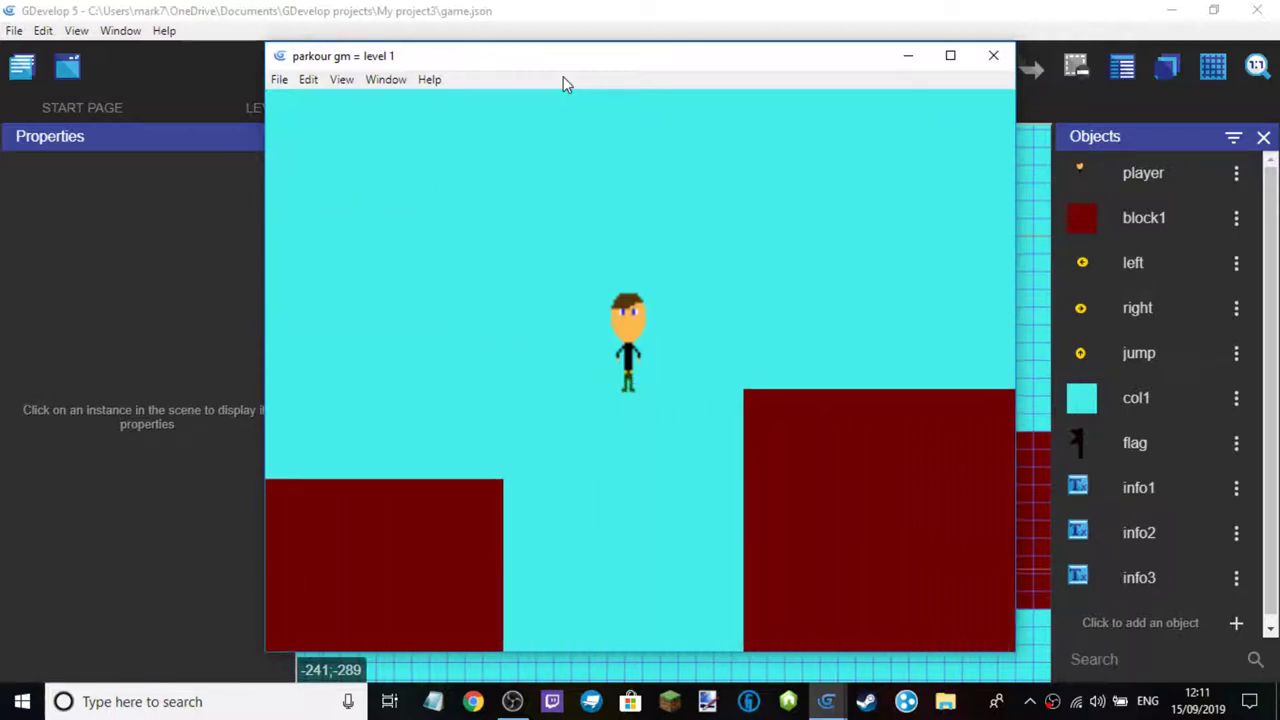
pyautogui.press('Right')
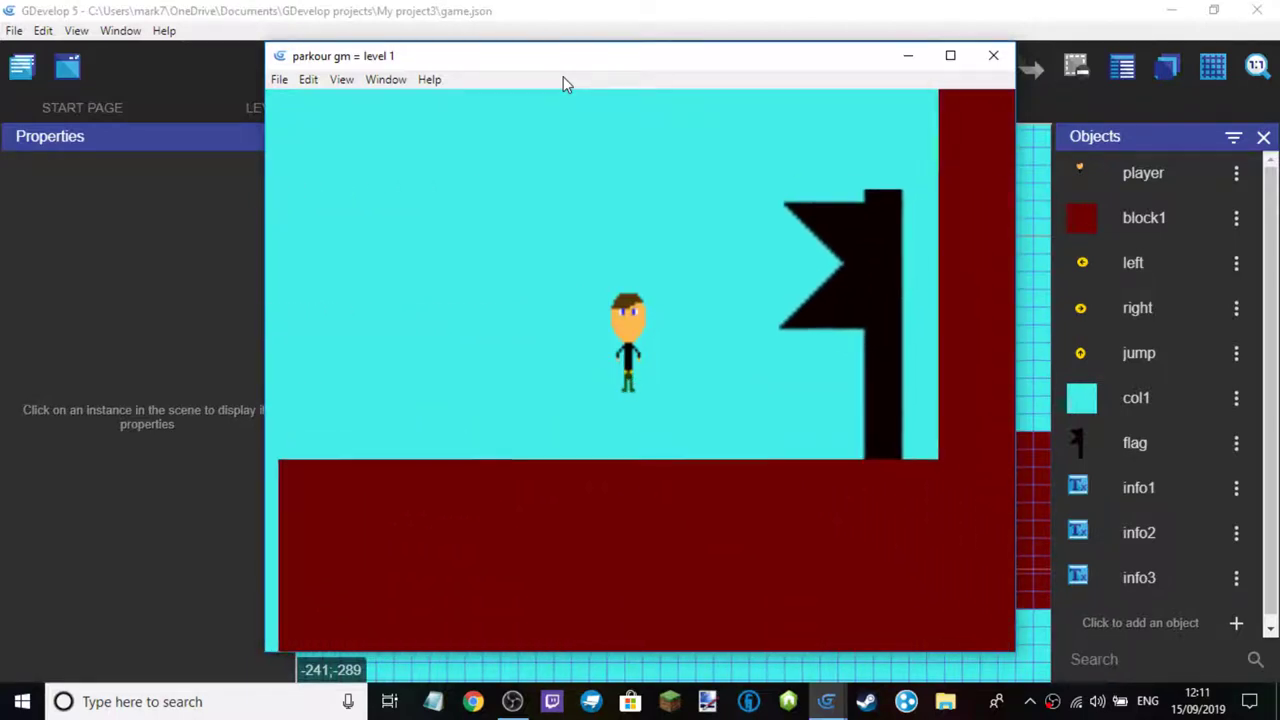
pyautogui.press('Right')
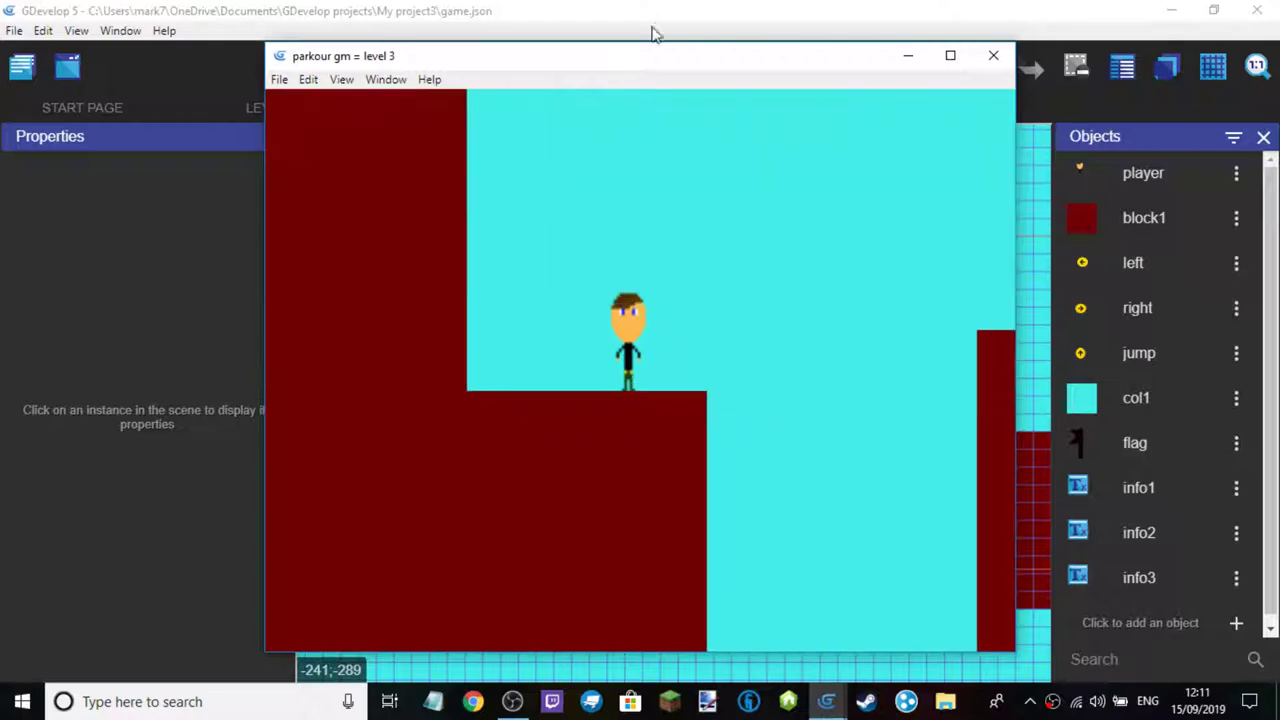
pyautogui.click(993, 56)
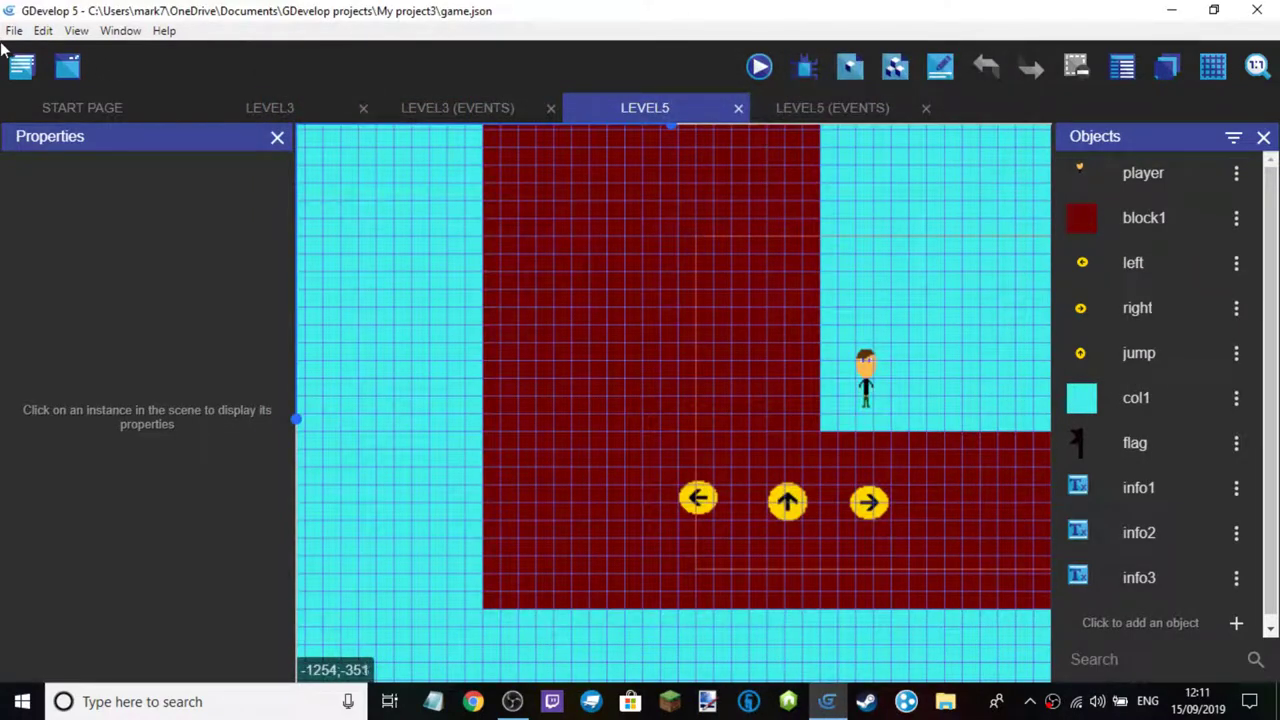
# Close the open scene and events editors of level3 and level5
pyautogui.click(374, 117)
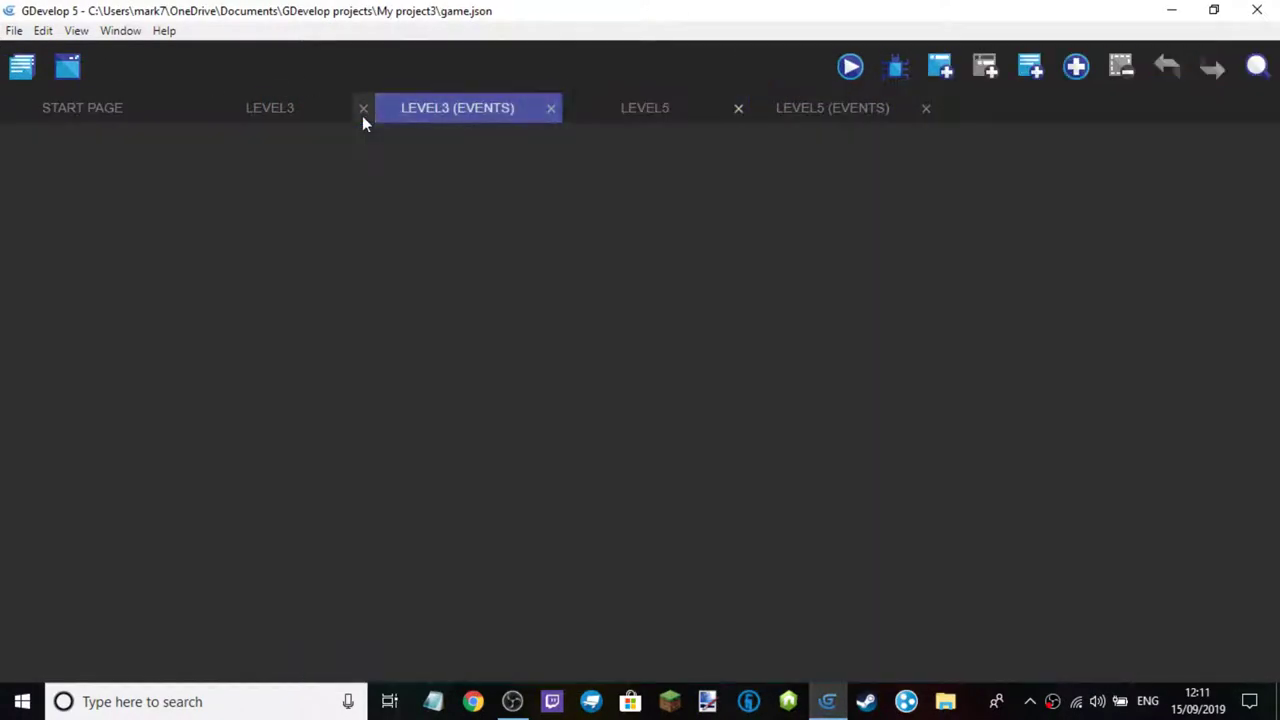
pyautogui.click(361, 112)
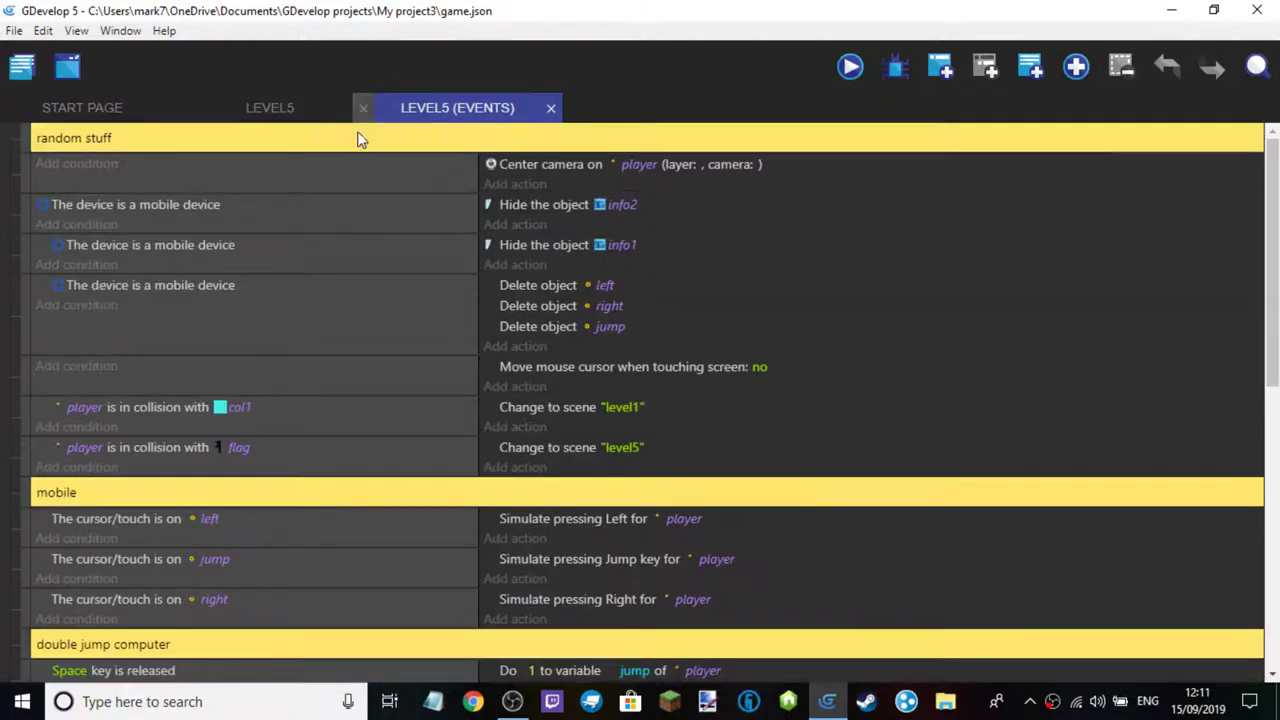
pyautogui.click(364, 108)
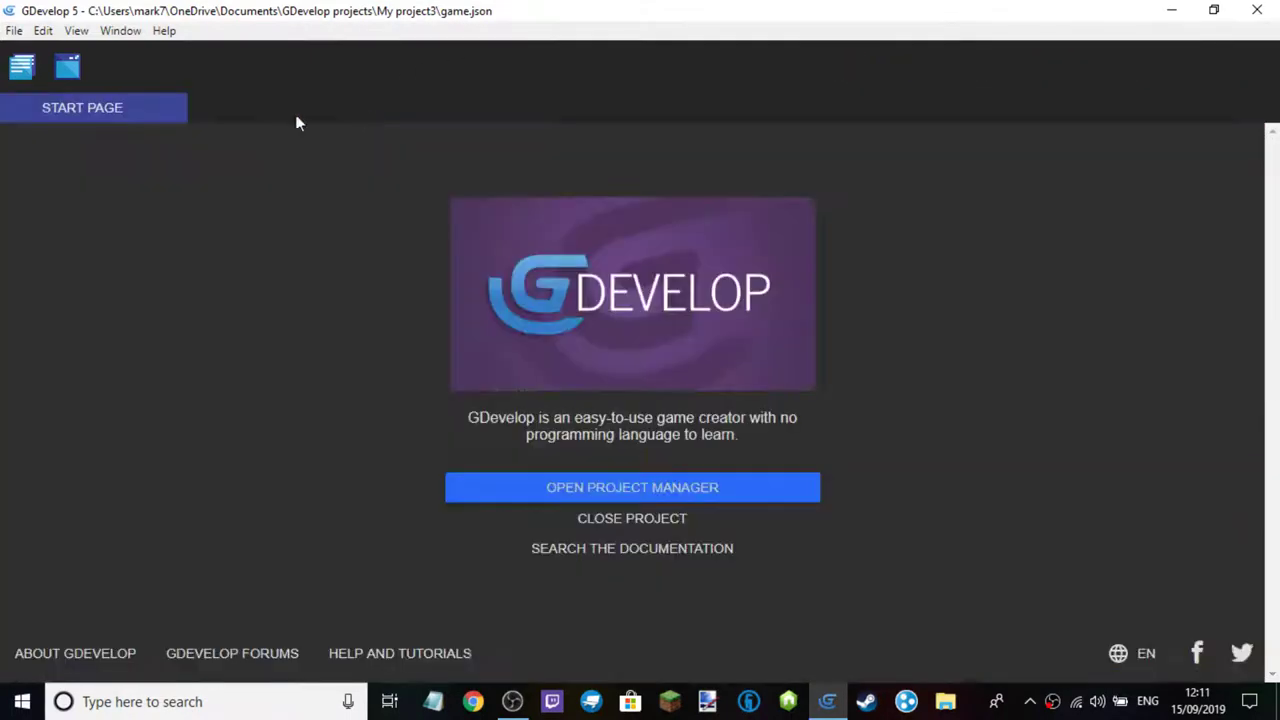
# Open the start scene and the won scene of the parkour gm project
pyautogui.click(22, 70)
pyautogui.click(55, 175)
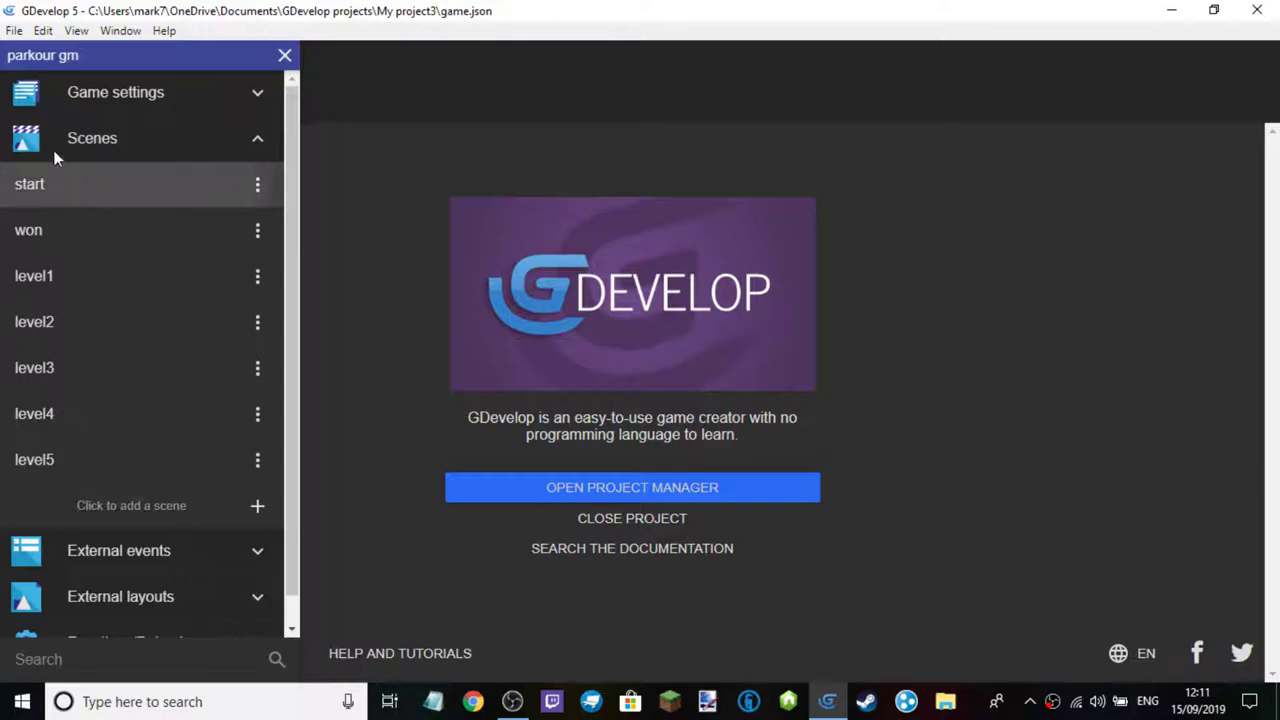
pyautogui.click(20, 63)
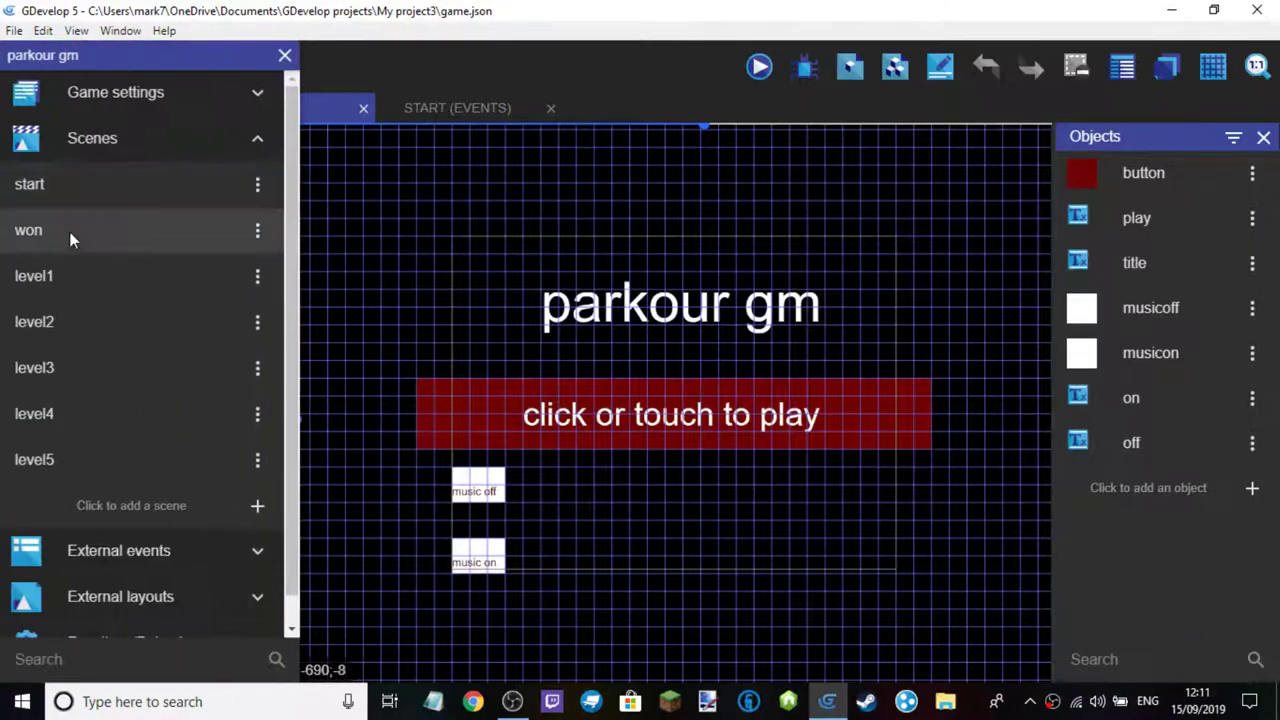
pyautogui.click(60, 212)
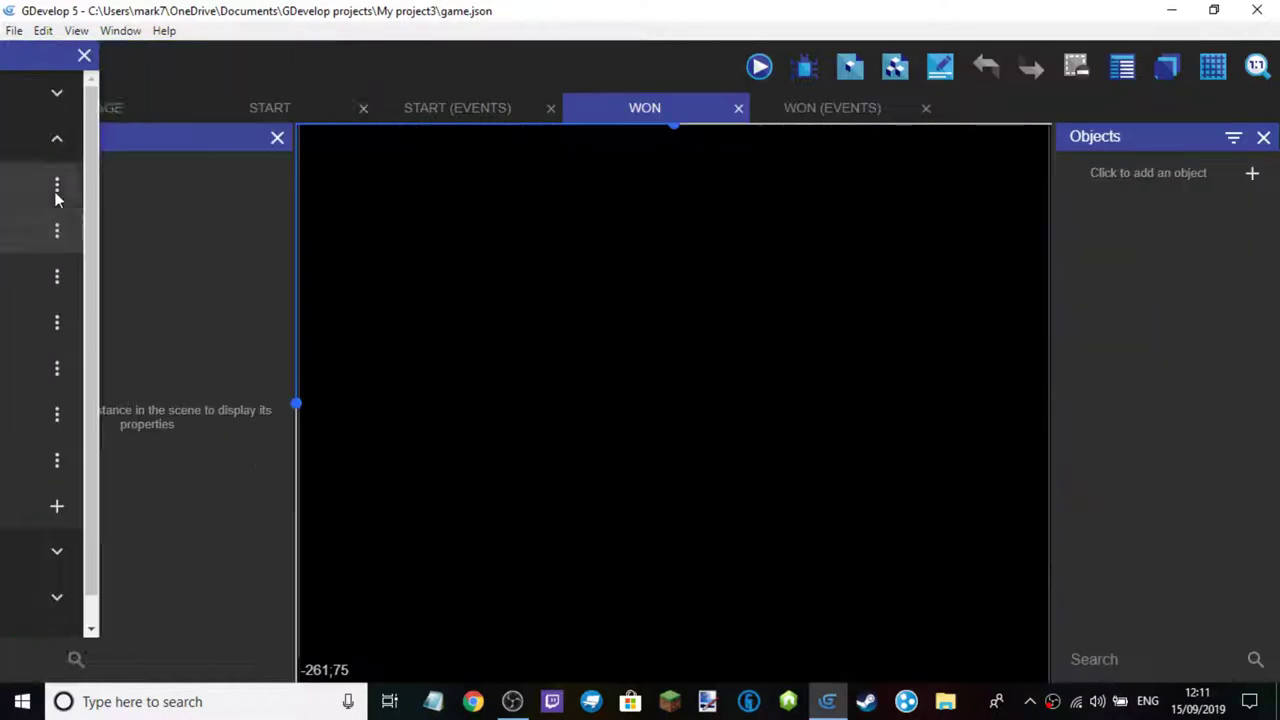
pyautogui.click(232, 104)
pyautogui.click(602, 108)
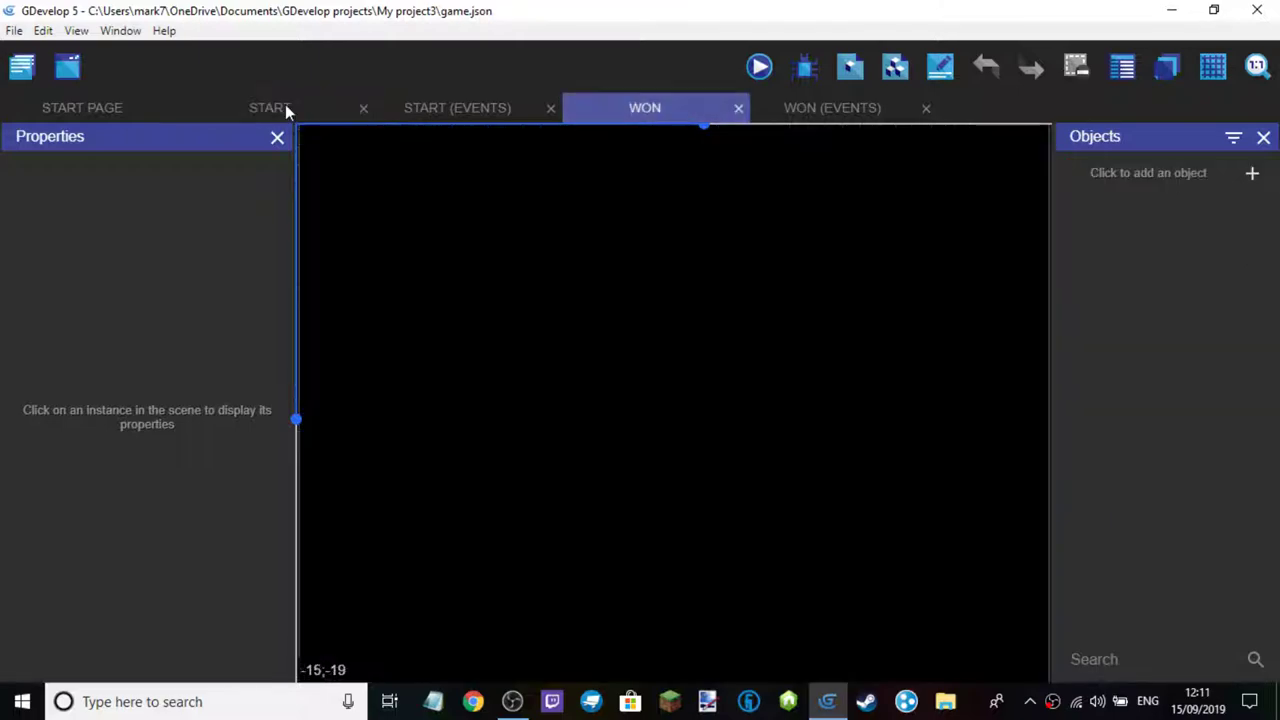
# Preview the start scene maximized, choose music off, start playing, make the player jump, and close the preview
pyautogui.click(270, 107)
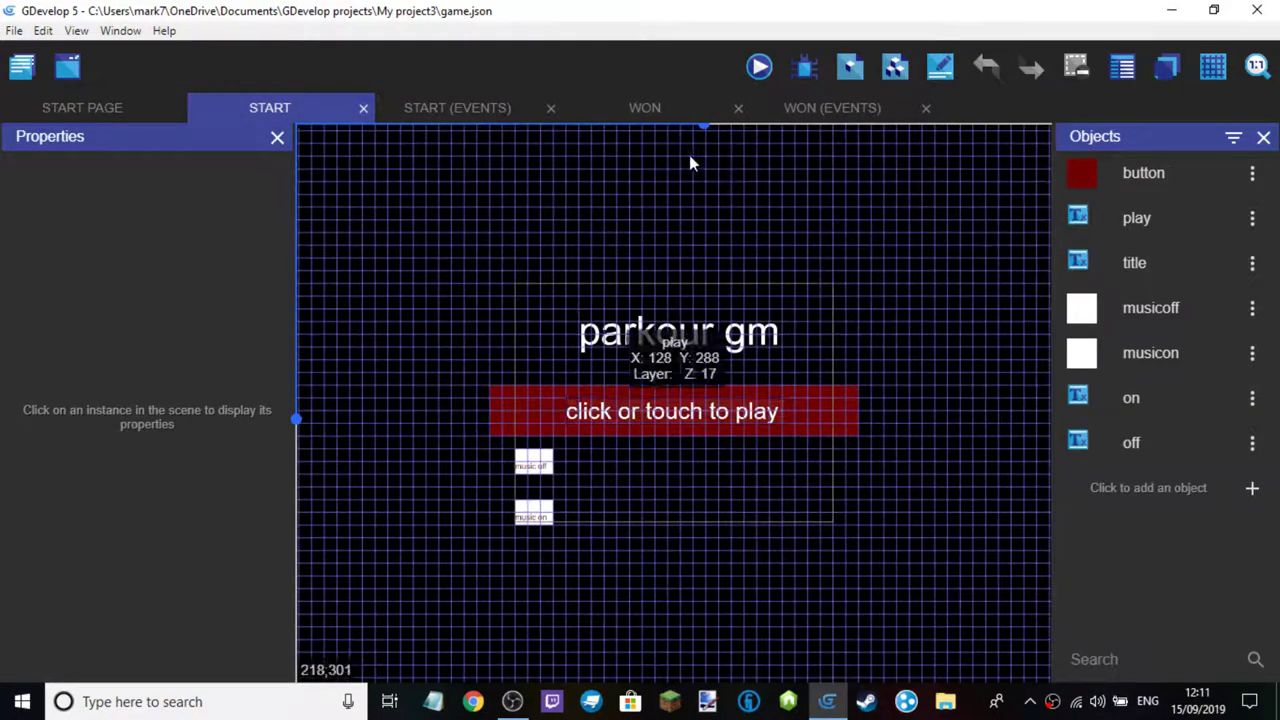
pyautogui.click(758, 67)
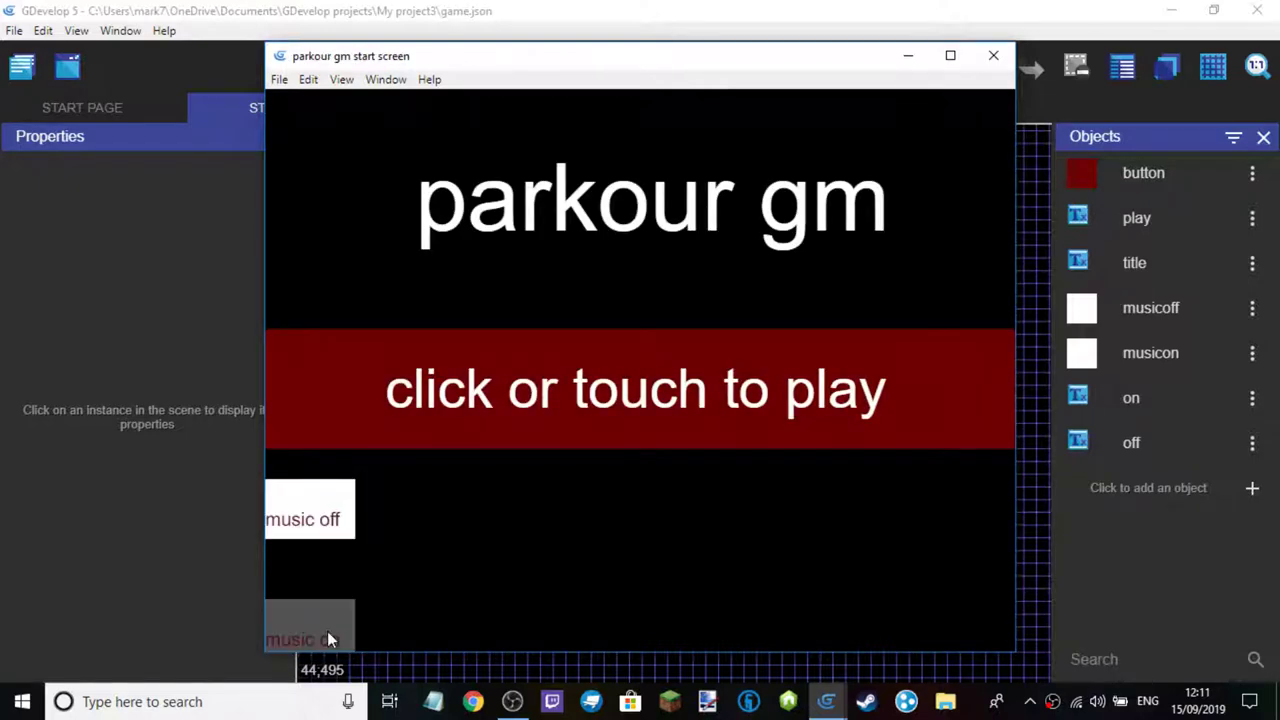
pyautogui.click(950, 55)
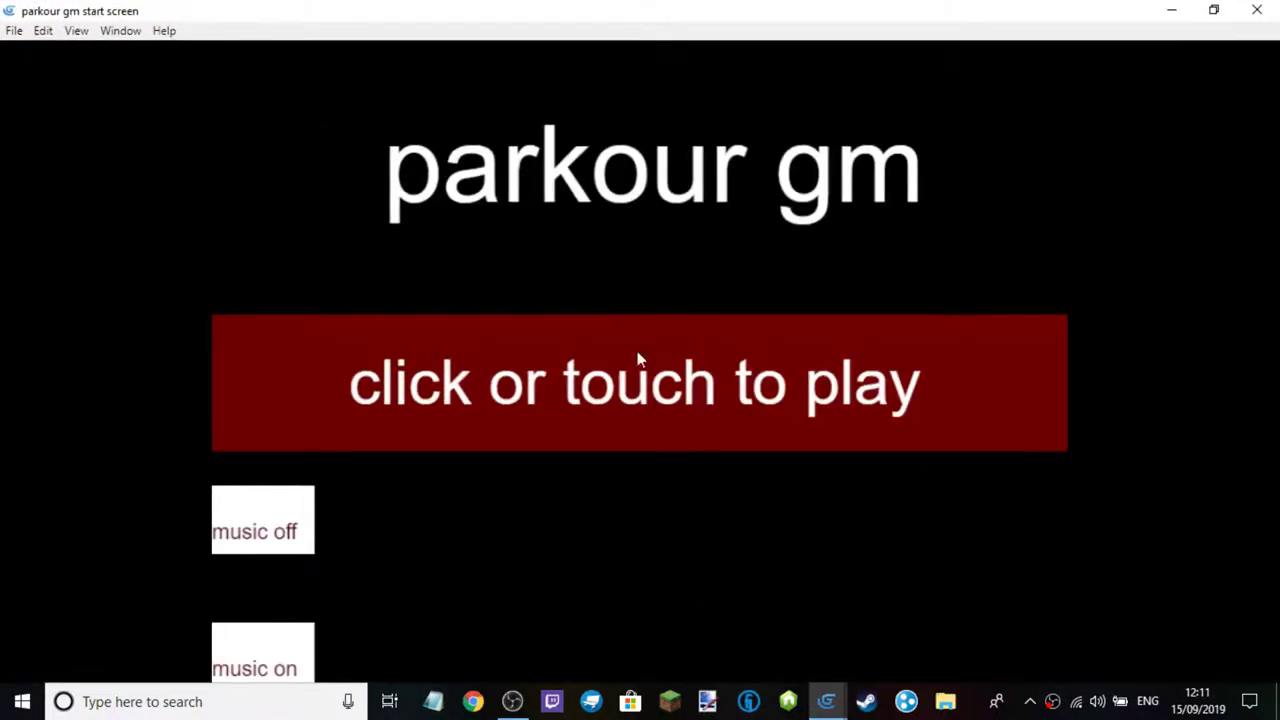
pyautogui.click(310, 516)
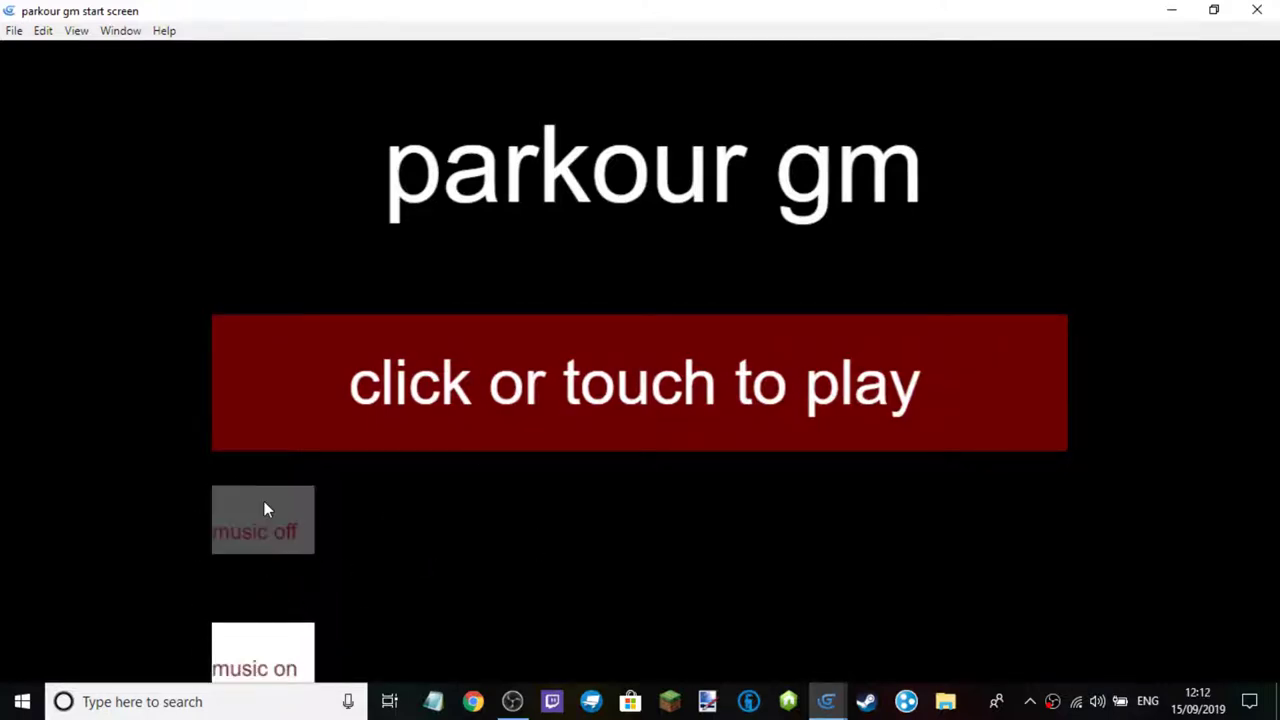
pyautogui.click(622, 378)
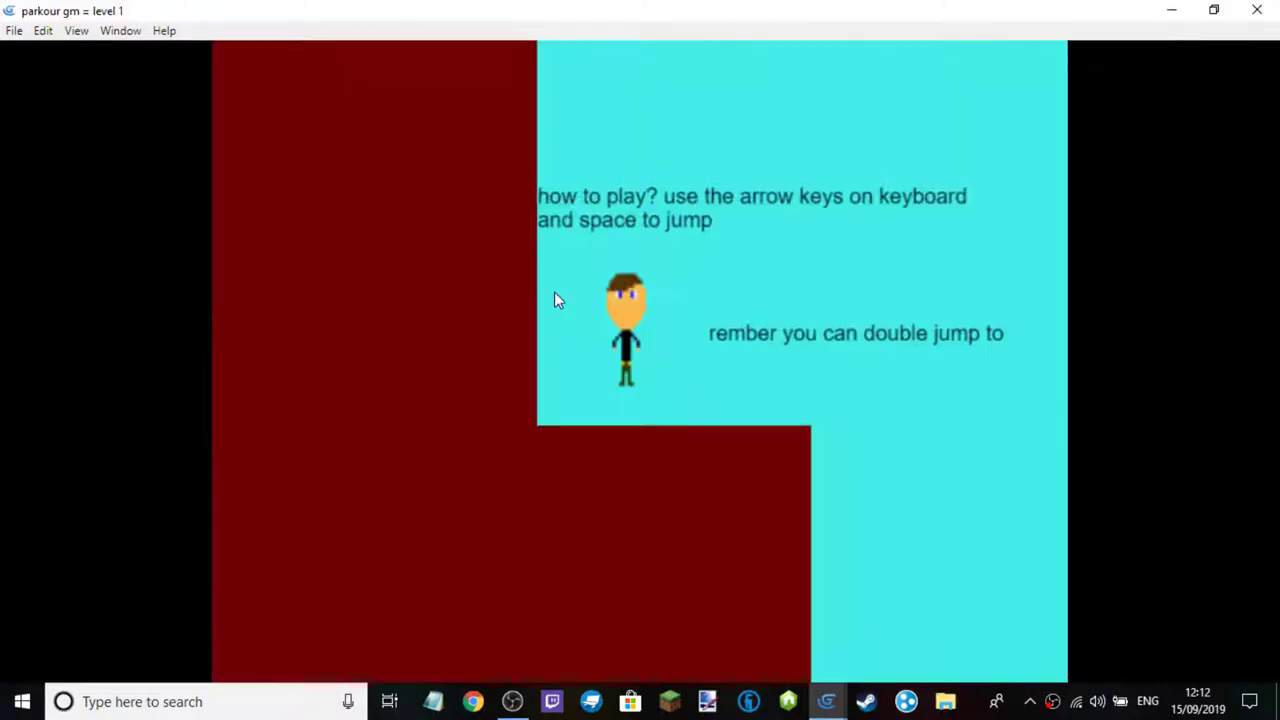
pyautogui.press('space')
pyautogui.click(1257, 9)
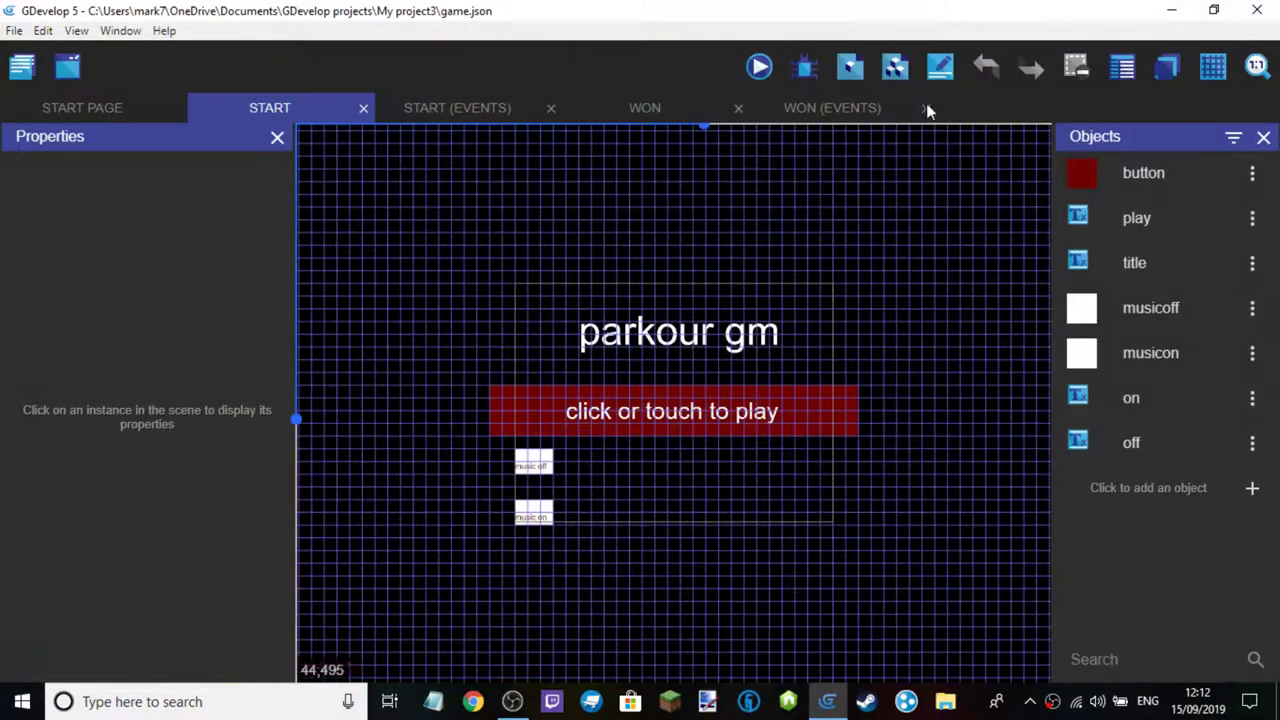
# Open the level1 scene of the project and show its events
pyautogui.click(24, 67)
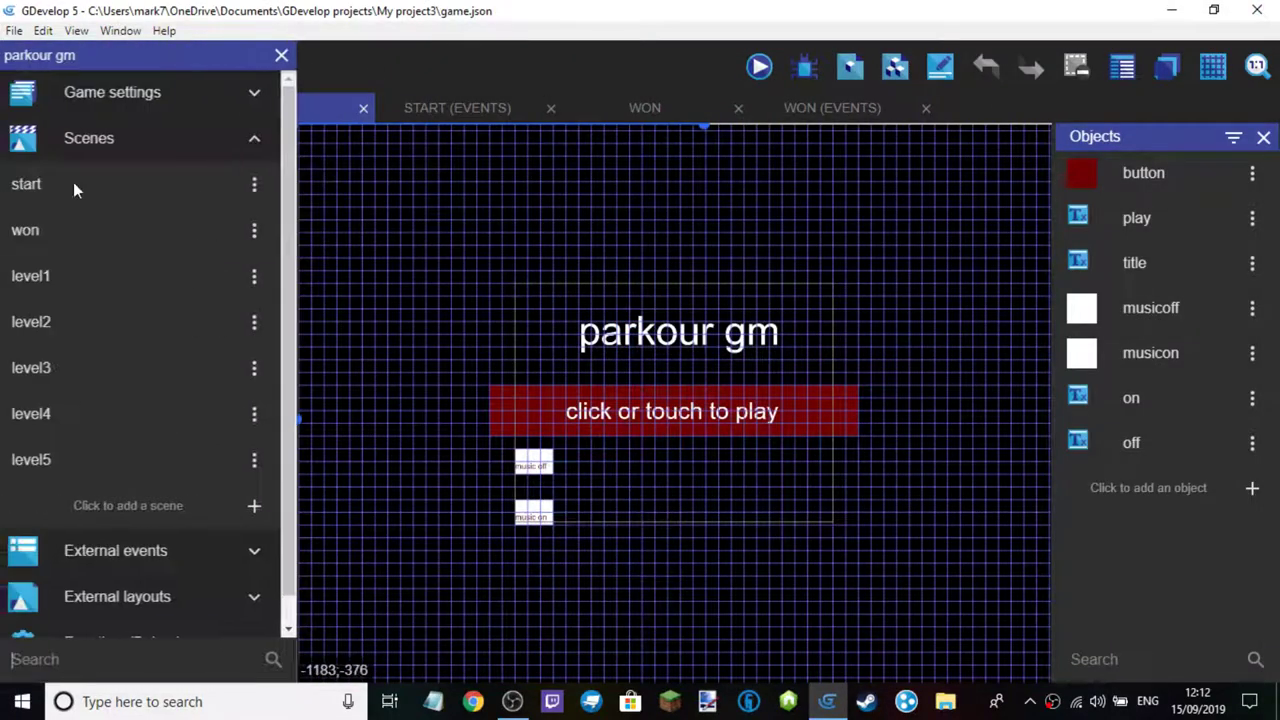
pyautogui.click(60, 276)
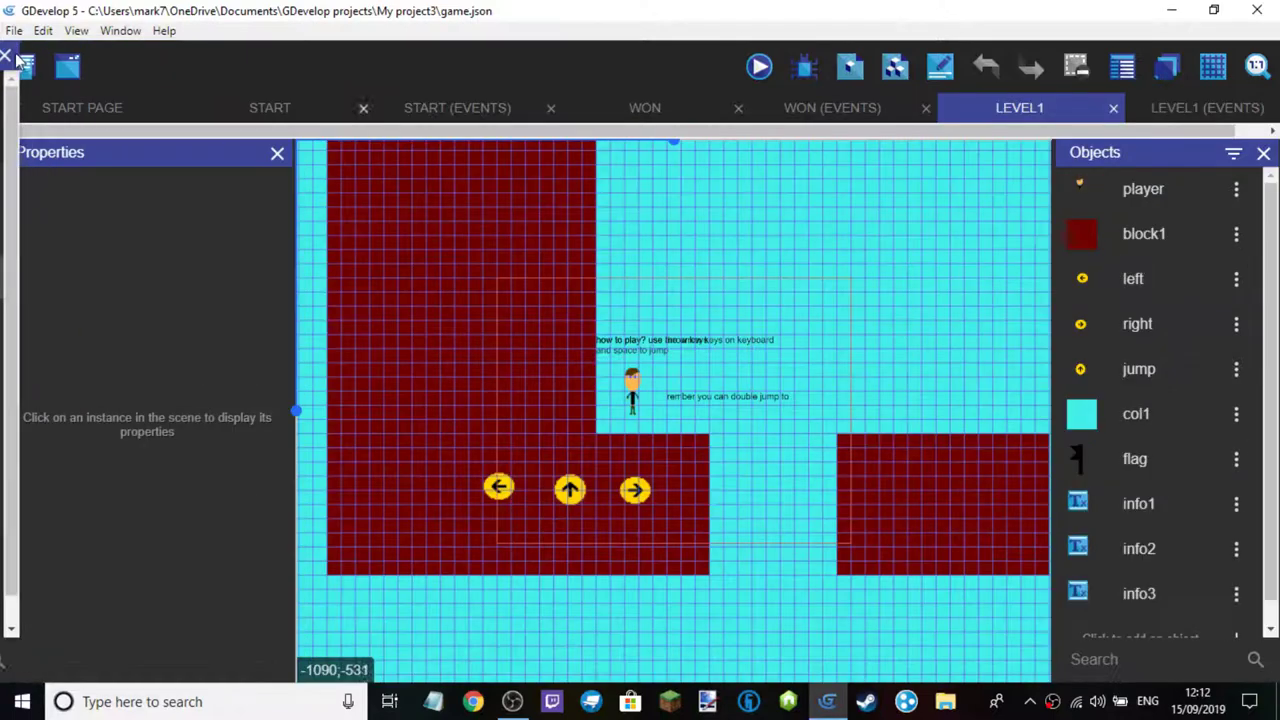
pyautogui.click(1243, 118)
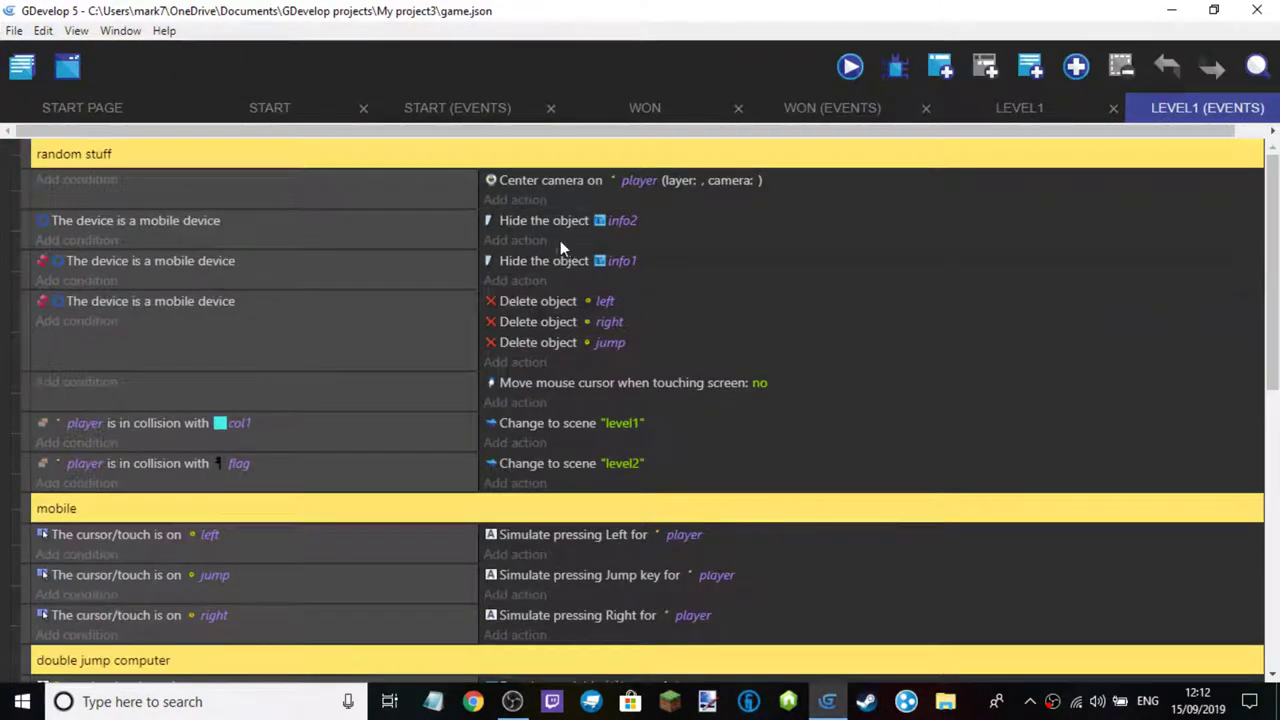
# Check the target scene name in the flag collision's change-scene action and look through the mobile and double jump events
pyautogui.click(634, 464)
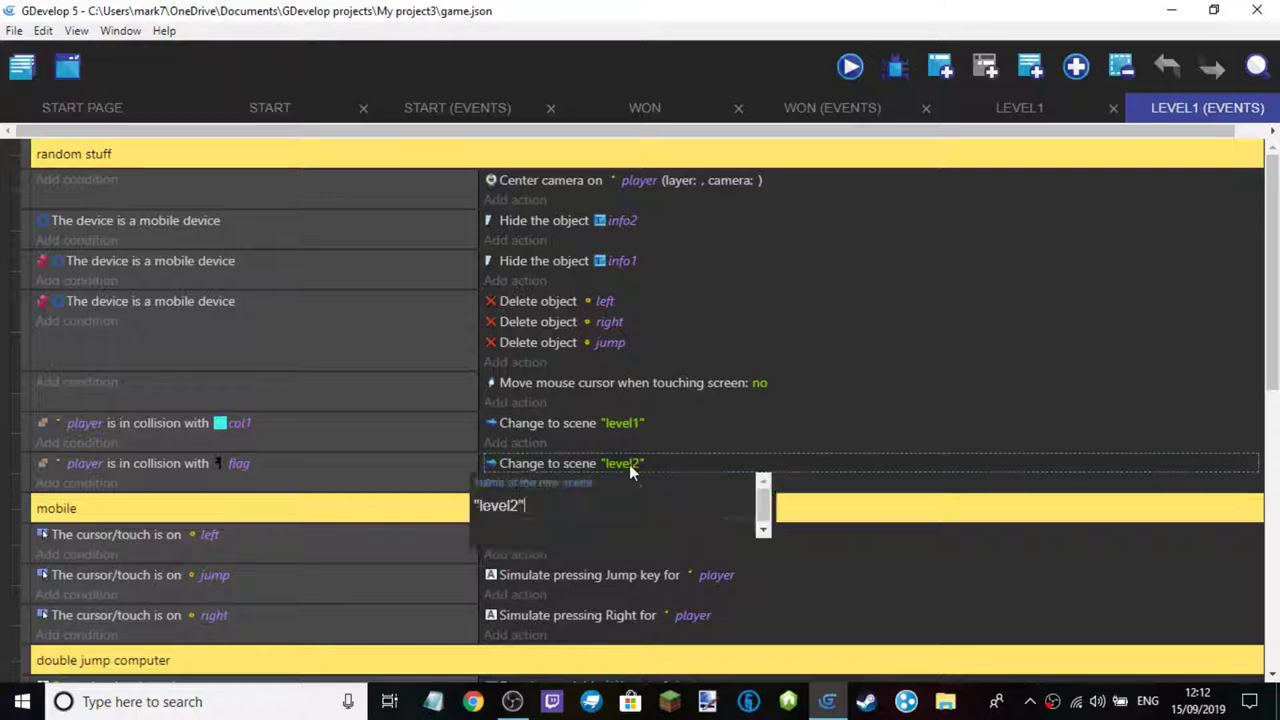
pyautogui.click(560, 455)
pyautogui.scroll(-3, 472, 497)
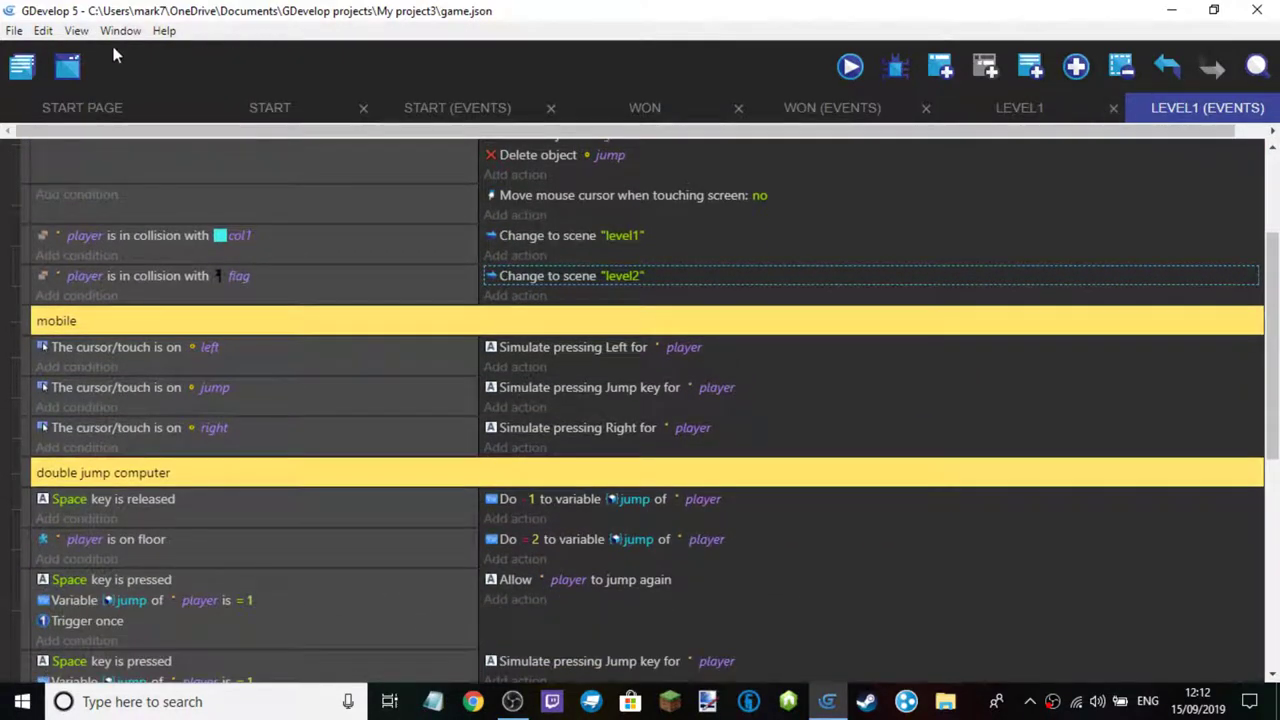
# Open the level2 scene and set its window title to "parkour gm = level 2" in the scene properties
pyautogui.click(22, 66)
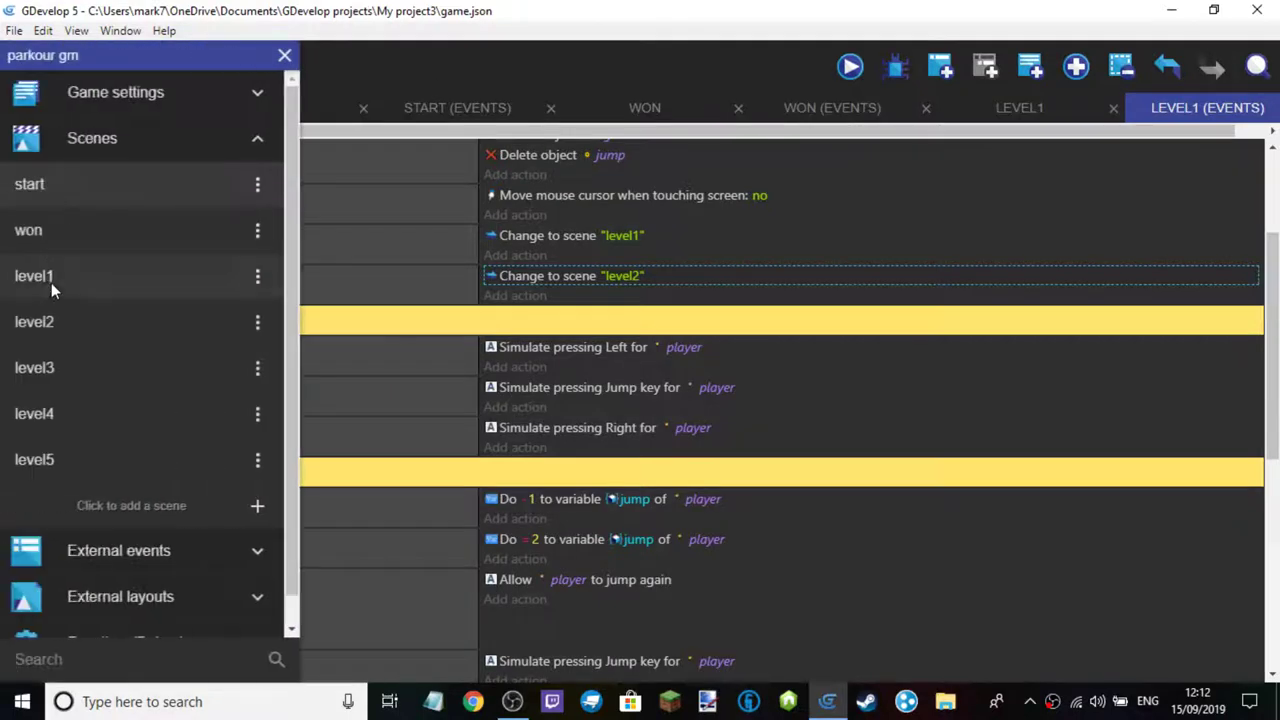
pyautogui.click(114, 338)
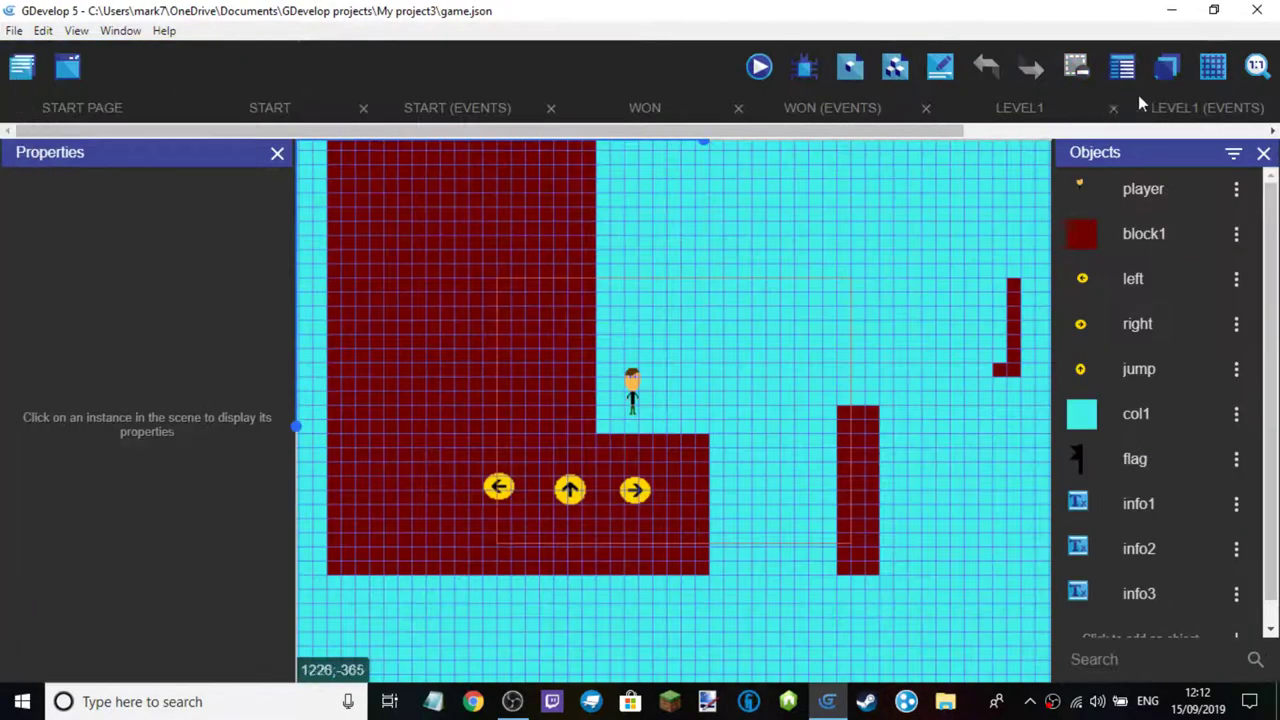
pyautogui.rightClick(866, 192)
pyautogui.click(915, 229)
pyautogui.click(658, 251)
pyautogui.press('BackSpace')
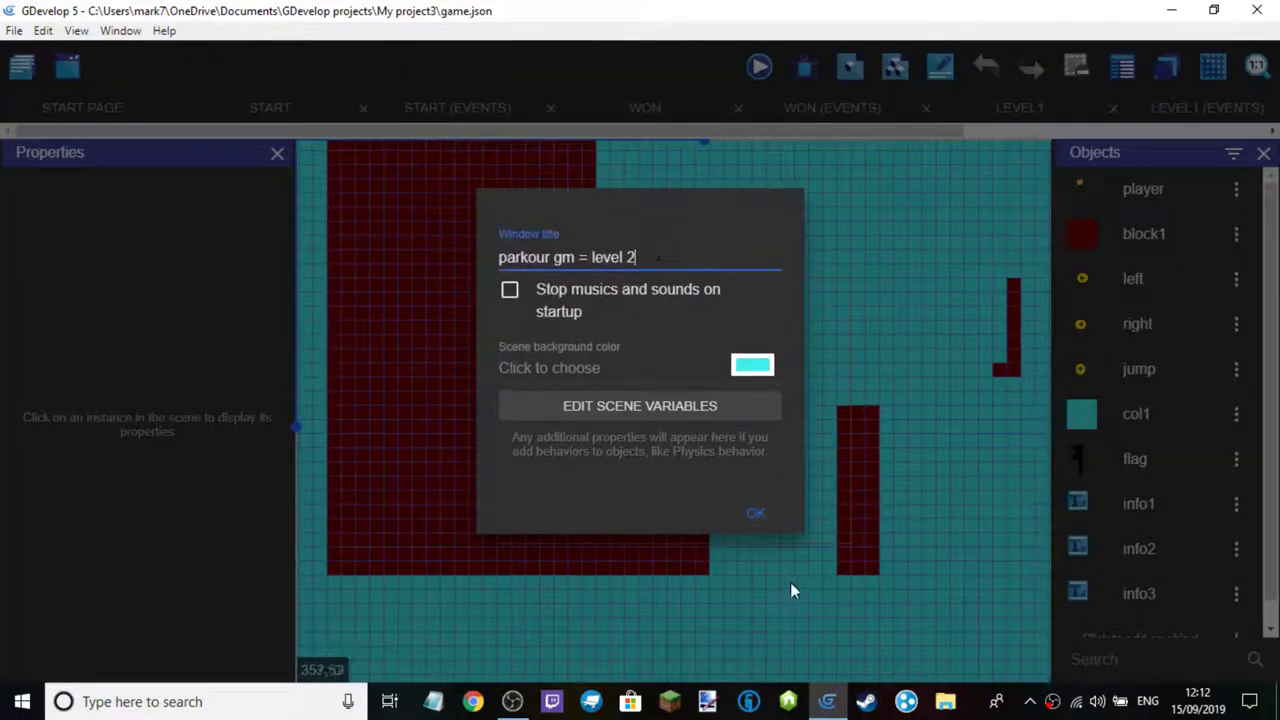
pyautogui.click(757, 512)
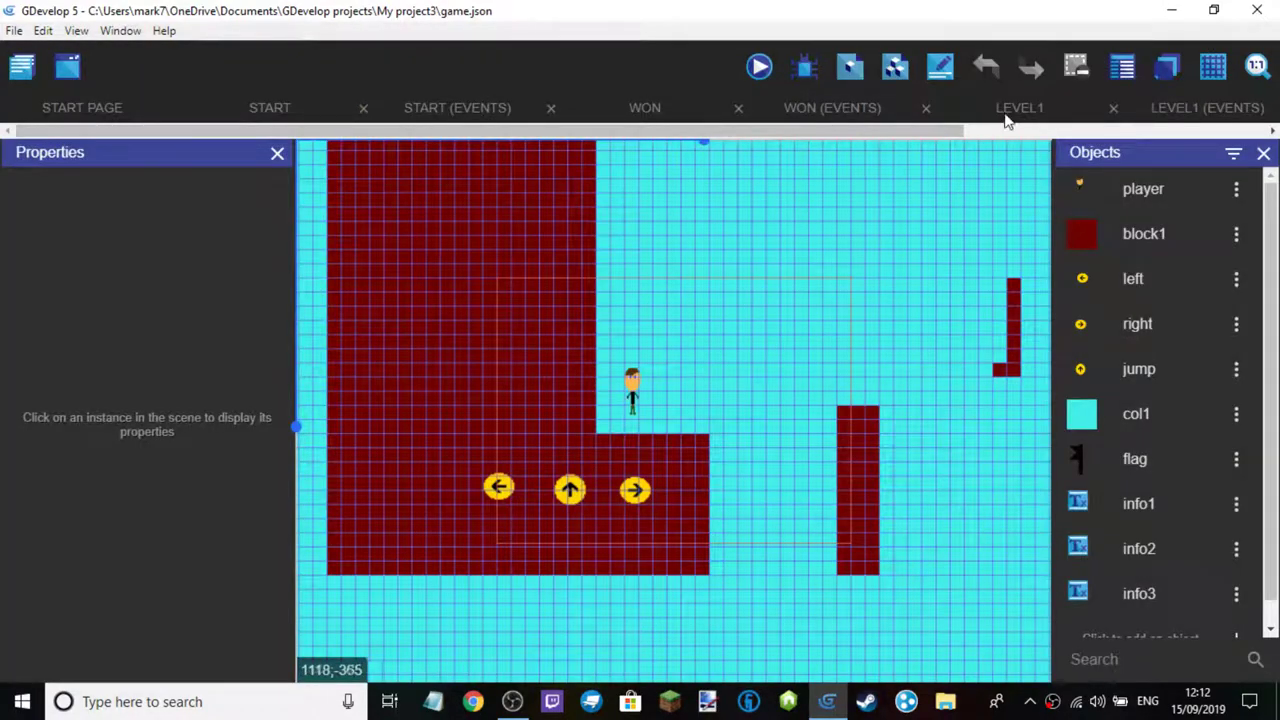
# Copy the window title from the scene properties of the level1 scene
pyautogui.rightClick(723, 229)
pyautogui.click(757, 265)
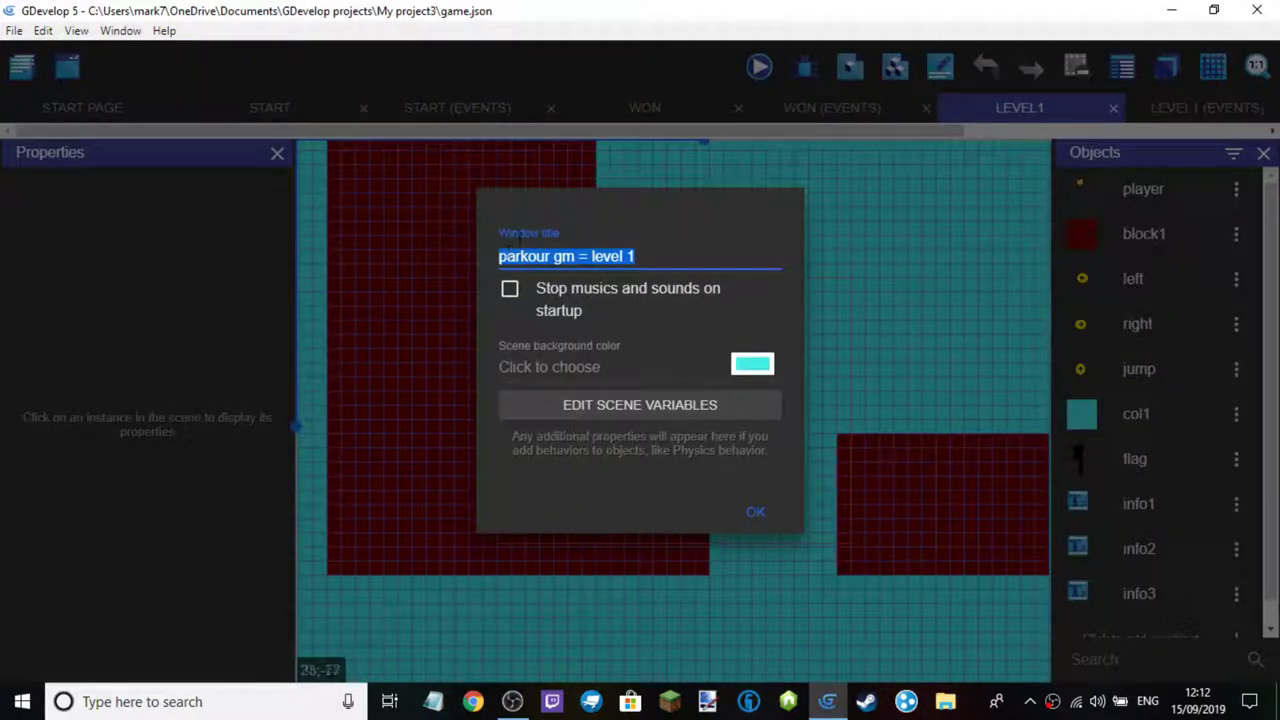
pyautogui.click(766, 514)
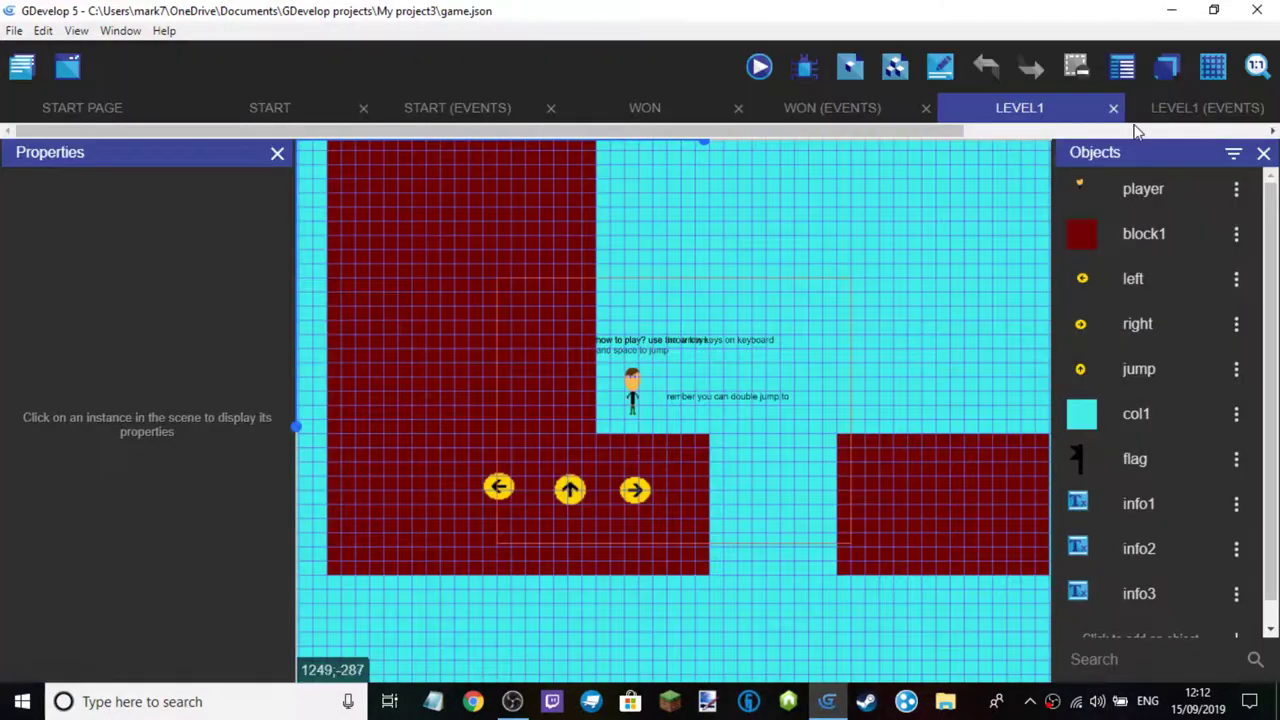
# Return to the level2 scene and check its window title in the scene properties
pyautogui.click(1211, 105)
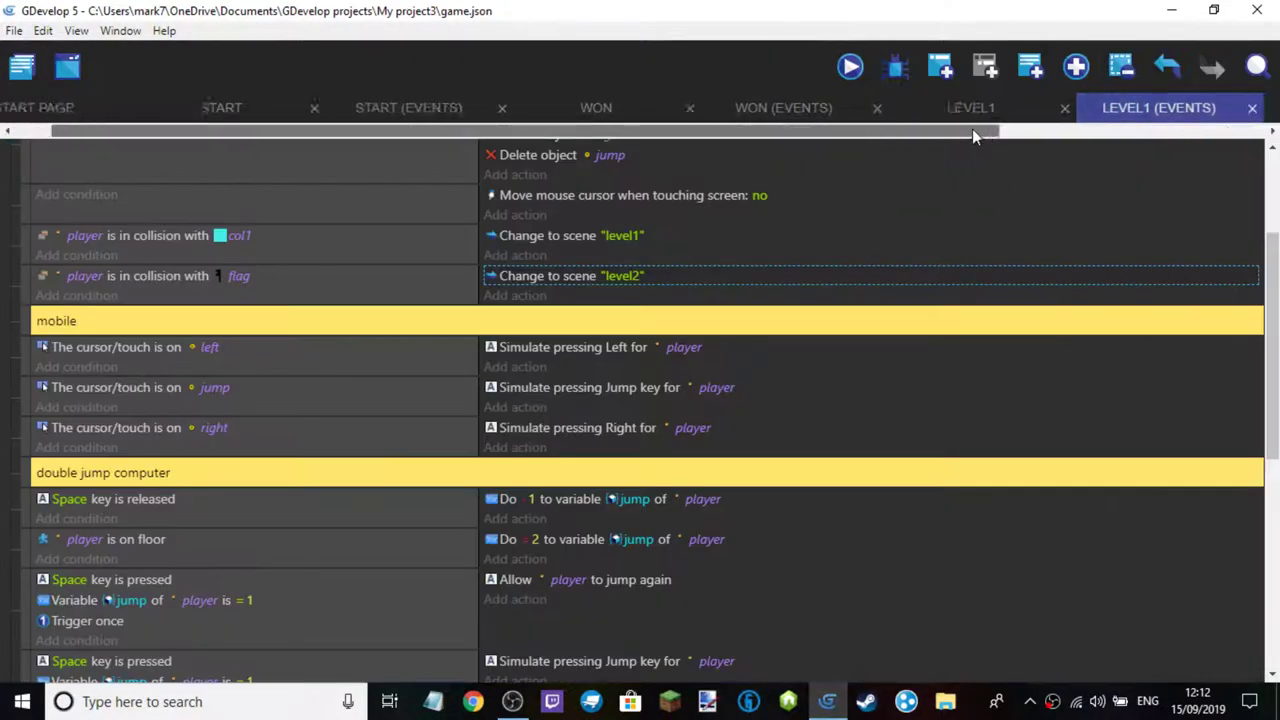
pyautogui.moveTo(972, 135); pyautogui.dragTo(1190, 133)
pyautogui.click(1050, 107)
pyautogui.rightClick(810, 237)
pyautogui.click(867, 272)
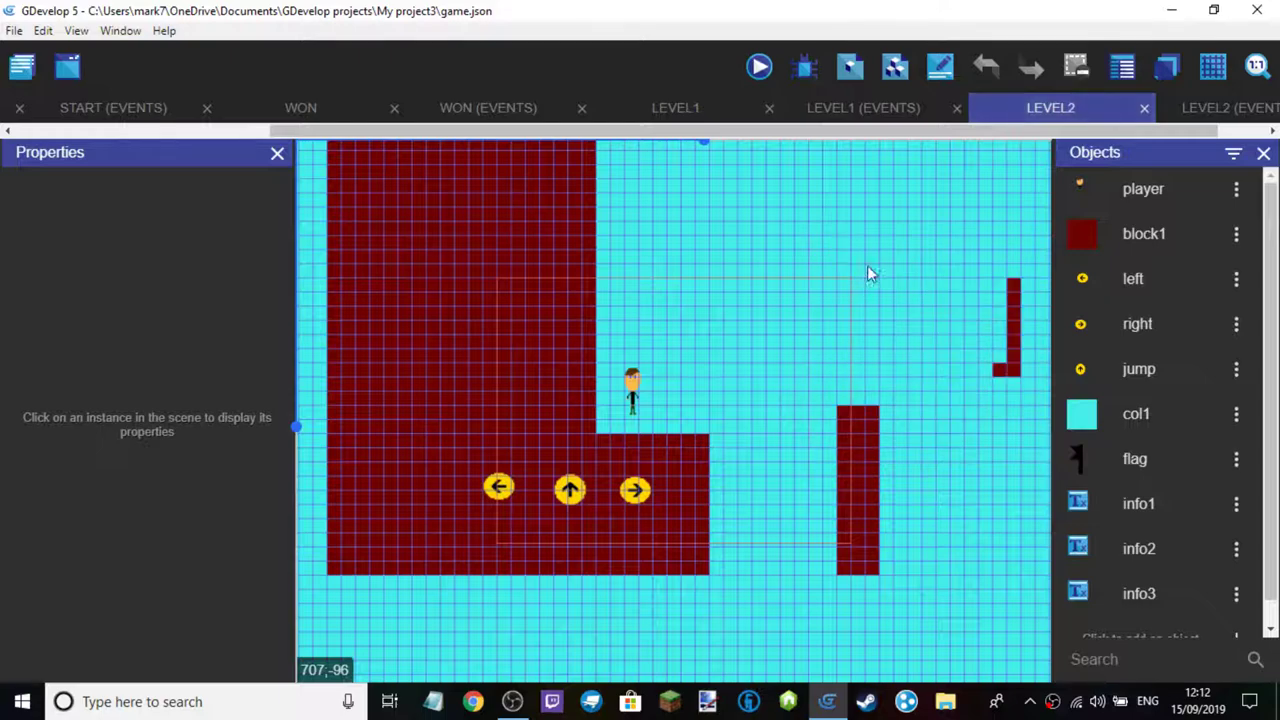
pyautogui.click(768, 518)
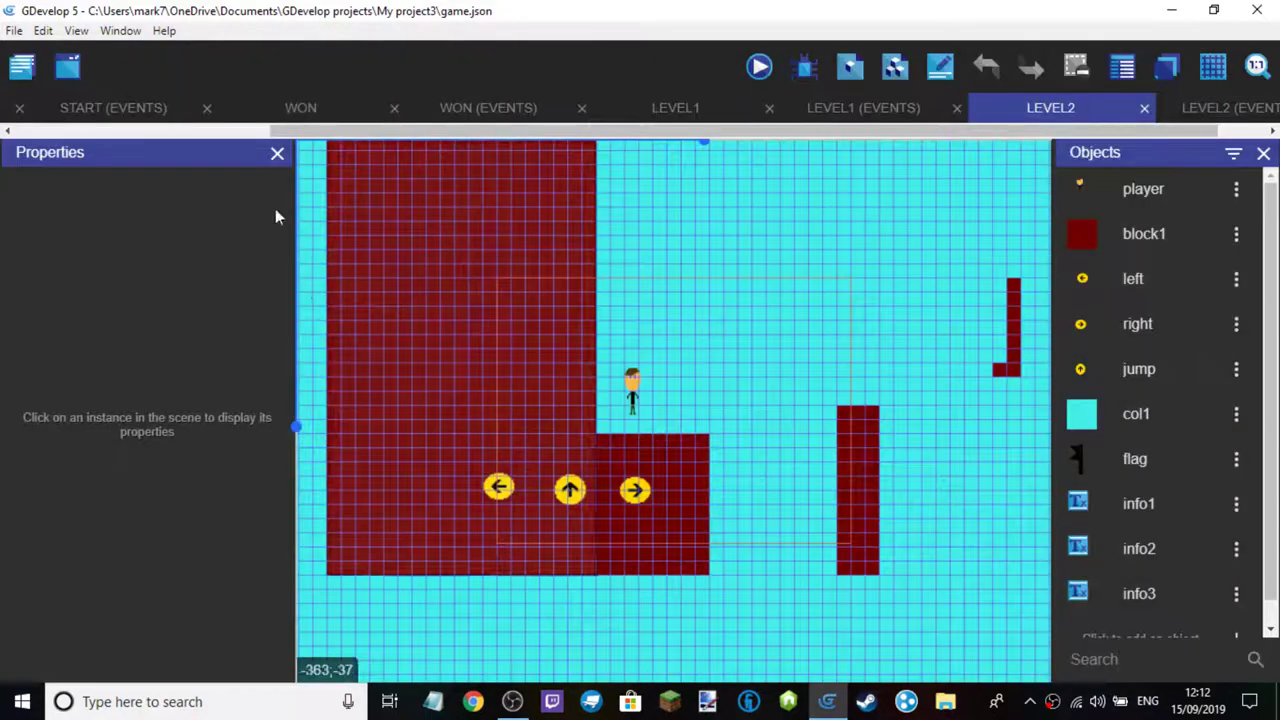
# Open the level3 scene and check its window title in the scene properties
pyautogui.click(22, 66)
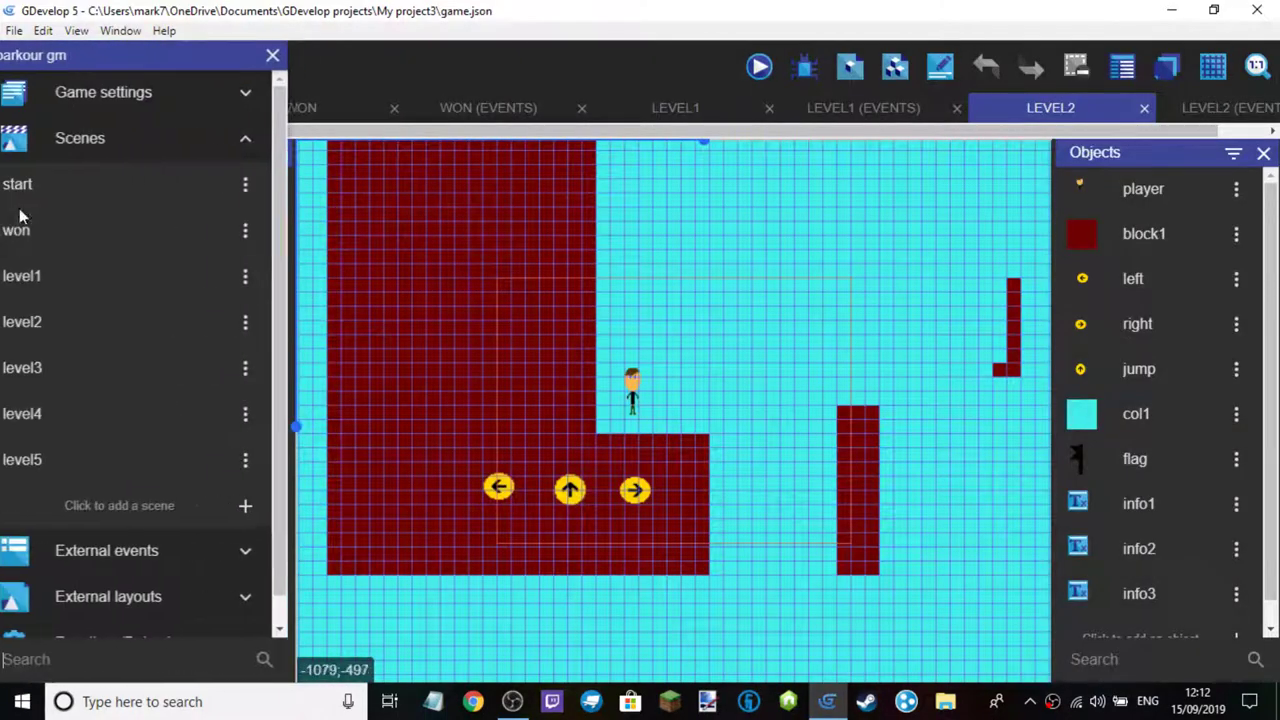
pyautogui.click(62, 377)
pyautogui.click(576, 240)
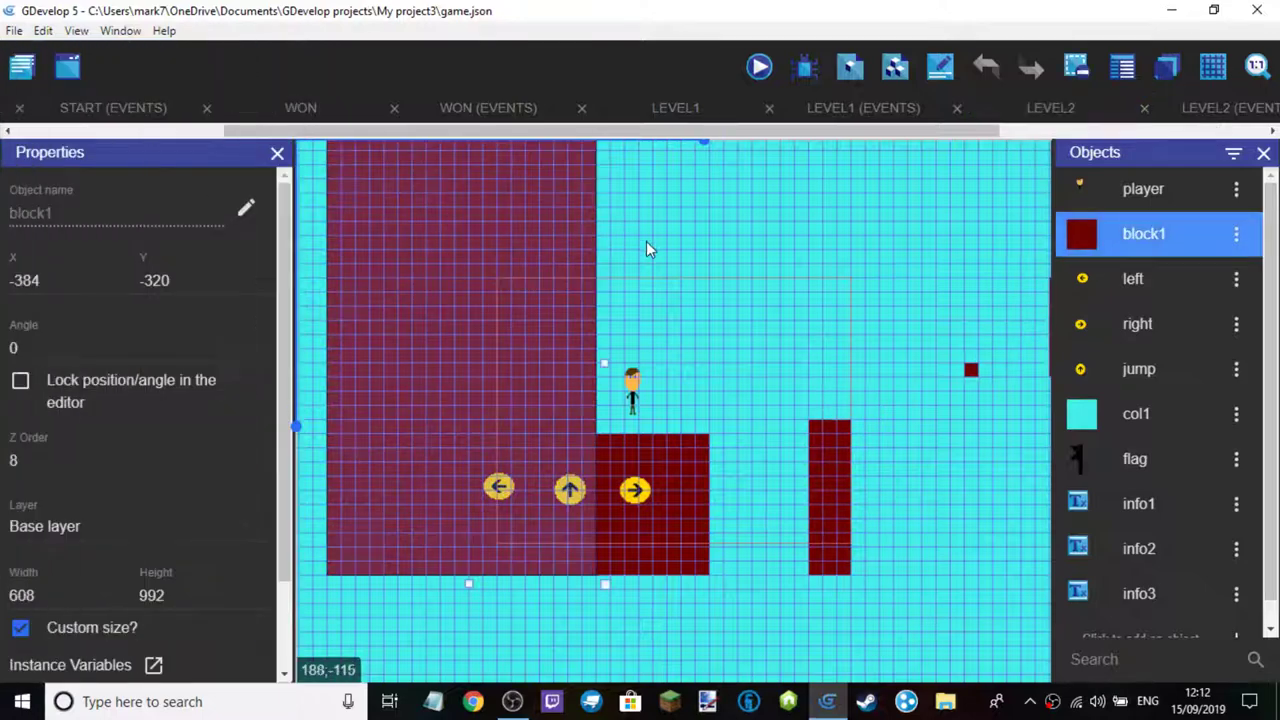
pyautogui.click(646, 241)
pyautogui.rightClick(658, 237)
pyautogui.click(720, 263)
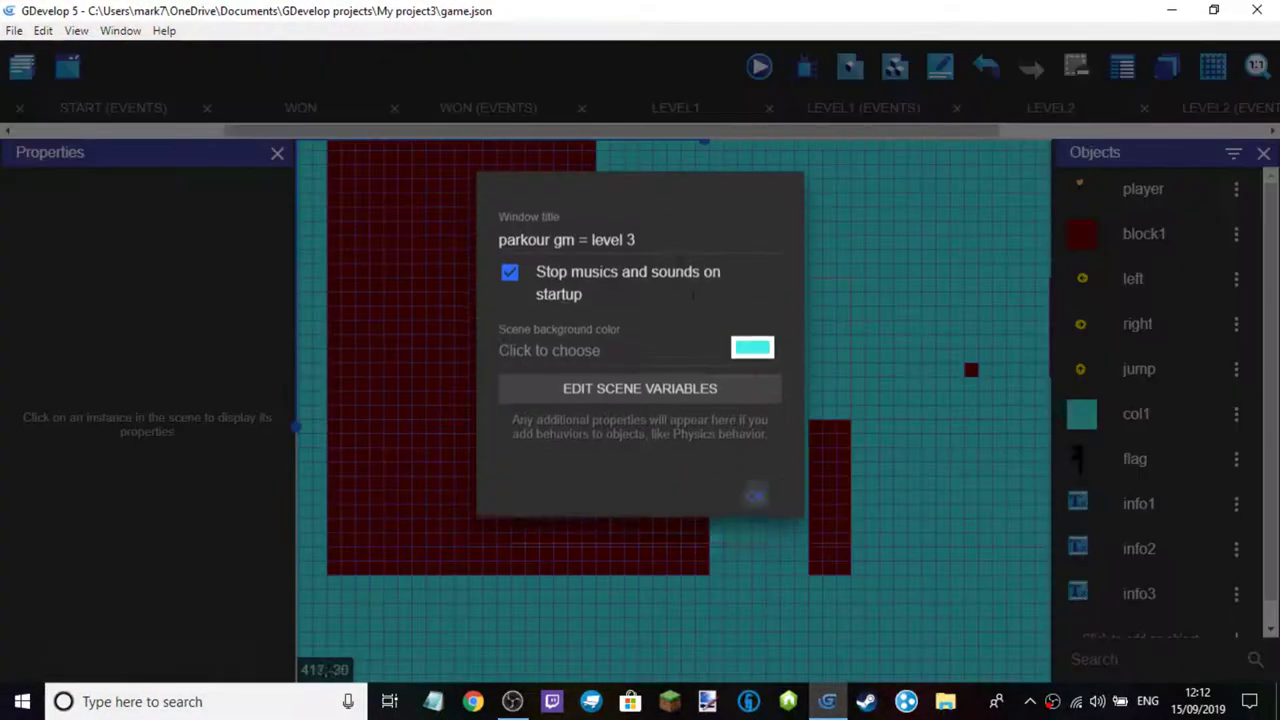
pyautogui.click(748, 523)
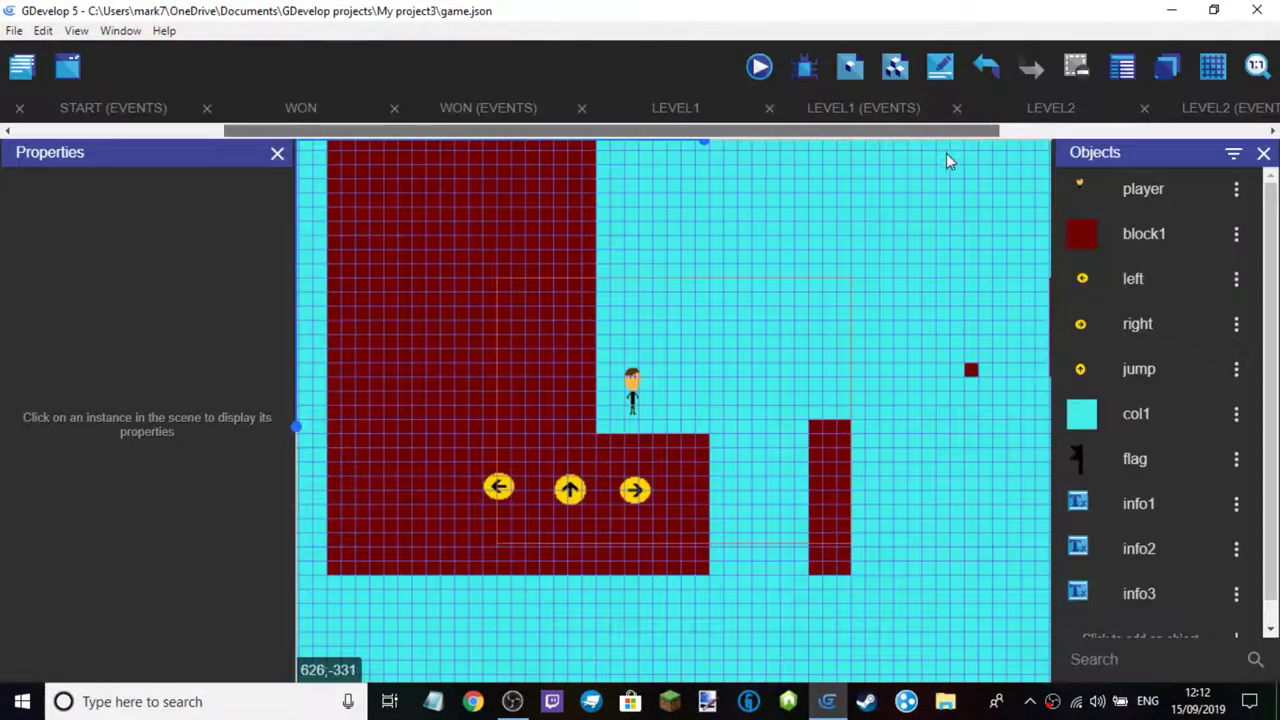
# Open the level4 scene and set its window title to "parkour gm = level 4" in the scene properties
pyautogui.click(1030, 130)
pyautogui.click(22, 66)
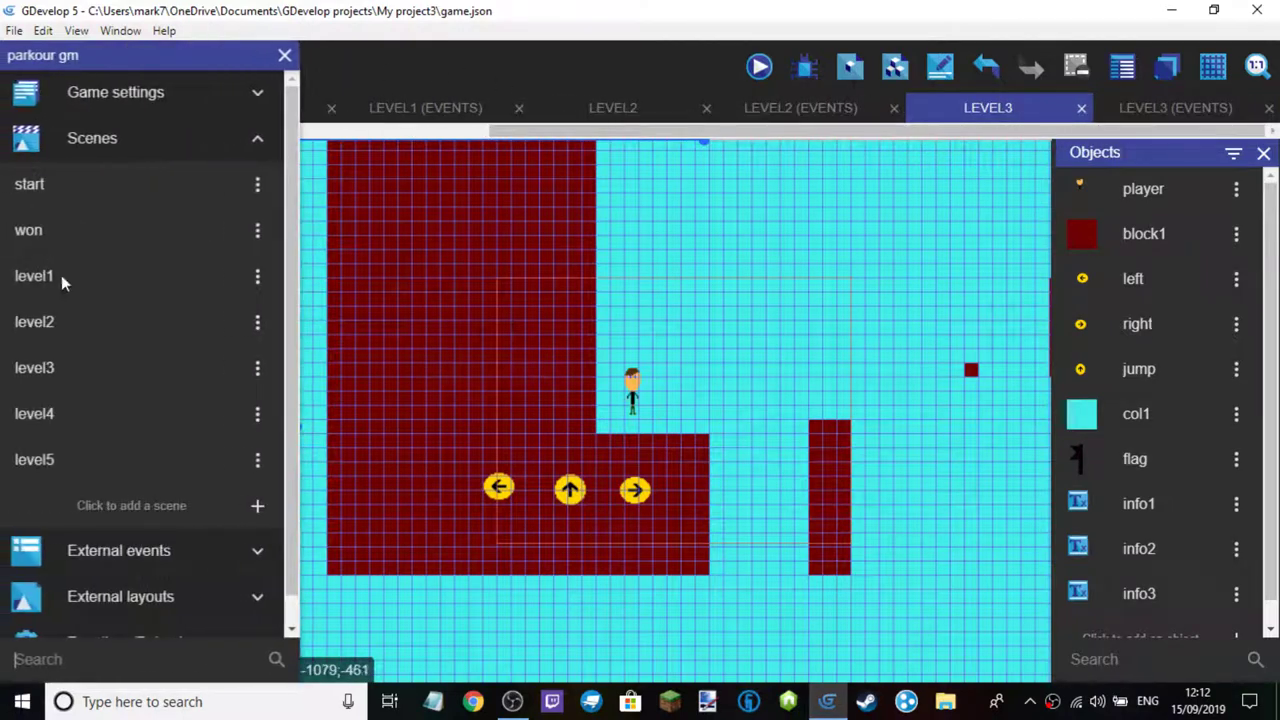
pyautogui.click(62, 417)
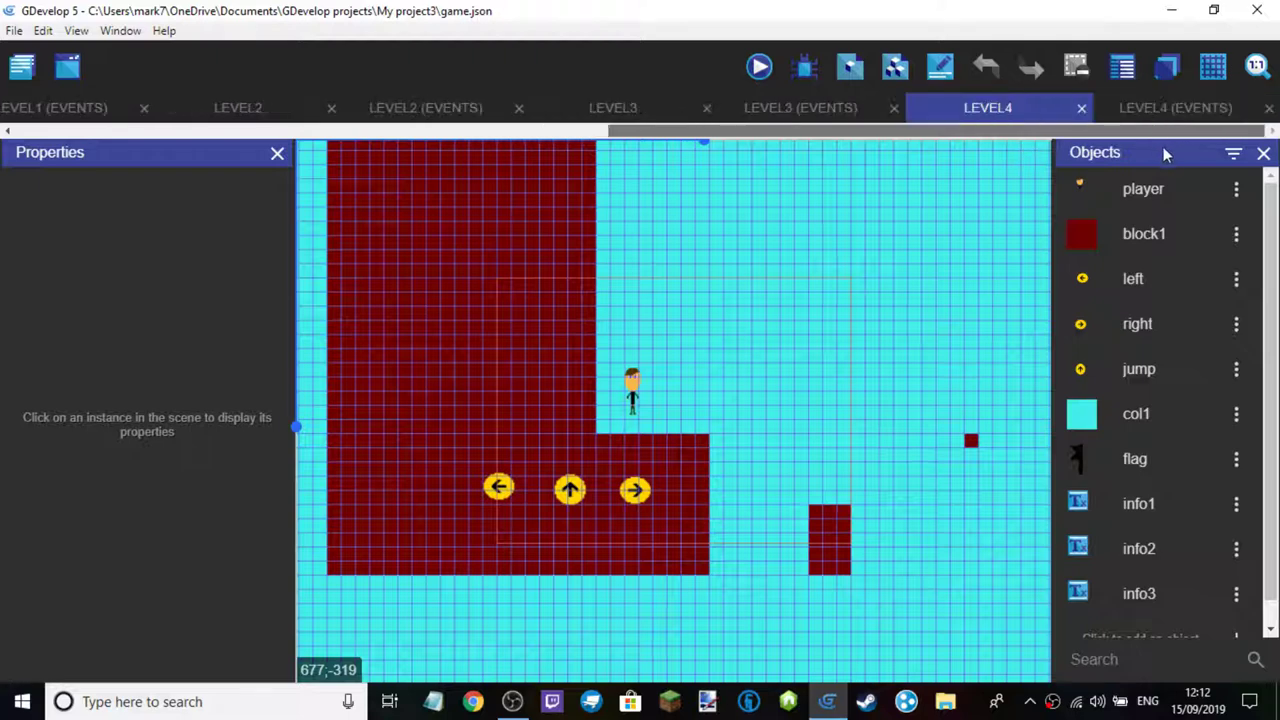
pyautogui.rightClick(880, 209)
pyautogui.click(900, 244)
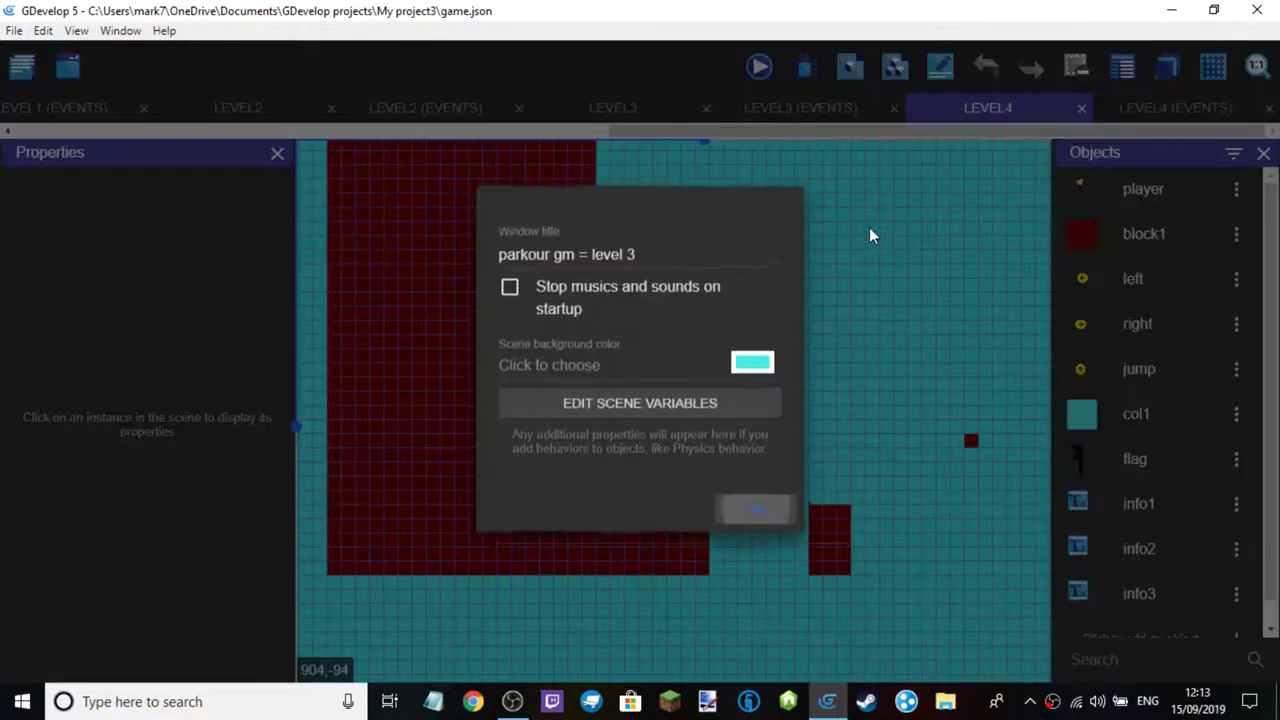
pyautogui.click(680, 258)
pyautogui.press('BackSpace')
pyautogui.write('4')
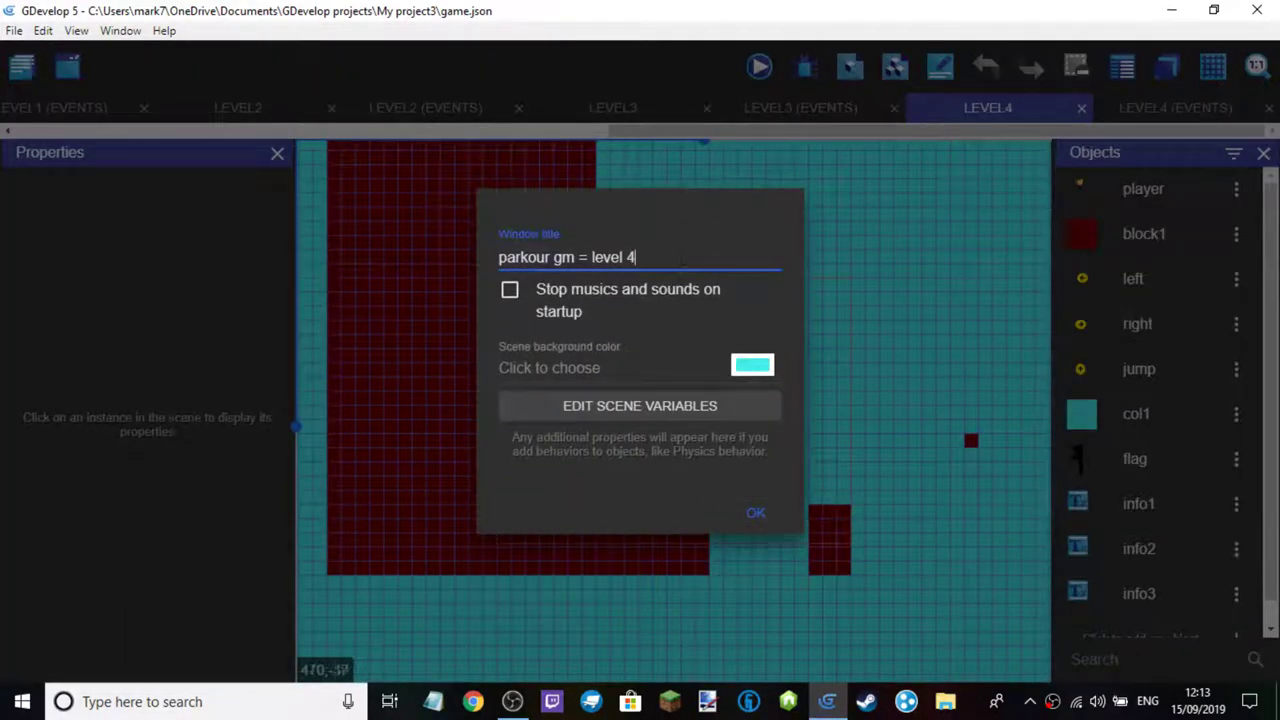
pyautogui.click(757, 514)
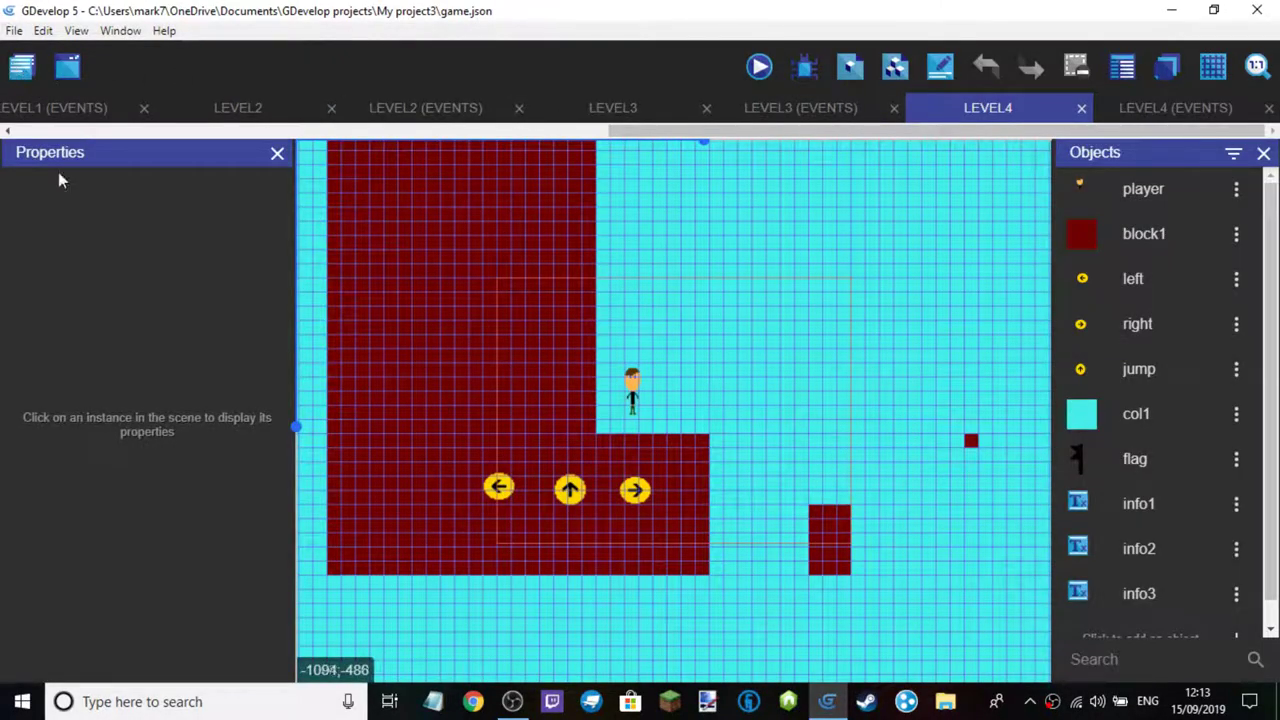
# Check the window title in the scene properties of the level5 scene
pyautogui.click(651, 268)
pyautogui.rightClick(652, 270)
pyautogui.click(681, 313)
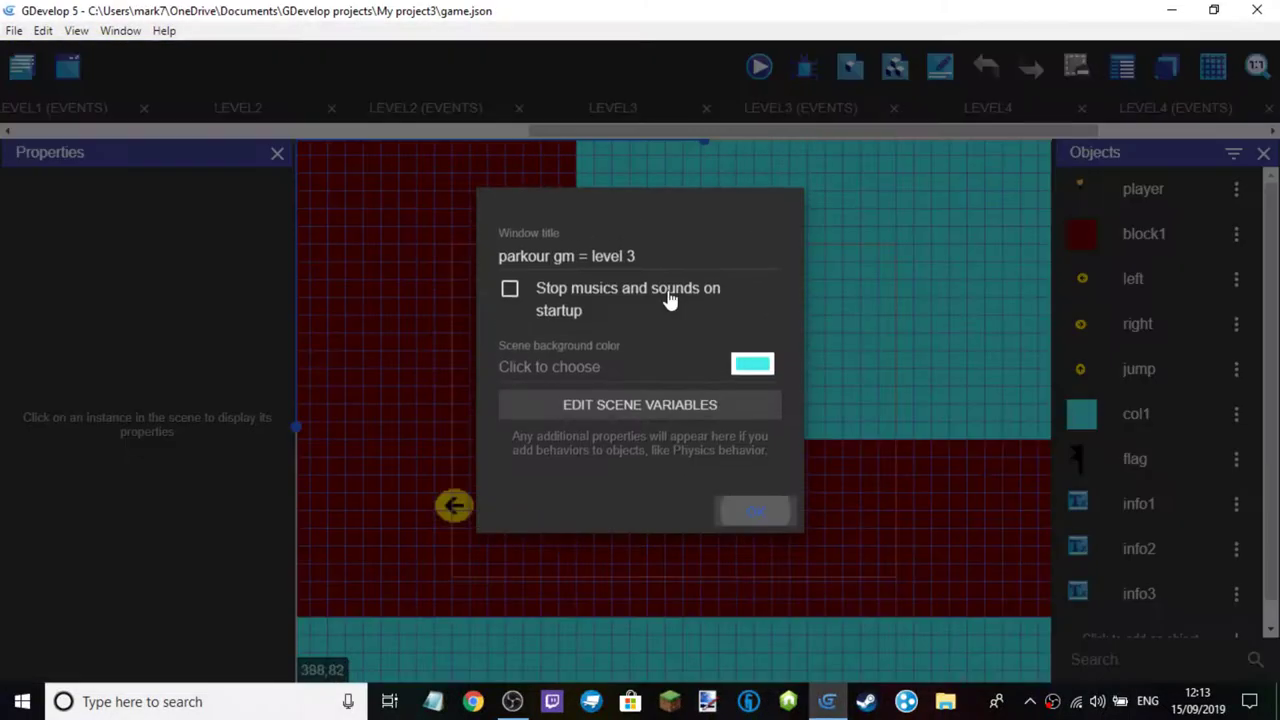
pyautogui.press('Tab')
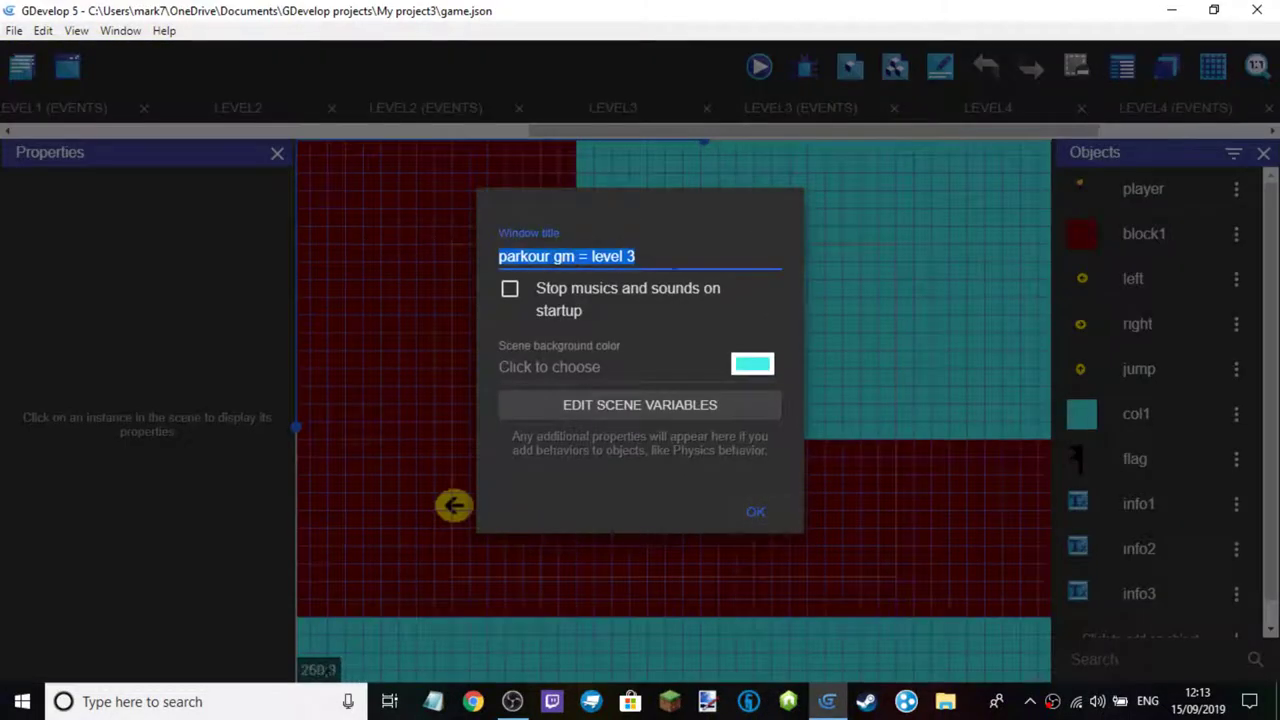
pyautogui.click(761, 520)
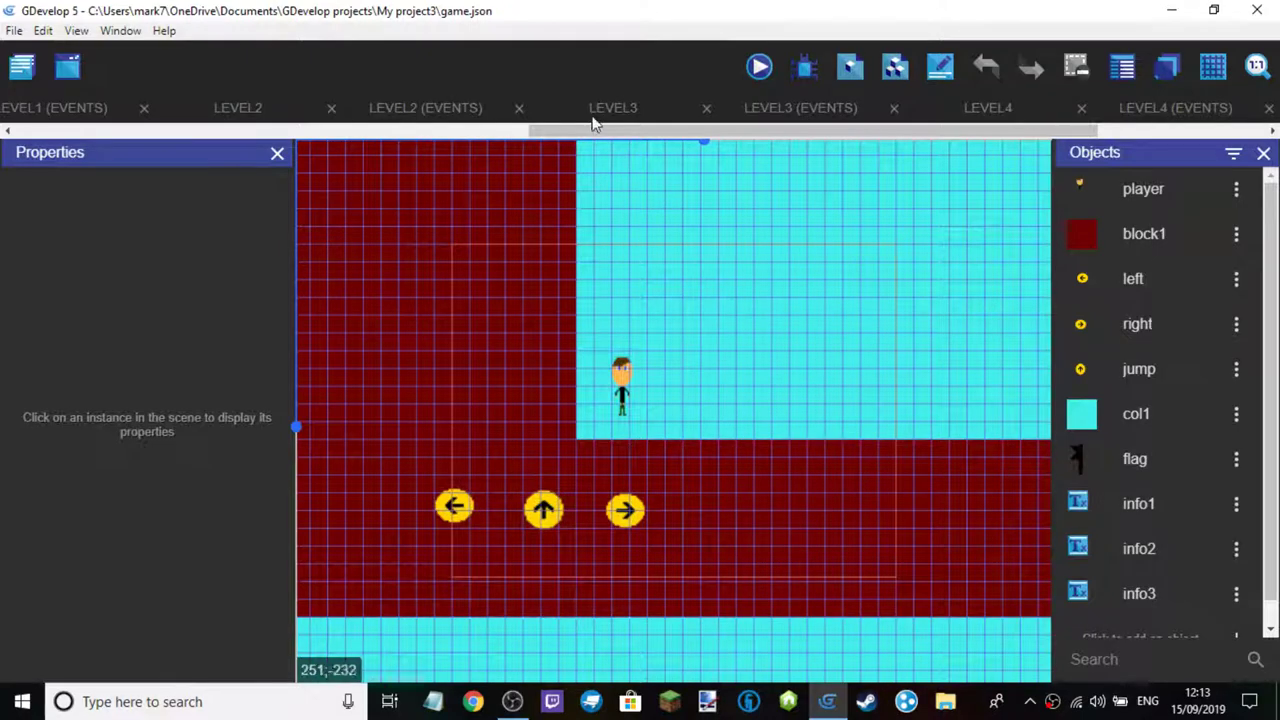
# Replace the level5 scene's window title with the copied one, changing its number so that it reads "parkour gm = level 5"
pyautogui.moveTo(641, 128); pyautogui.dragTo(808, 128)
pyautogui.click(988, 107)
pyautogui.rightClick(743, 261)
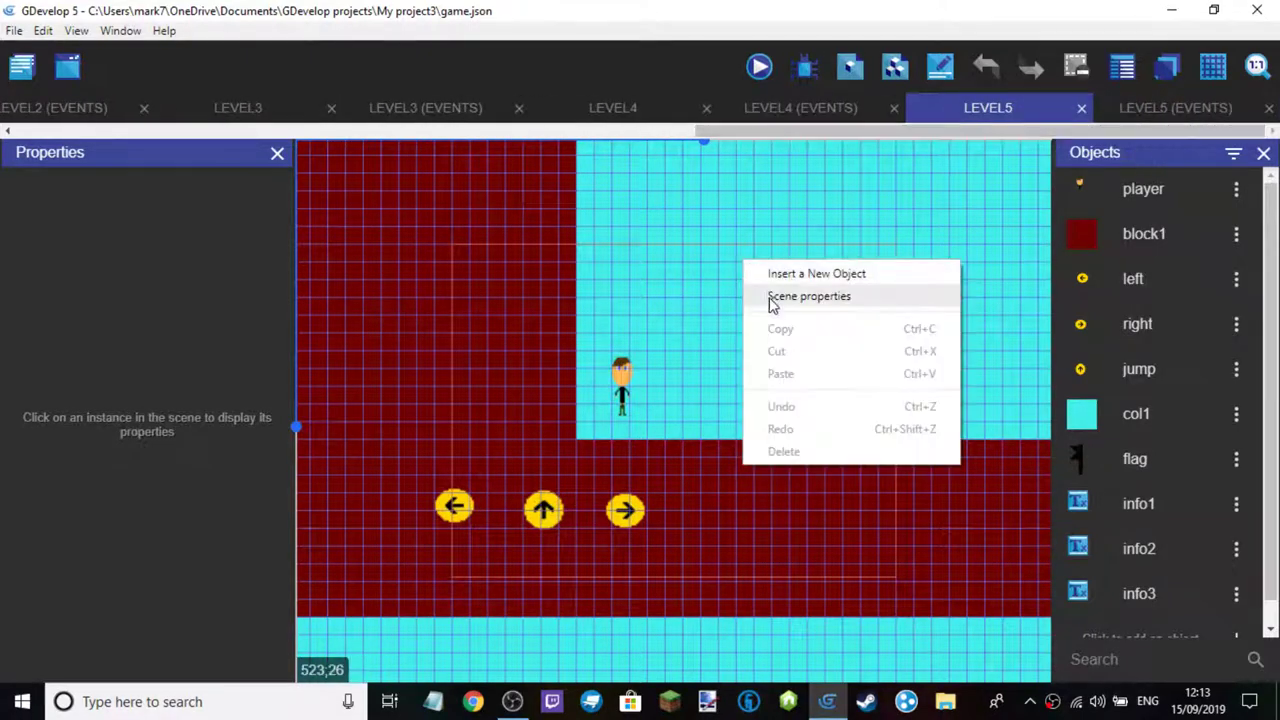
pyautogui.click(772, 298)
pyautogui.press('Tab')
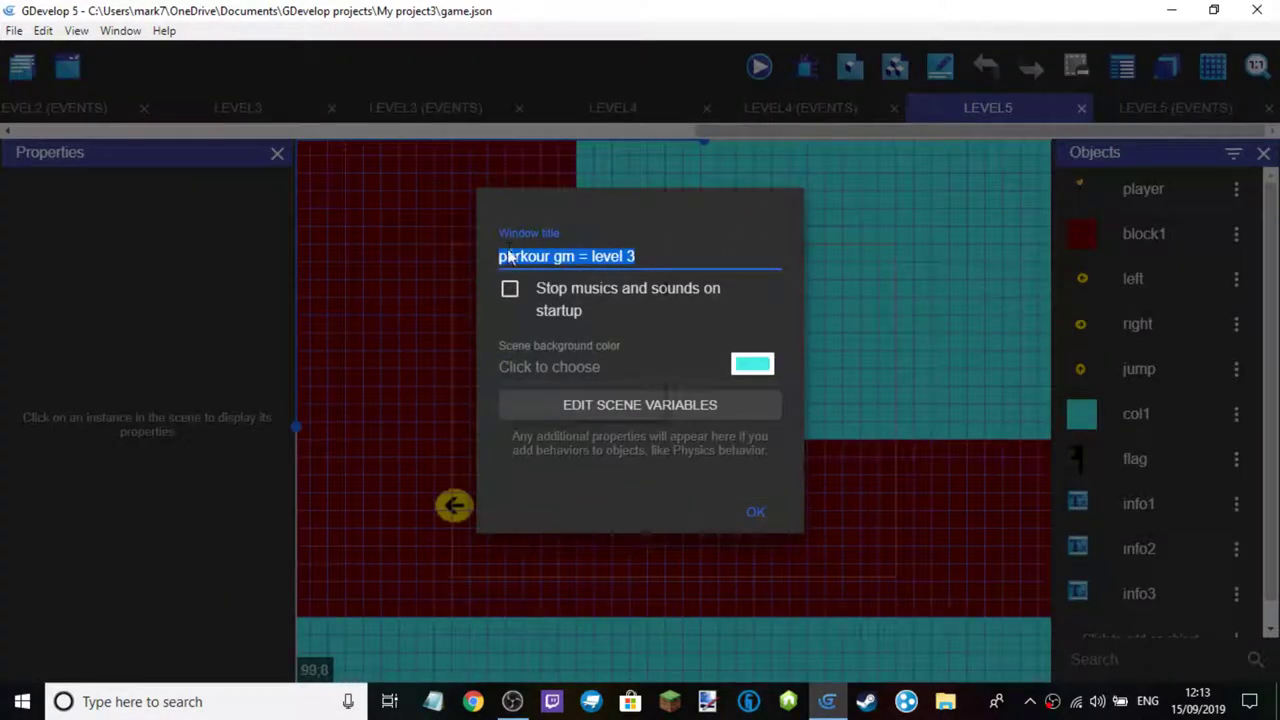
pyautogui.rightClick(510, 257)
pyautogui.click(560, 365)
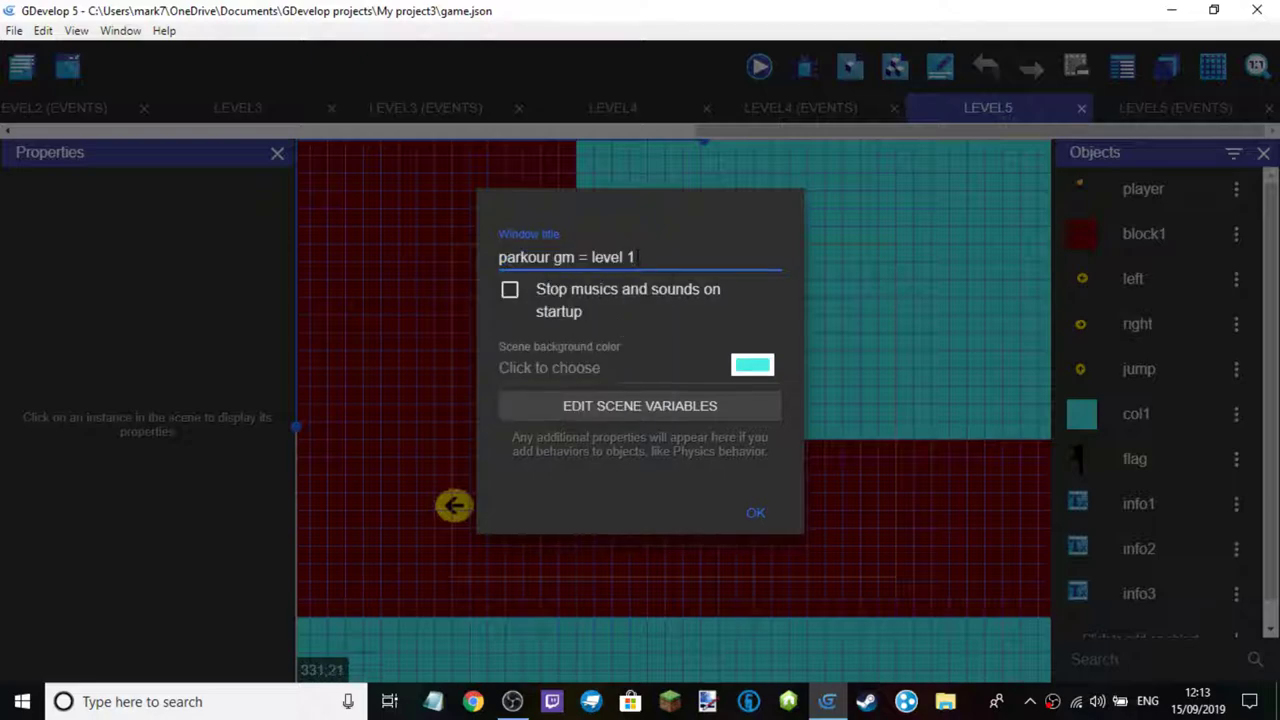
pyautogui.write('5')
pyautogui.click(762, 497)
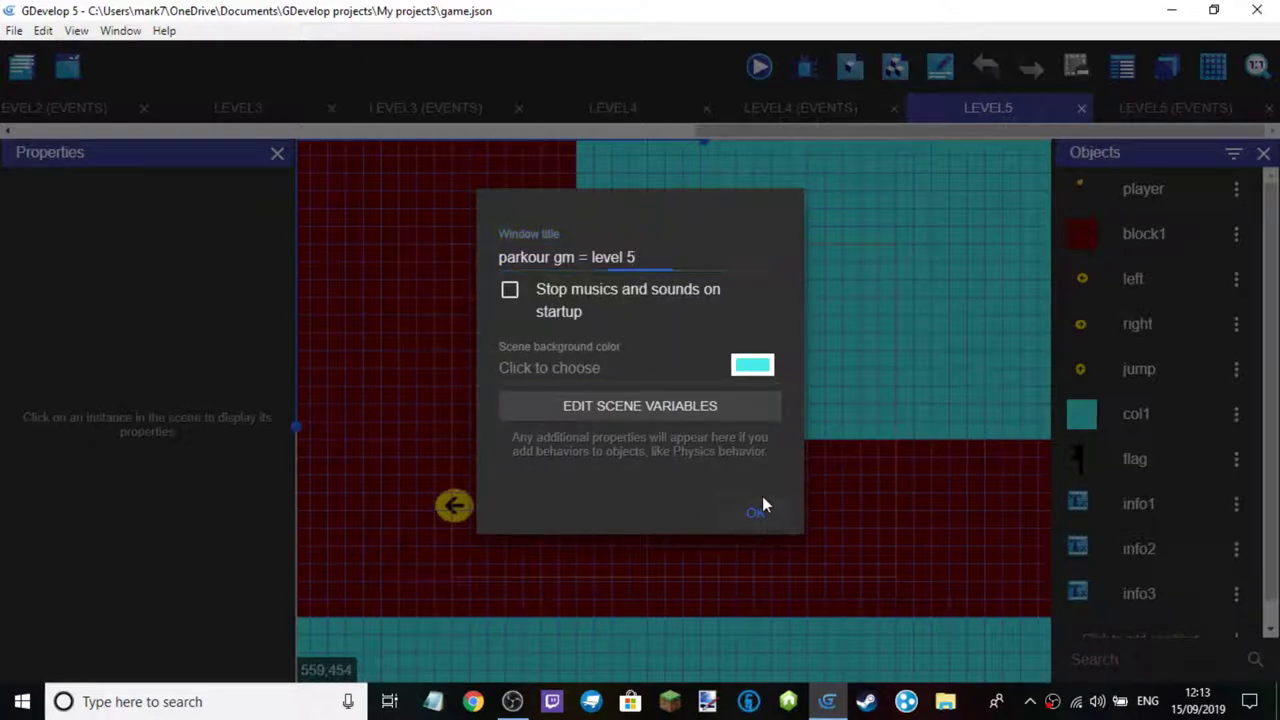
pyautogui.click(746, 514)
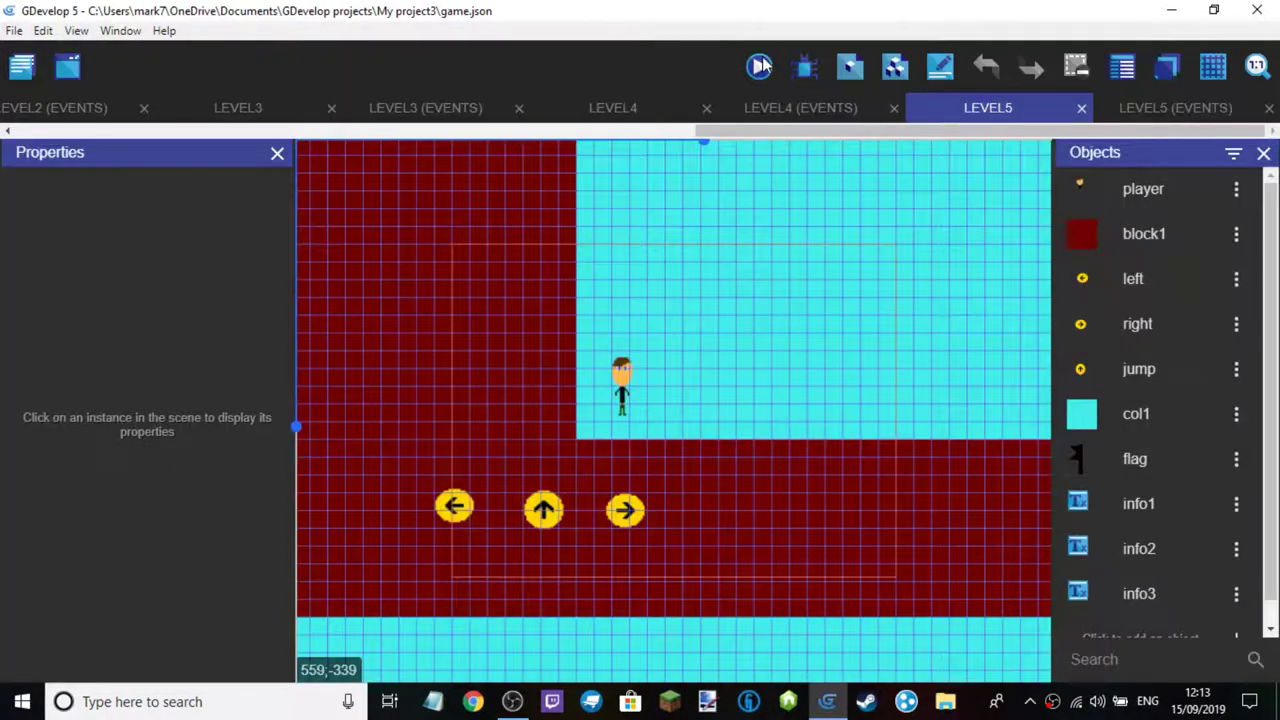
# Preview the level5 scene and the level4 scene, closing each preview window
pyautogui.click(760, 66)
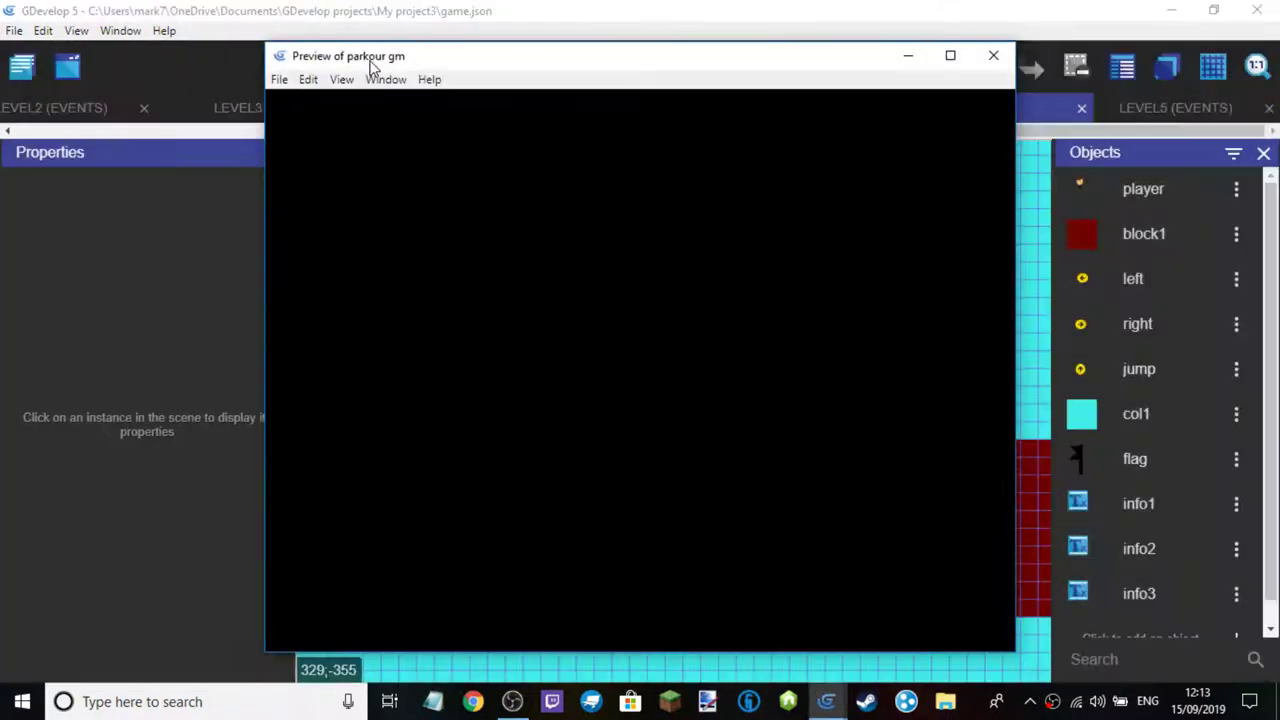
pyautogui.click(992, 56)
pyautogui.click(826, 110)
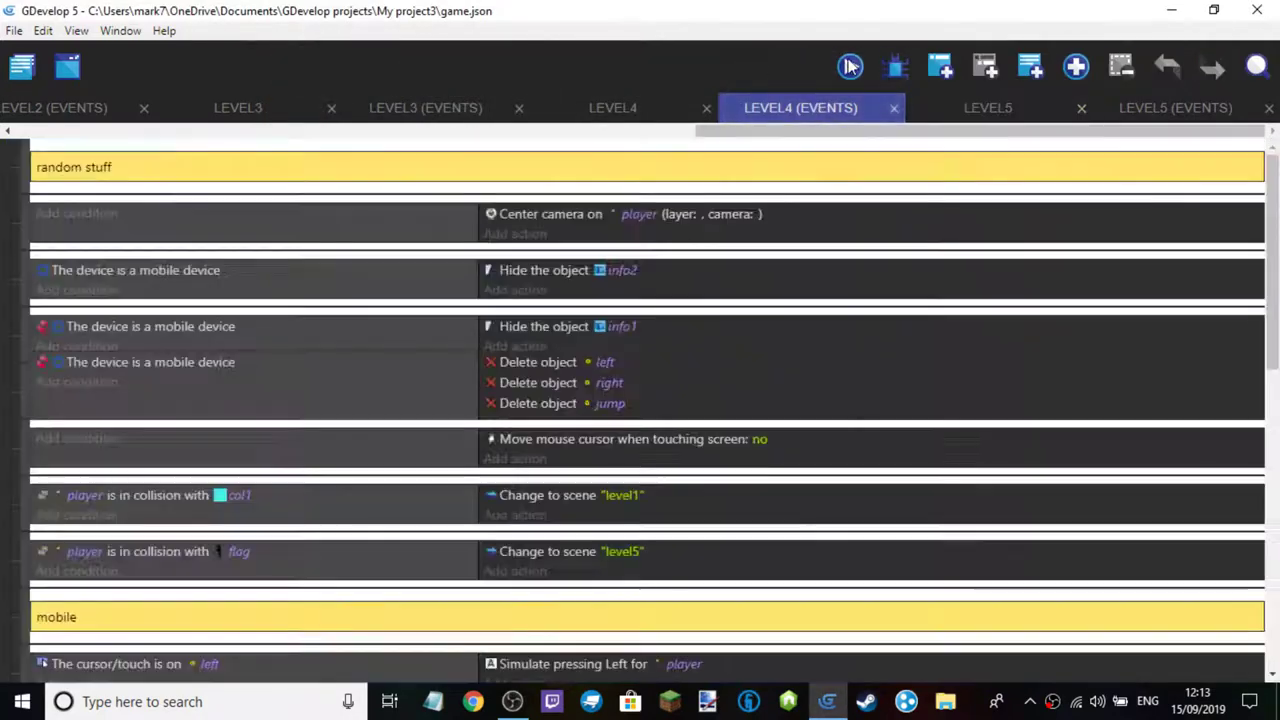
pyautogui.click(845, 66)
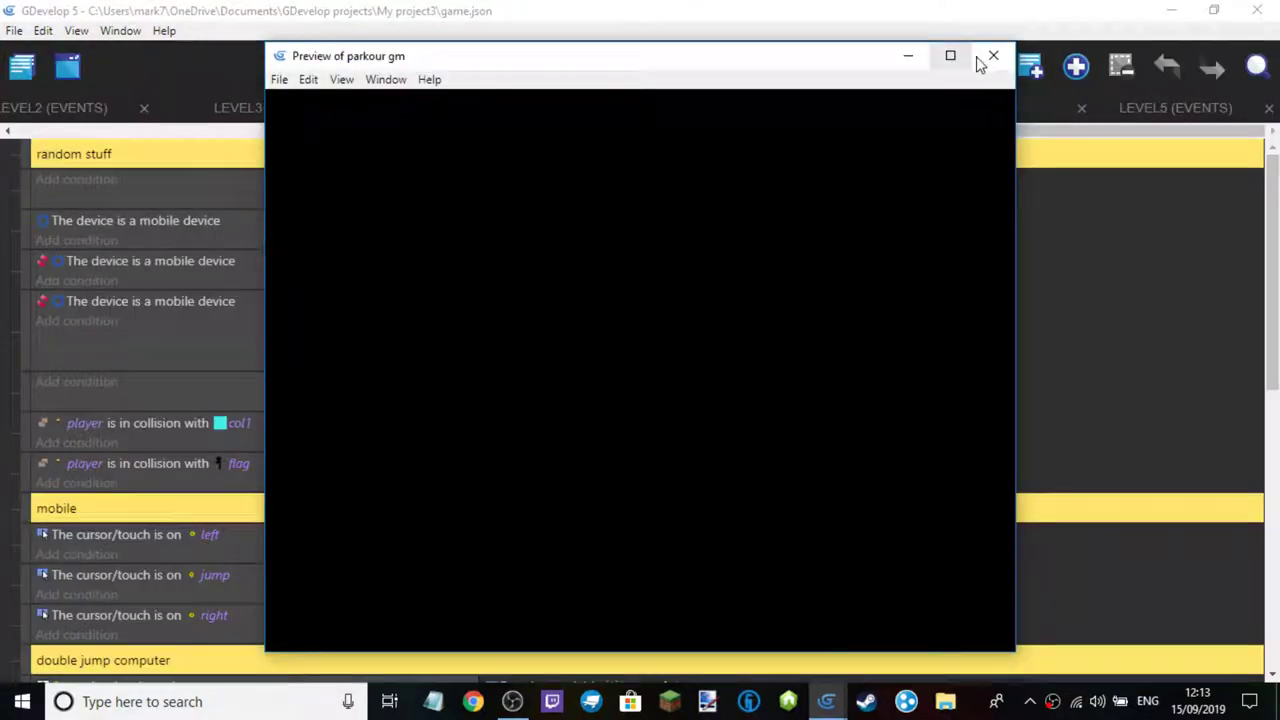
pyautogui.click(992, 55)
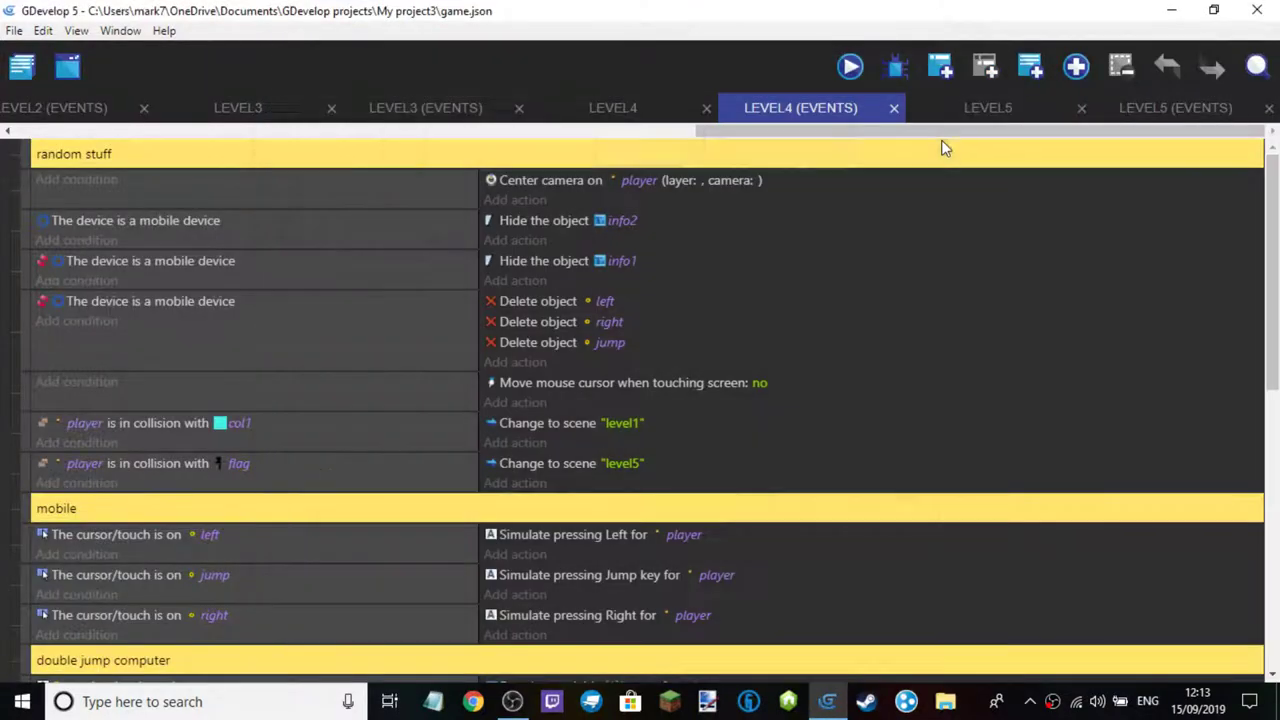
# Go back to the level1 events, preview that scene and close the preview window
pyautogui.moveTo(937, 131); pyautogui.dragTo(551, 134)
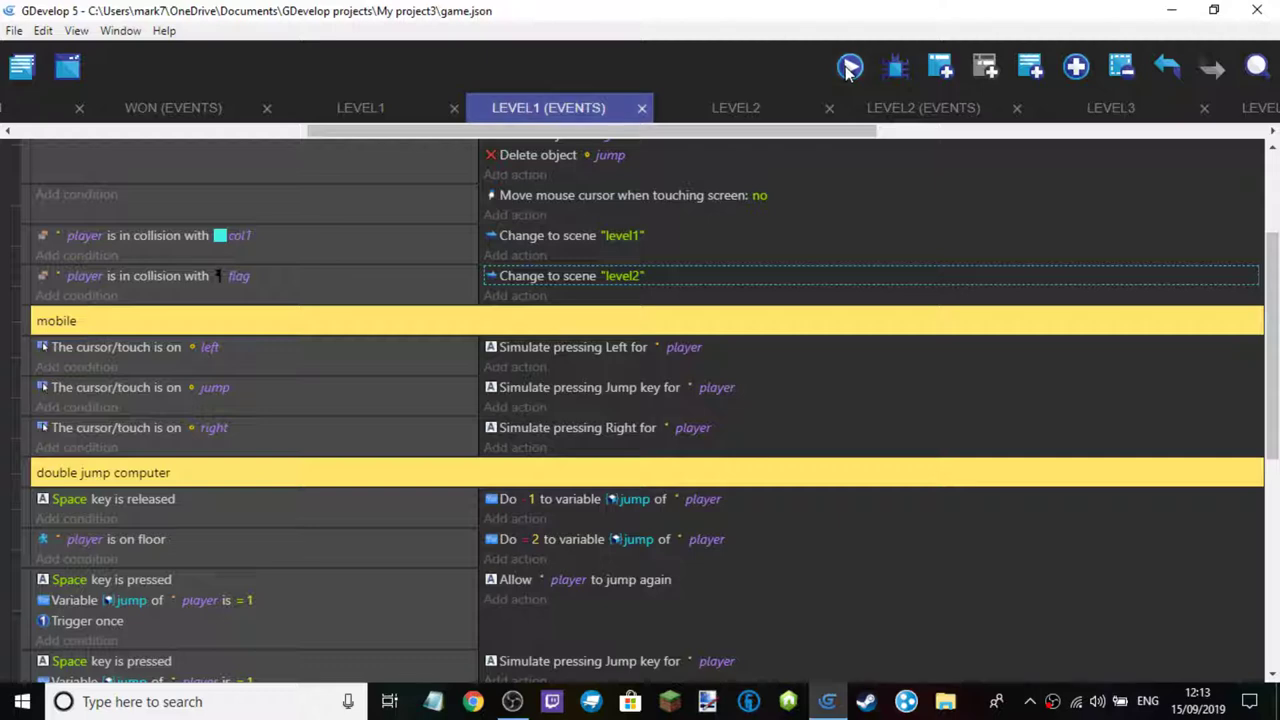
pyautogui.click(848, 67)
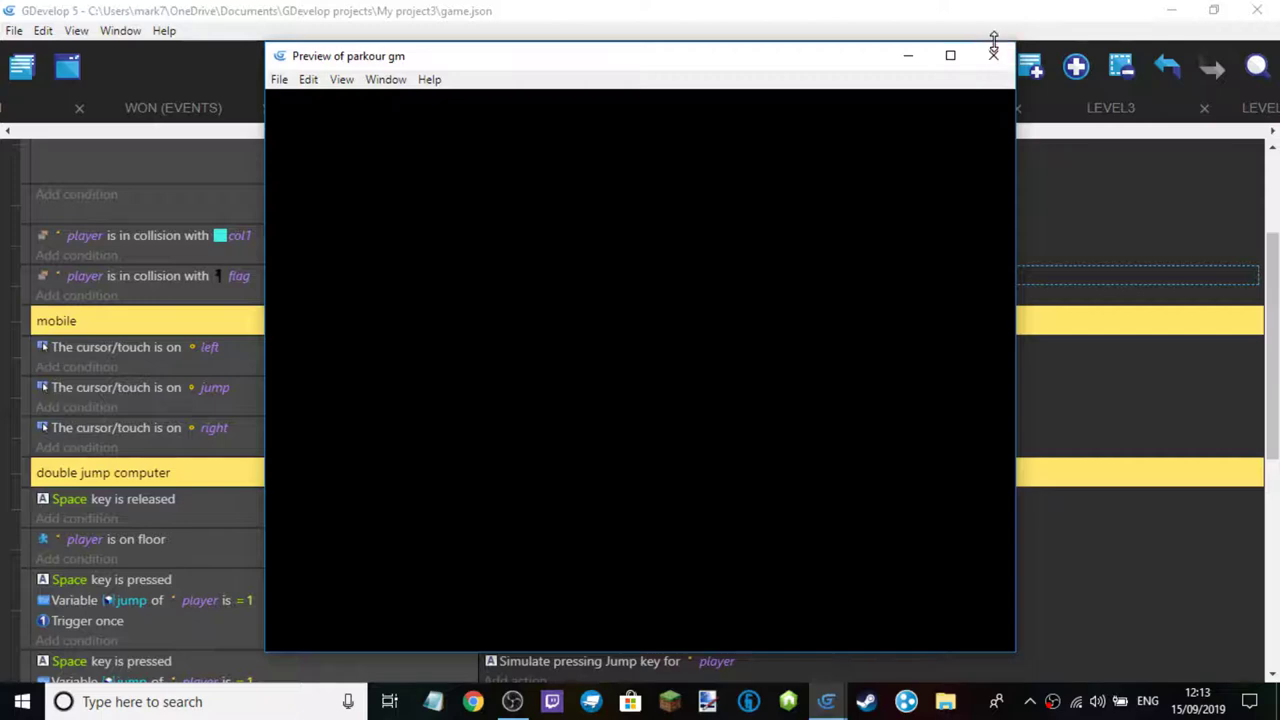
pyautogui.click(993, 55)
# Return to the level5 scene layout and zoom out to view more of the level
pyautogui.moveTo(623, 135); pyautogui.dragTo(1135, 132)
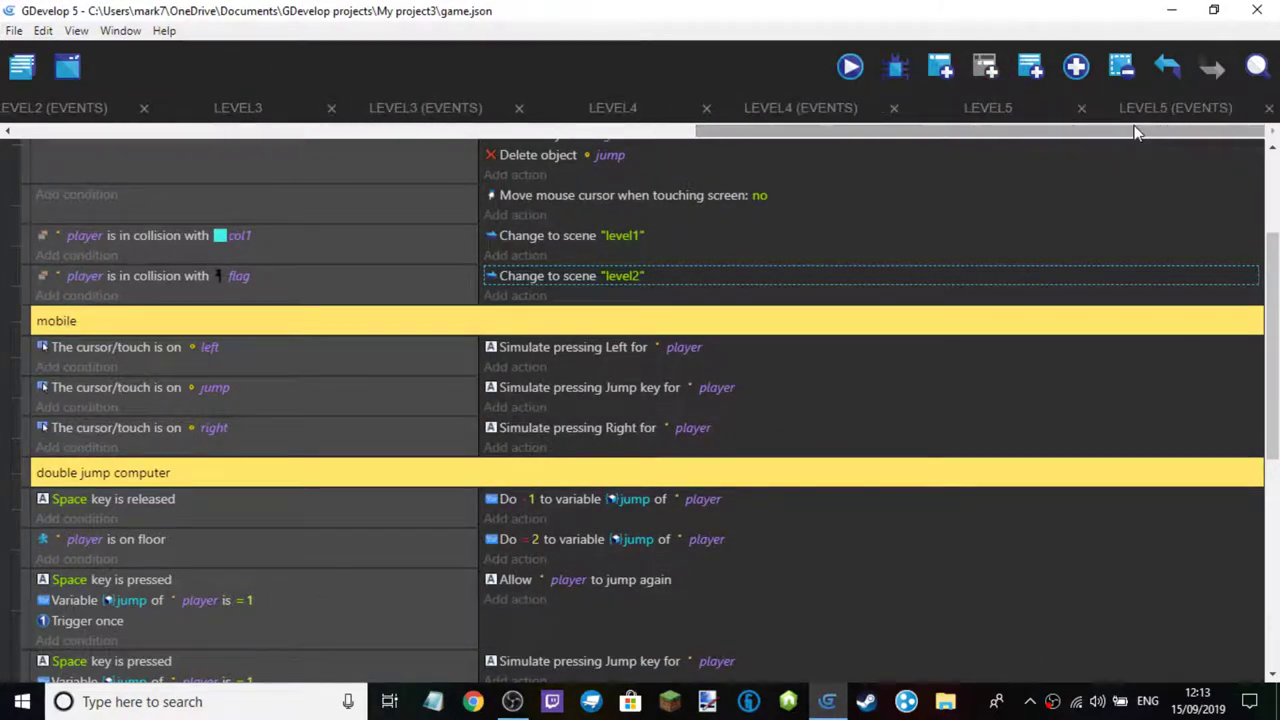
pyautogui.click(988, 106)
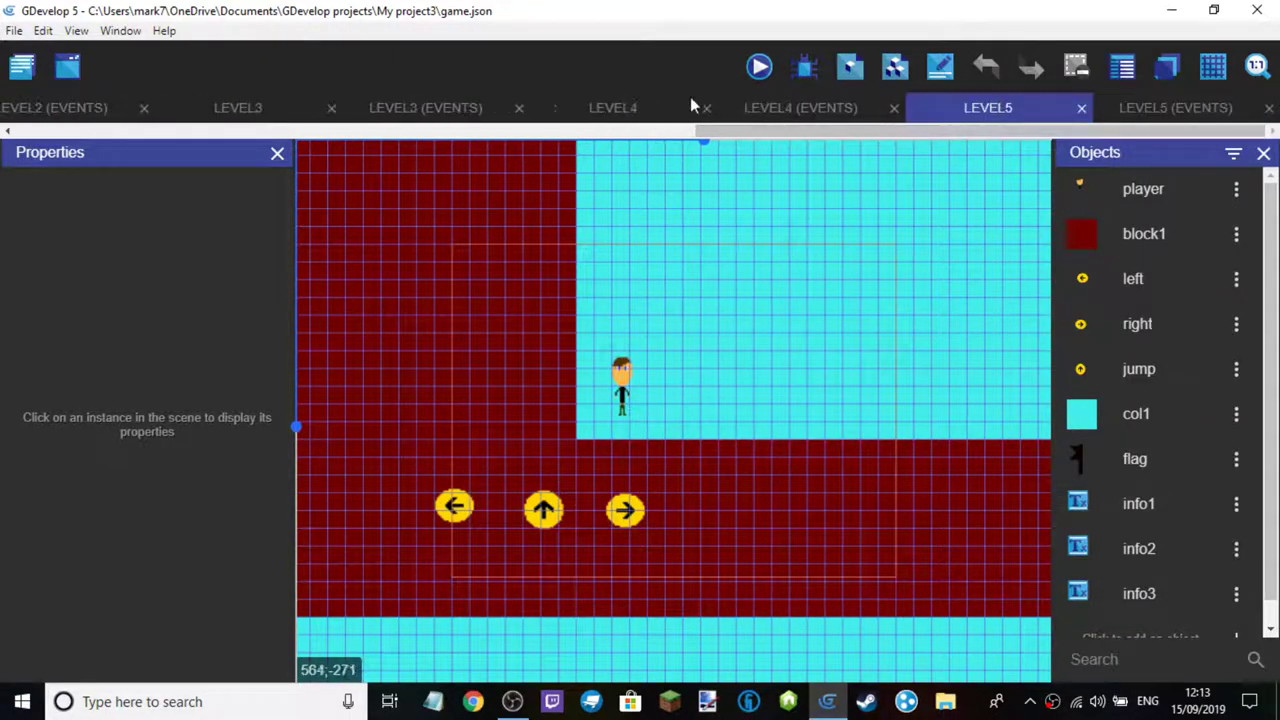
pyautogui.scroll(-4, 788, 381)
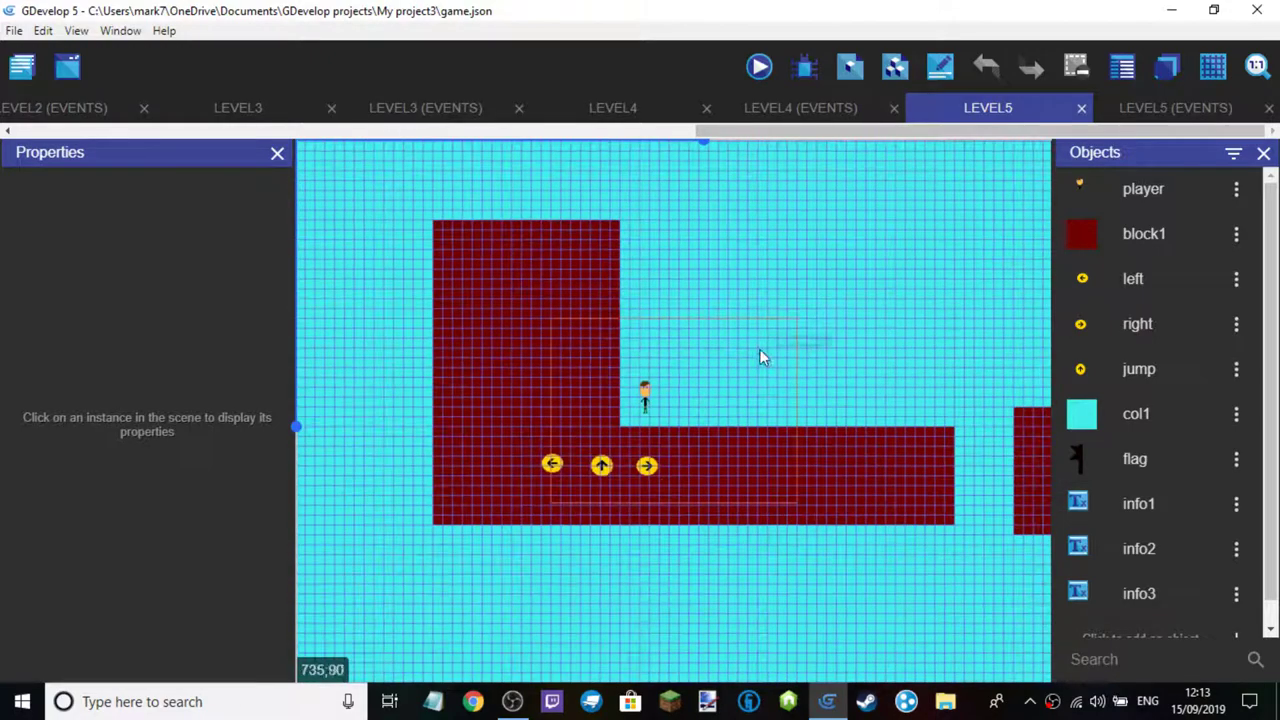
# Preview the level5 scene, guide the player across the platforms and the gap towards the flag, and close the preview window
pyautogui.rightClick(868, 323)
pyautogui.click(874, 232)
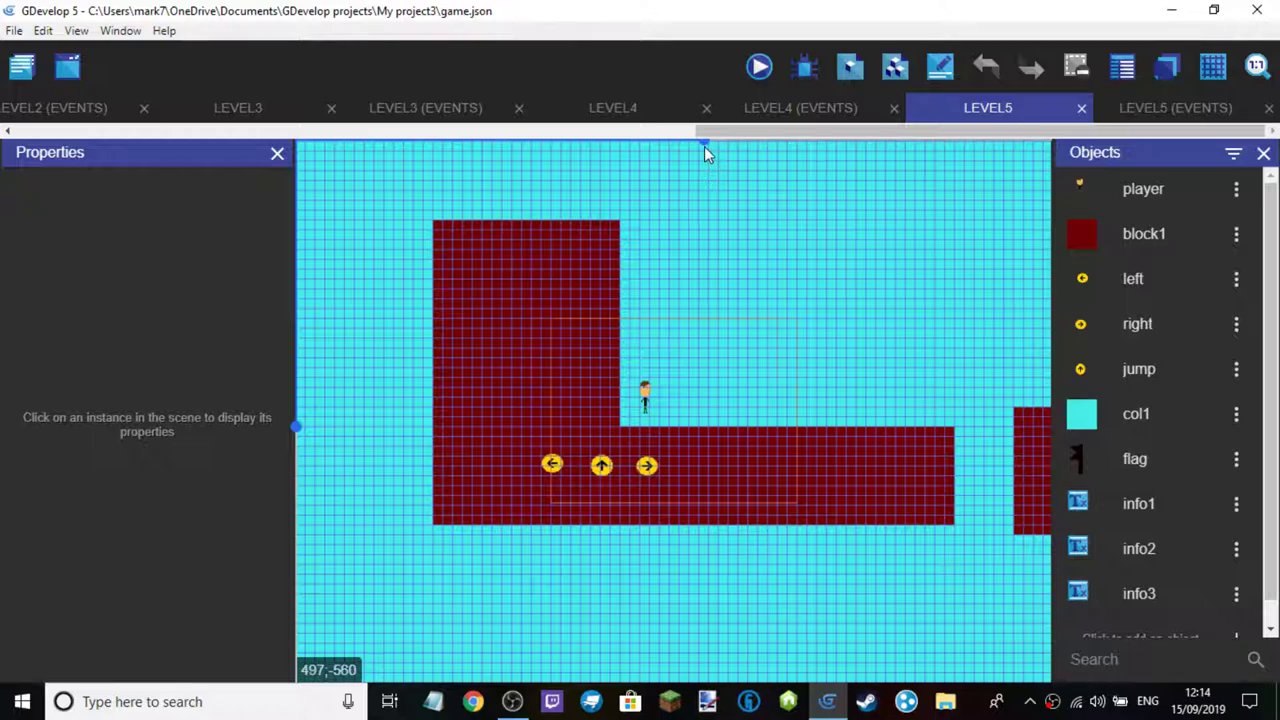
pyautogui.moveTo(704, 146); pyautogui.dragTo(771, 163)
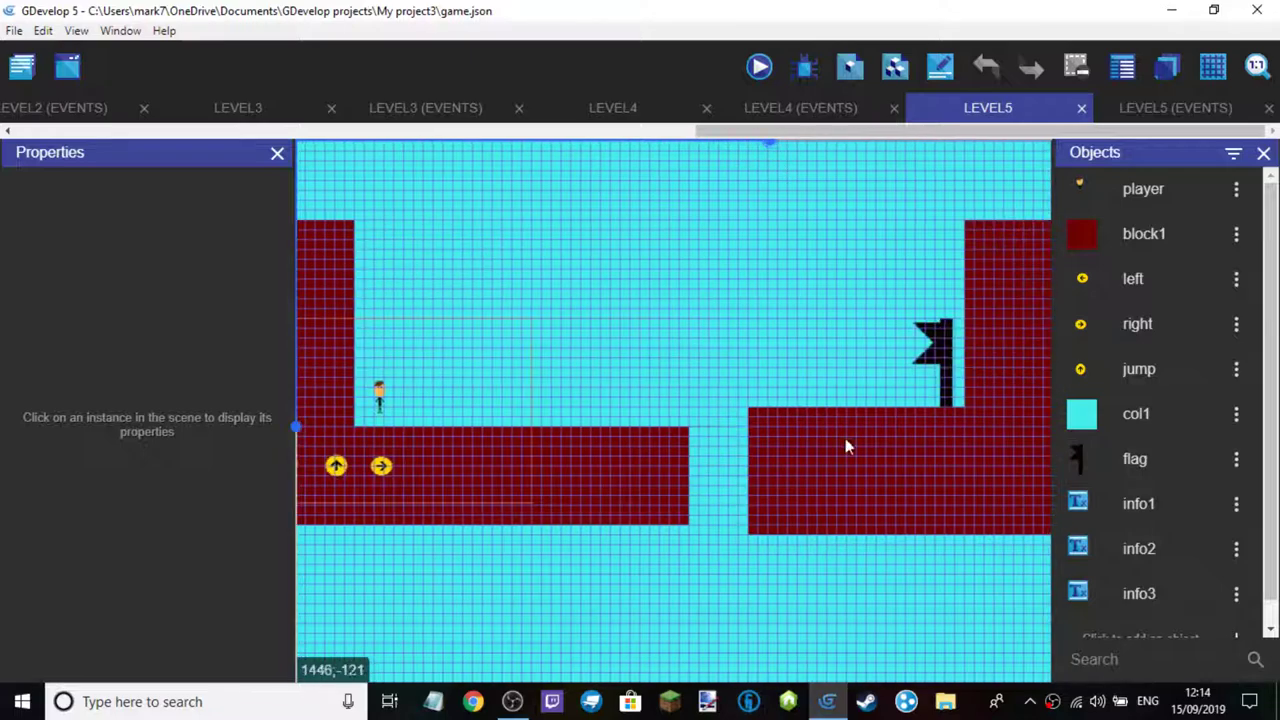
pyautogui.click(755, 66)
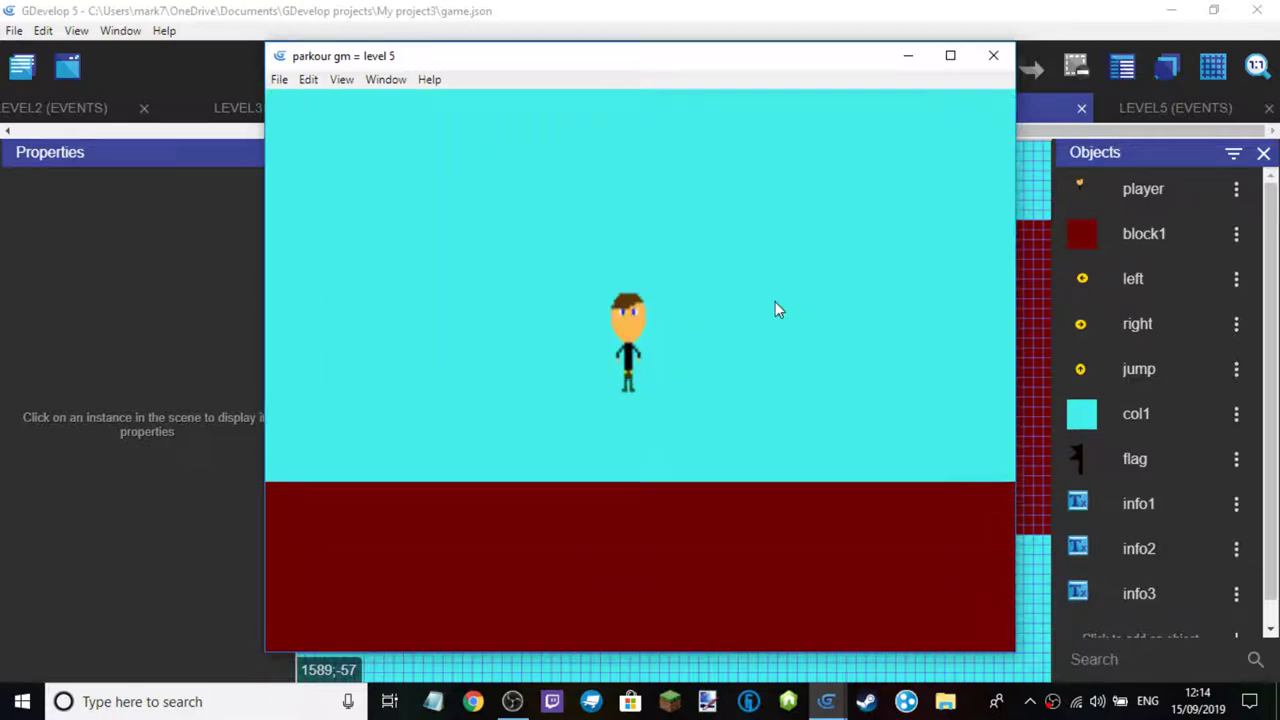
pyautogui.press('Right')
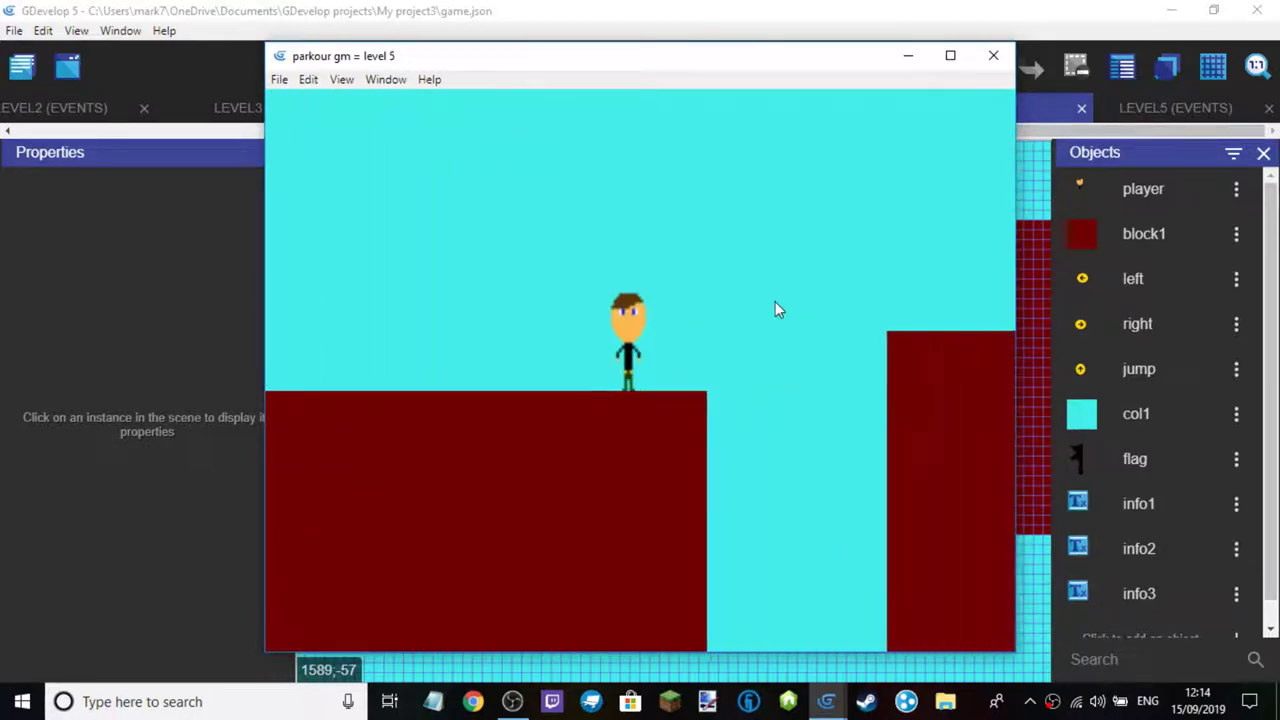
pyautogui.press('space')
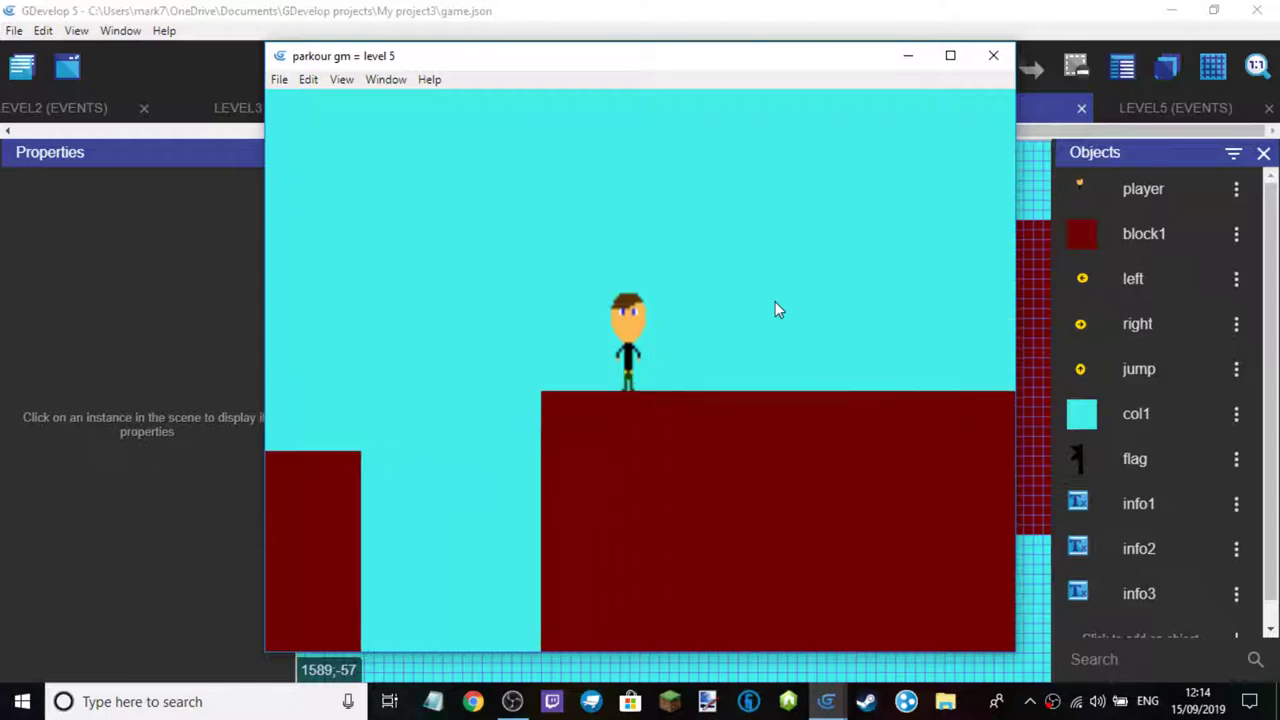
pyautogui.press('Left')
pyautogui.press('space')
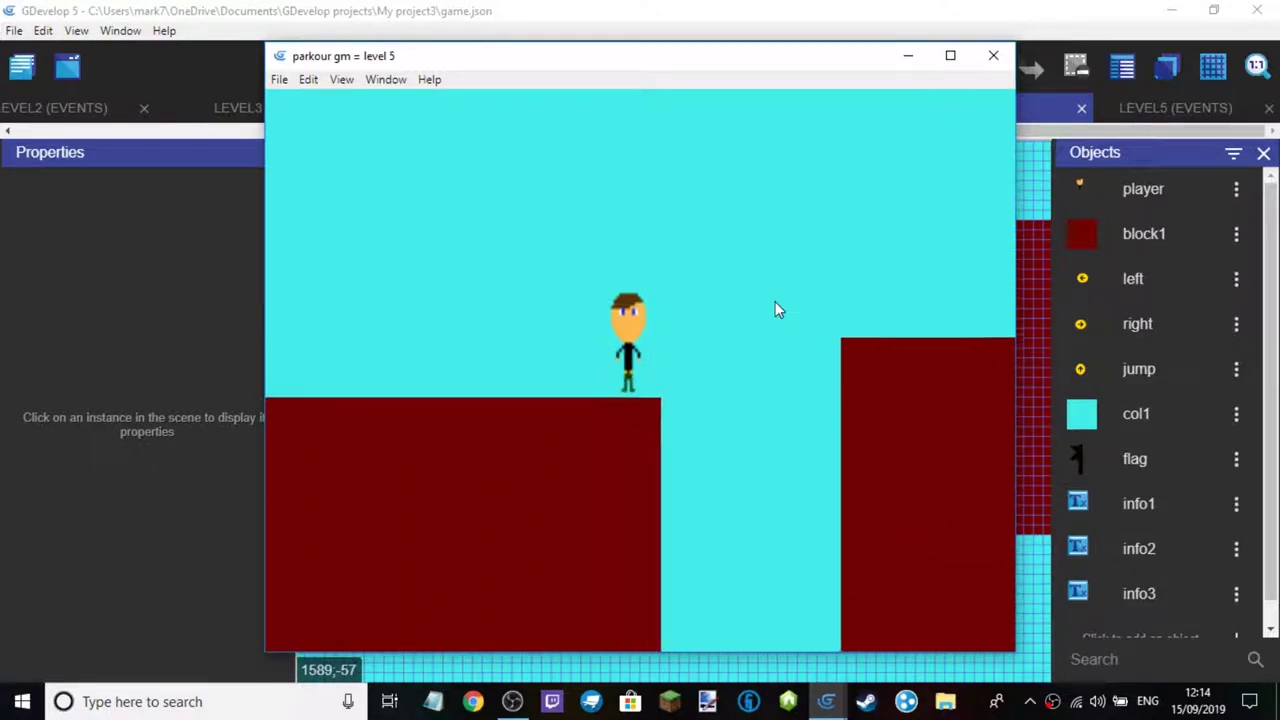
pyautogui.press('Right')
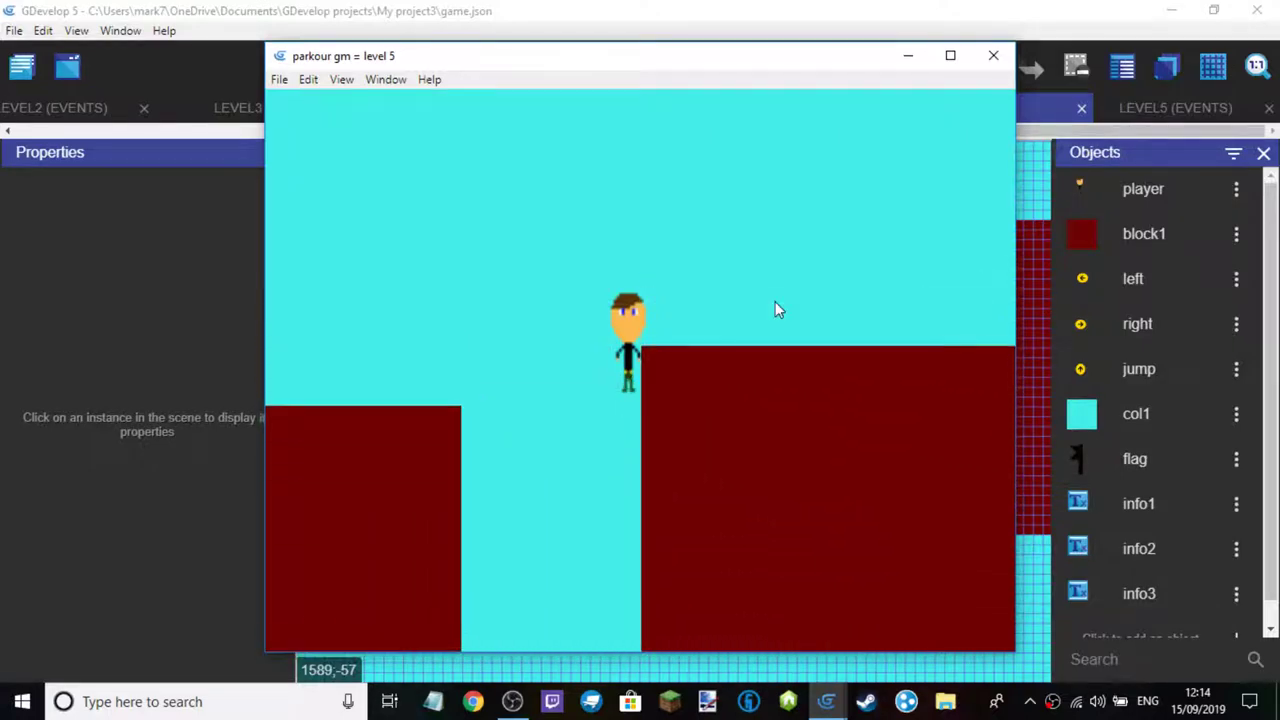
pyautogui.press('Right')
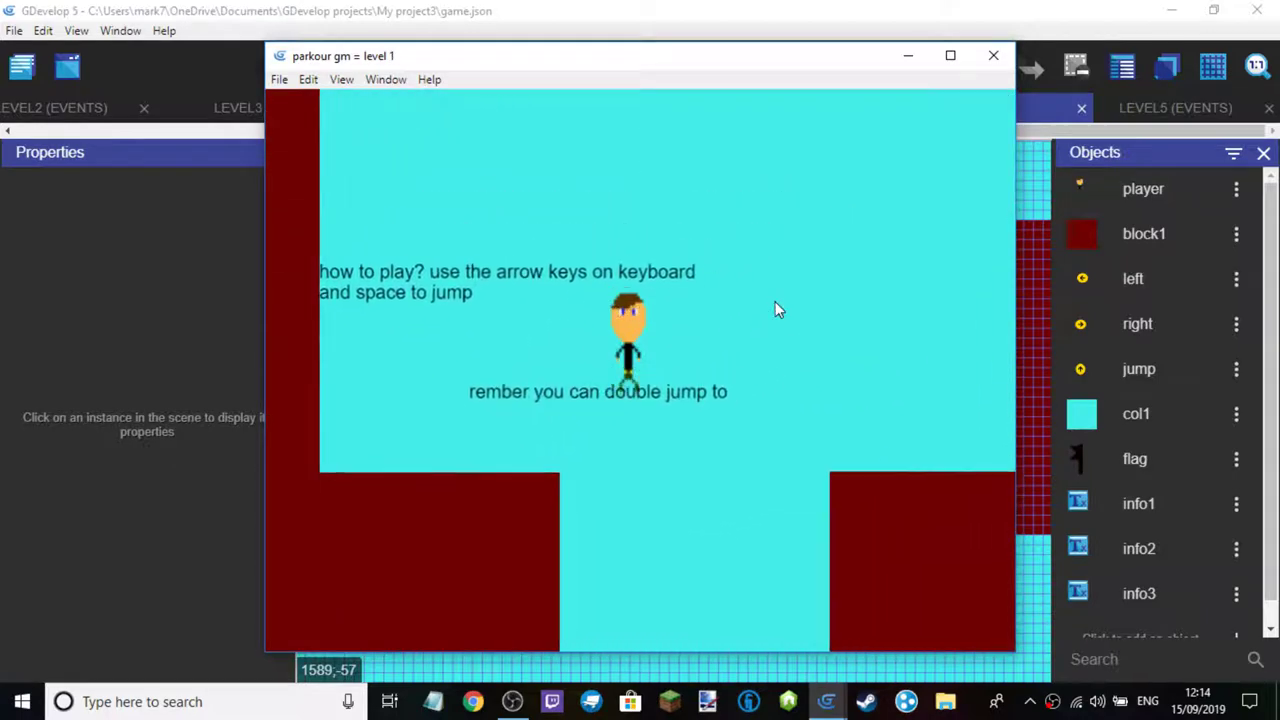
pyautogui.press('Right')
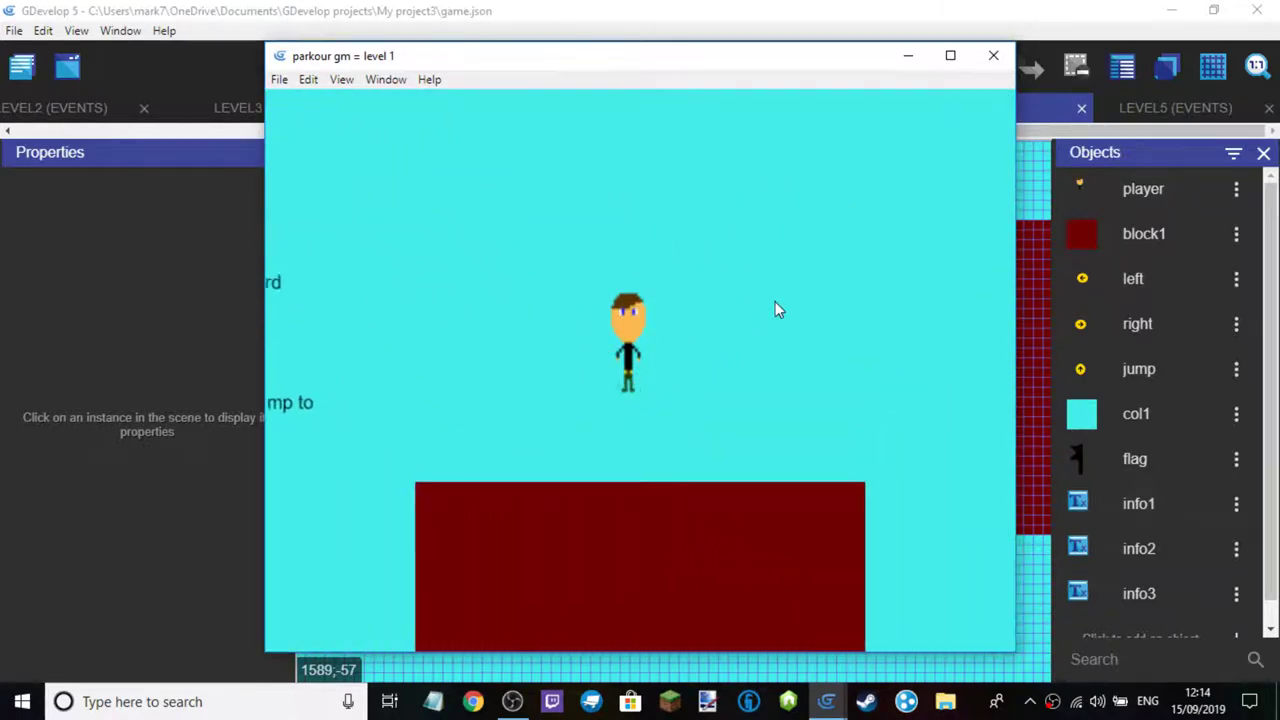
pyautogui.press('Right')
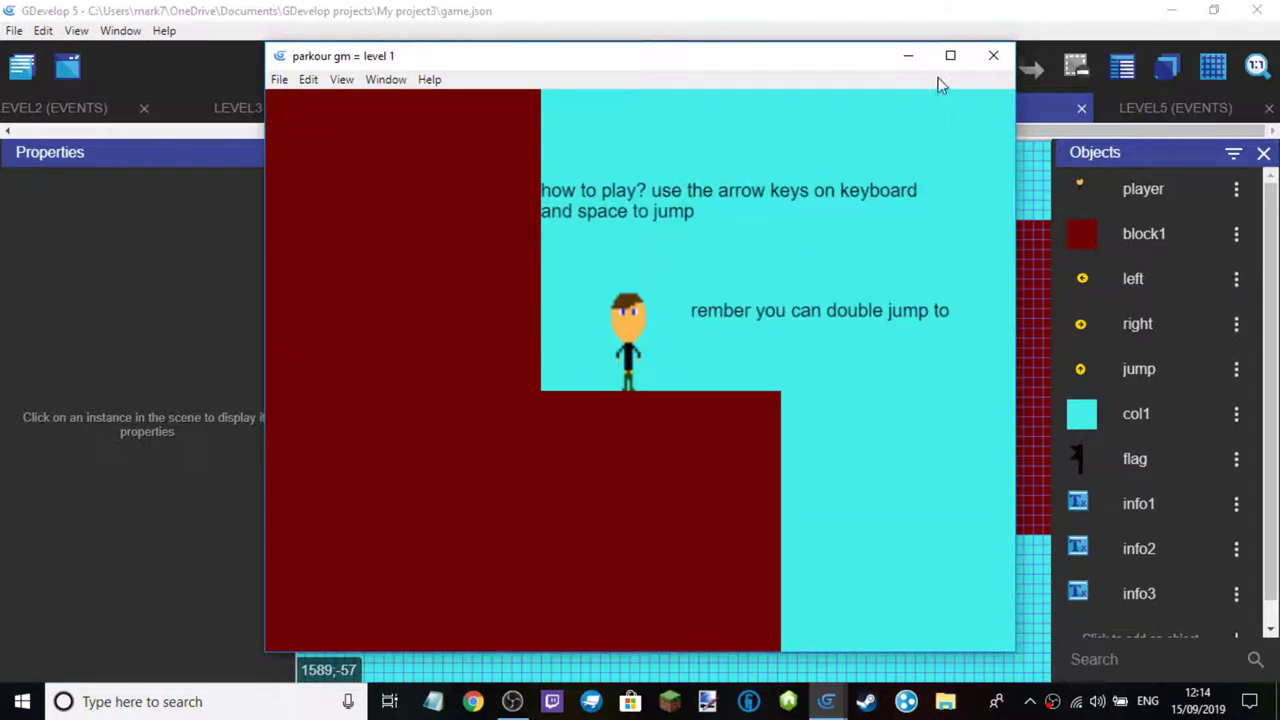
pyautogui.click(993, 55)
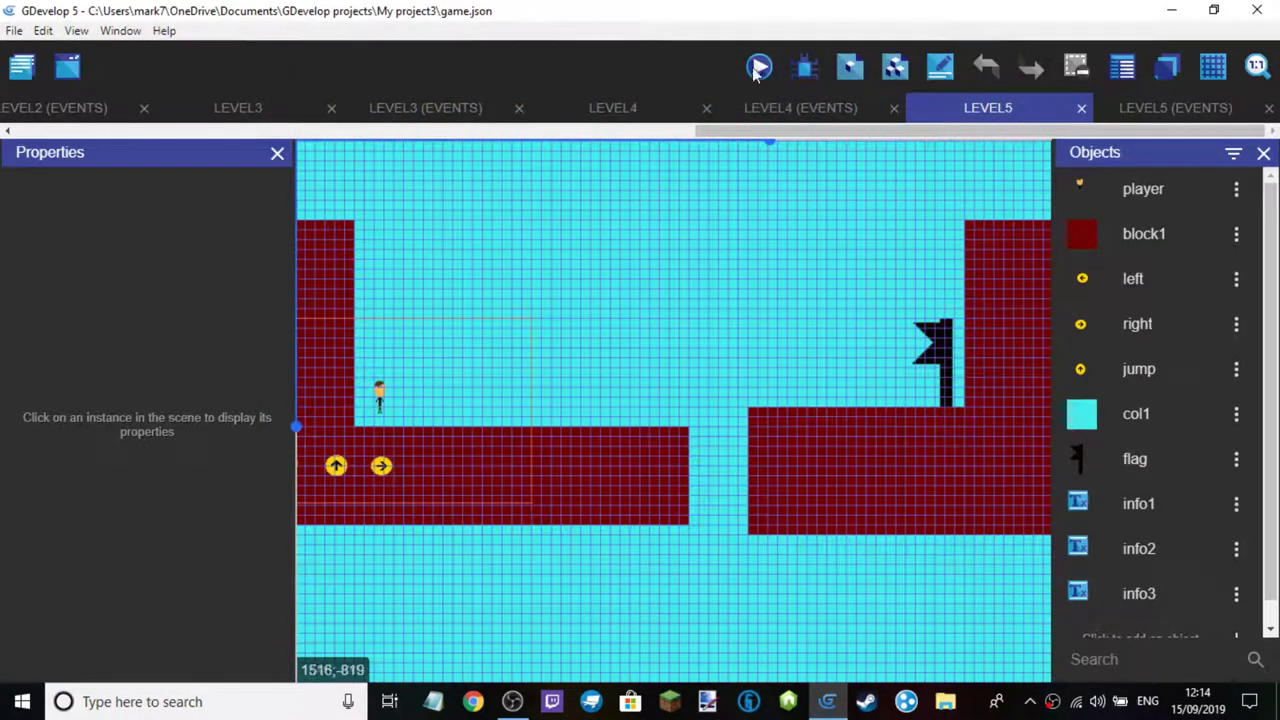
# Look over the level5 events and return to the level5 scene layout
pyautogui.moveTo(758, 138); pyautogui.dragTo(210, 140)
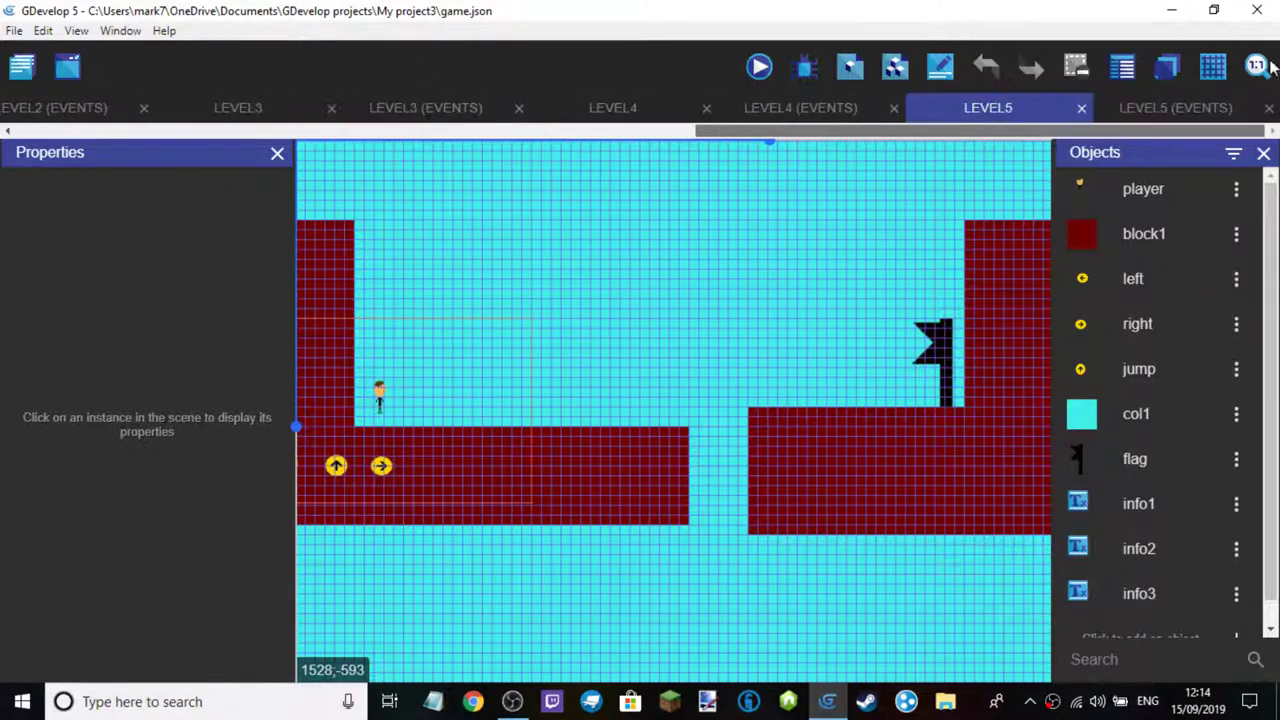
pyautogui.click(1126, 99)
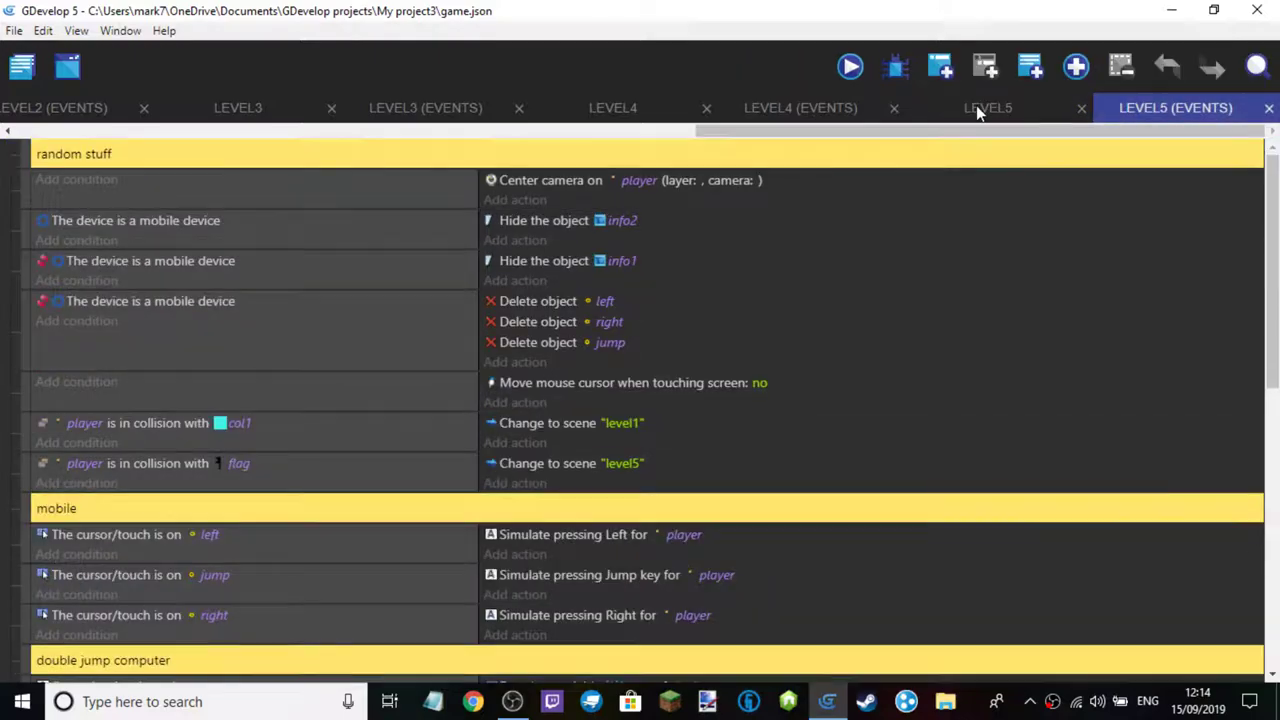
pyautogui.click(976, 105)
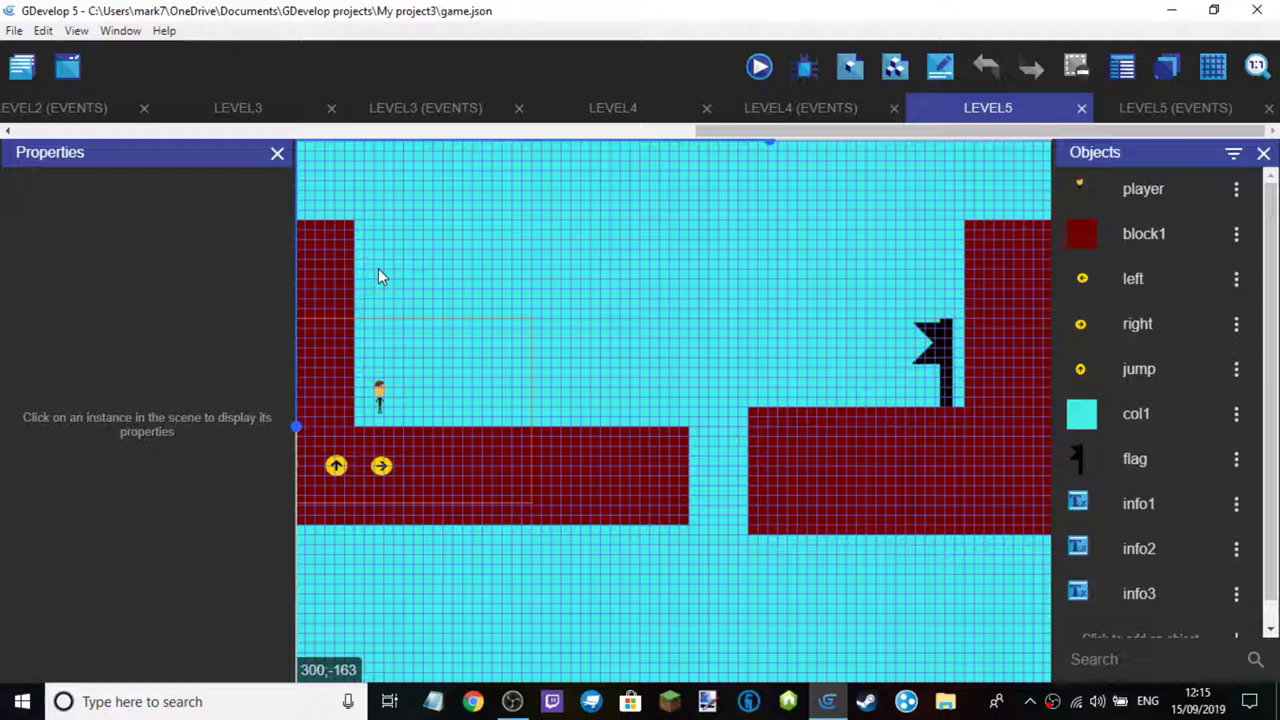
# Shorten the block1 floor under the player to 672 wide and add a 32 by 320 block1 pillar in the gap at X 1024, Y 352
pyautogui.click(630, 470)
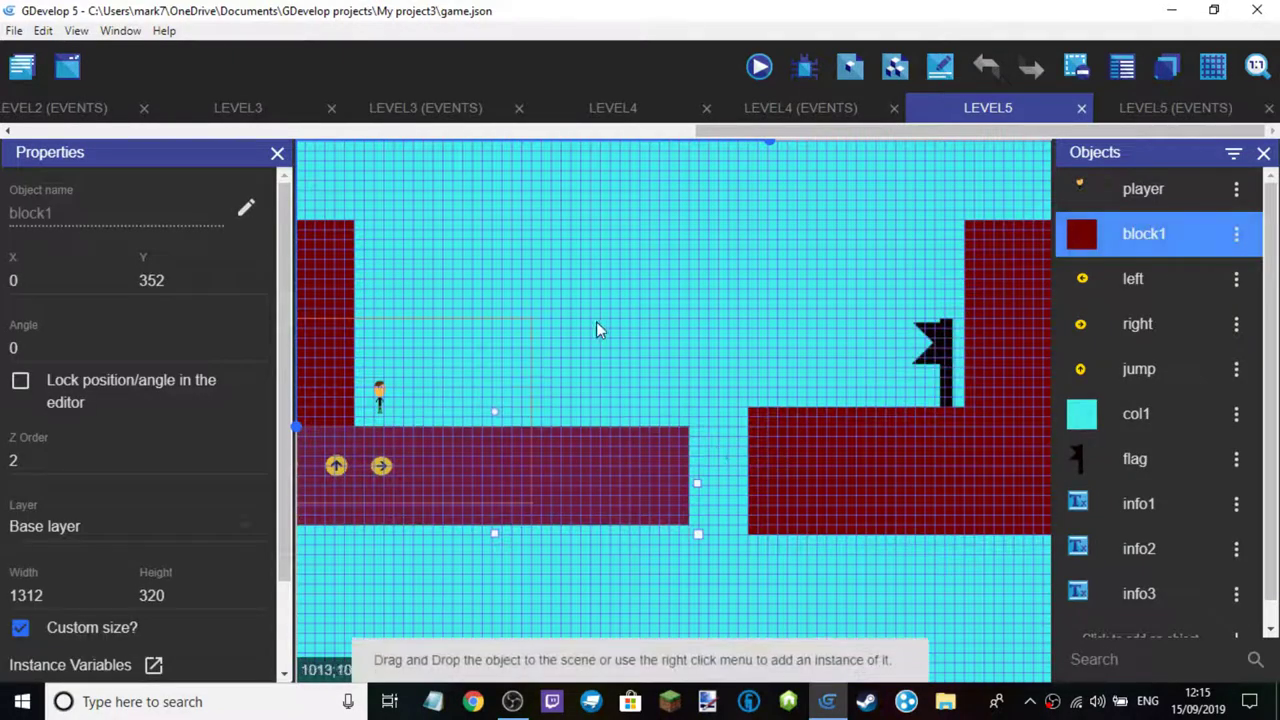
pyautogui.click(598, 325)
pyautogui.click(640, 445)
pyautogui.moveTo(697, 483); pyautogui.dragTo(497, 482)
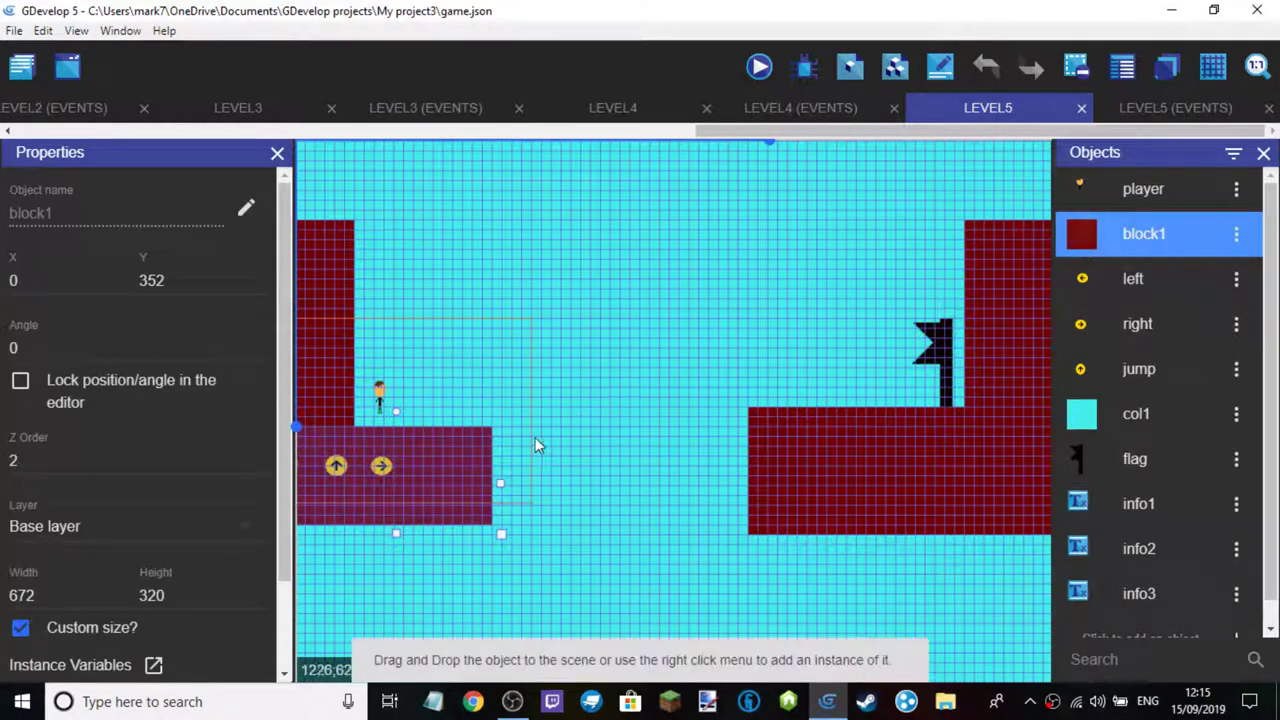
pyautogui.moveTo(1133, 250); pyautogui.dragTo(603, 547)
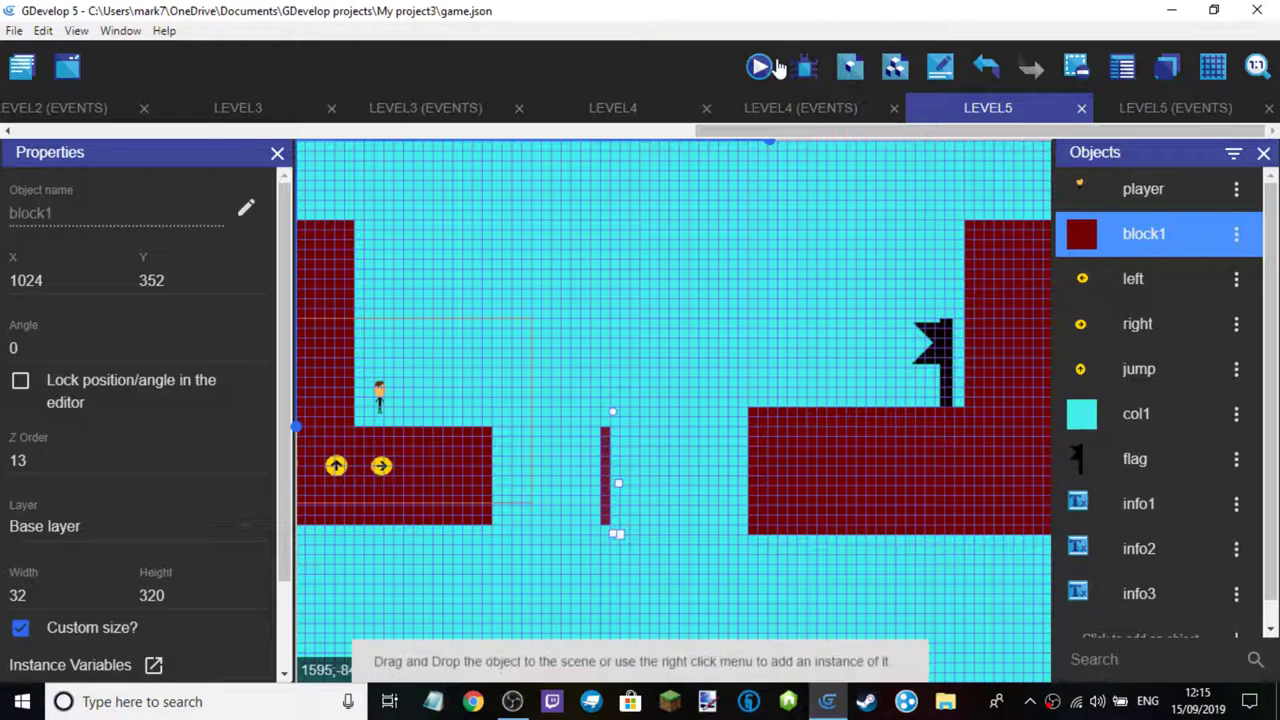
# Preview the level5 scene three times to test the jump to the narrow pillar, closing each preview window
pyautogui.click(760, 66)
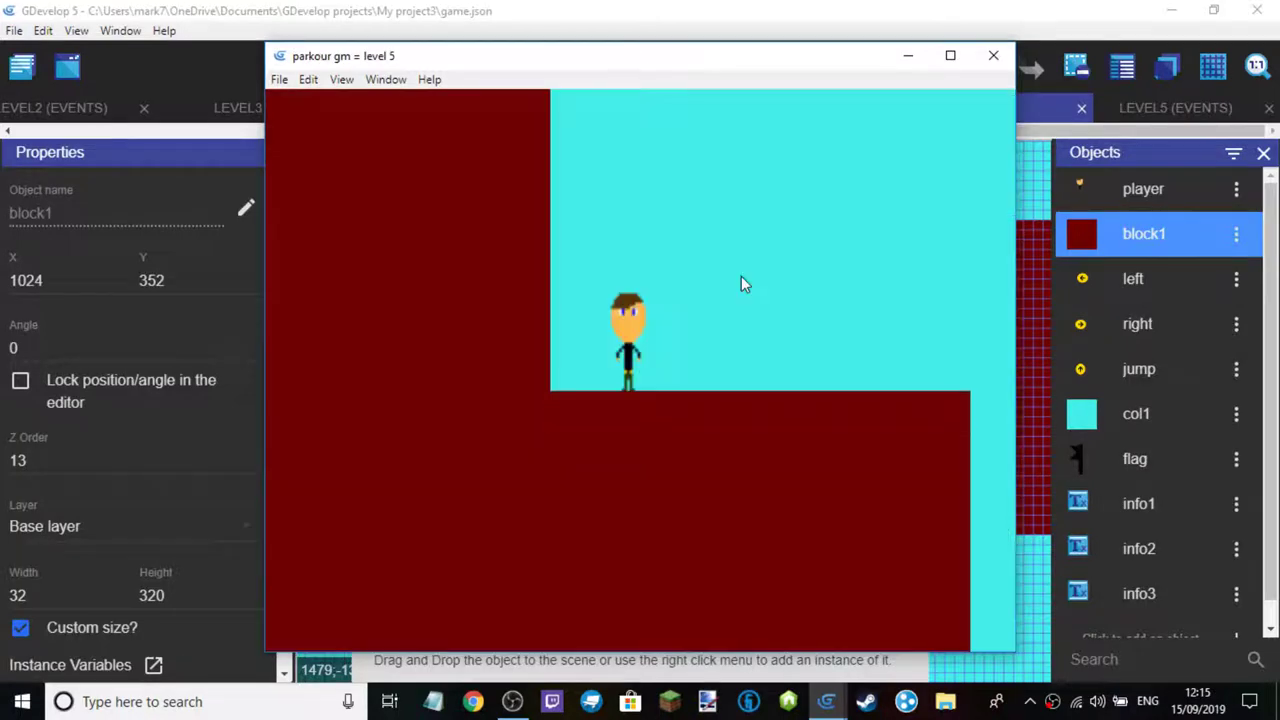
pyautogui.press('Right')
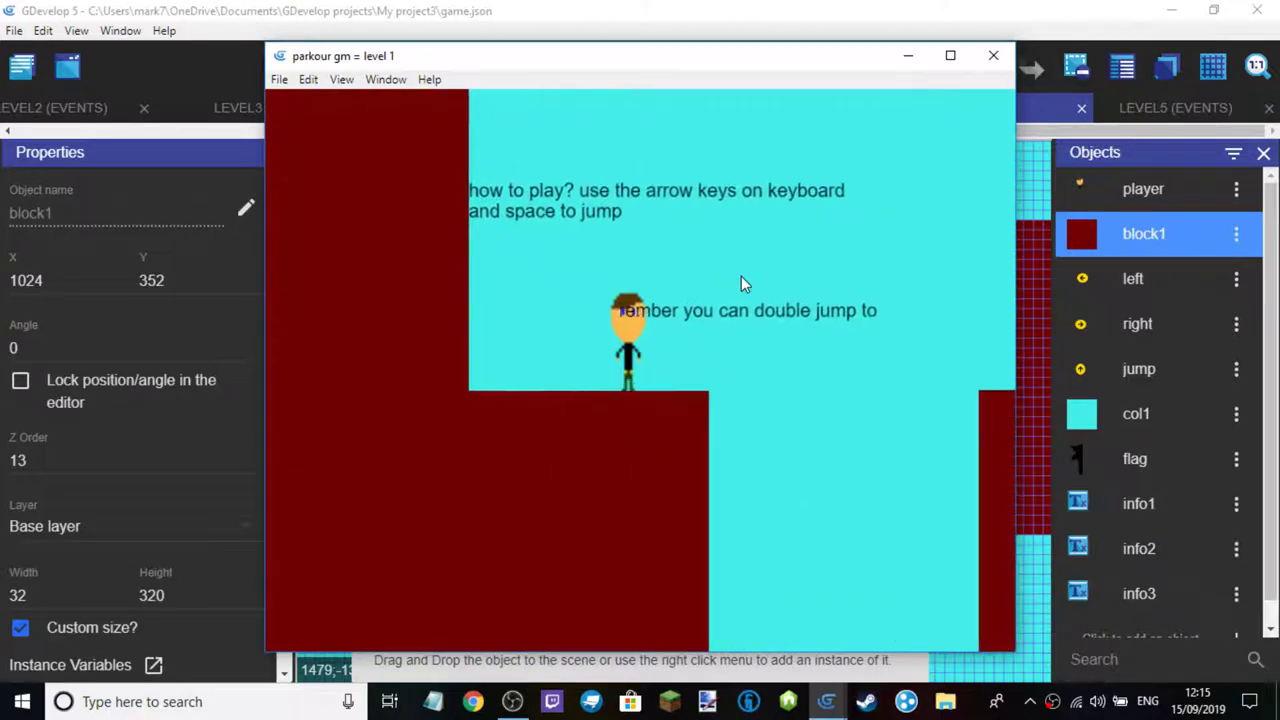
pyautogui.click(993, 55)
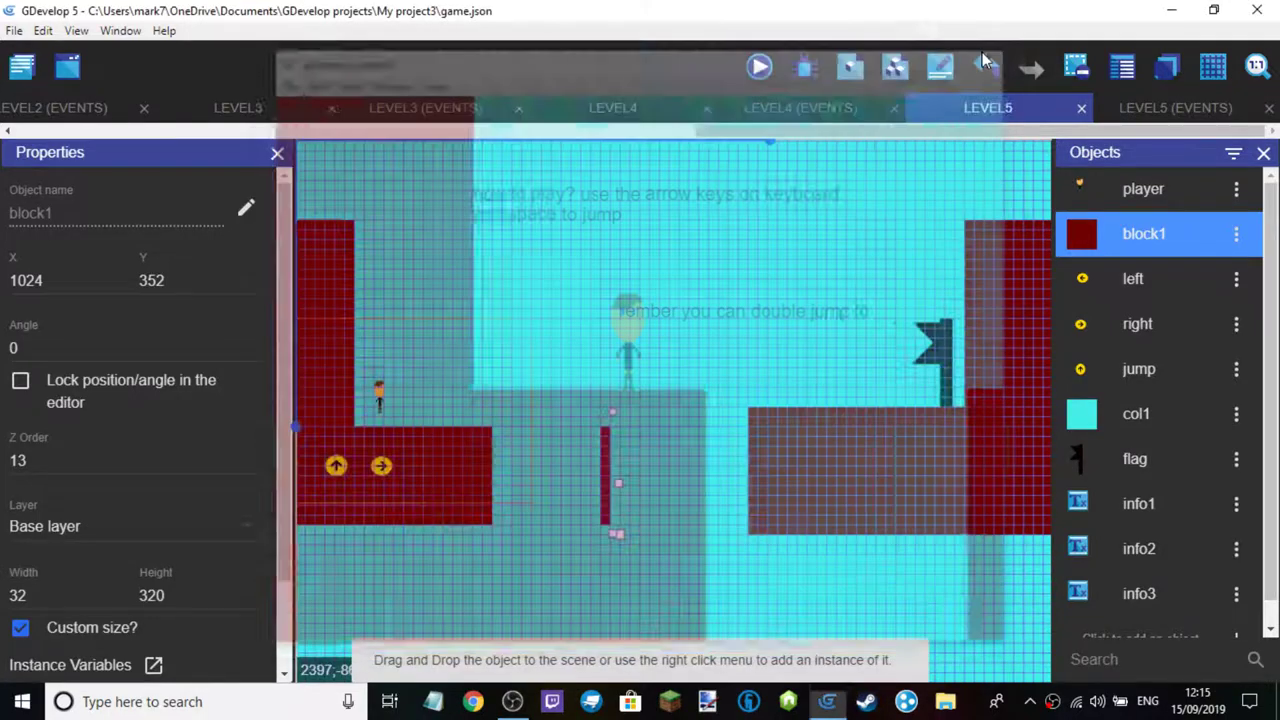
pyautogui.click(757, 67)
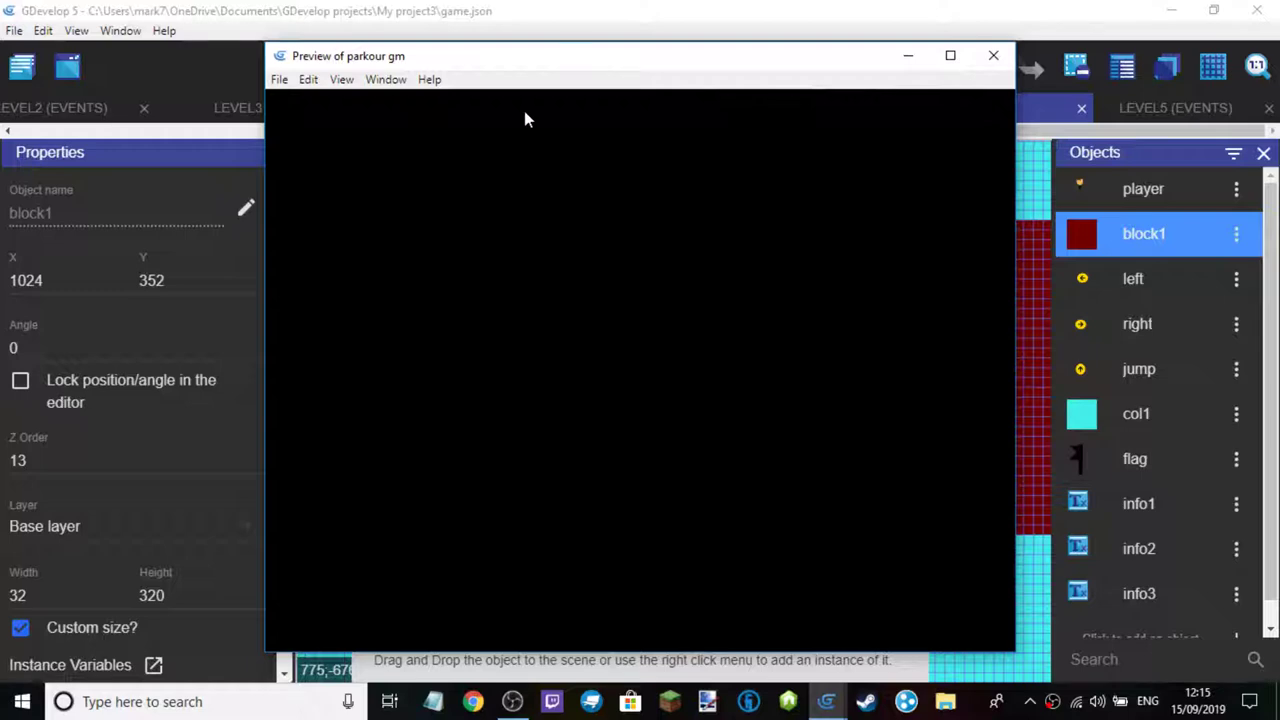
pyautogui.press('Right')
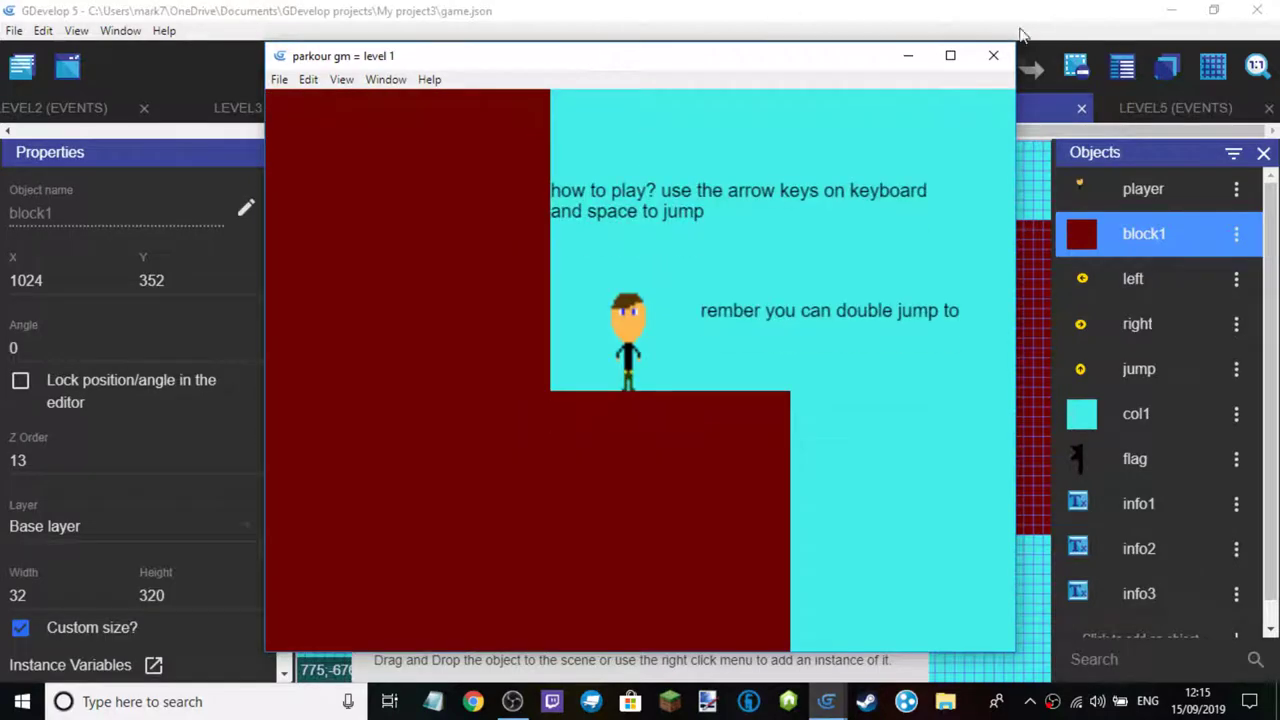
pyautogui.click(993, 55)
pyautogui.click(757, 66)
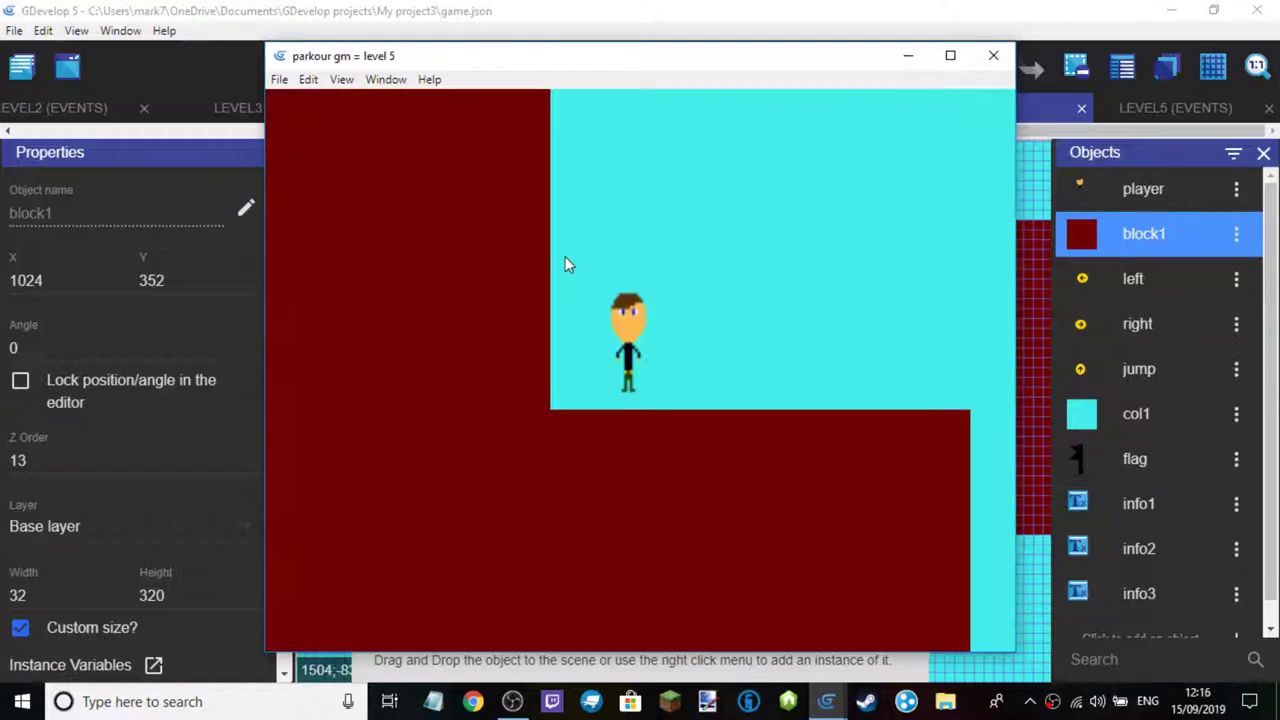
pyautogui.press('Left')
pyautogui.press('Left')
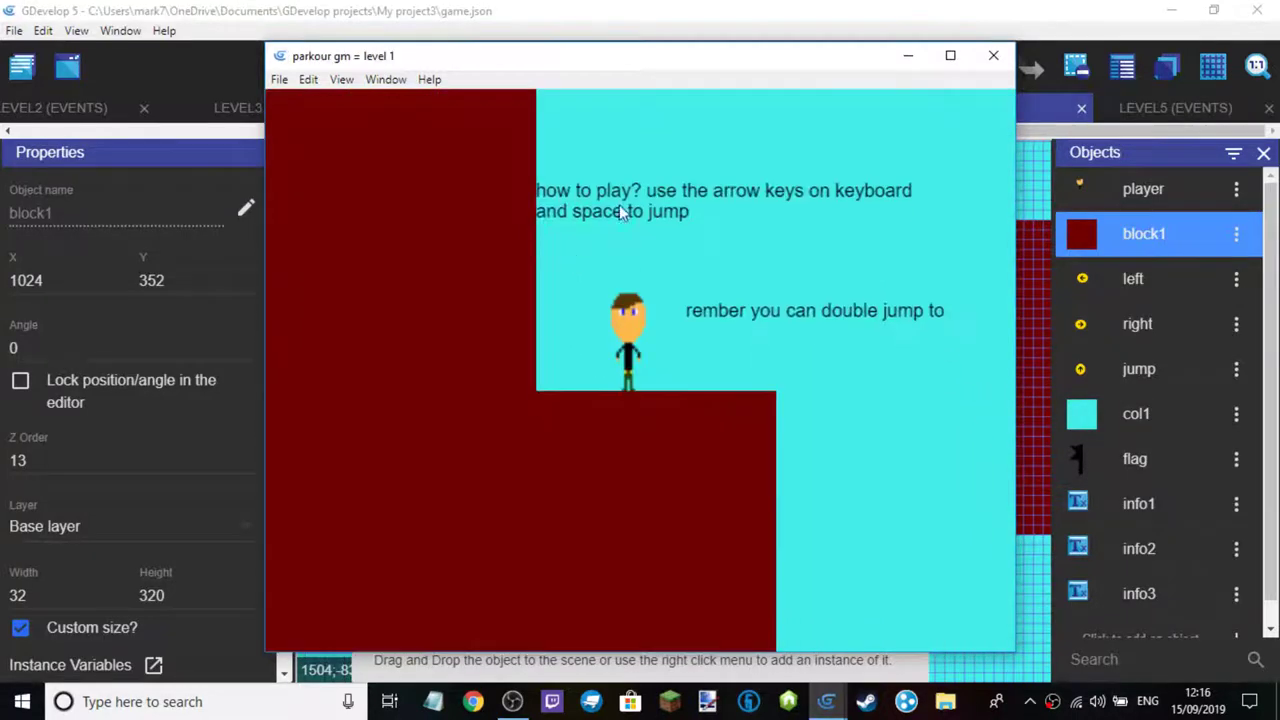
pyautogui.click(990, 60)
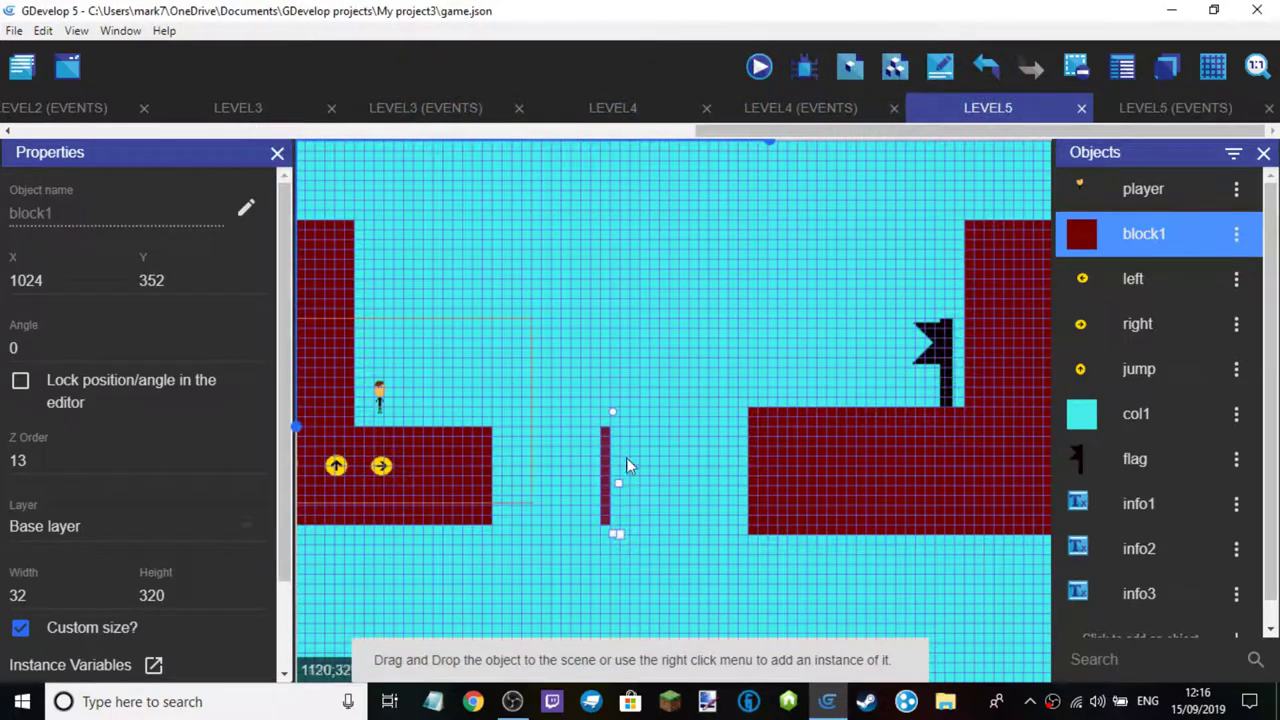
# Widen the pillar to 96 with its X at 992, and preview level5 to test jumping across it, closing the preview window
pyautogui.moveTo(620, 480)
pyautogui.mouseDown()
pyautogui.moveTo(639, 481)
pyautogui.moveTo(609, 469)
pyautogui.mouseUp()
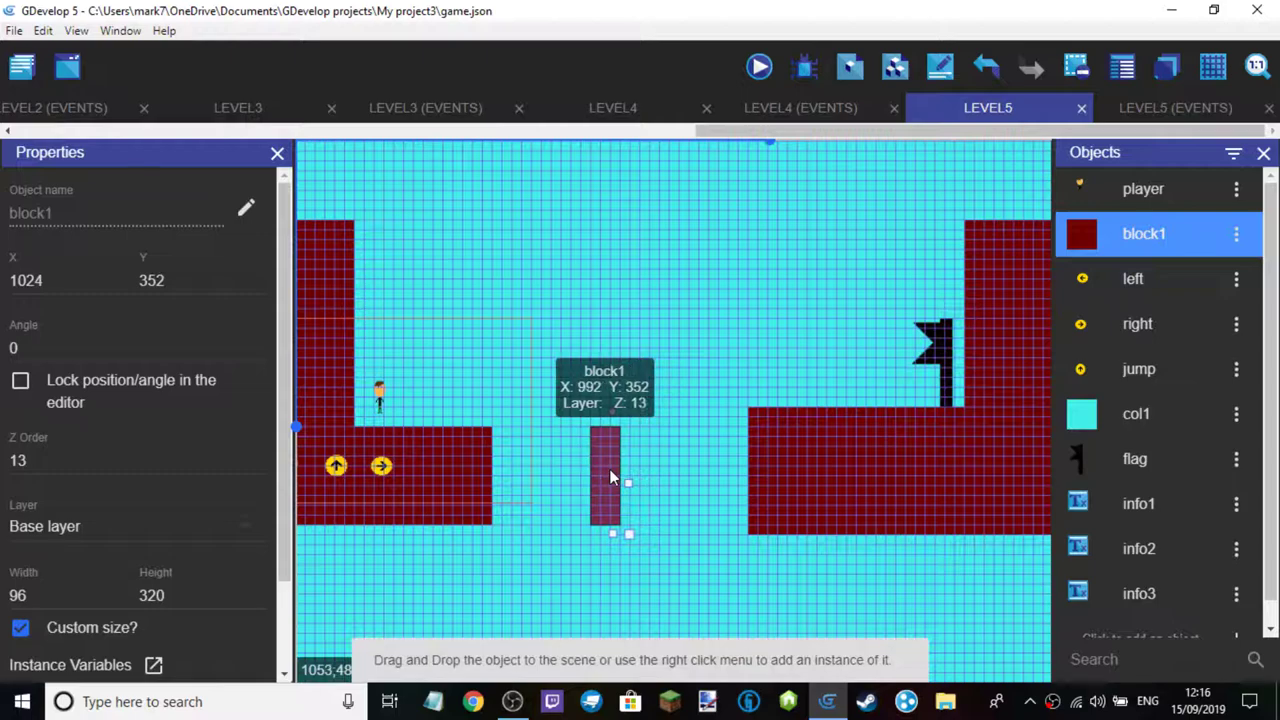
pyautogui.click(748, 68)
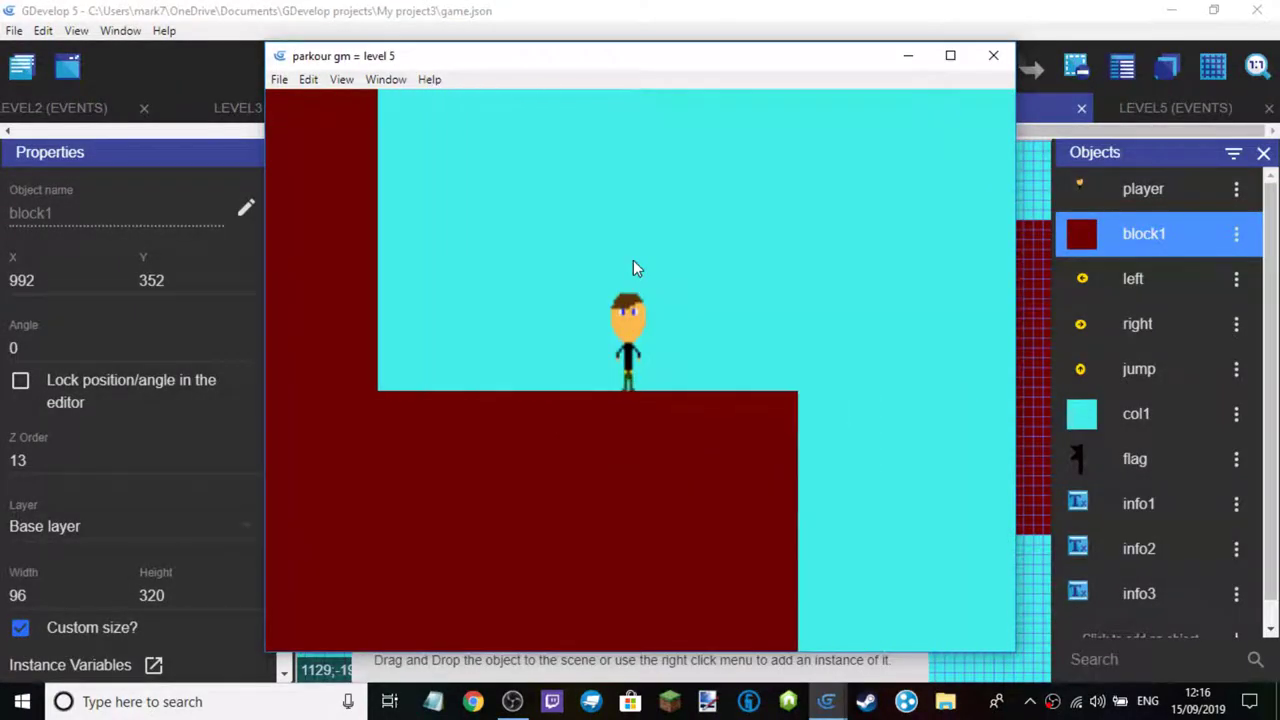
pyautogui.press('Right')
pyautogui.press('space')
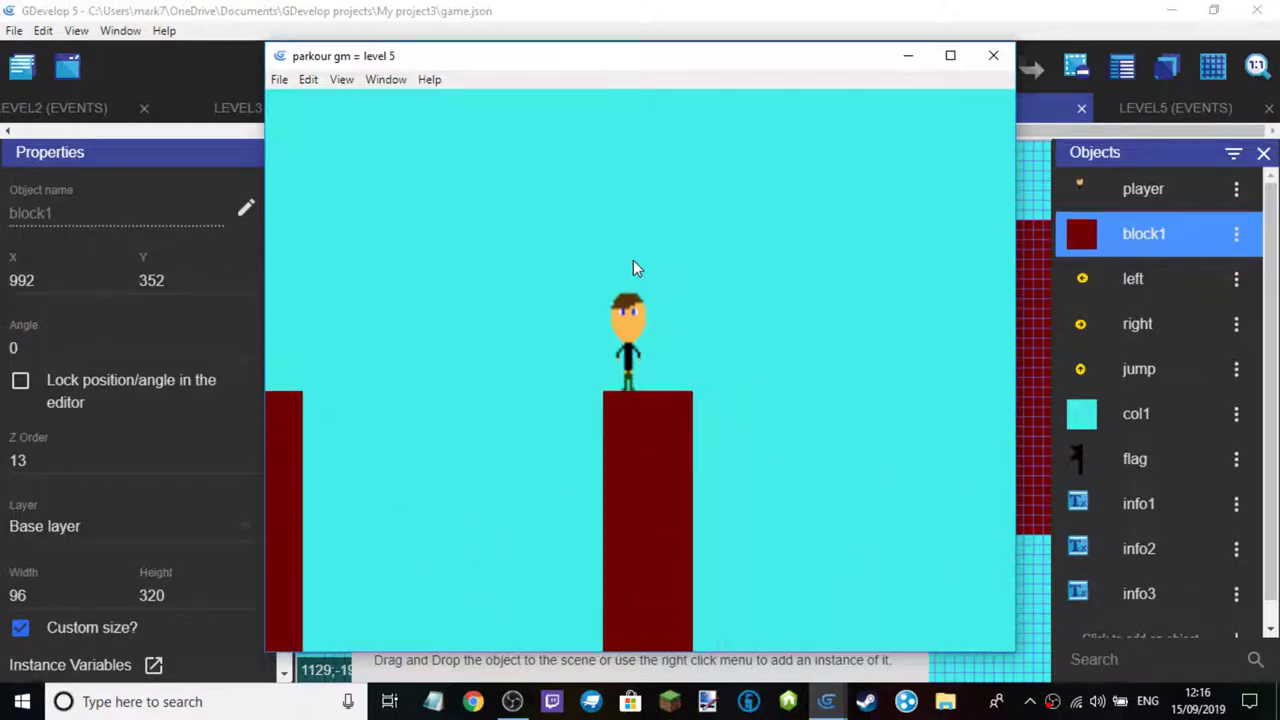
pyautogui.press('Right')
pyautogui.press('space')
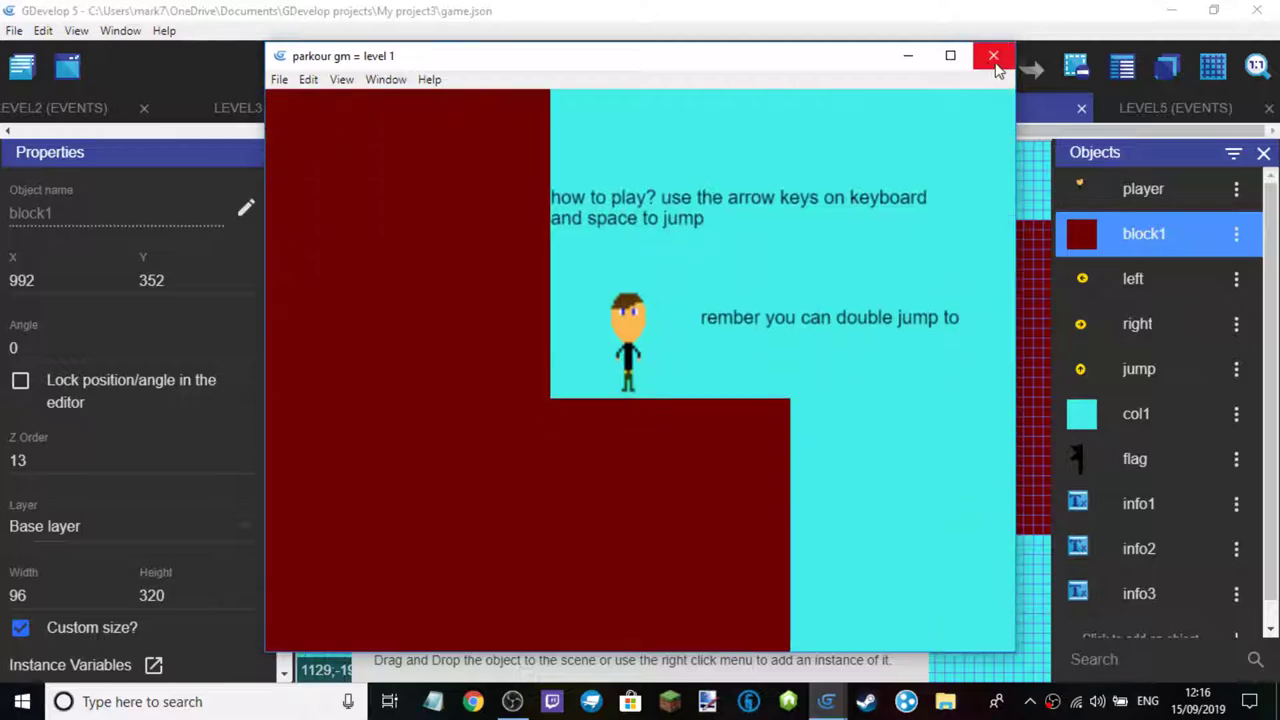
pyautogui.click(993, 55)
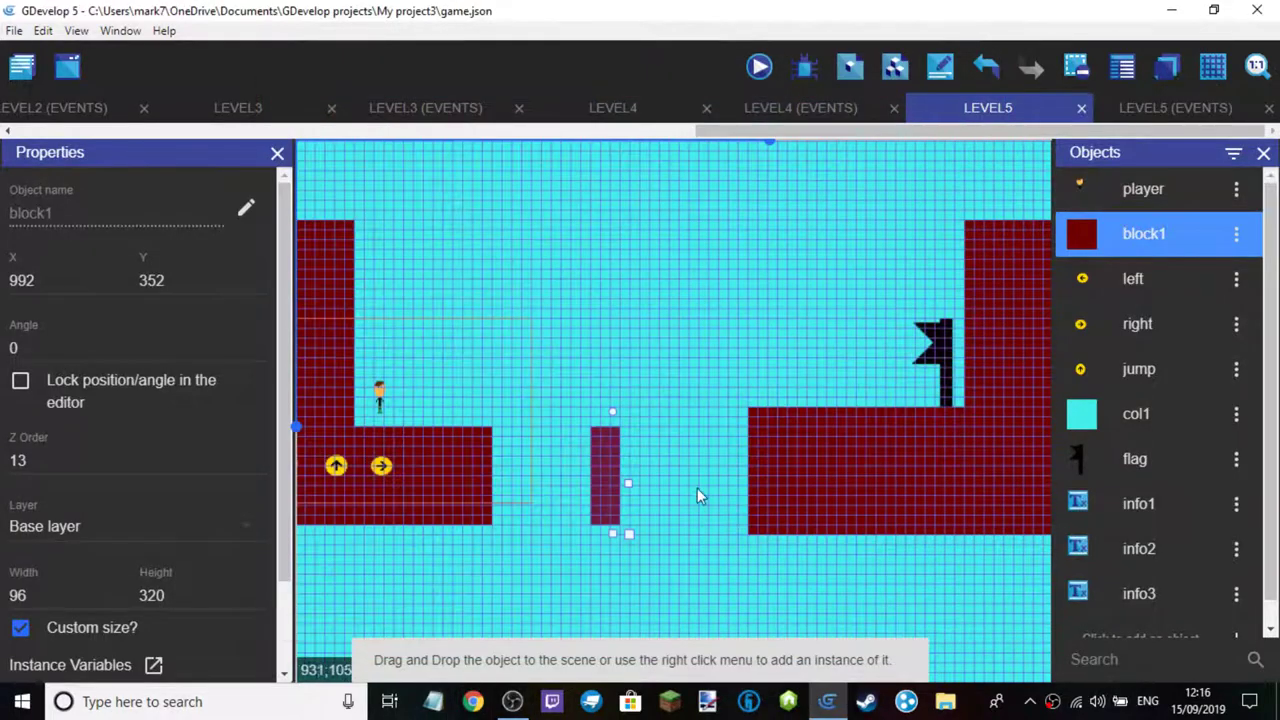
# Widen the block1 pillar in the level5 gap to 192, keeping its height at 320
pyautogui.moveTo(629, 484); pyautogui.dragTo(668, 489)
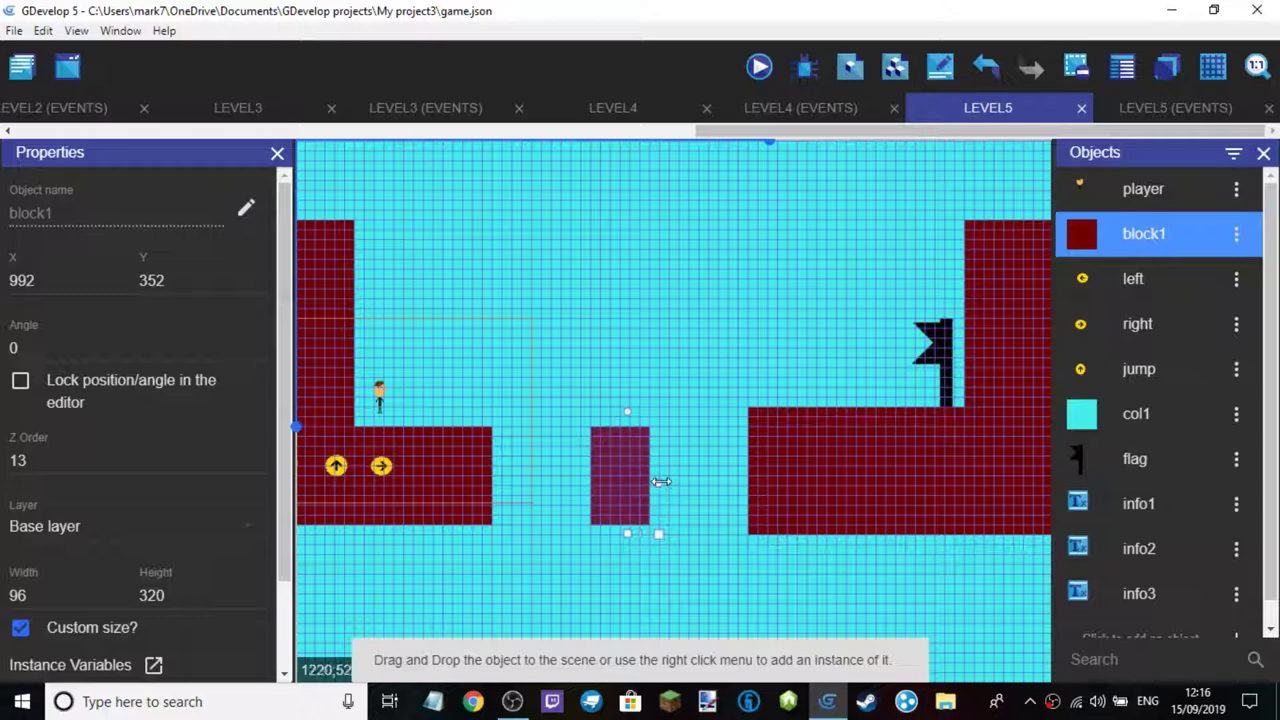
pyautogui.click(512, 701)
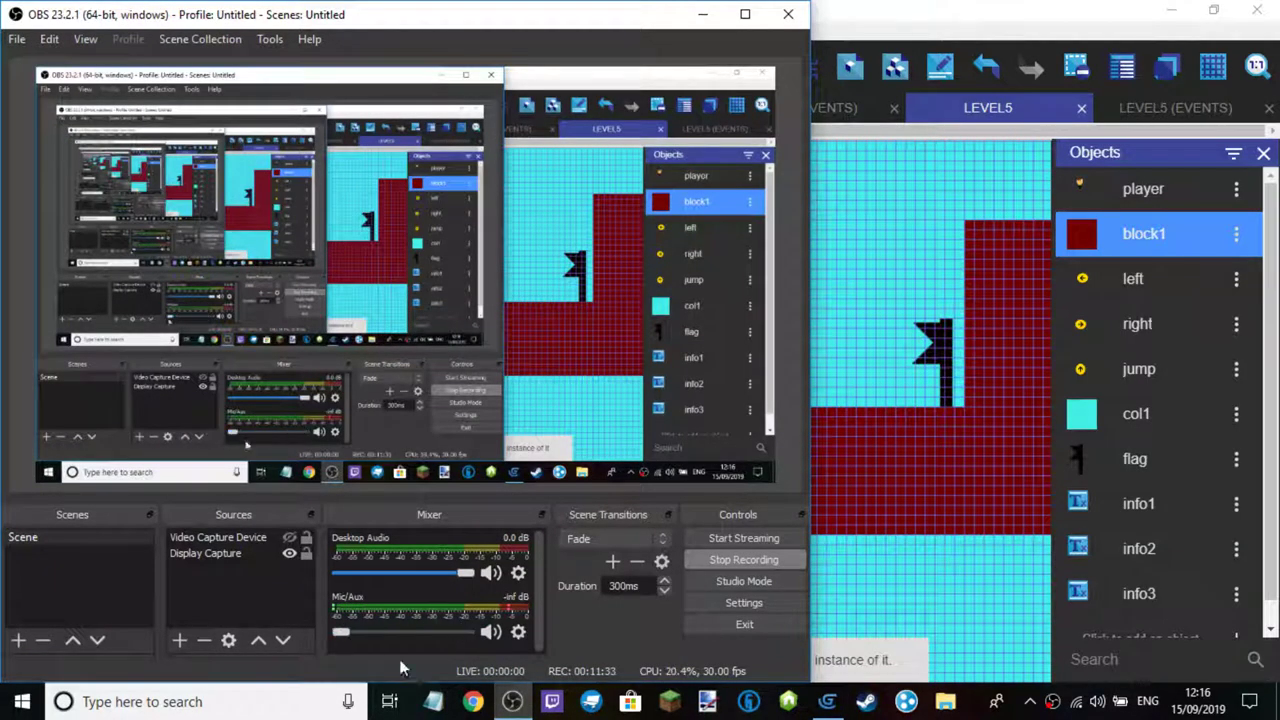
pyautogui.click(512, 701)
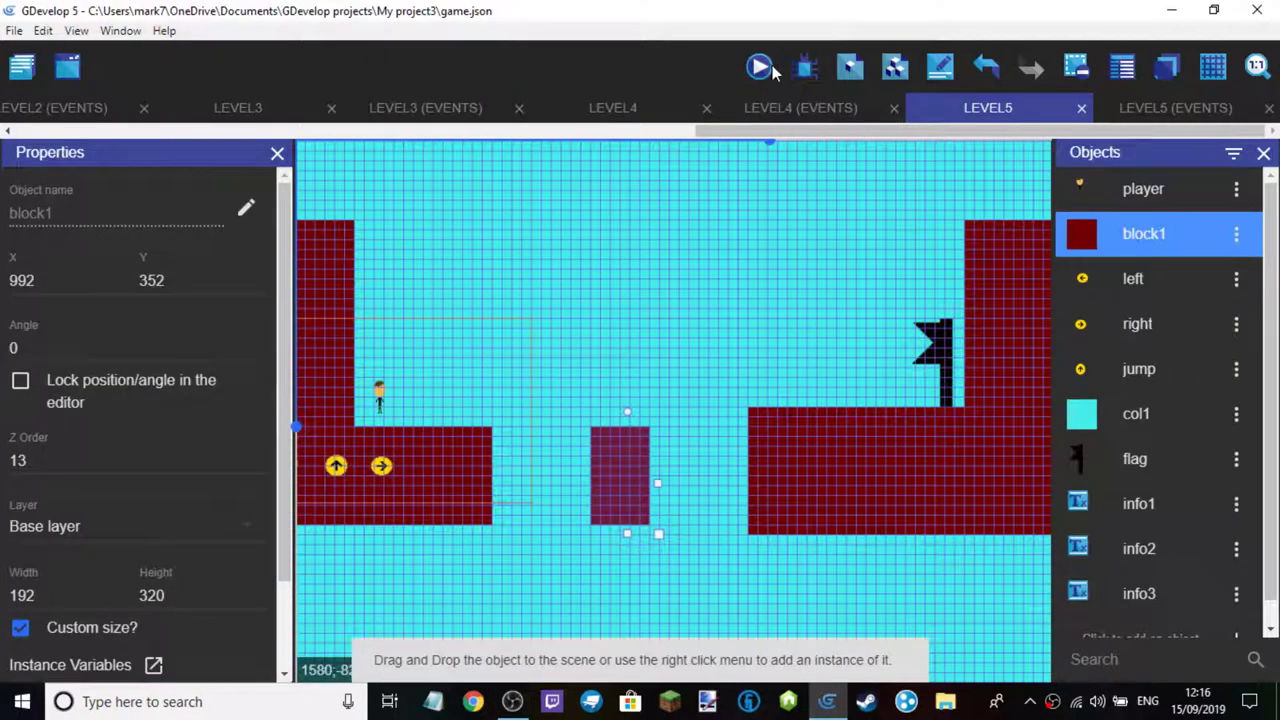
# Preview level5 to test jumping from the starting floor onto the widened pillar, and close the preview window
pyautogui.click(770, 66)
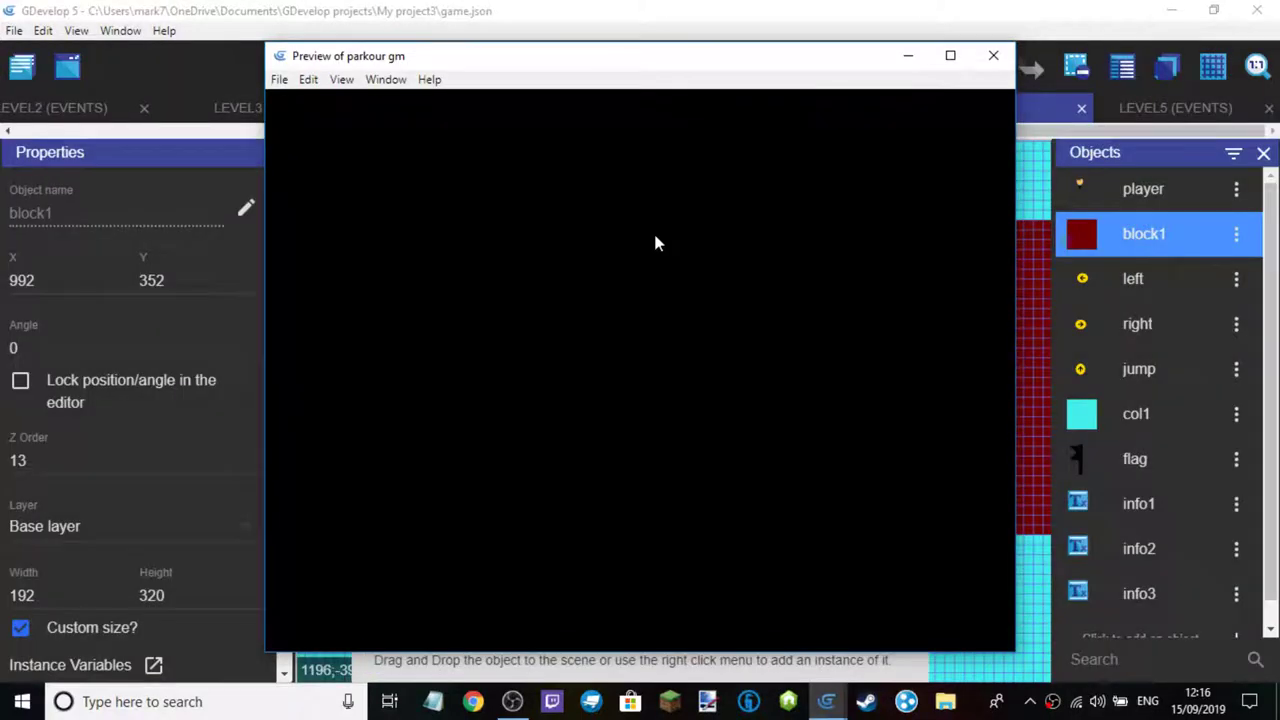
pyautogui.press('Right')
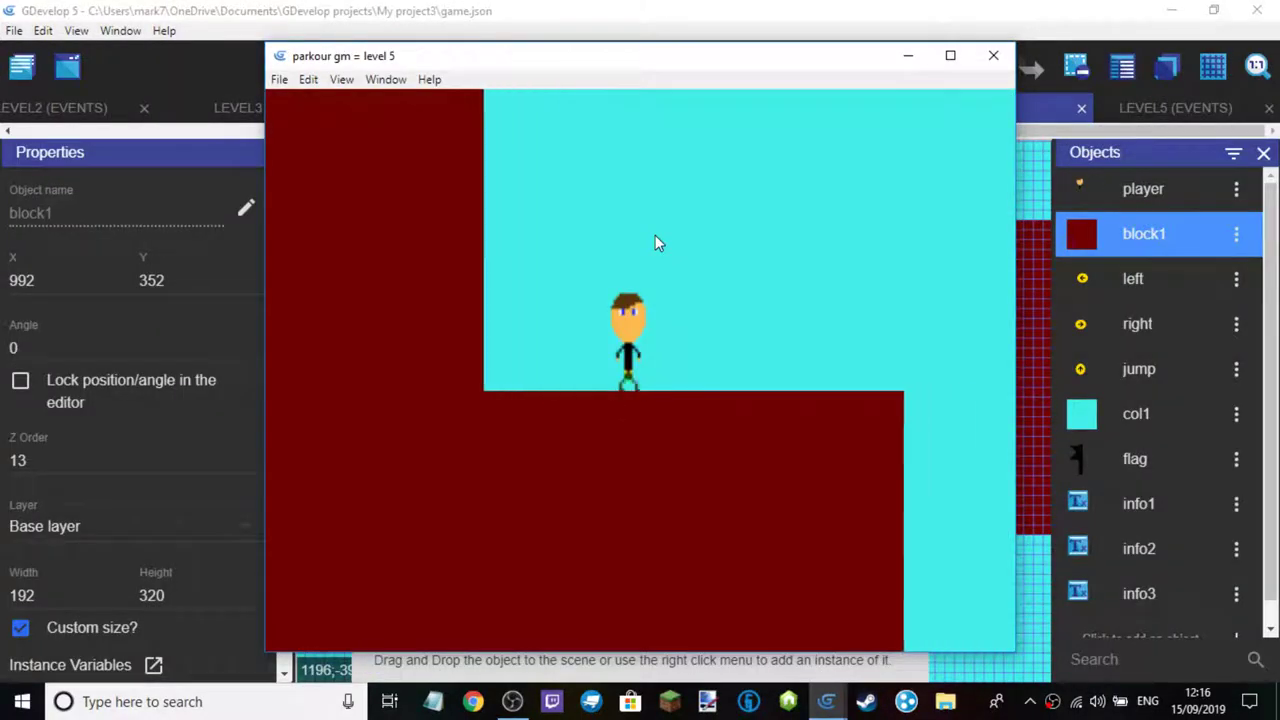
pyautogui.press('space')
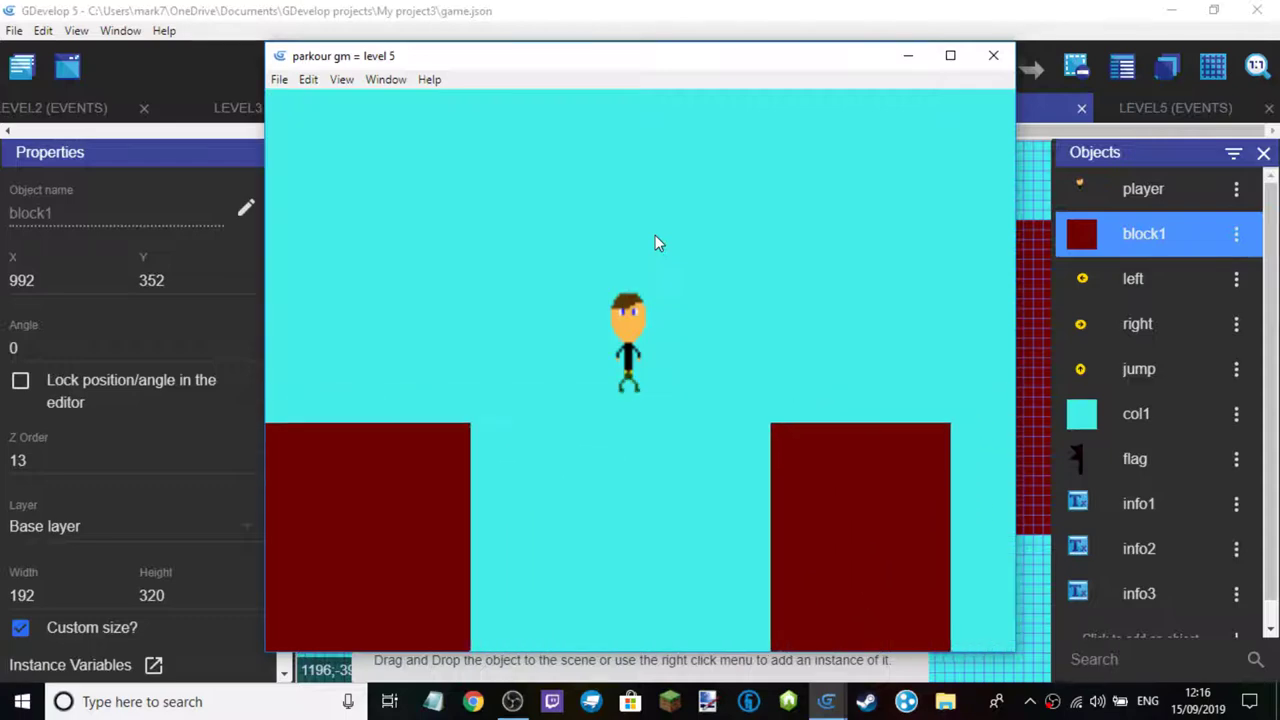
pyautogui.press('Right')
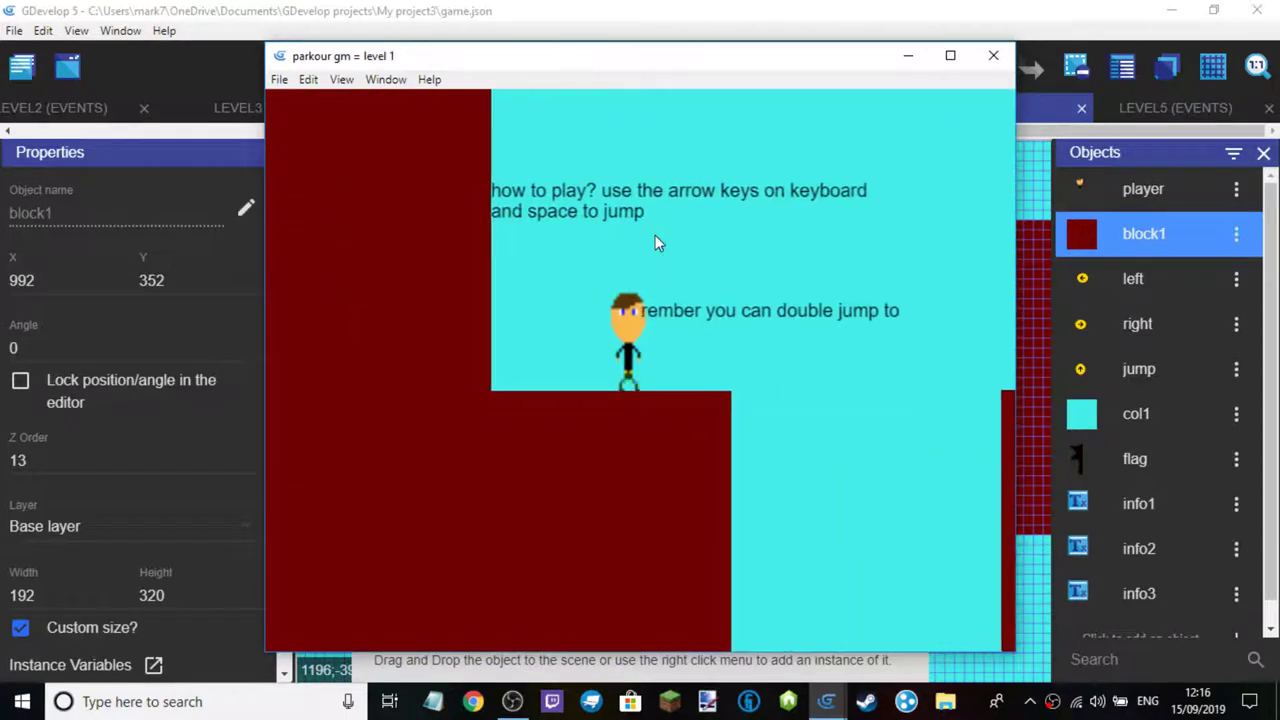
pyautogui.click(993, 55)
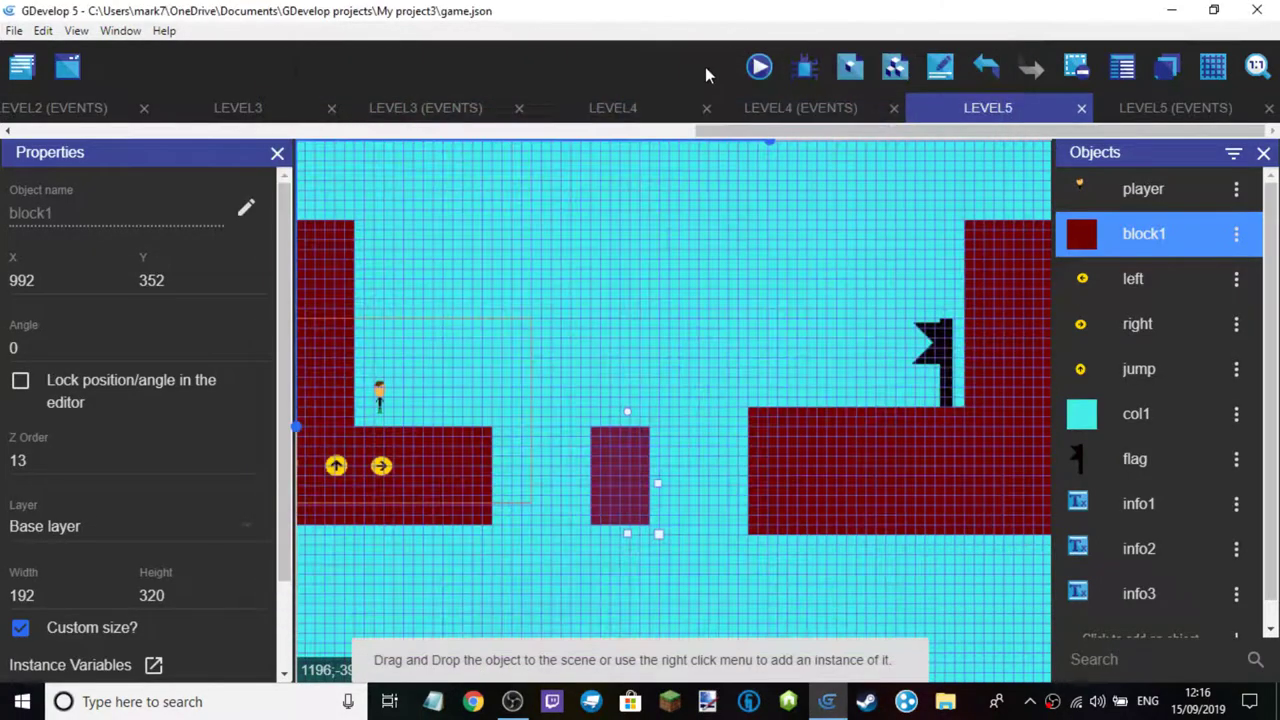
# Preview level5 again, run the player to the floor's edge, check the OBS recording window, and close the preview
pyautogui.click(758, 66)
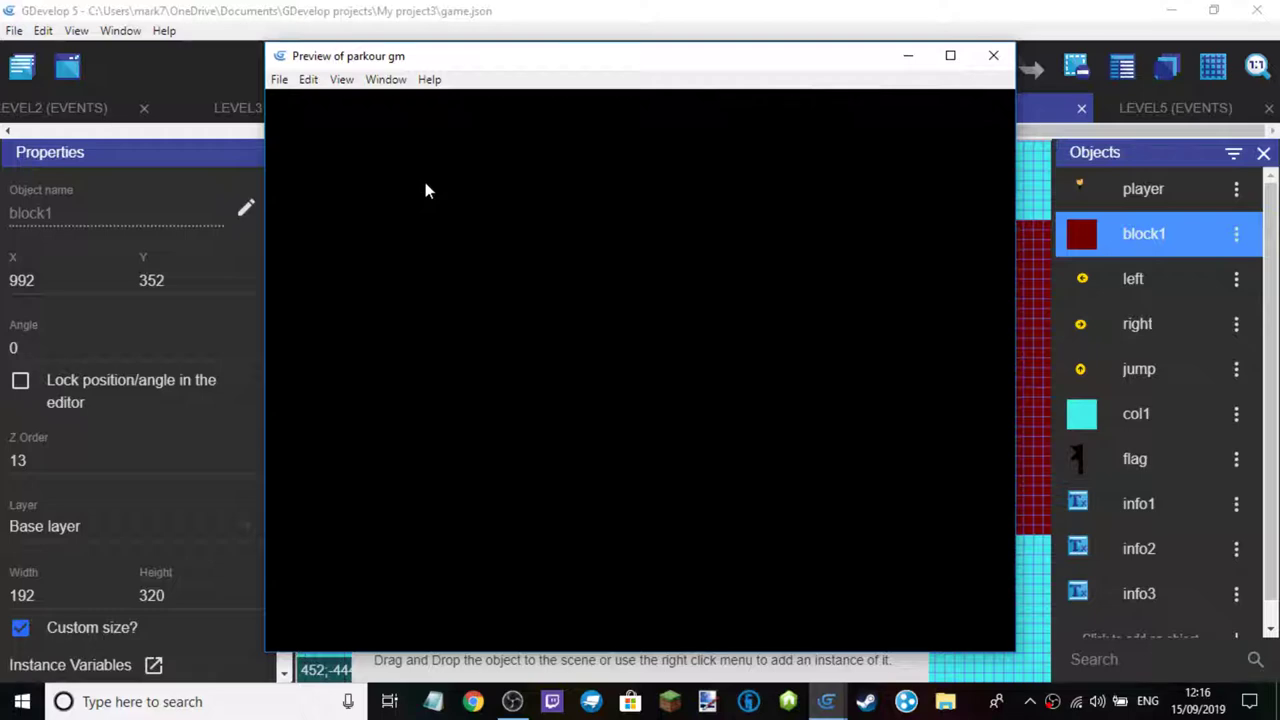
pyautogui.press('Right')
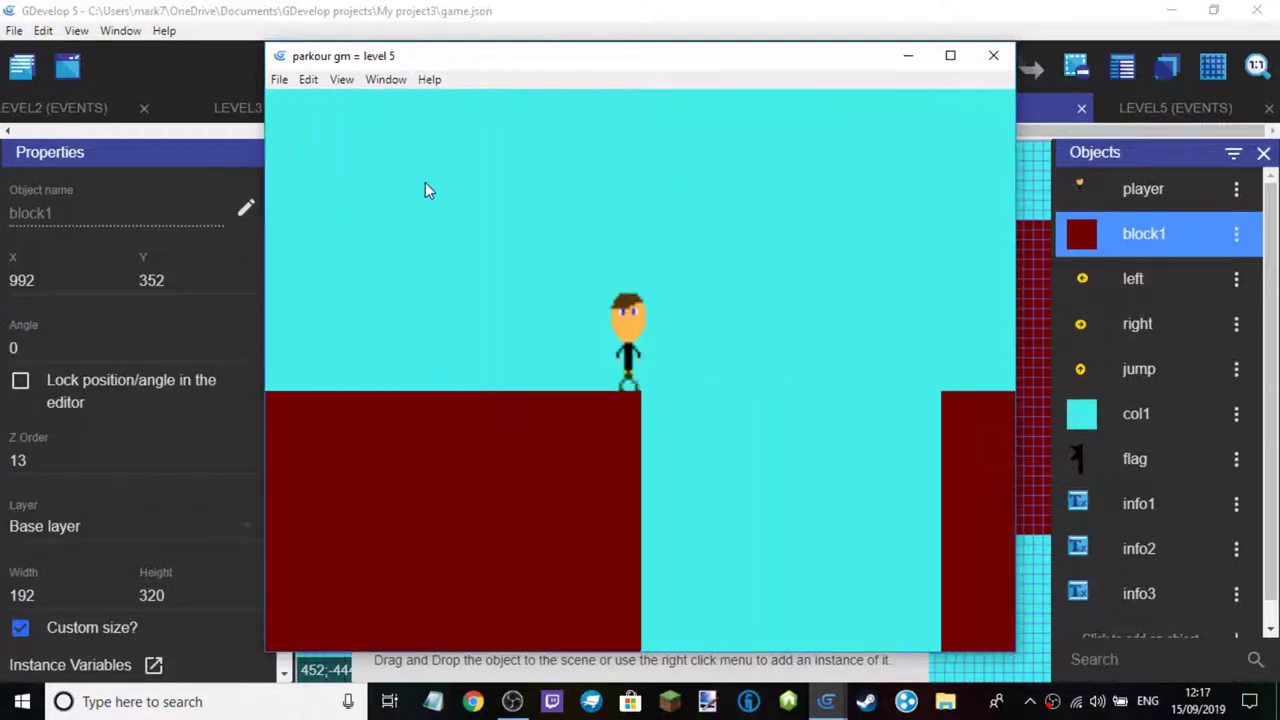
pyautogui.press('Right')
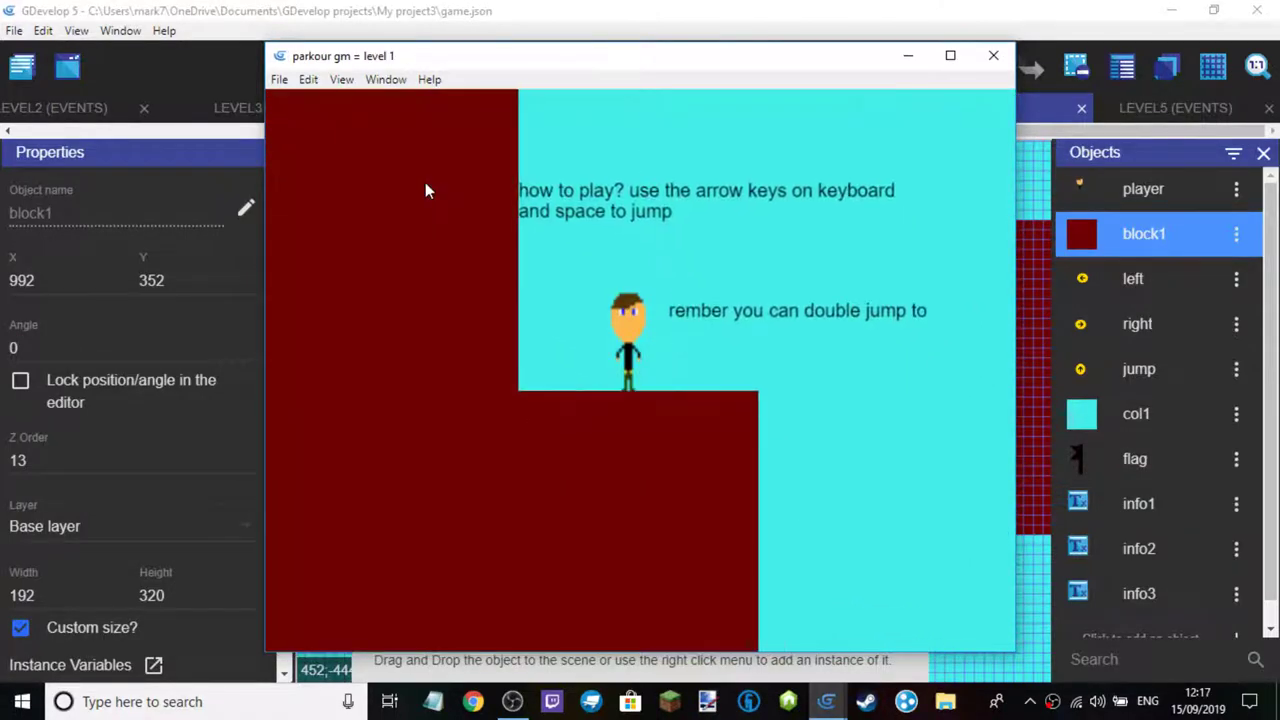
pyautogui.click(512, 701)
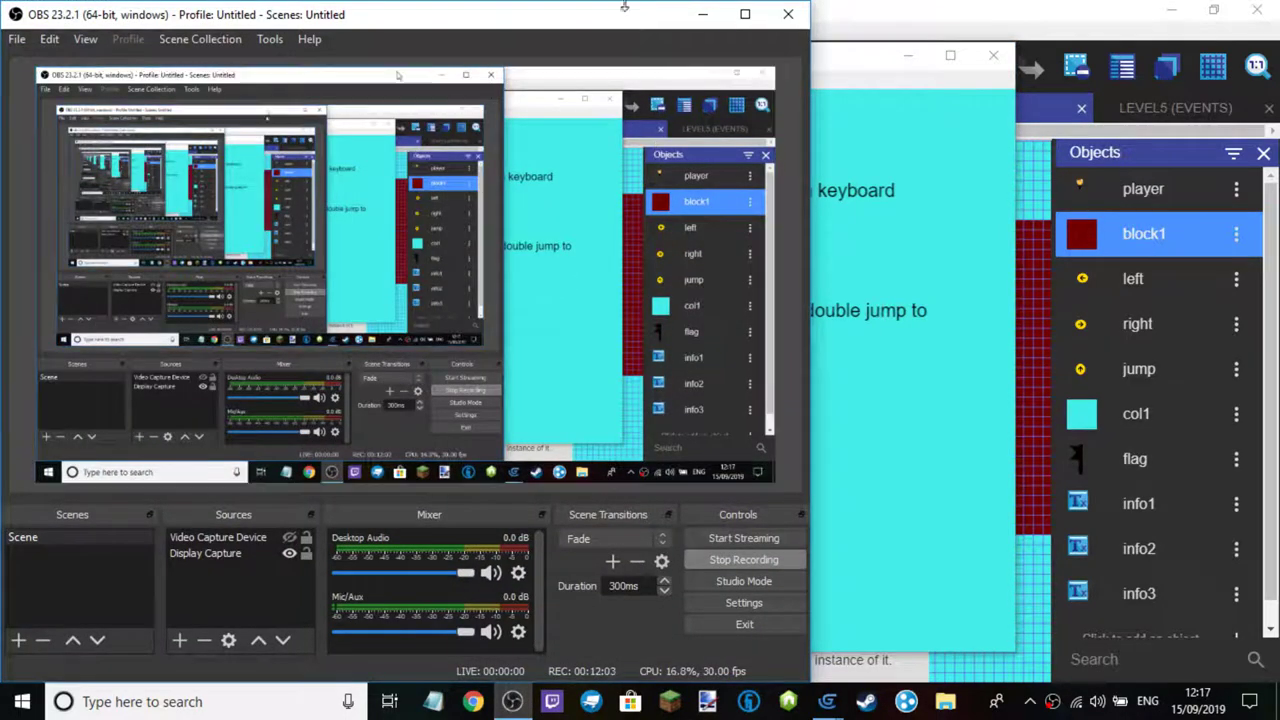
pyautogui.click(1049, 76)
pyautogui.click(993, 56)
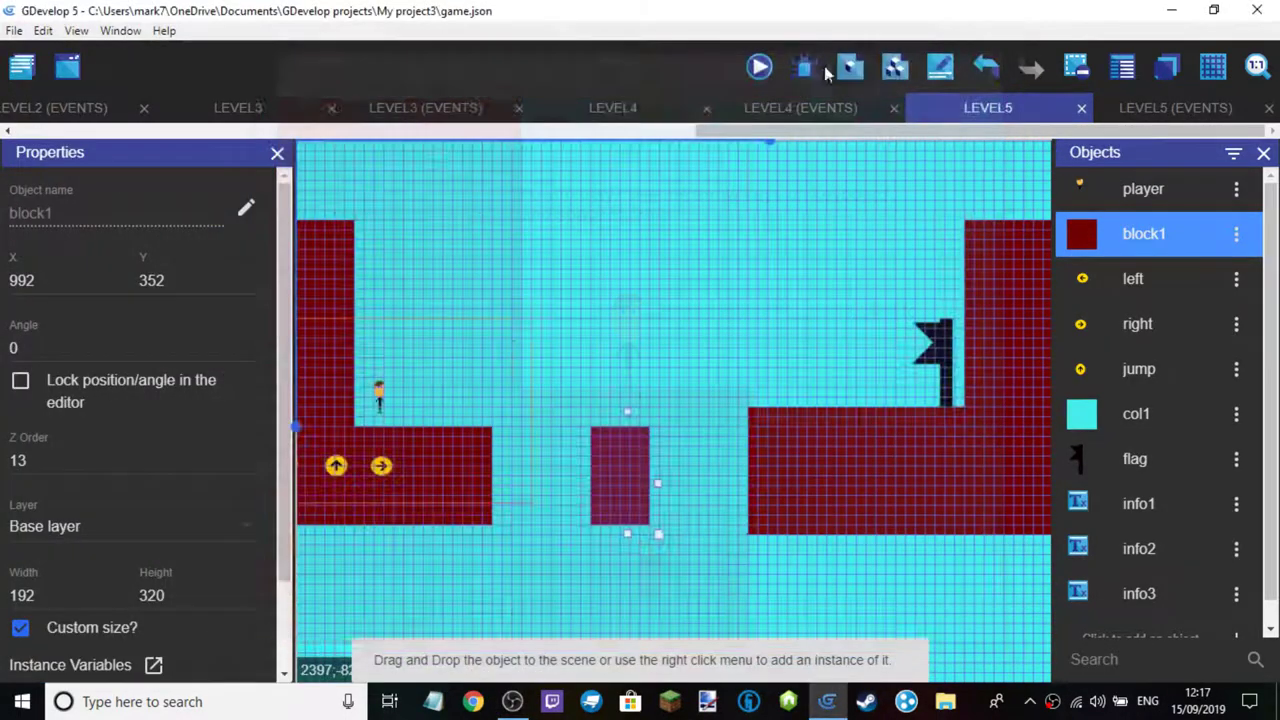
# Preview level5 two more times, moving the player across the first gap toward the pillar, and close each preview window
pyautogui.click(745, 78)
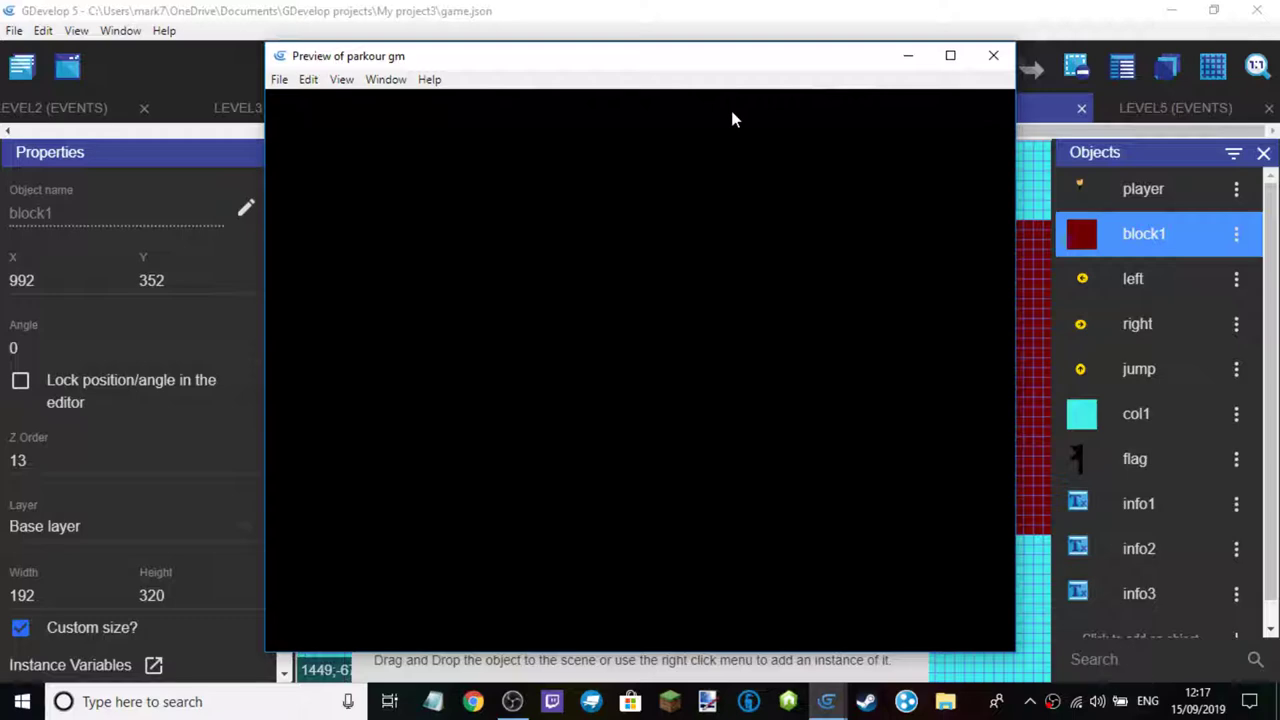
pyautogui.press('Right')
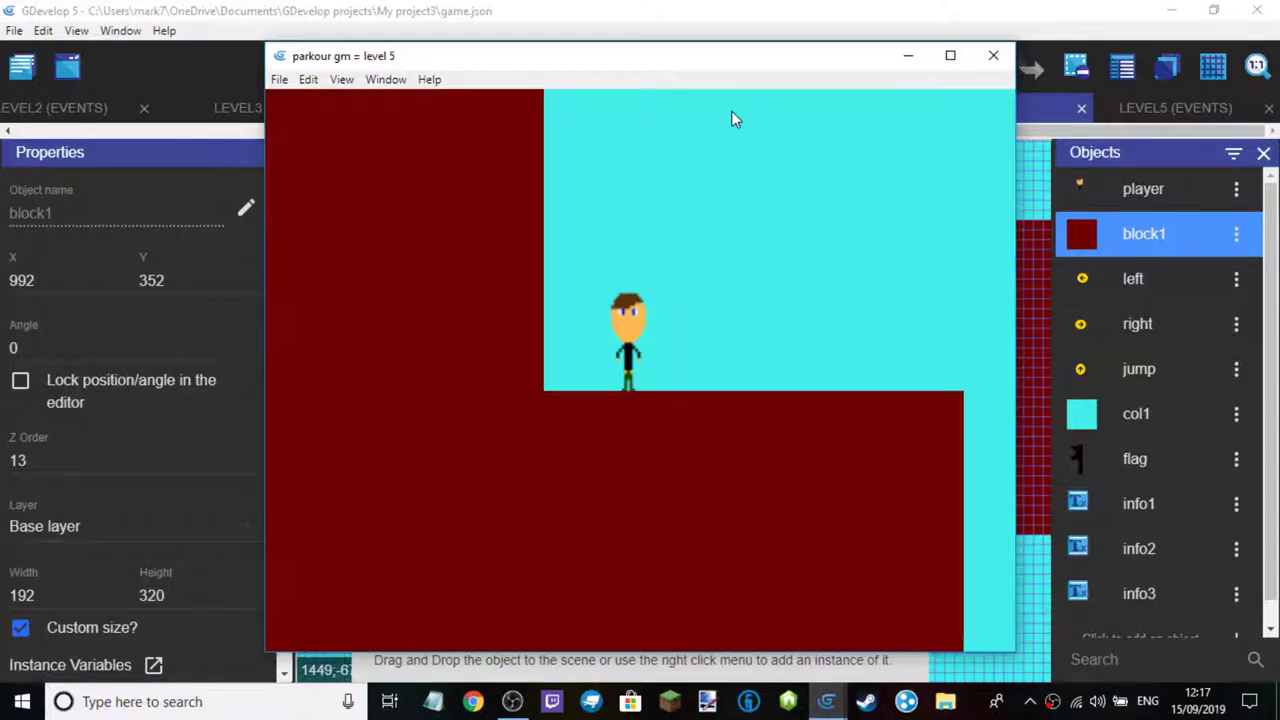
pyautogui.press('Right')
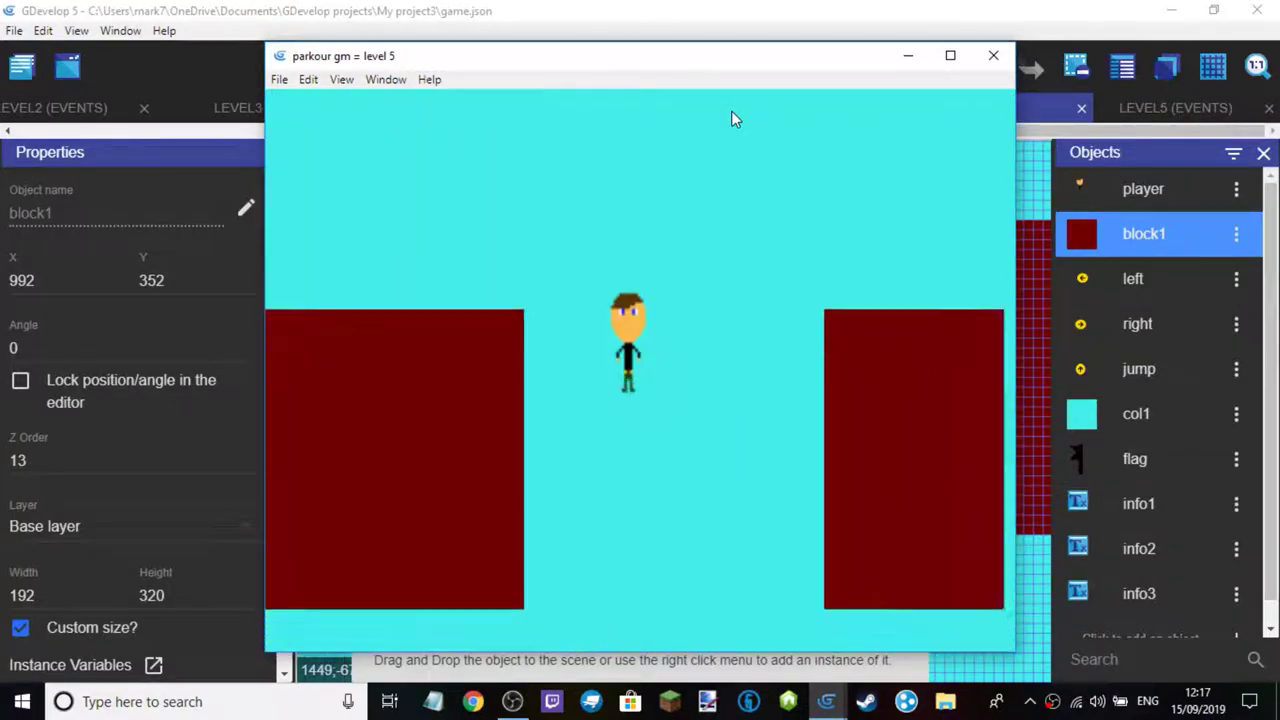
pyautogui.press('Right')
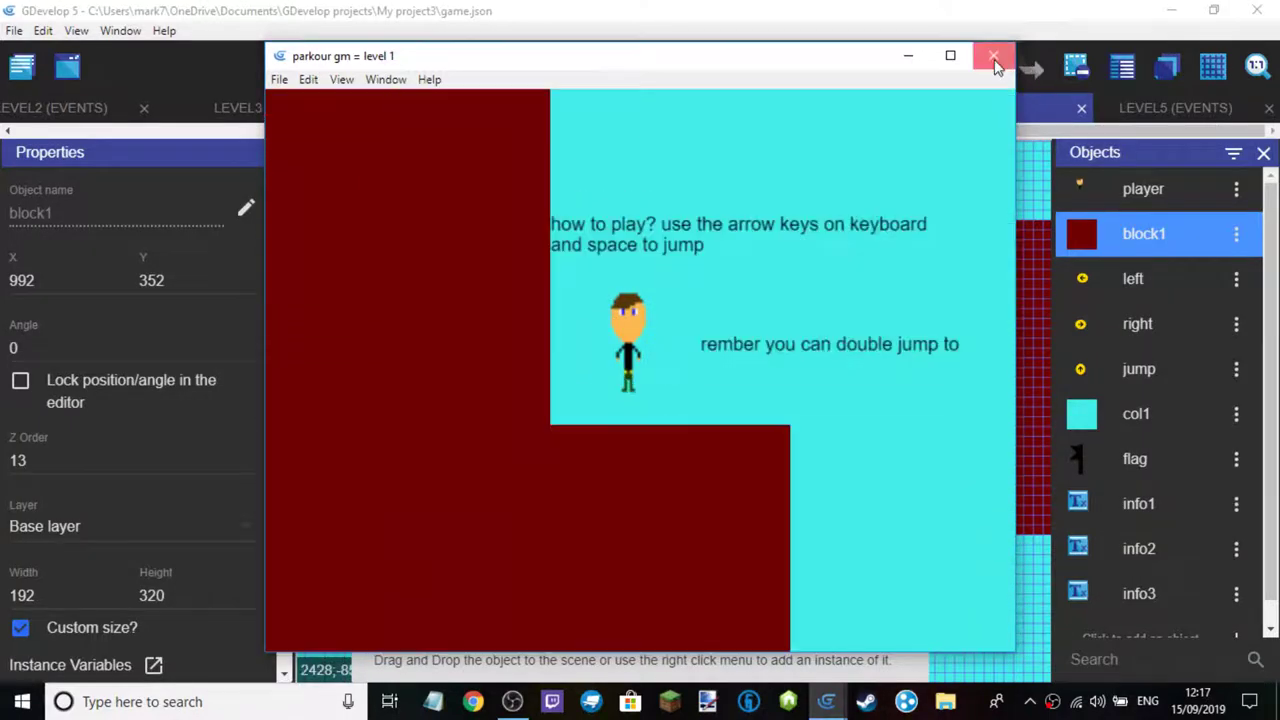
pyautogui.hotkey('alt', 'F4')
pyautogui.click(760, 66)
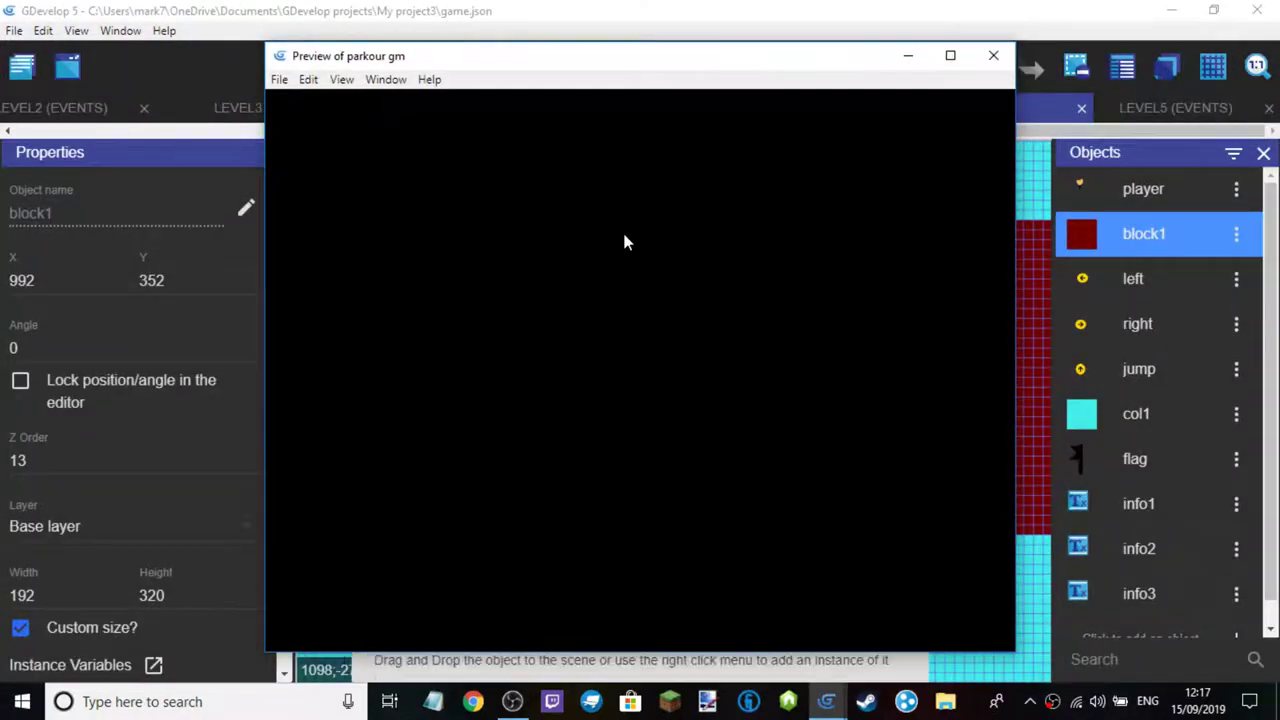
pyautogui.press('Right')
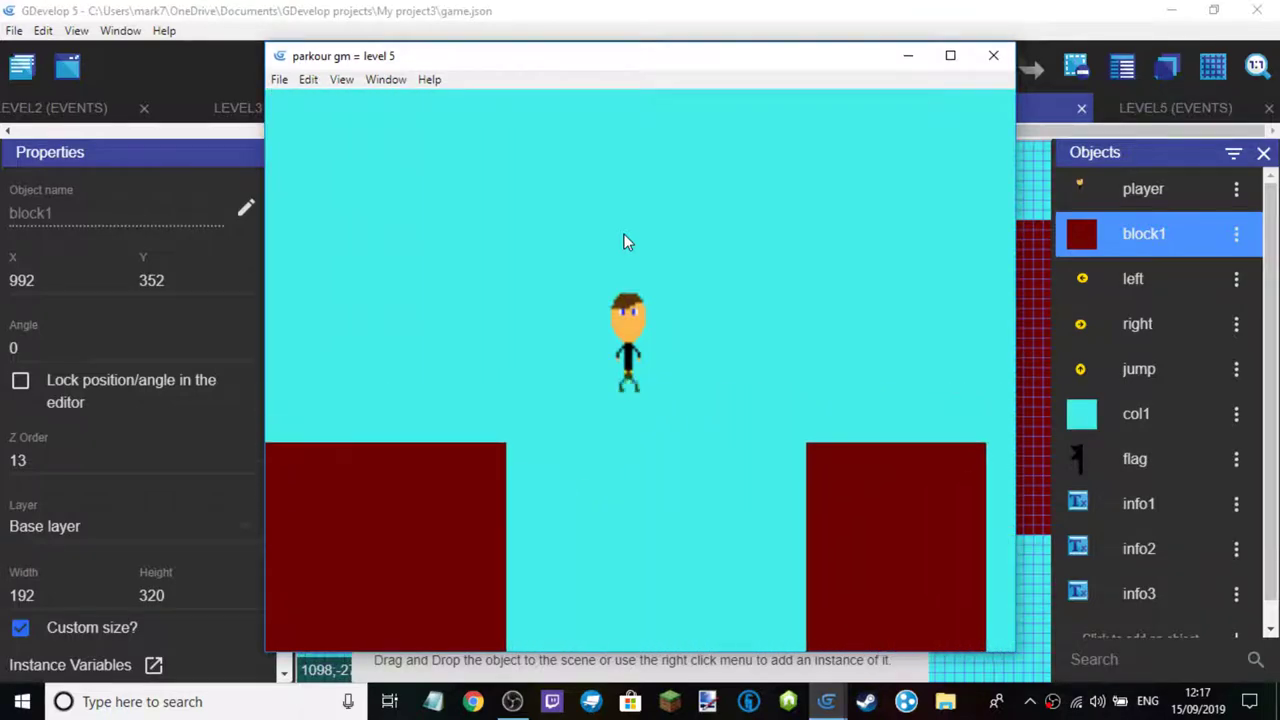
pyautogui.press('Up')
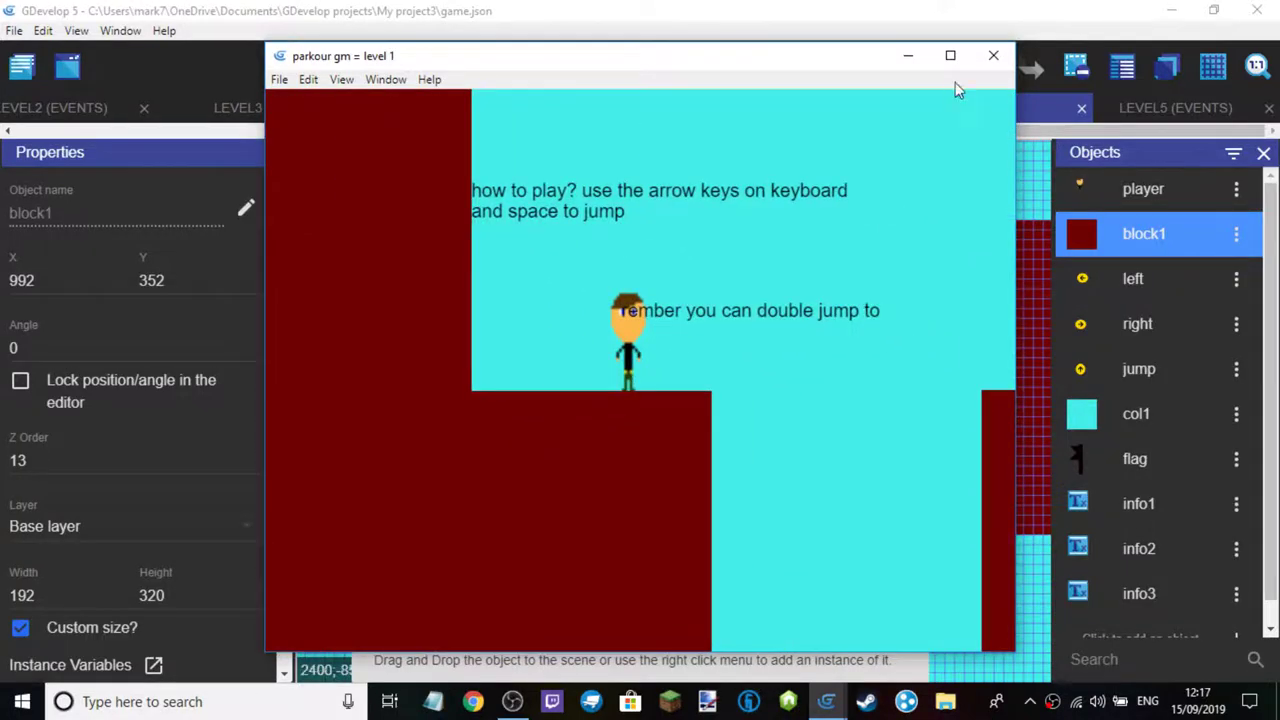
pyautogui.click(993, 55)
# Run two further previews from the level5 layout to retry the pillar crossing toward the flag, closing each one
pyautogui.click(747, 70)
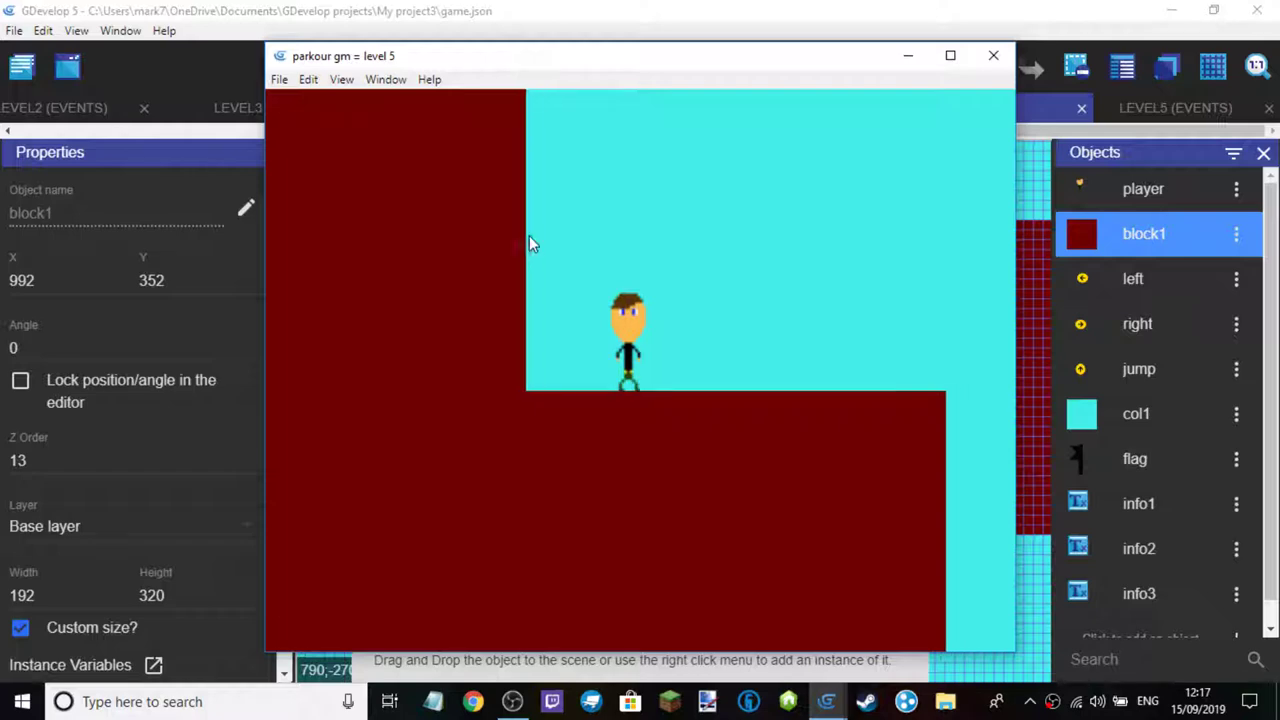
pyautogui.press('Right')
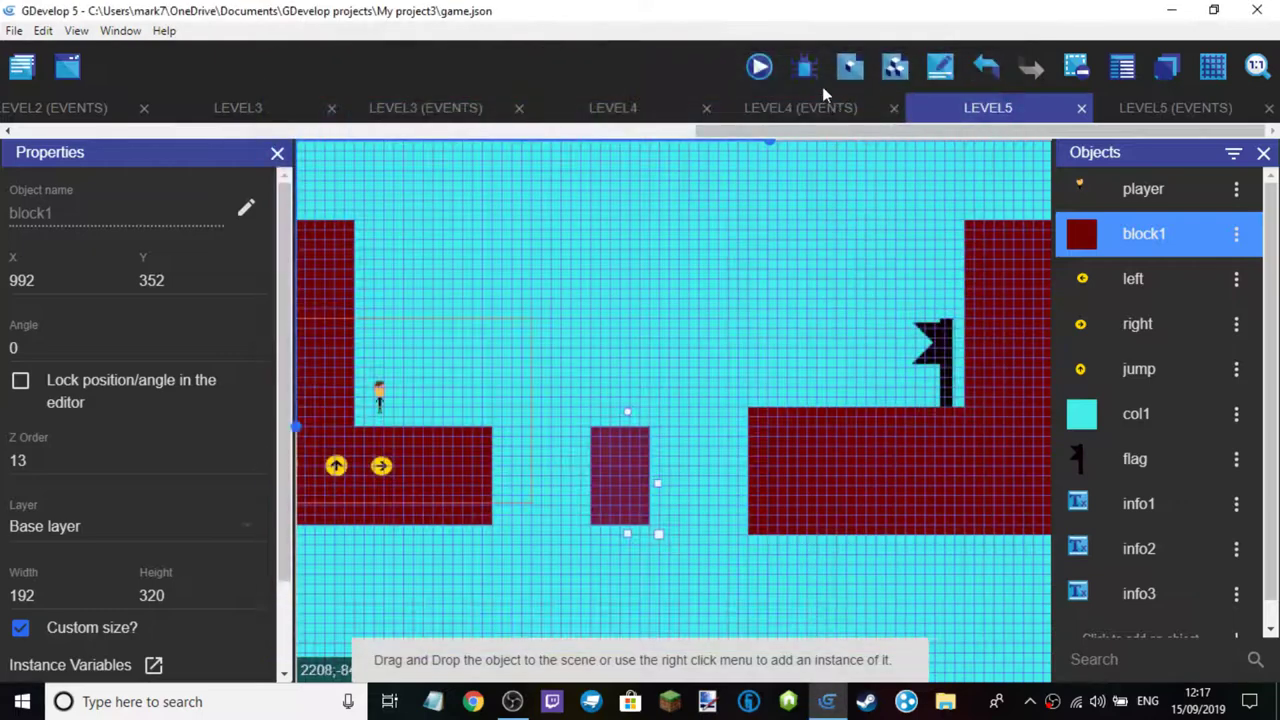
pyautogui.click(759, 66)
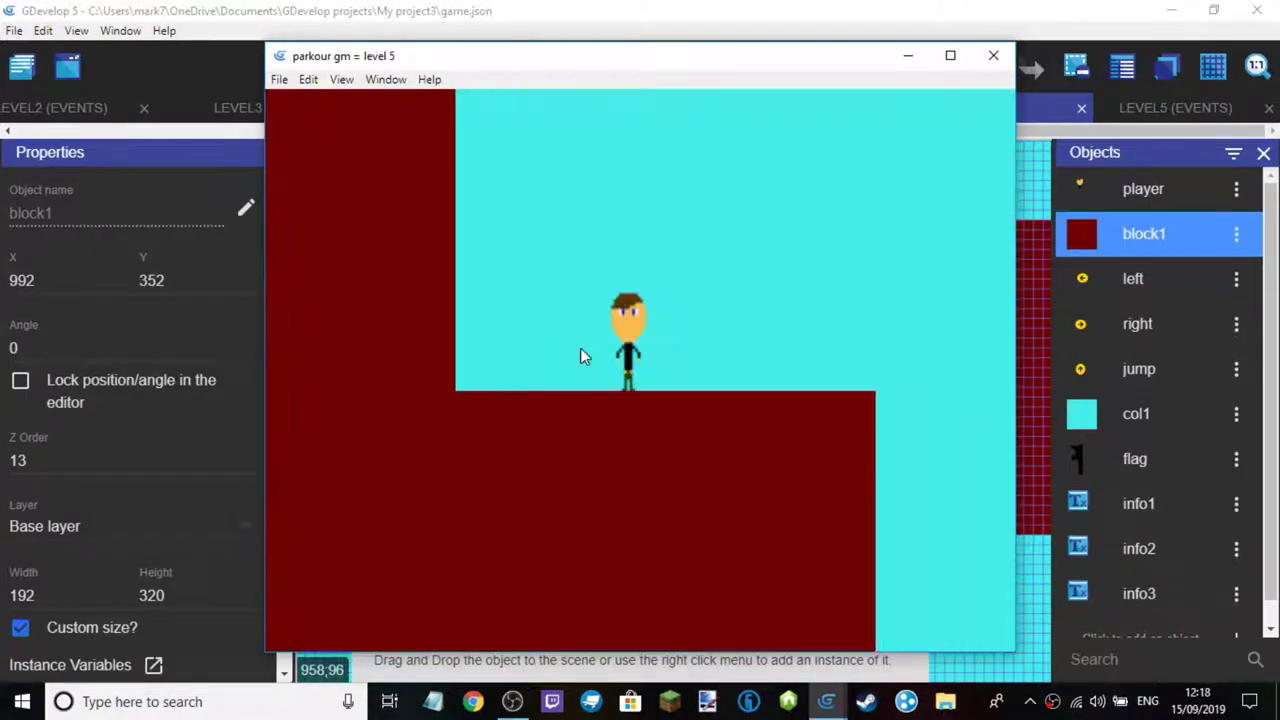
pyautogui.press('Right')
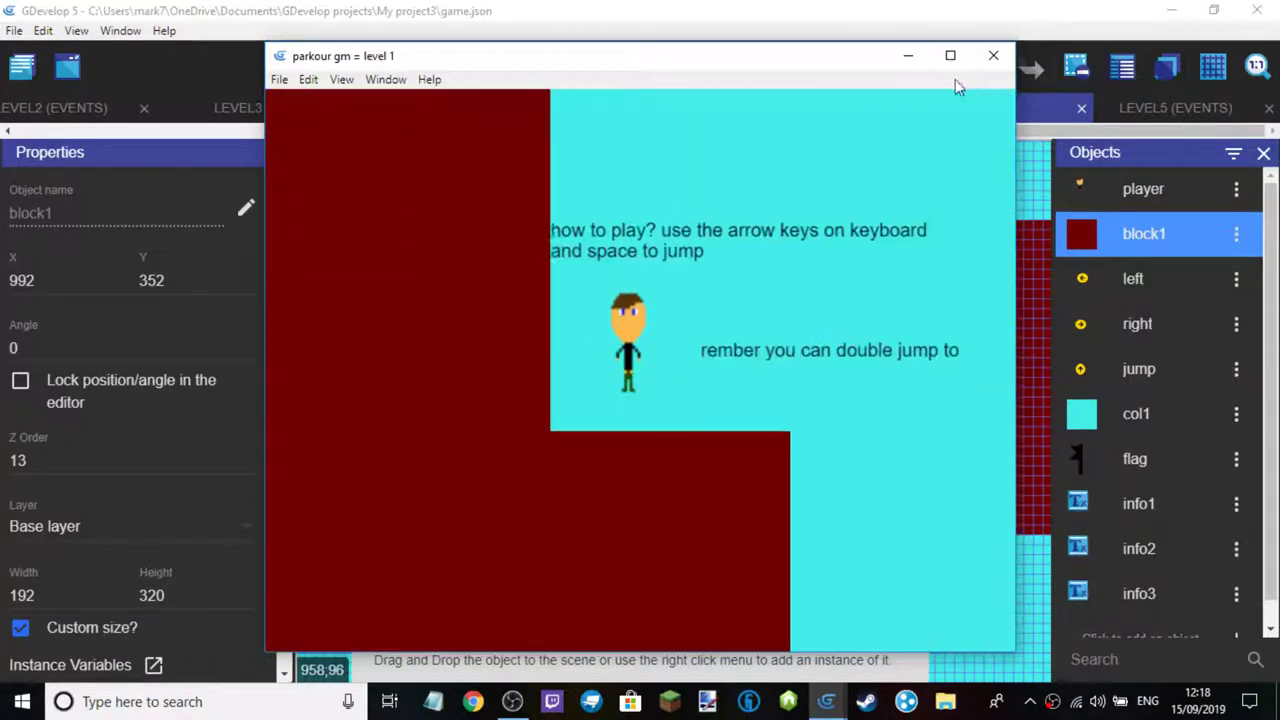
pyautogui.click(993, 55)
# Look through the level5 events down to the animations group, and preview the jump from there, closing the preview window
pyautogui.click(1129, 110)
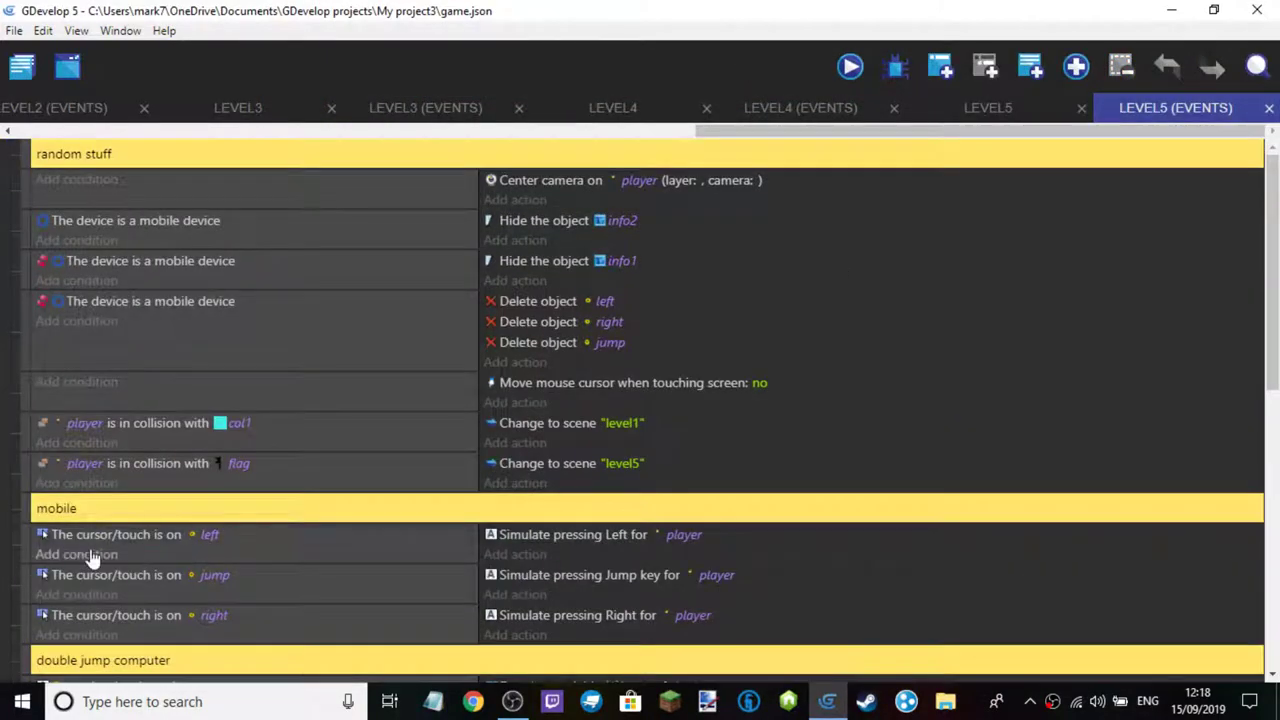
pyautogui.scroll(-7, 267, 514)
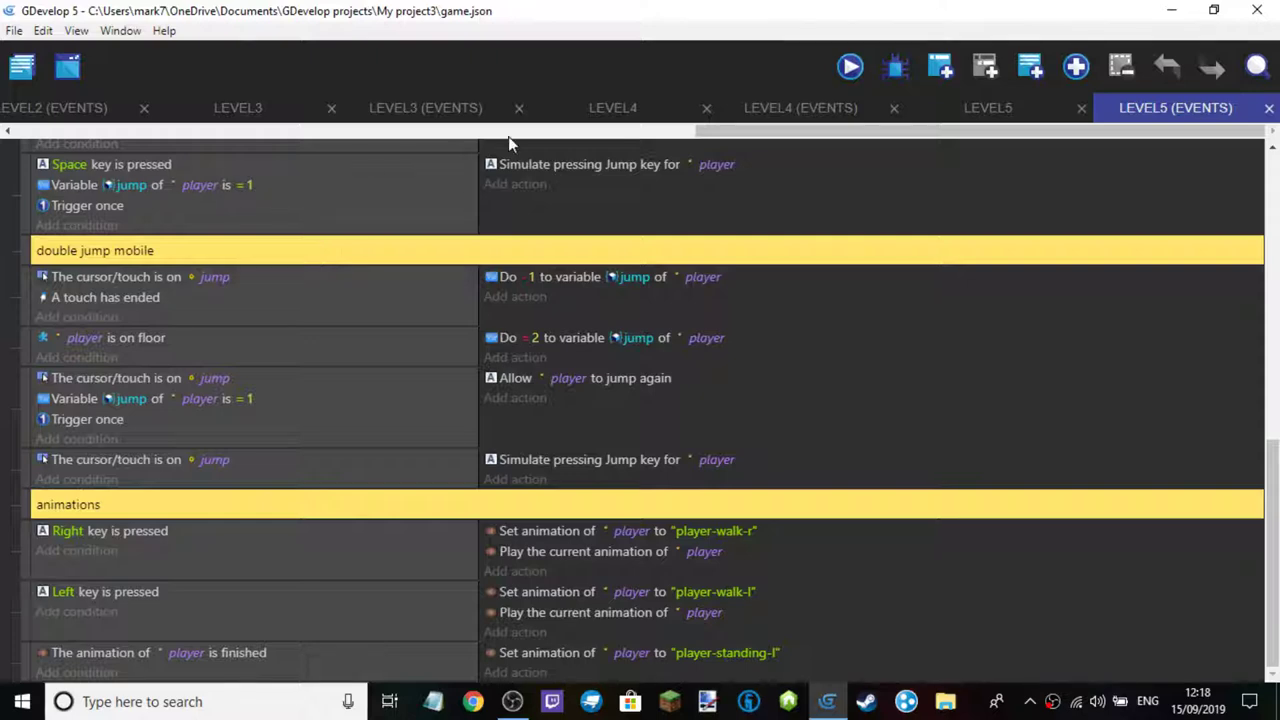
pyautogui.click(849, 68)
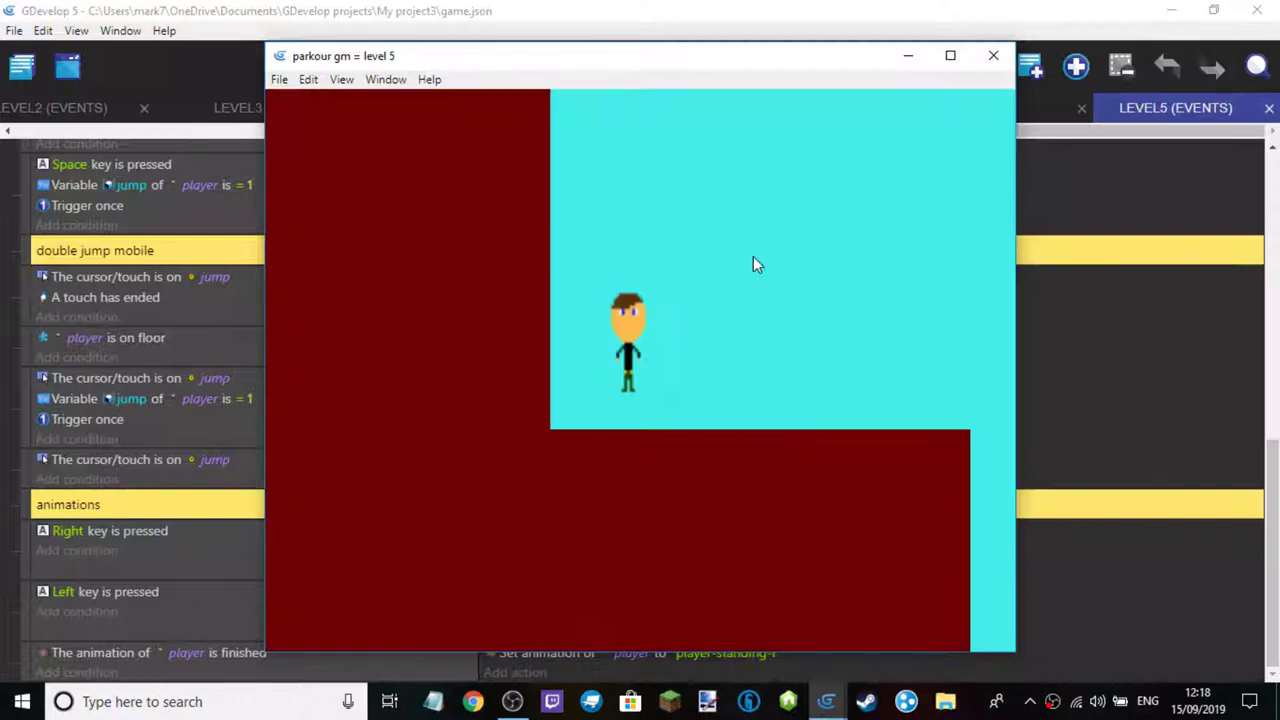
pyautogui.press('Right')
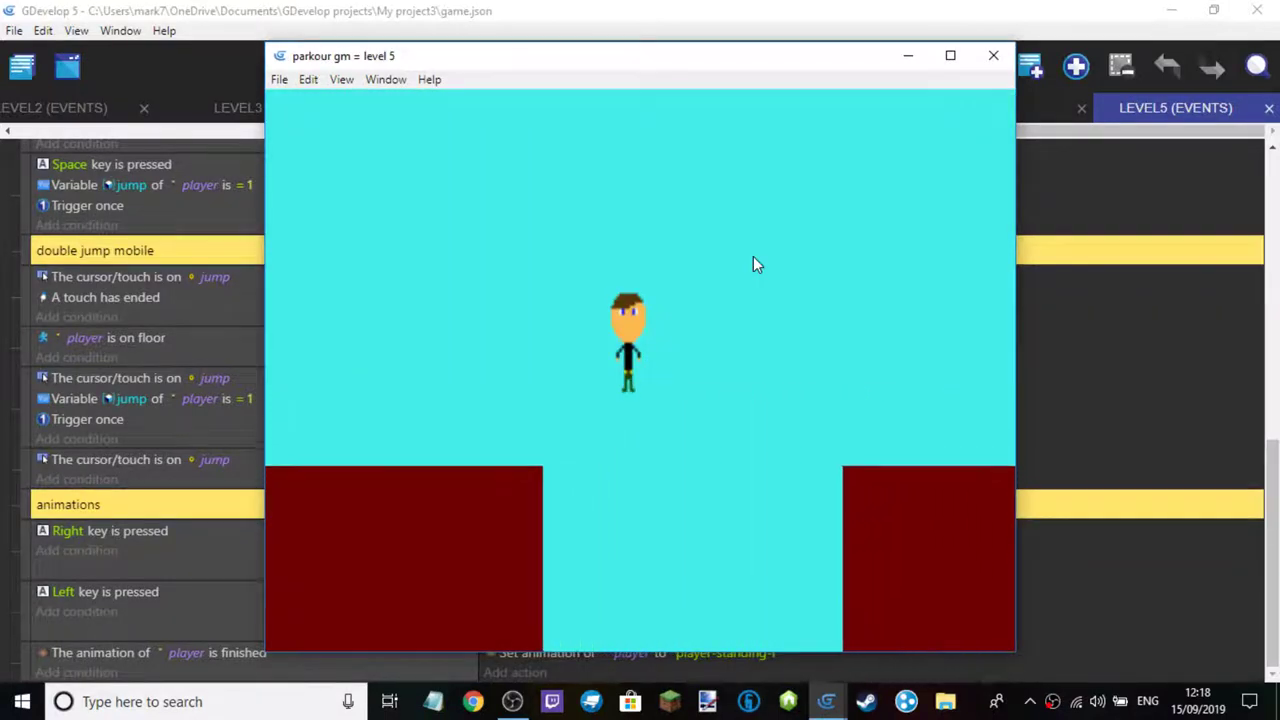
pyautogui.press('Right')
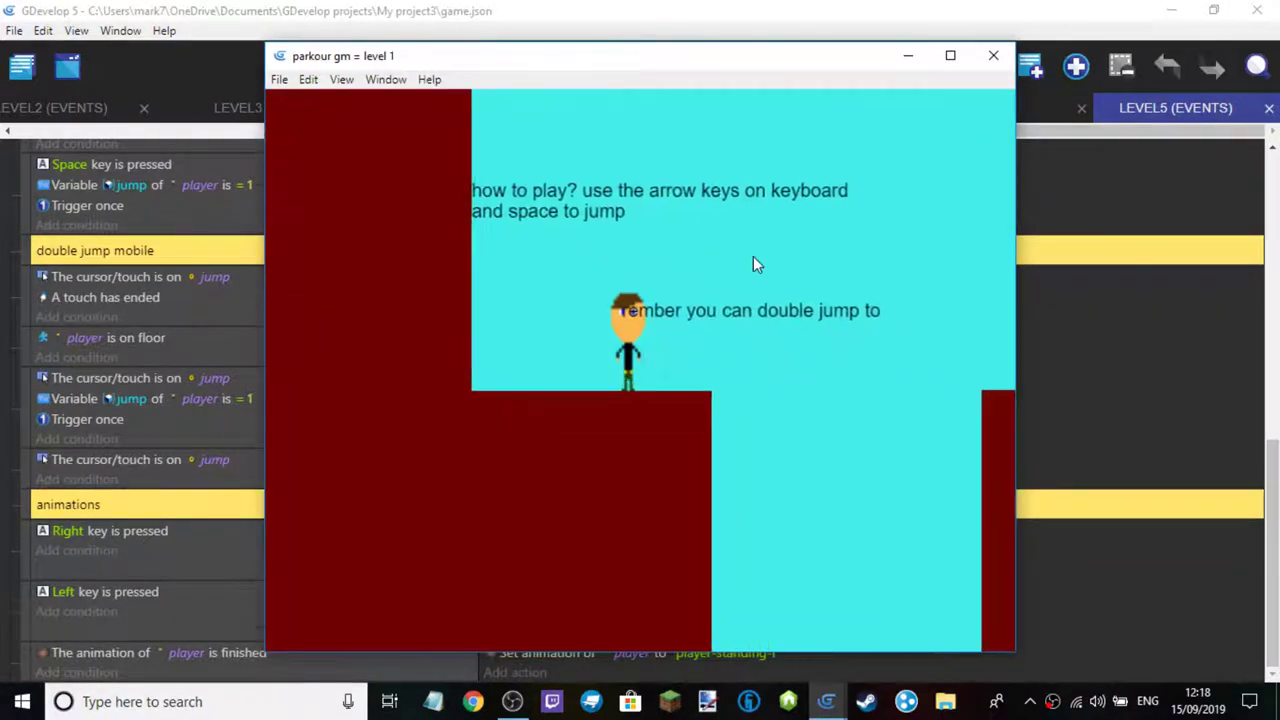
pyautogui.click(993, 56)
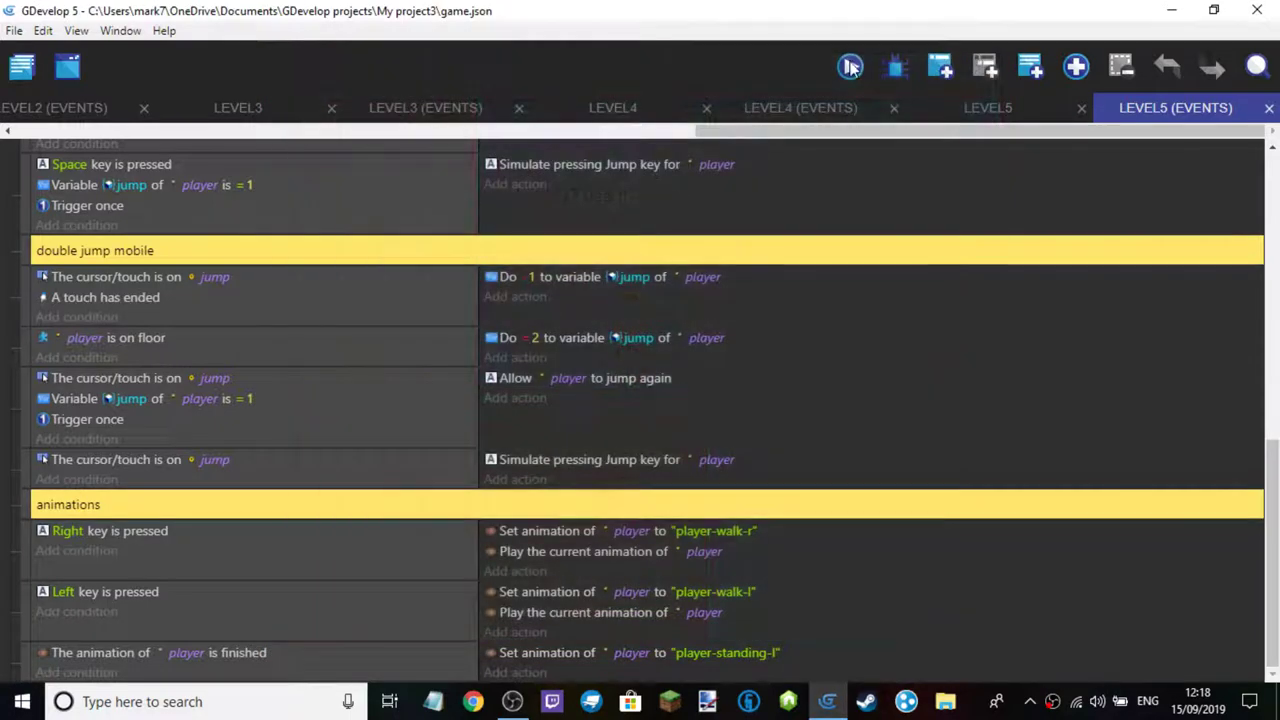
# Test level5 in two previews launched from its events sheet, running and jumping the player off the starting floor, and close each preview
pyautogui.click(557, 340)
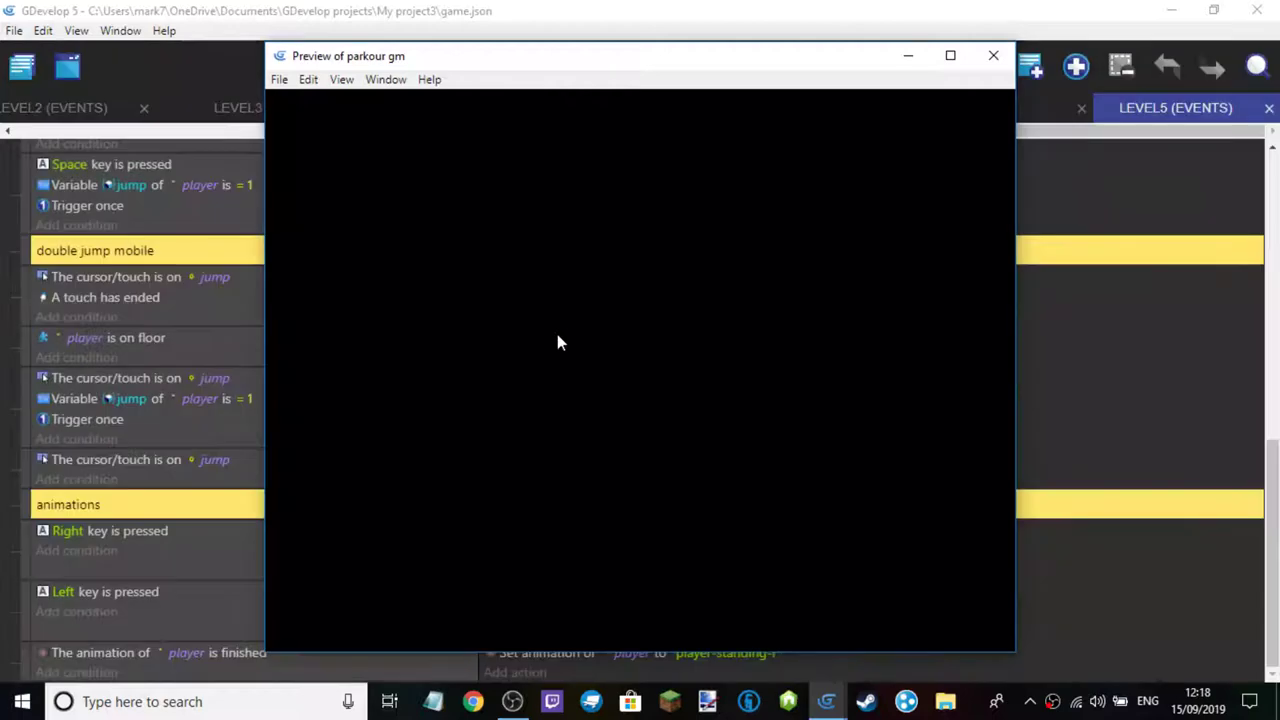
pyautogui.press('Right')
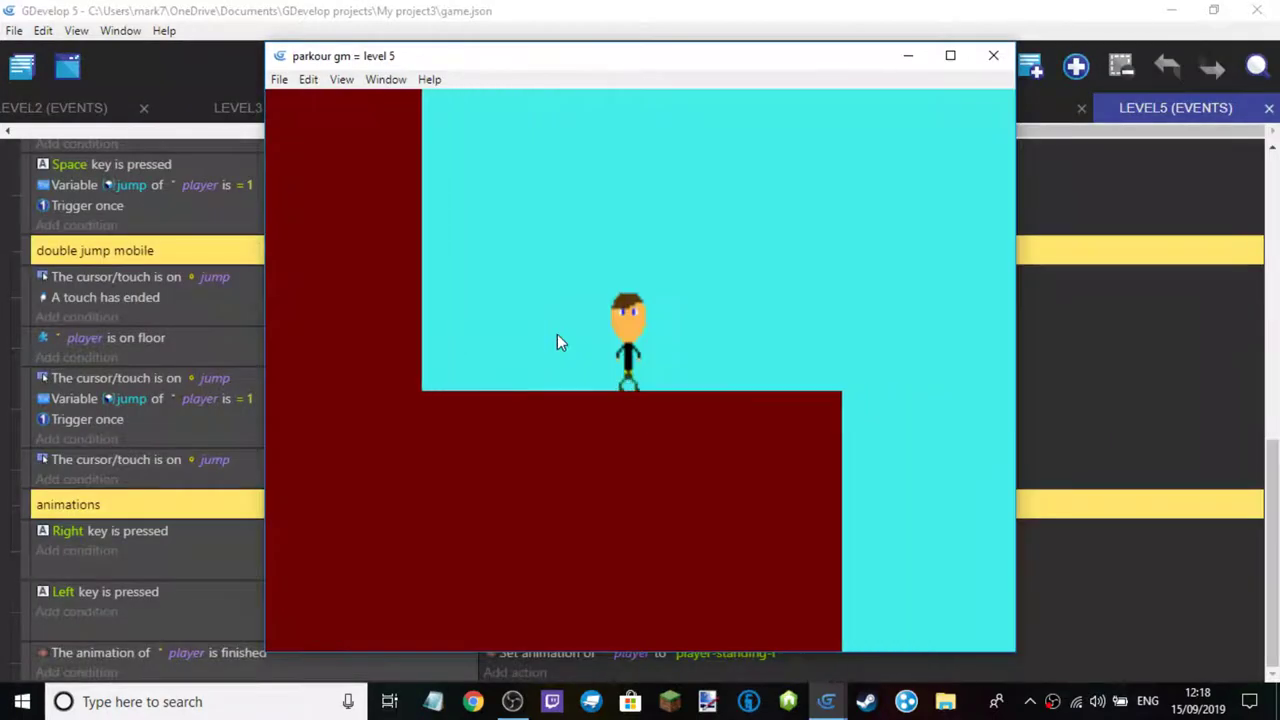
pyautogui.press('Right')
pyautogui.press('space')
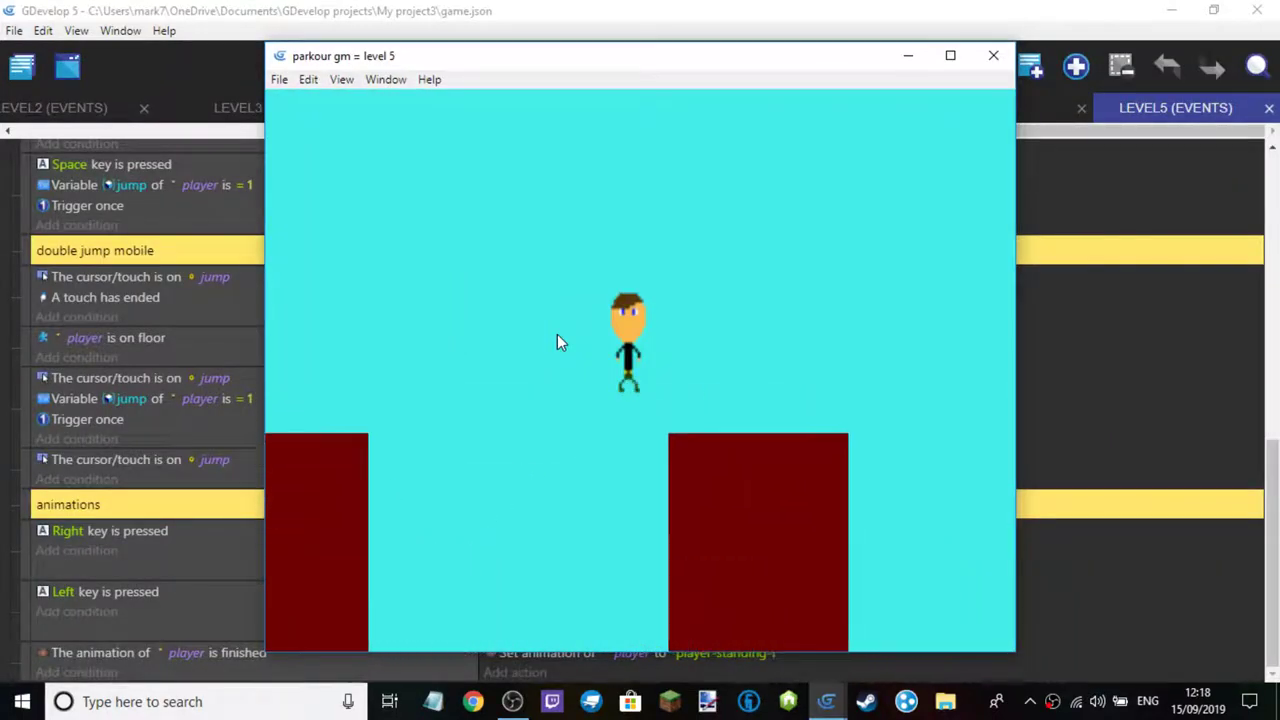
pyautogui.click(993, 55)
pyautogui.click(850, 66)
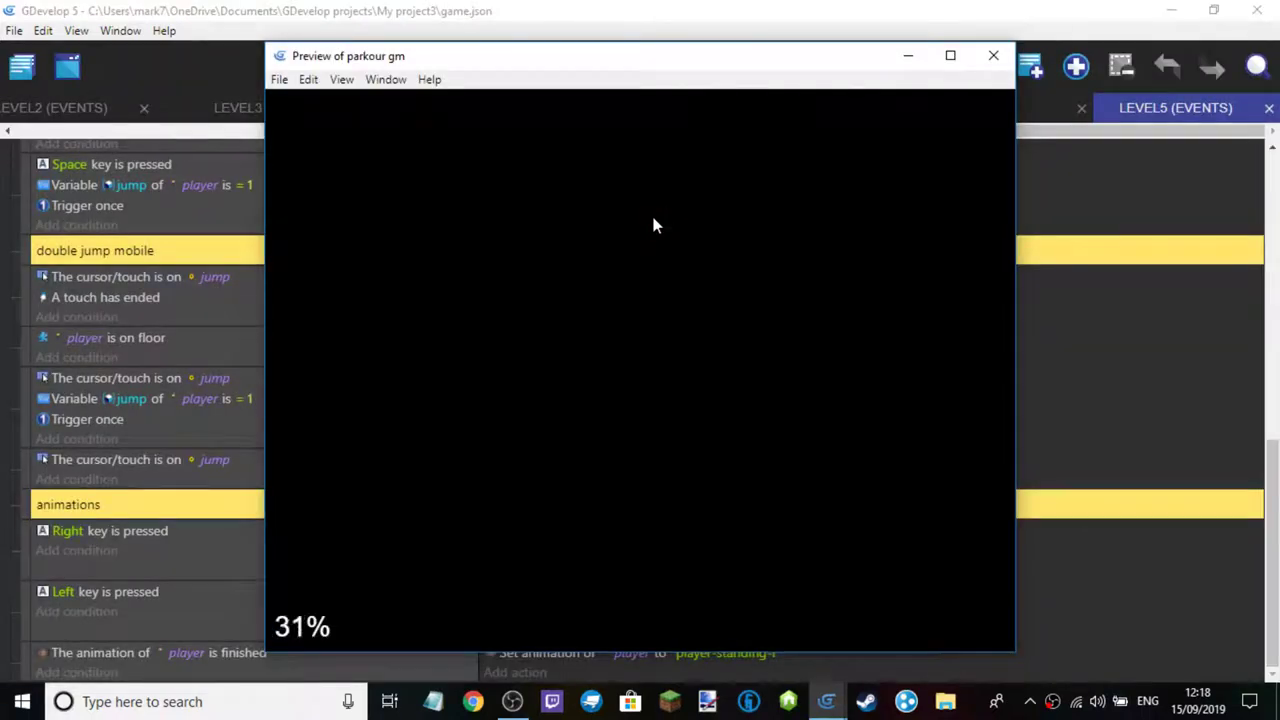
pyautogui.press('Right')
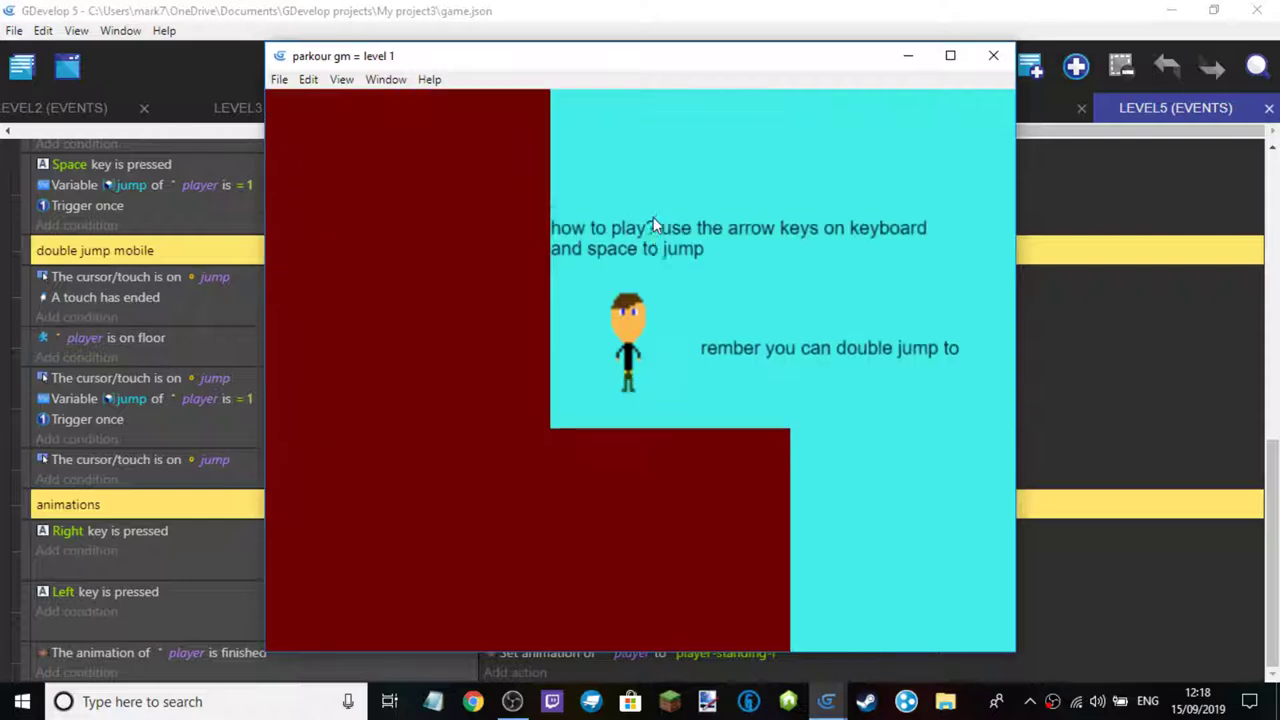
pyautogui.click(994, 56)
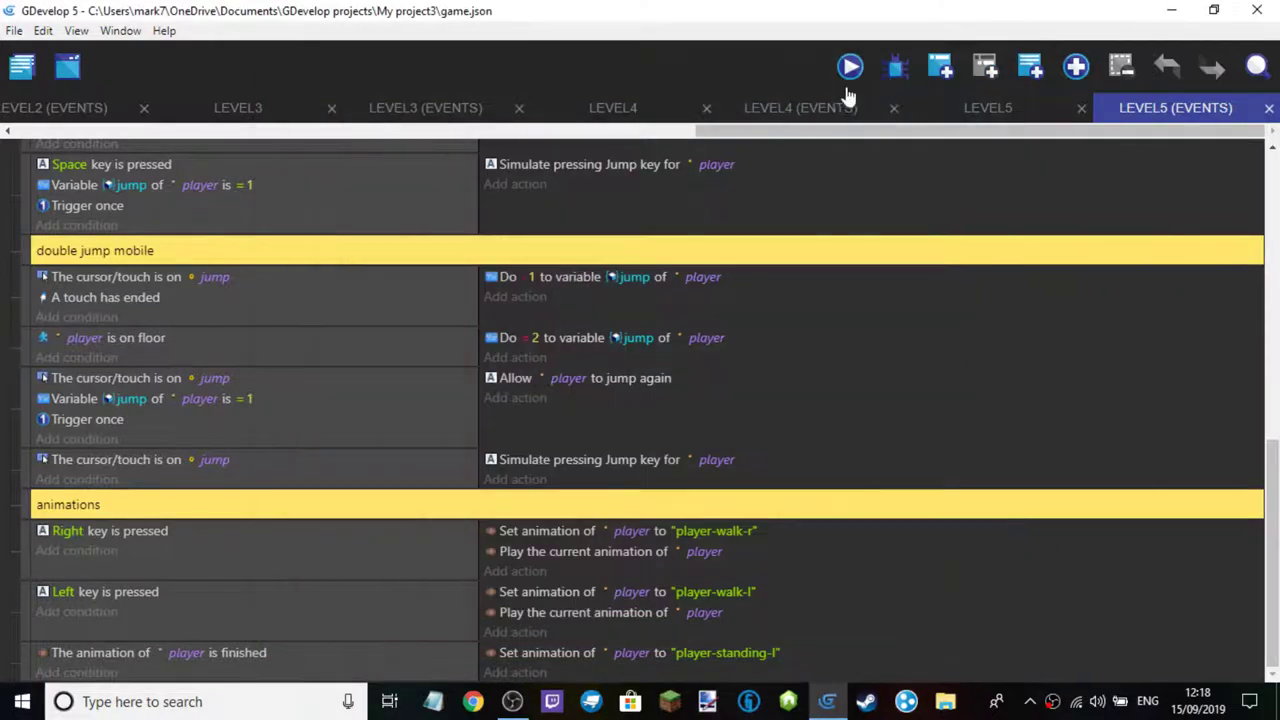
# Retry the first gap in two more level5 previews, moving the player right toward the middle pillar, and close each window
pyautogui.click(849, 67)
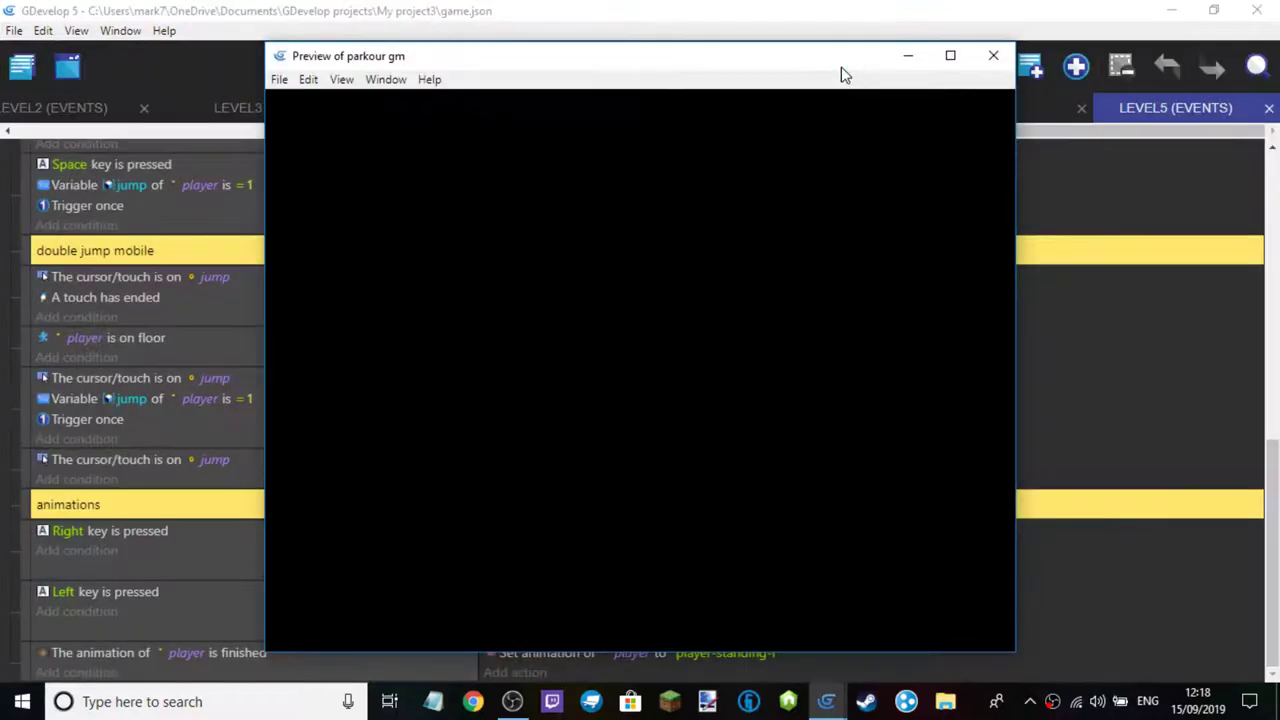
pyautogui.press('Right')
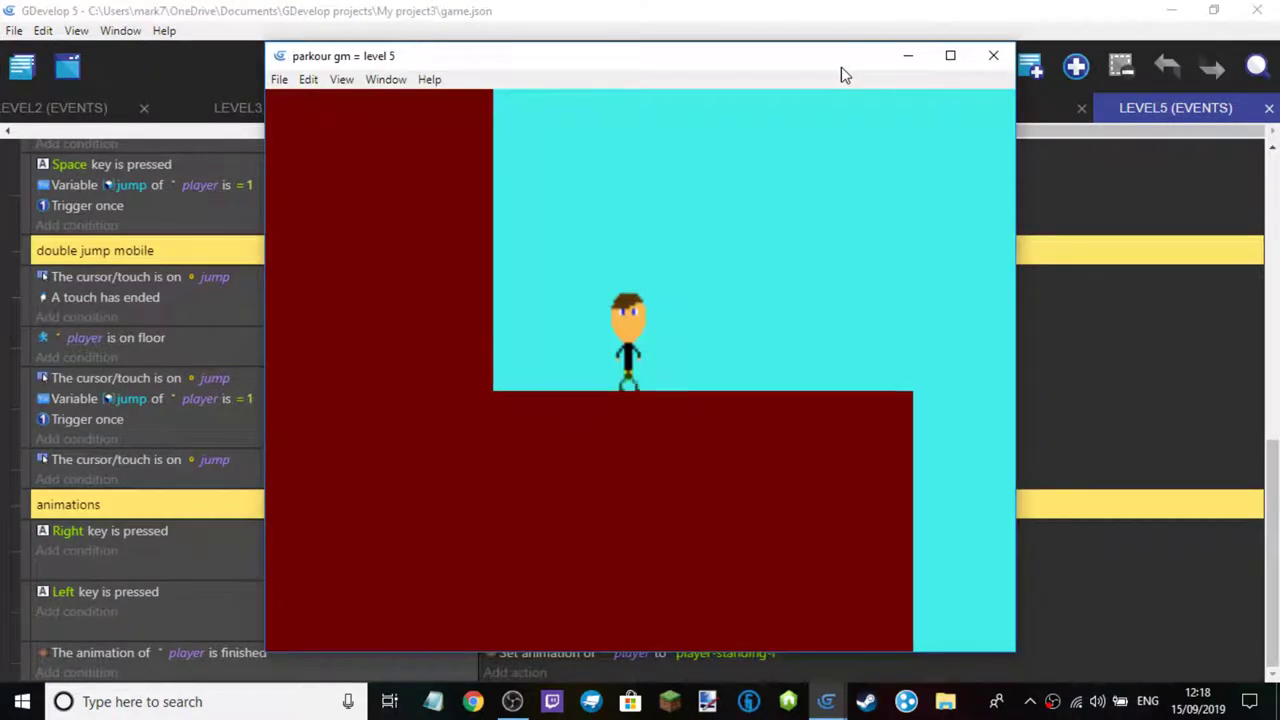
pyautogui.press('Right')
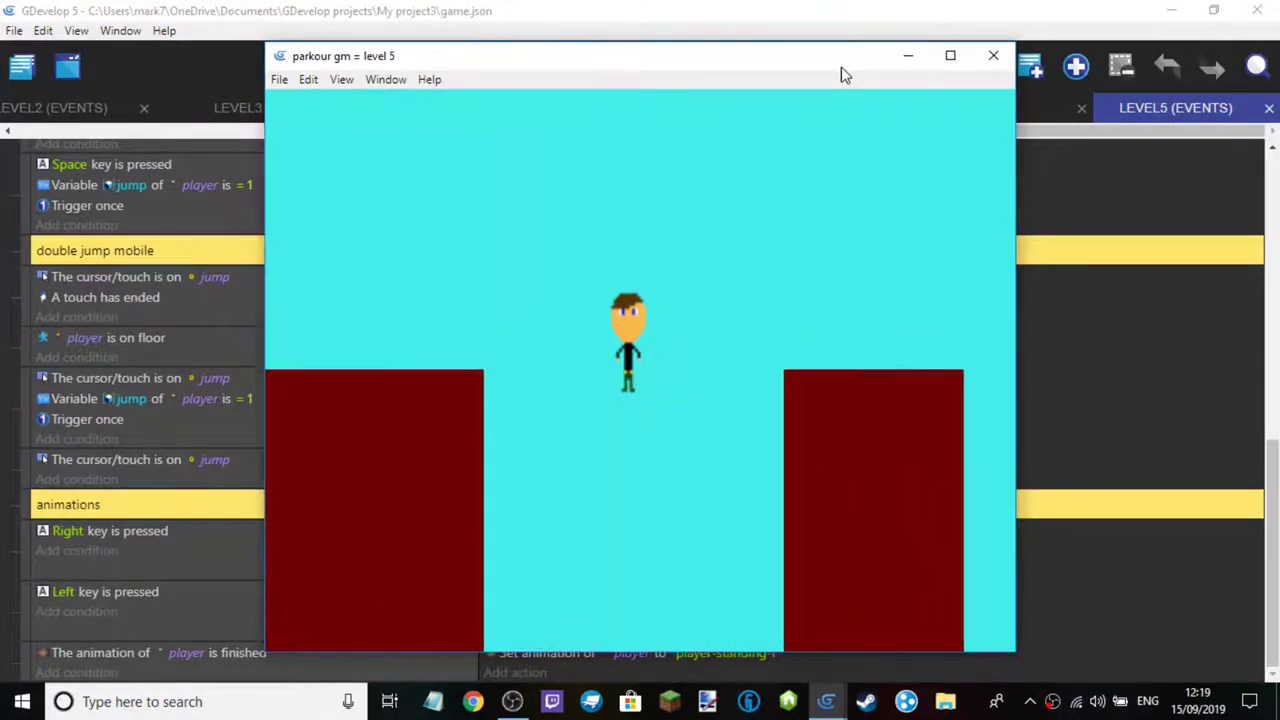
pyautogui.click(993, 55)
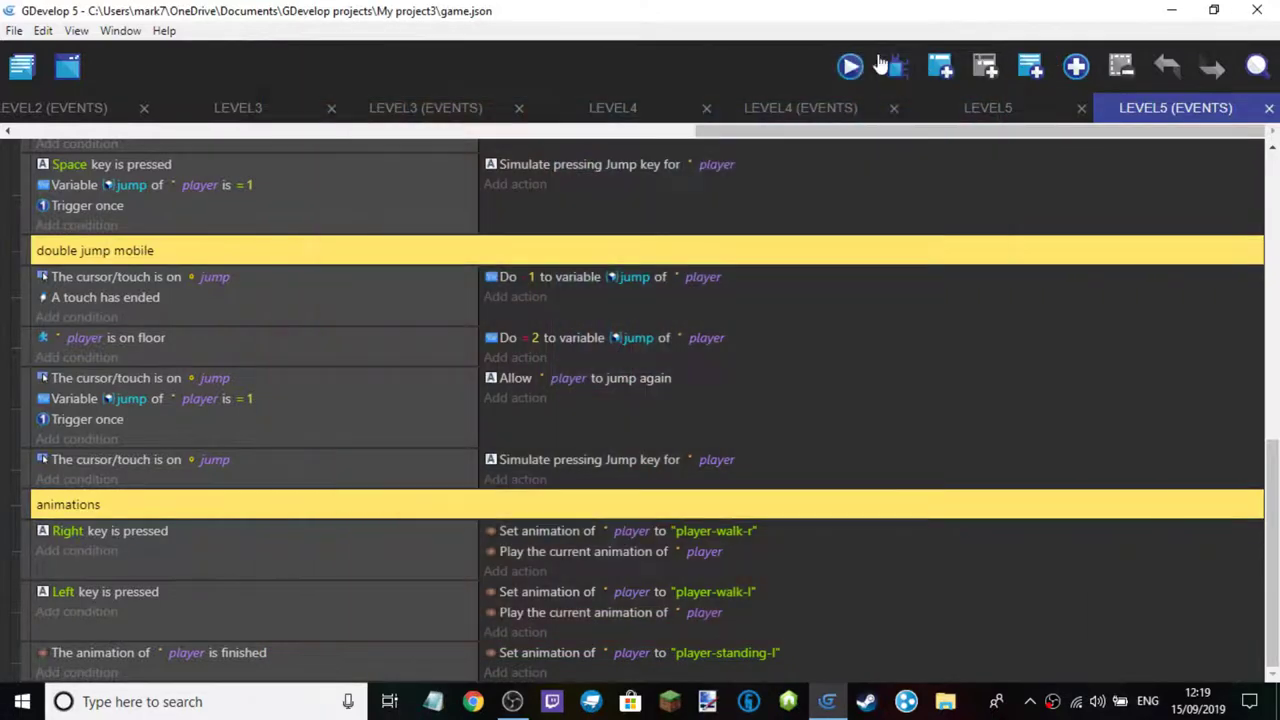
pyautogui.click(849, 66)
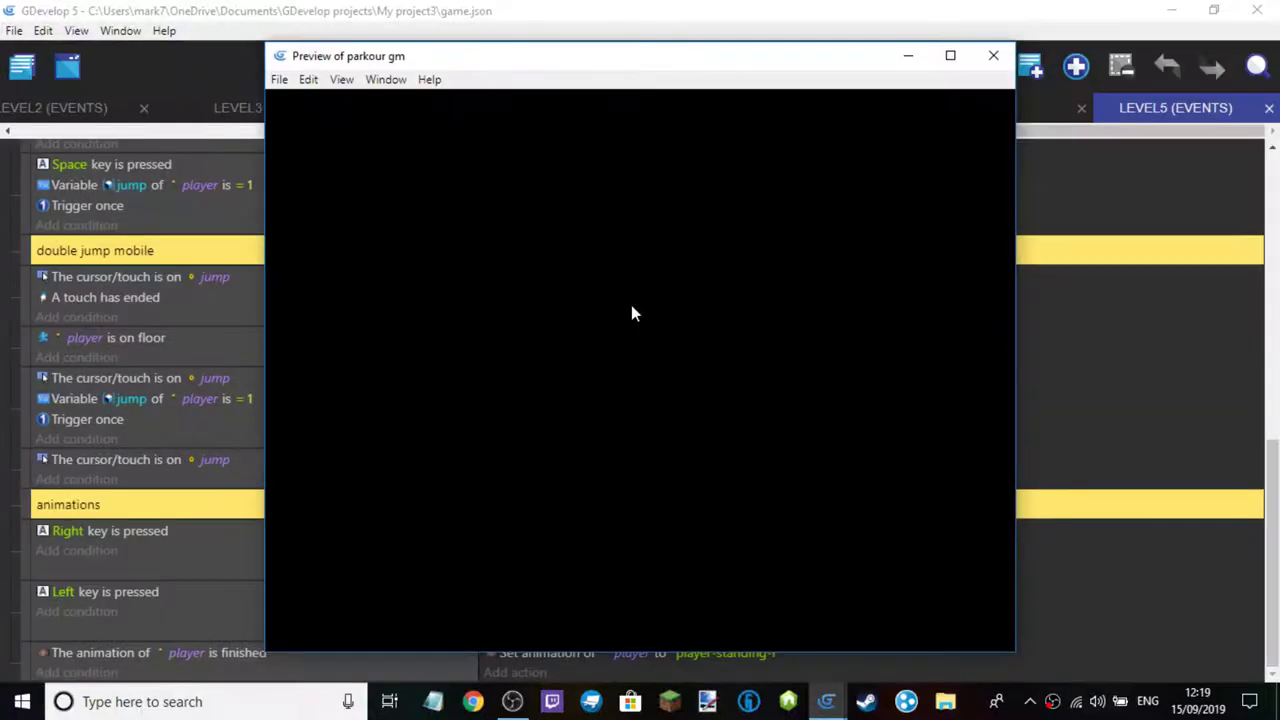
pyautogui.press('Right')
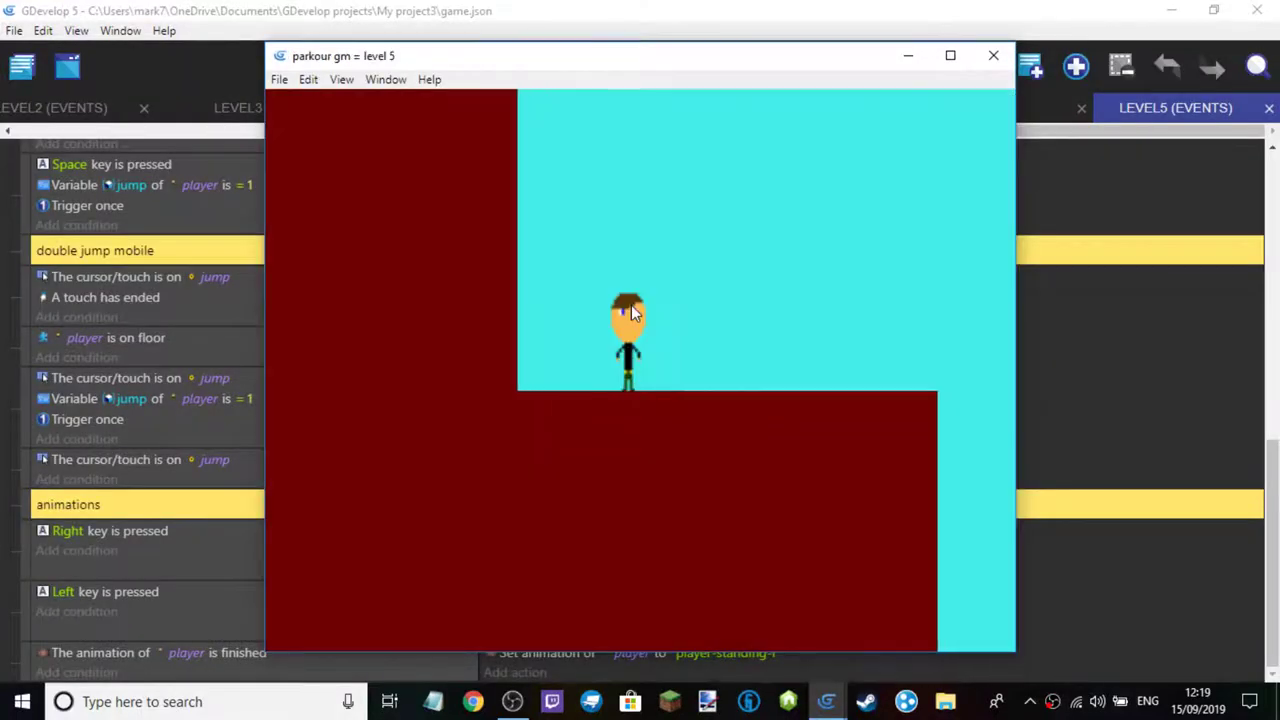
pyautogui.press('Right')
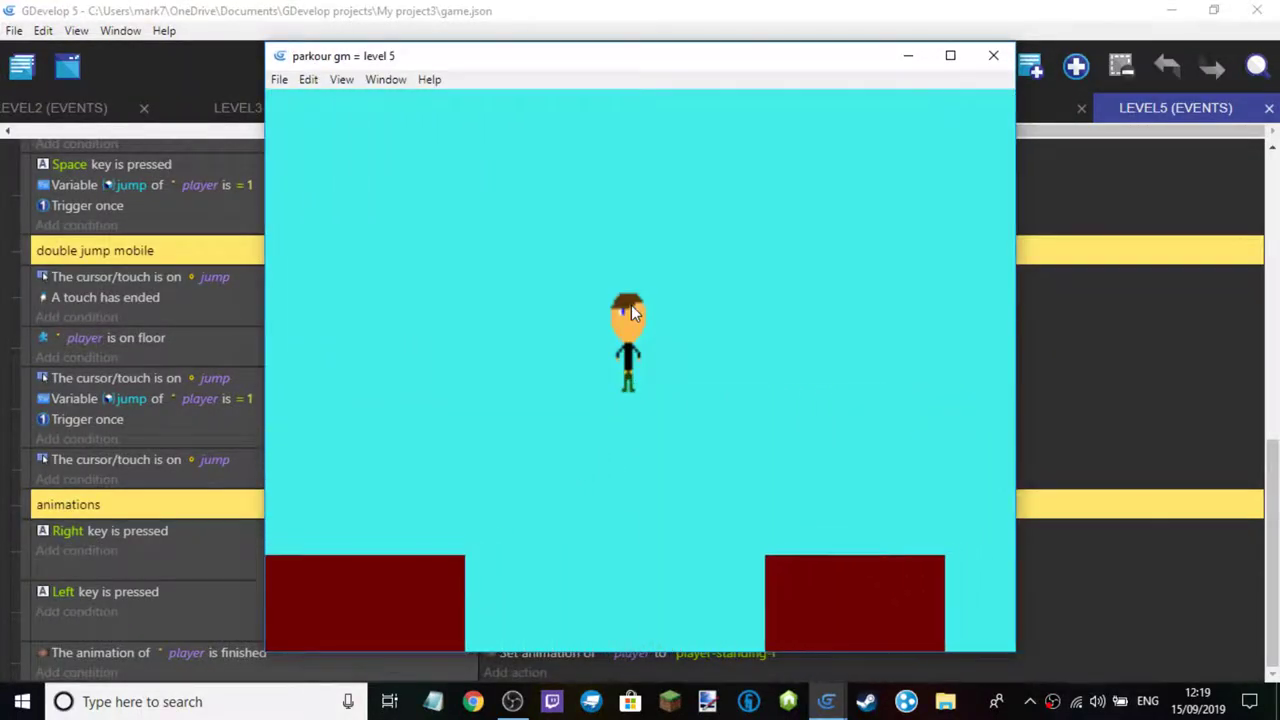
pyautogui.press('Right')
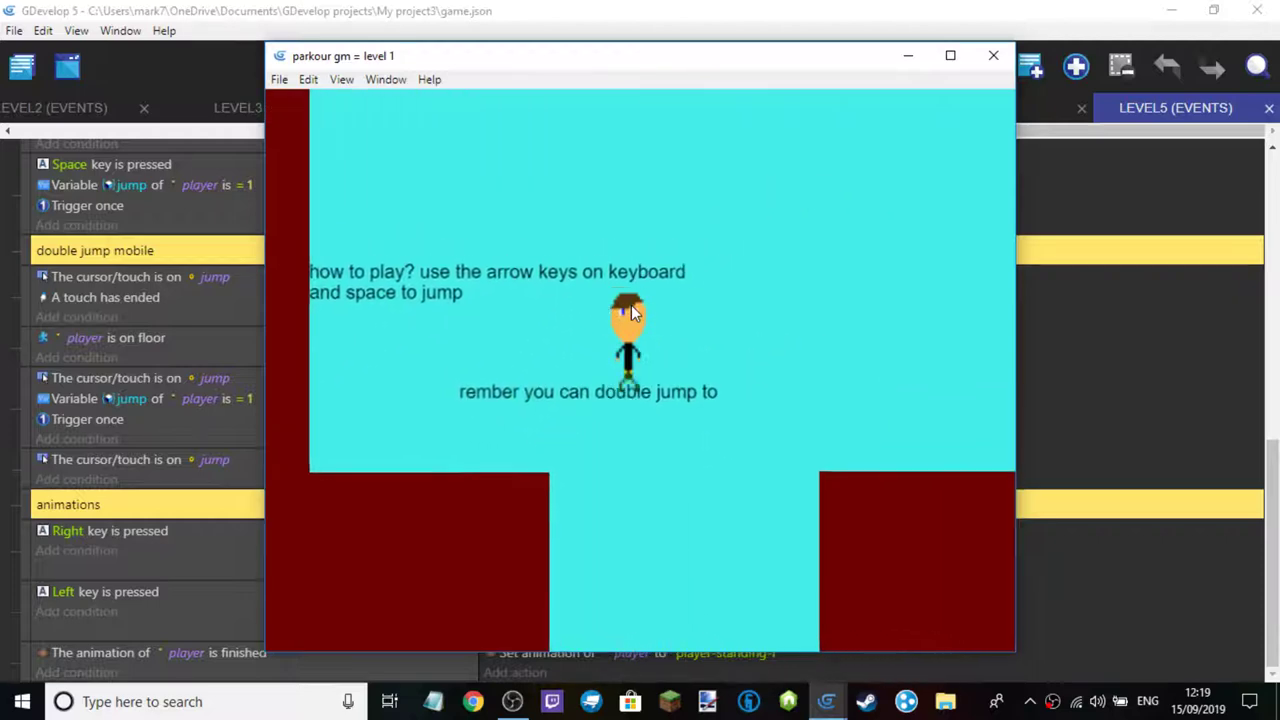
pyautogui.press('Right')
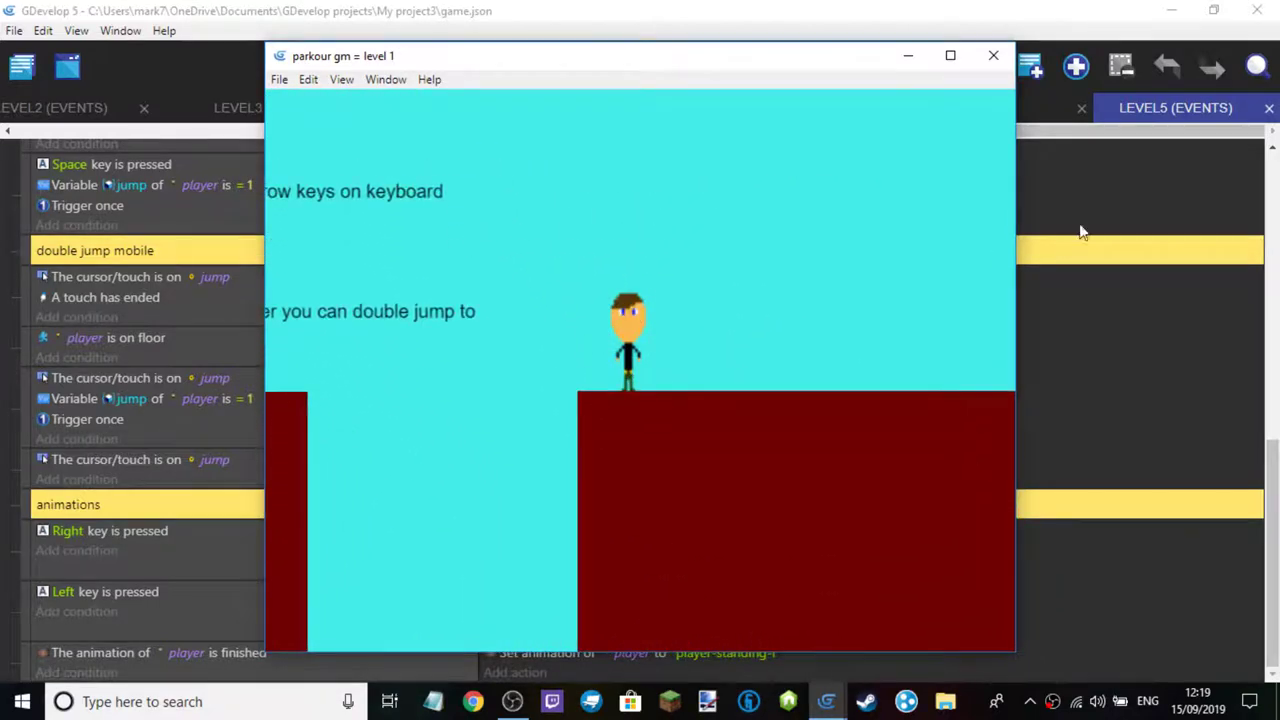
pyautogui.click(993, 55)
# Preview level5 once more, jumping the player from the starting floor to the pillar and onward, and close the preview
pyautogui.click(848, 68)
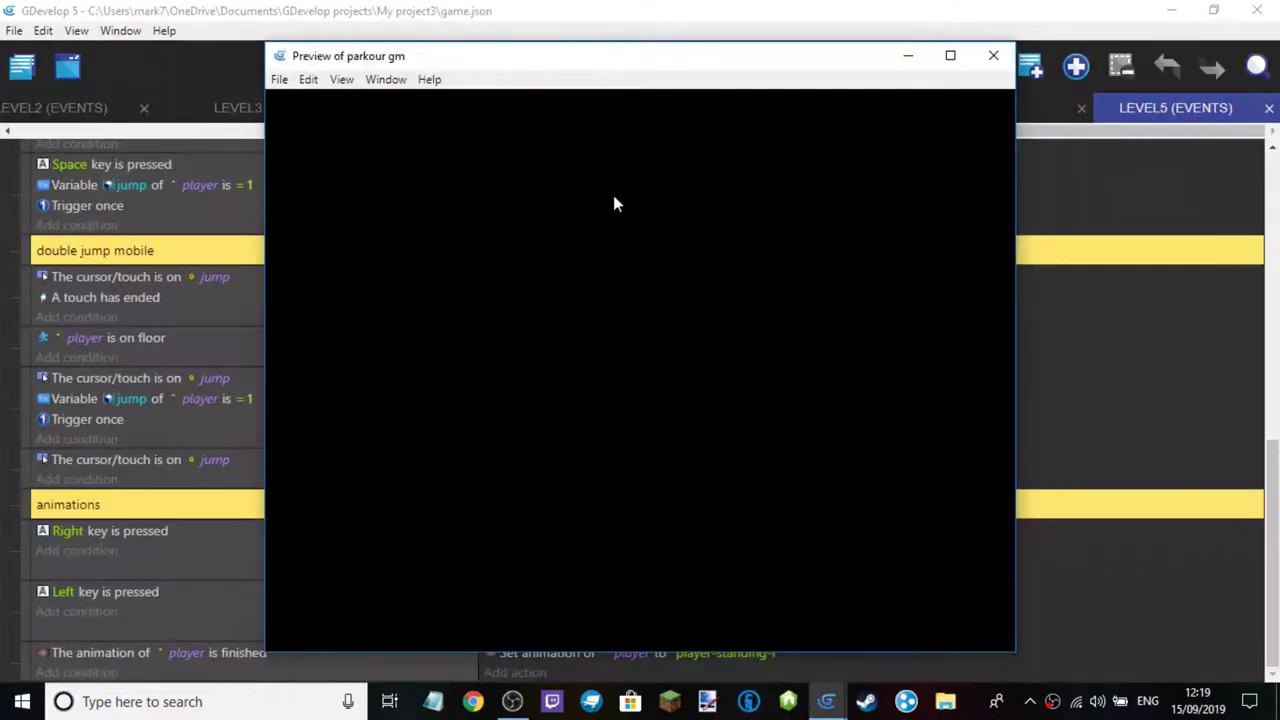
pyautogui.press('Right')
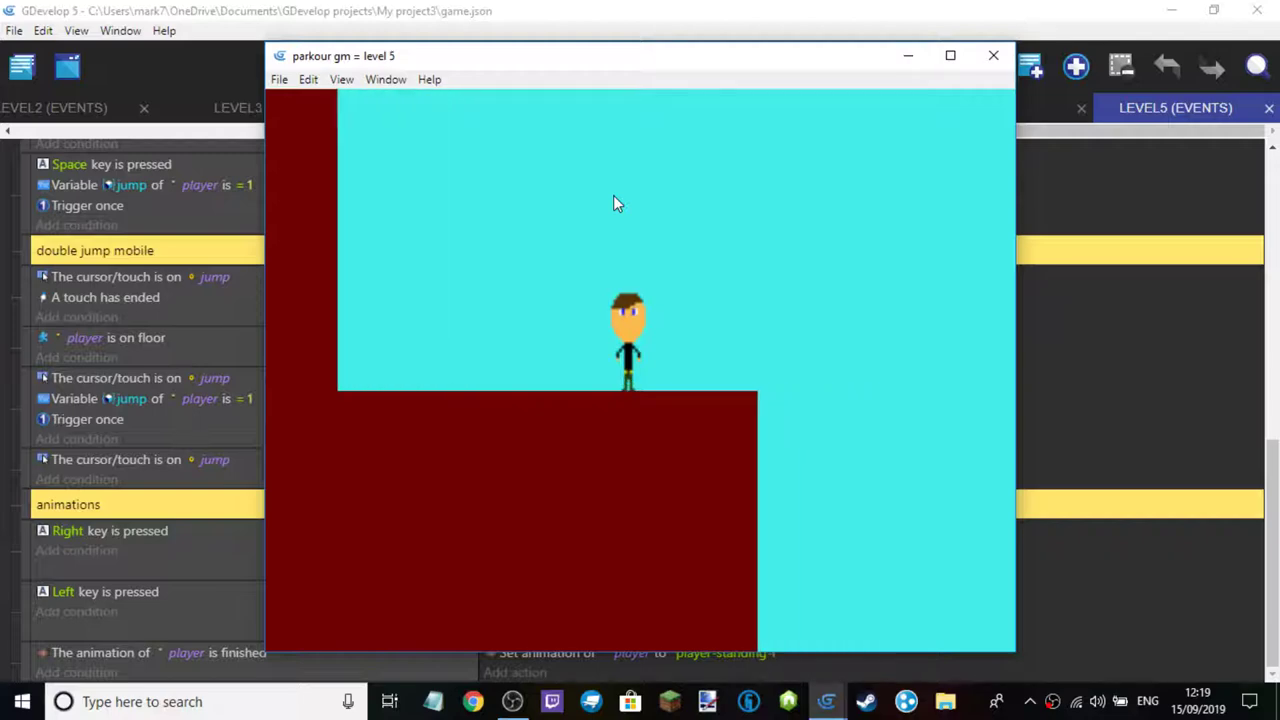
pyautogui.press('space')
pyautogui.press('Right')
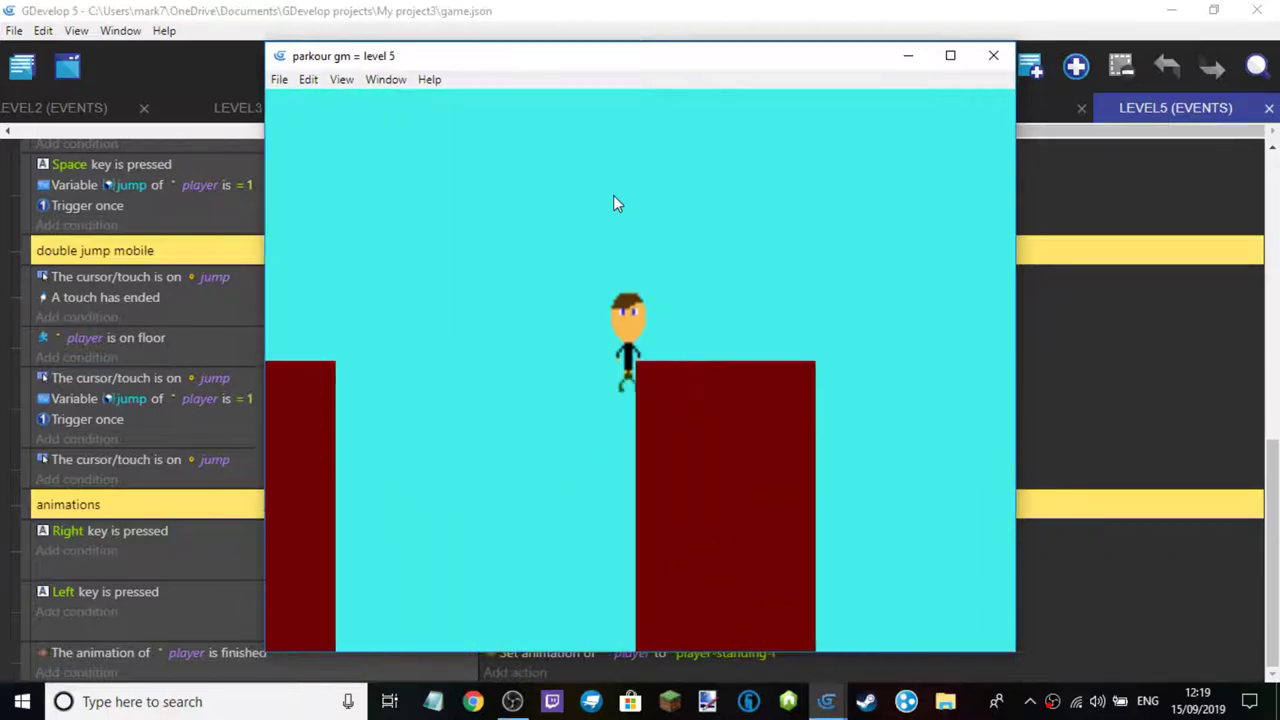
pyautogui.press('space')
pyautogui.press('Right')
pyautogui.press('space')
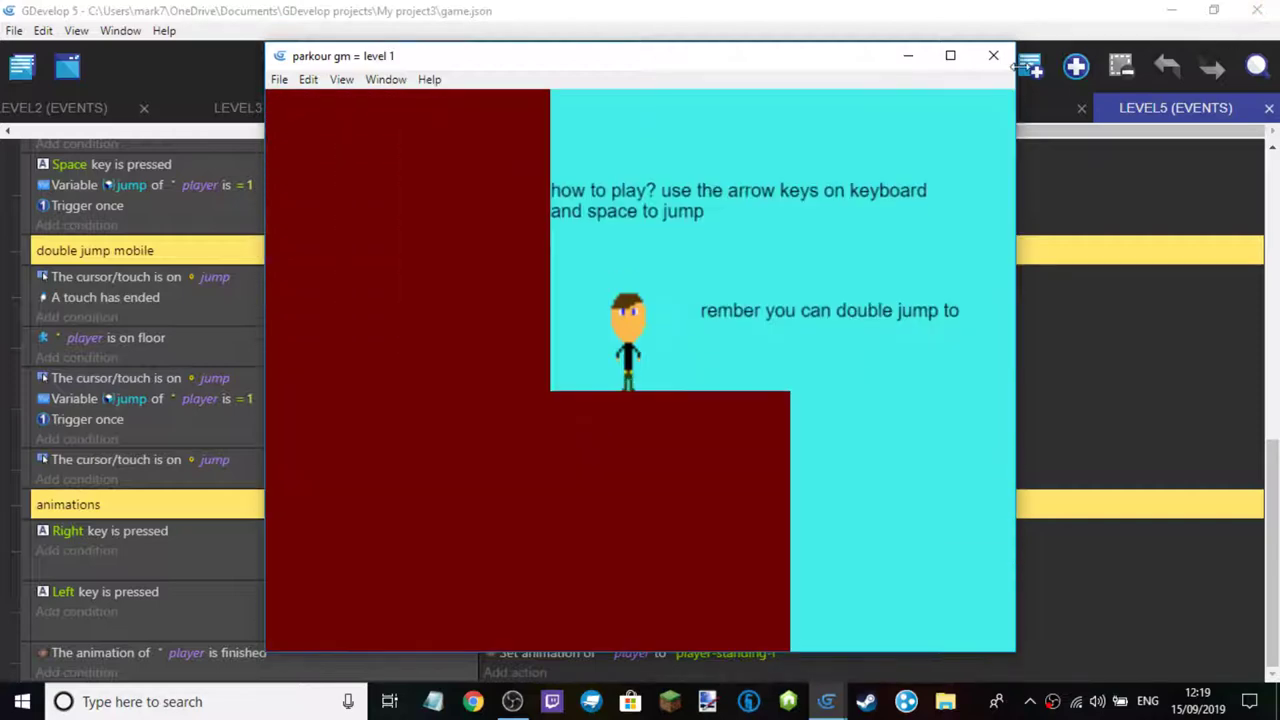
pyautogui.click(993, 55)
# In the level5 layout, move the player onto the middle pillar at X 992, Y 192, and preview that starting point
pyautogui.click(1020, 112)
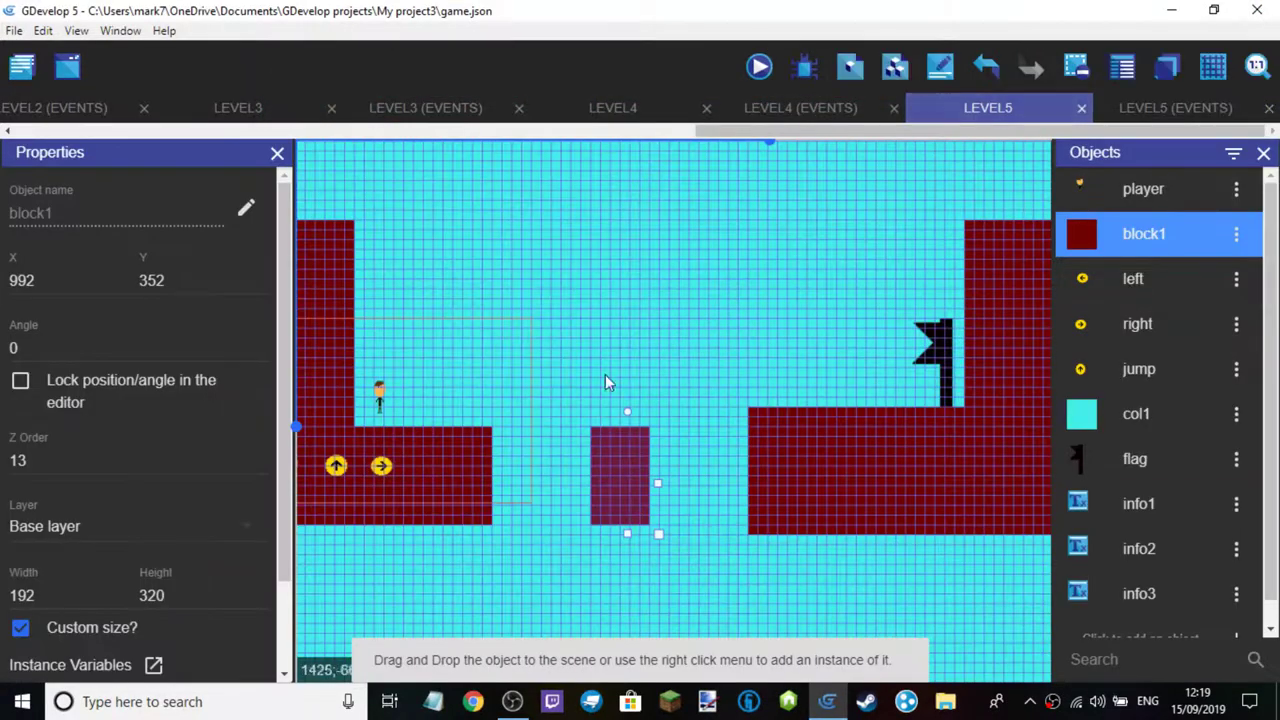
pyautogui.moveTo(388, 410); pyautogui.dragTo(728, 423)
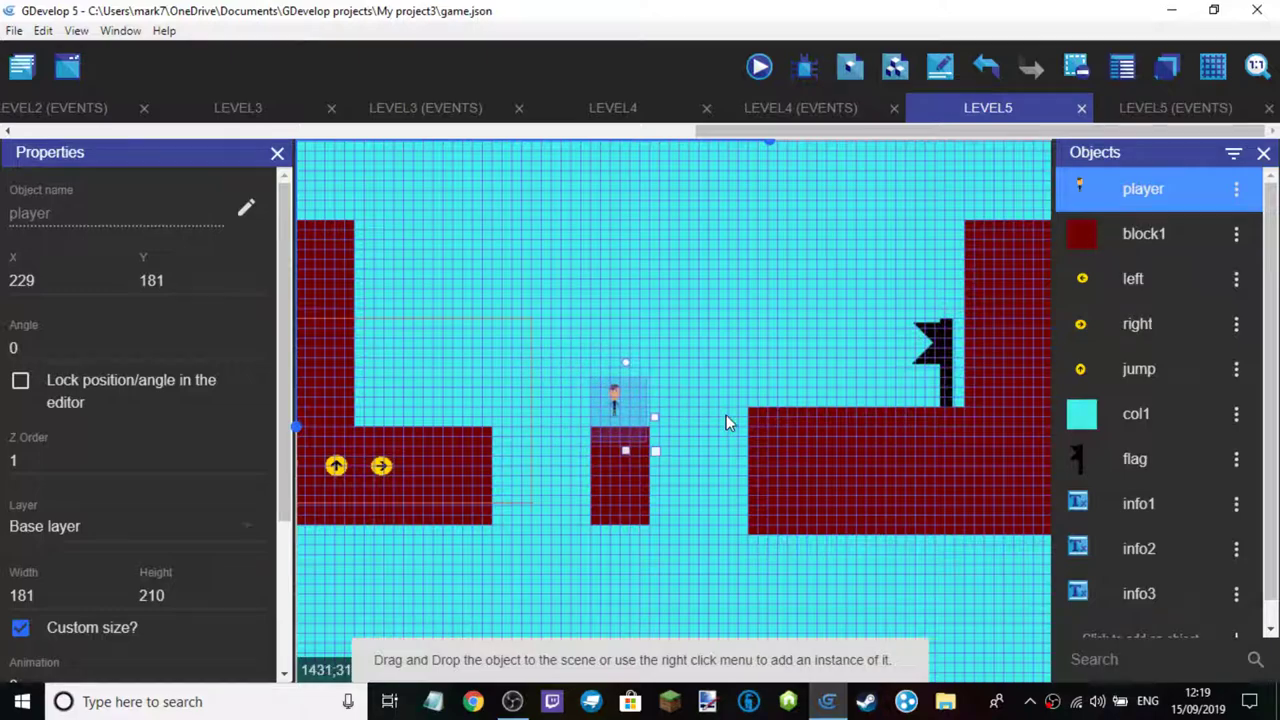
pyautogui.click(769, 68)
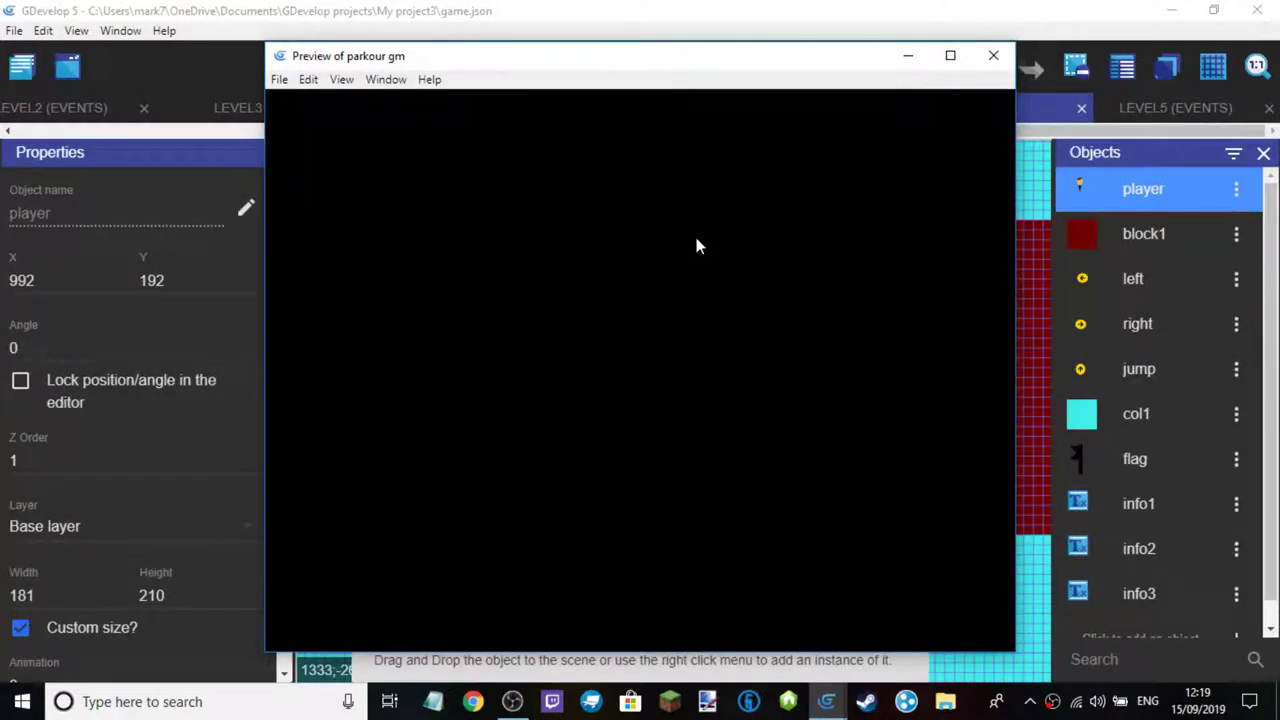
pyautogui.press('Right')
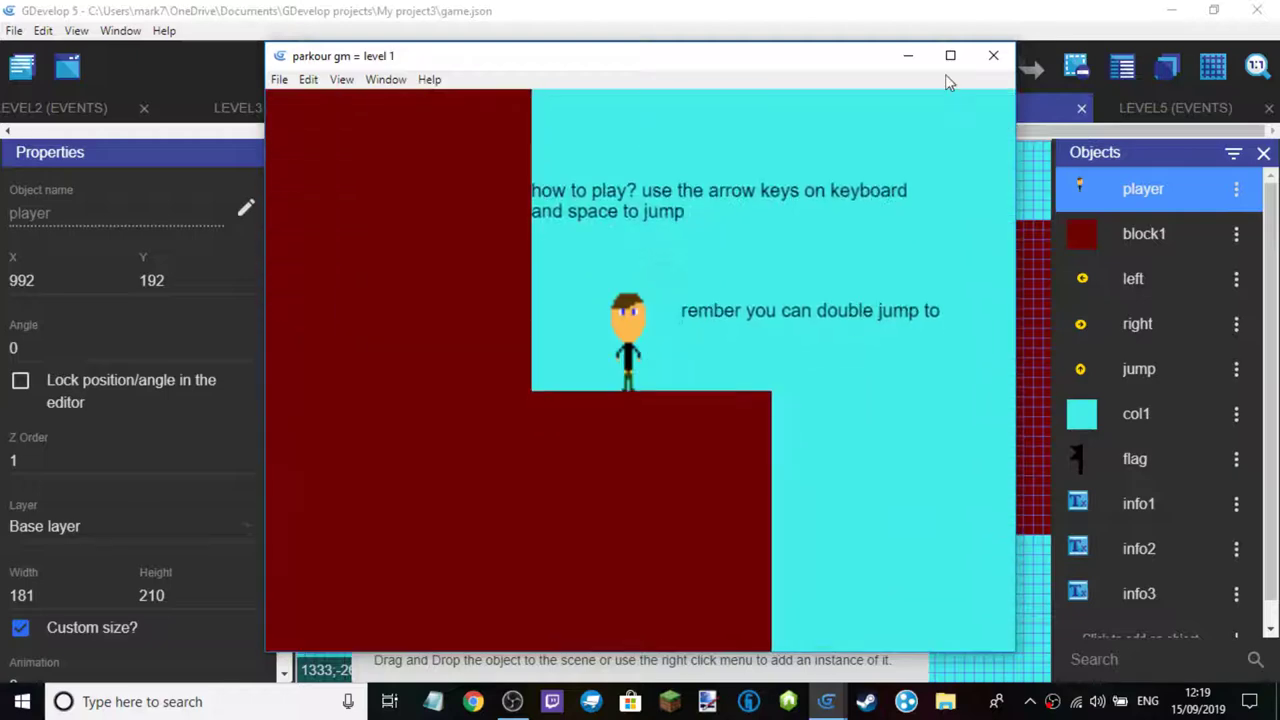
pyautogui.click(993, 56)
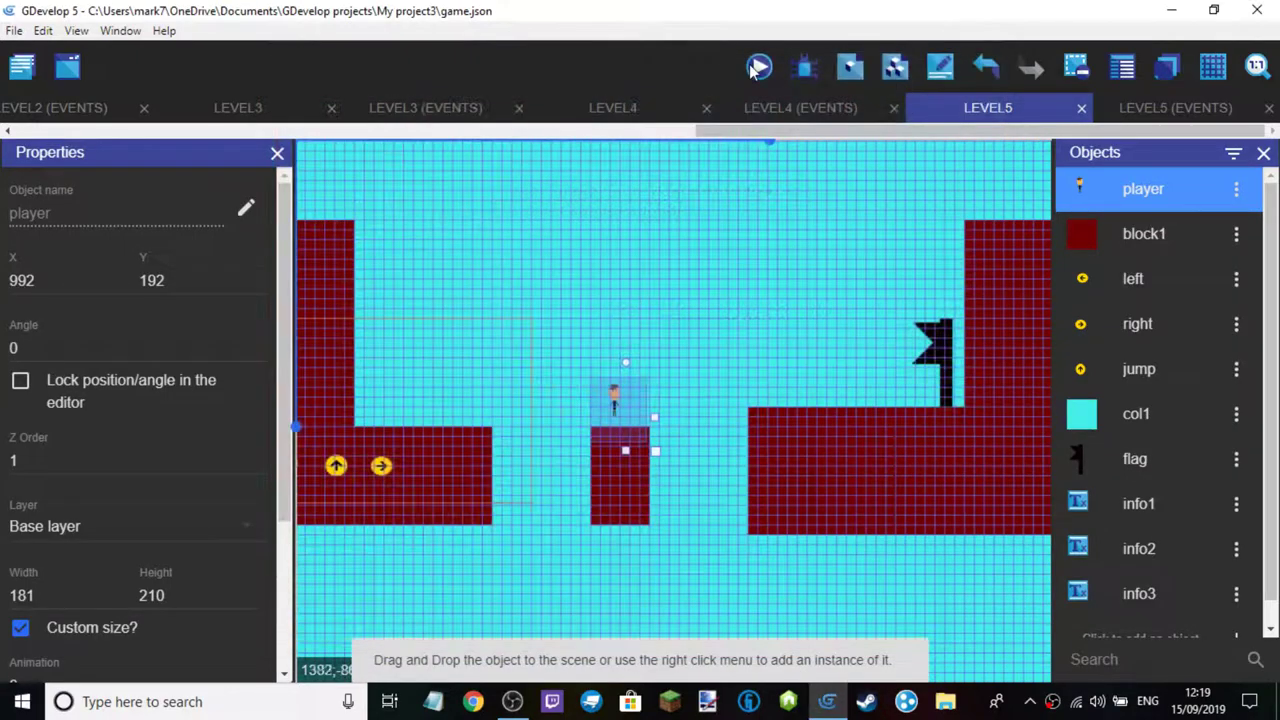
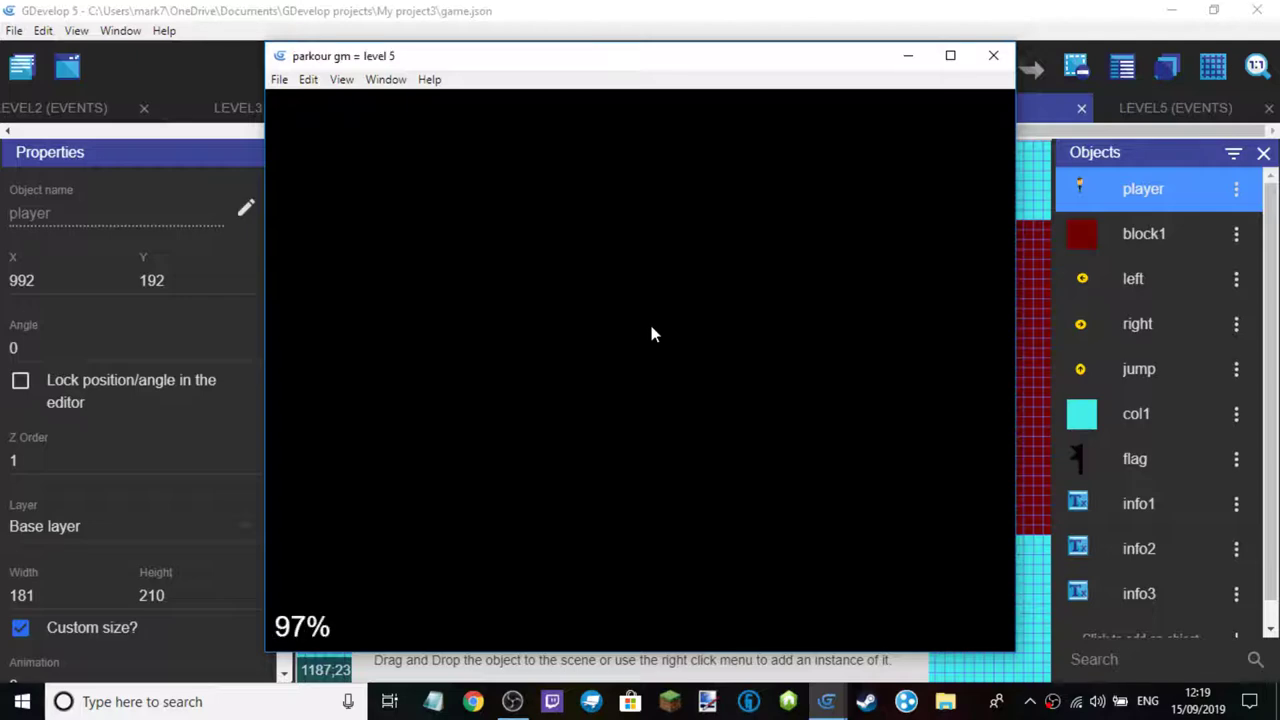
# Test the jump from the pillar toward the flag platform in two level5 previews, closing each one
pyautogui.press('Right')
pyautogui.press('Right')
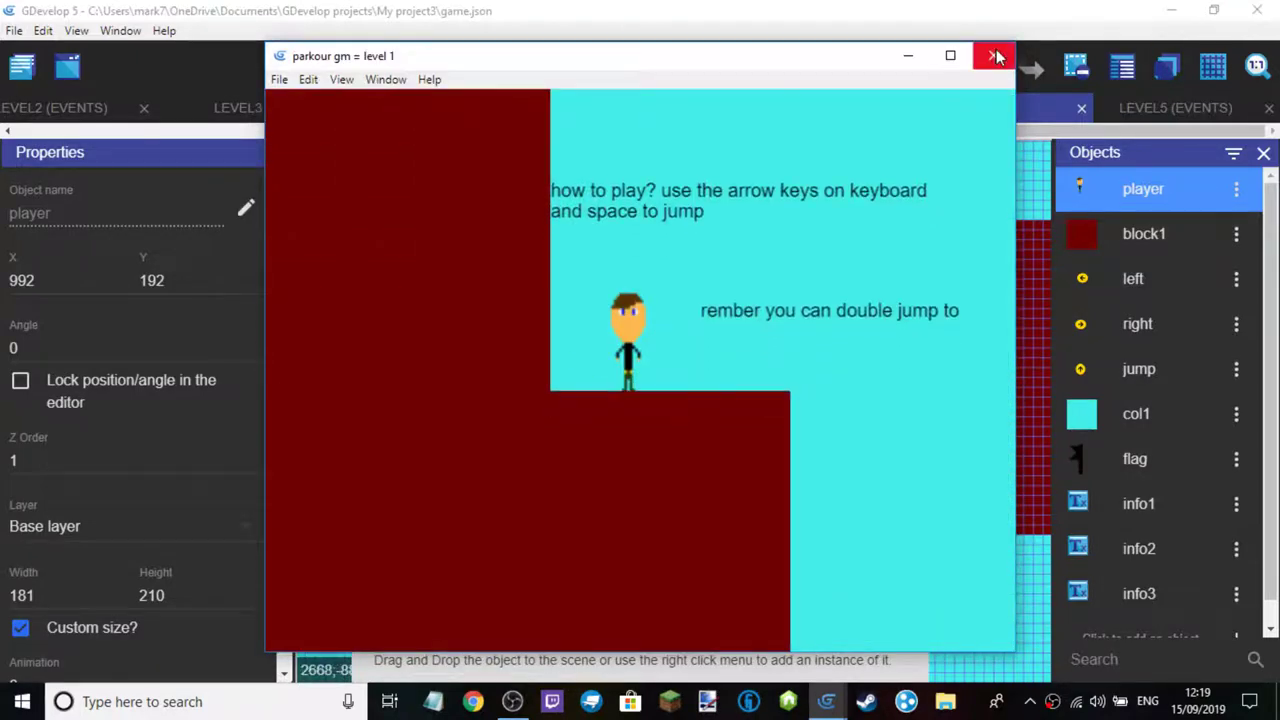
pyautogui.click(996, 57)
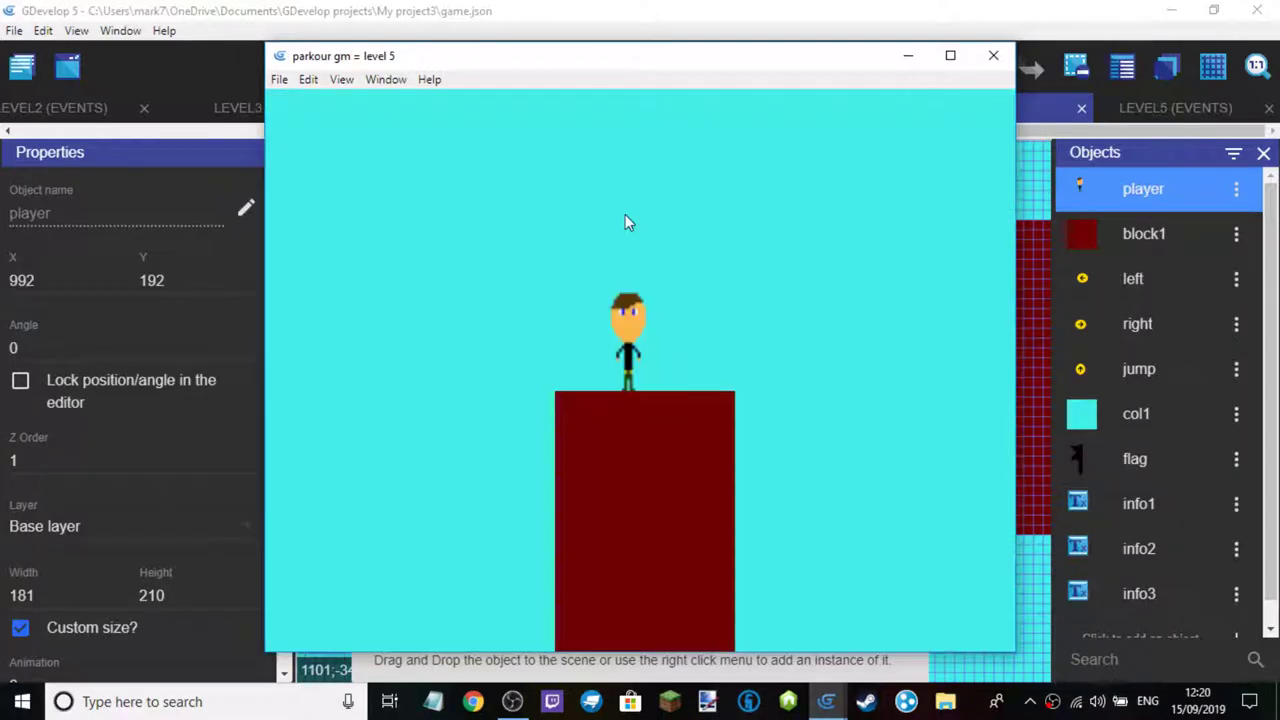
pyautogui.press('Right')
pyautogui.press('space')
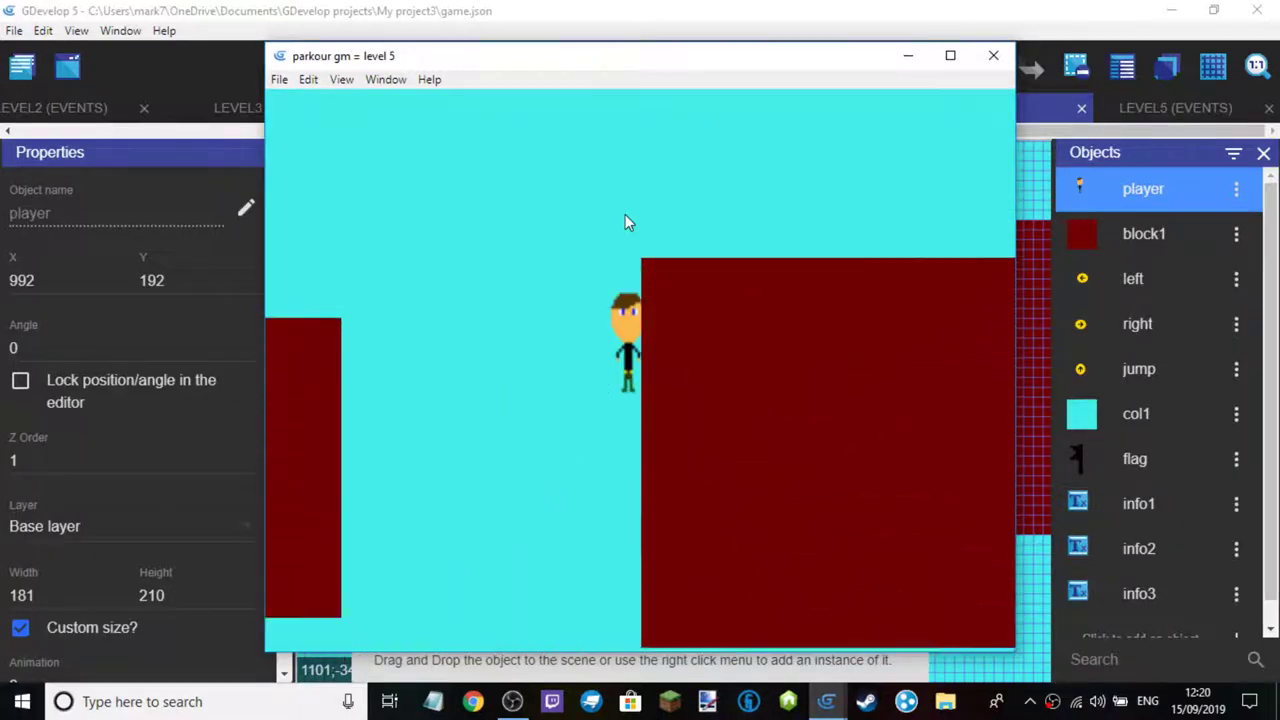
pyautogui.press('Right')
pyautogui.press('space')
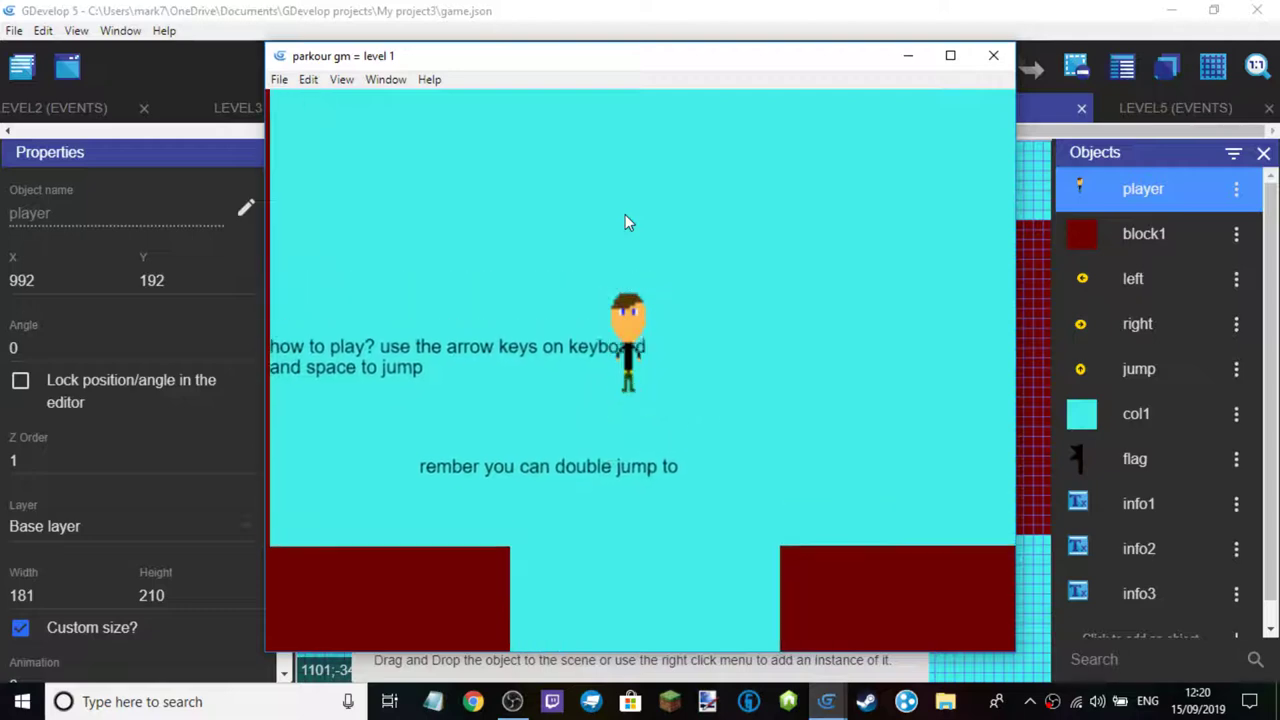
pyautogui.click(992, 68)
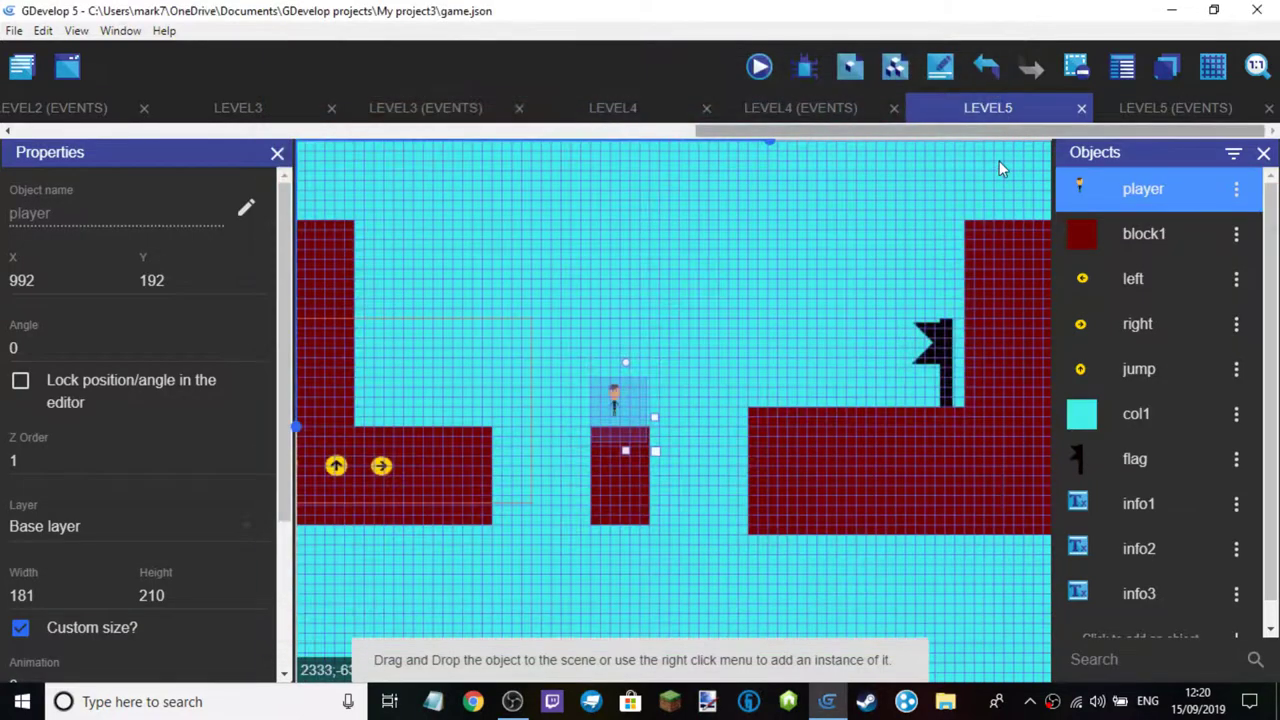
# Widen the middle pillar block to 224 and test the jump from it in a preview, closing the window
pyautogui.click(612, 484)
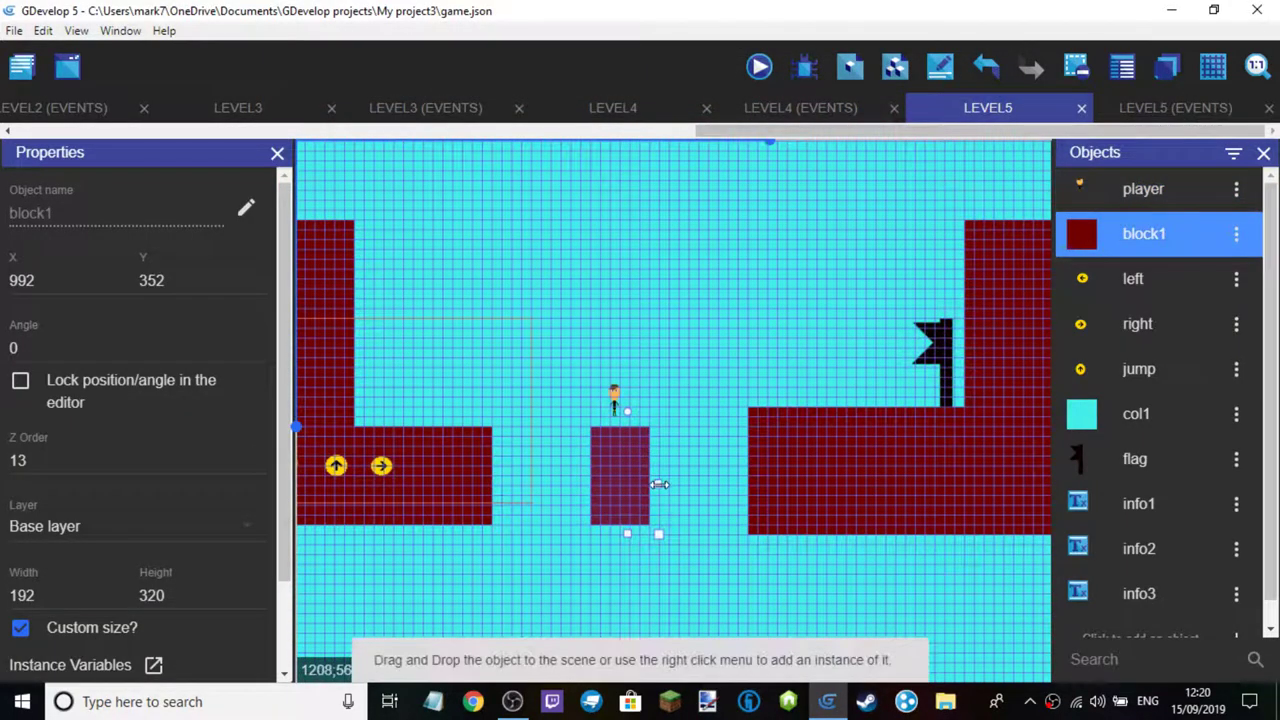
pyautogui.moveTo(669, 481); pyautogui.dragTo(670, 481)
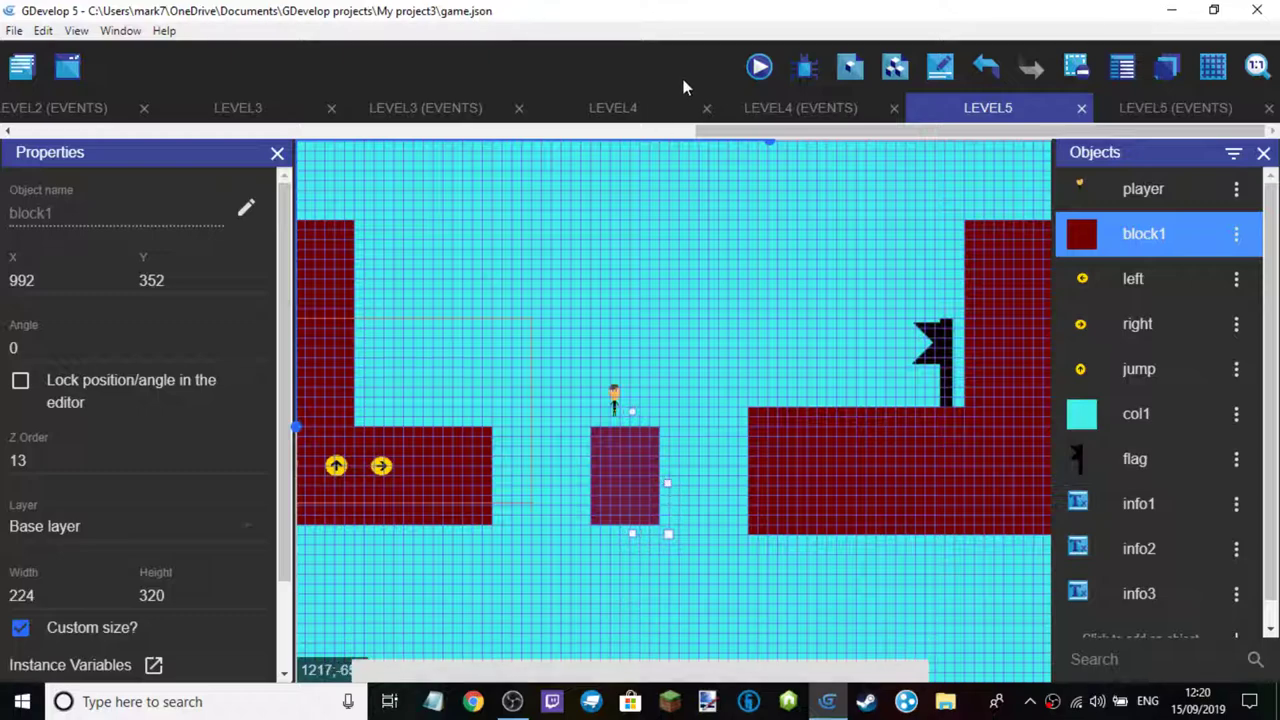
pyautogui.press('F5')
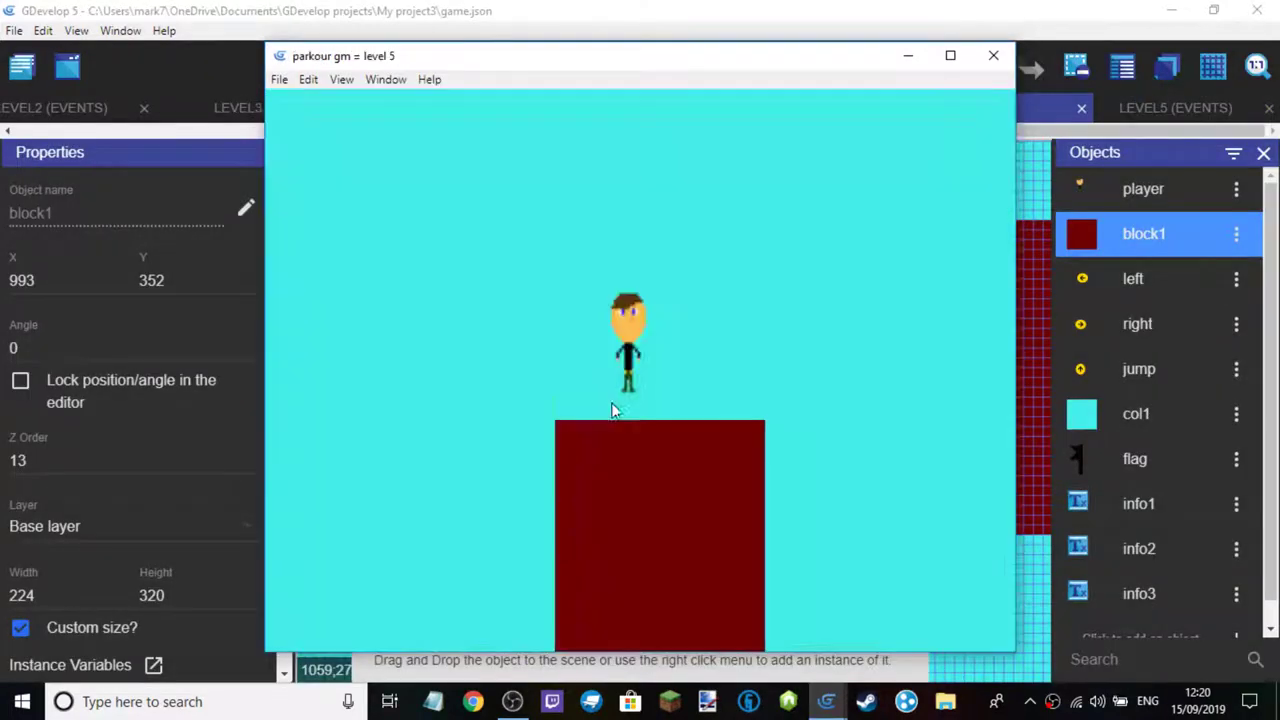
pyautogui.press('Right')
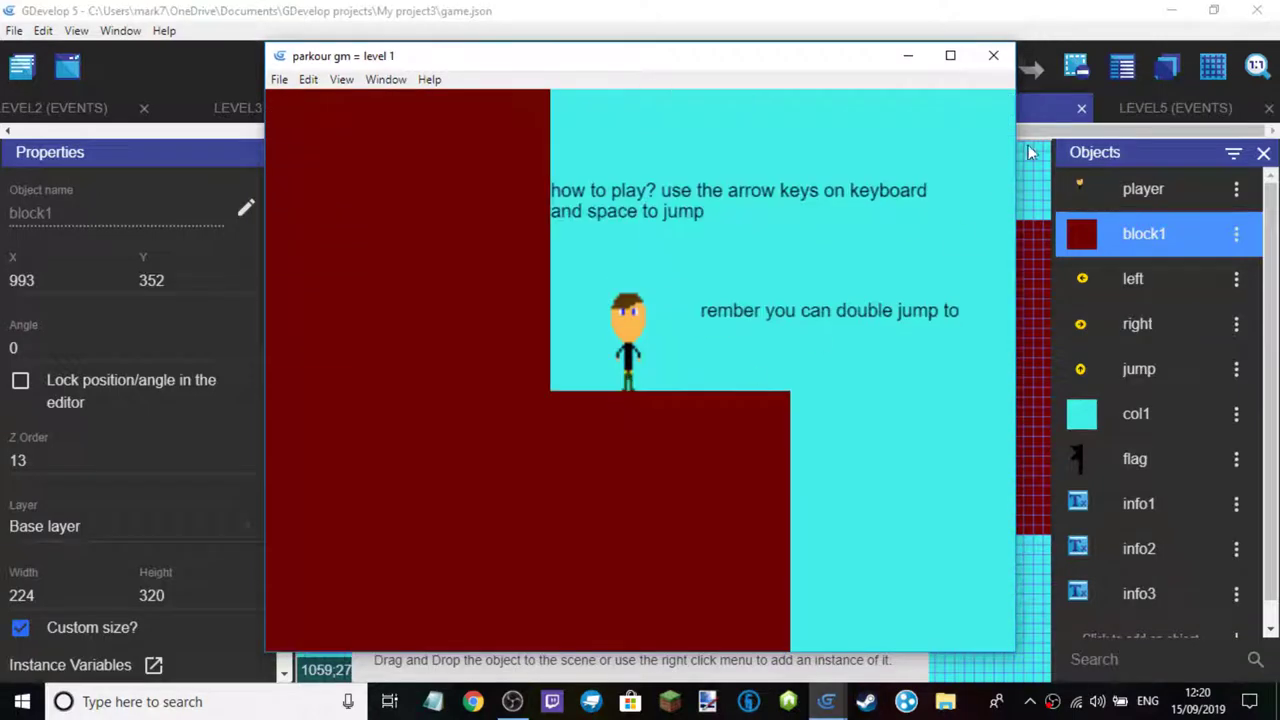
pyautogui.click(993, 55)
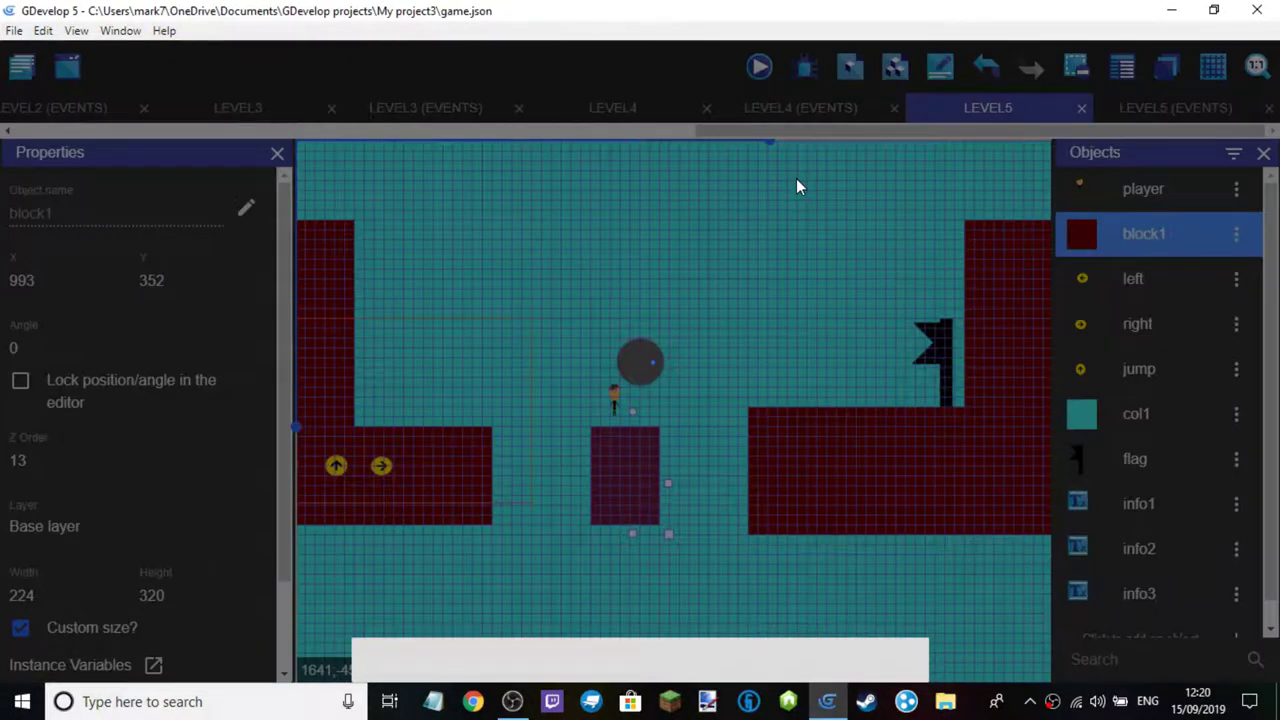
# Preview level5 again, jump the player from the middle pillar to the flag platform and touch the flag, and close the preview
pyautogui.press('F5')
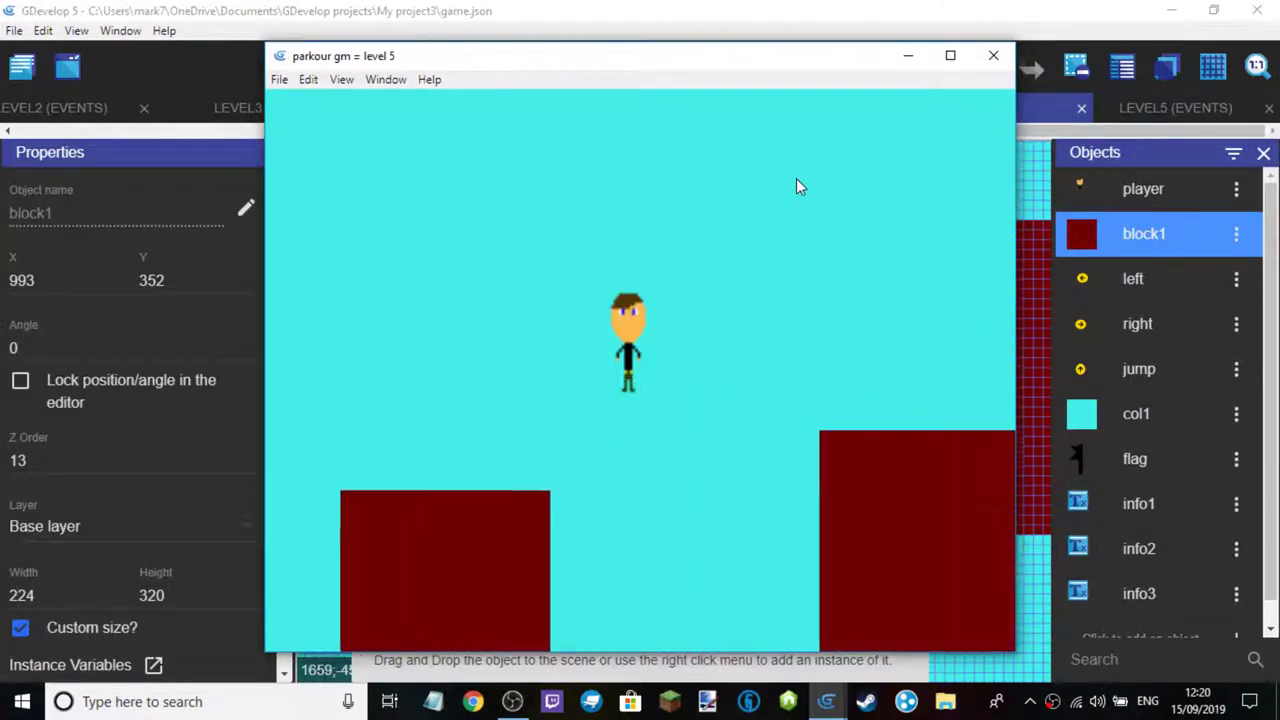
pyautogui.press('Right')
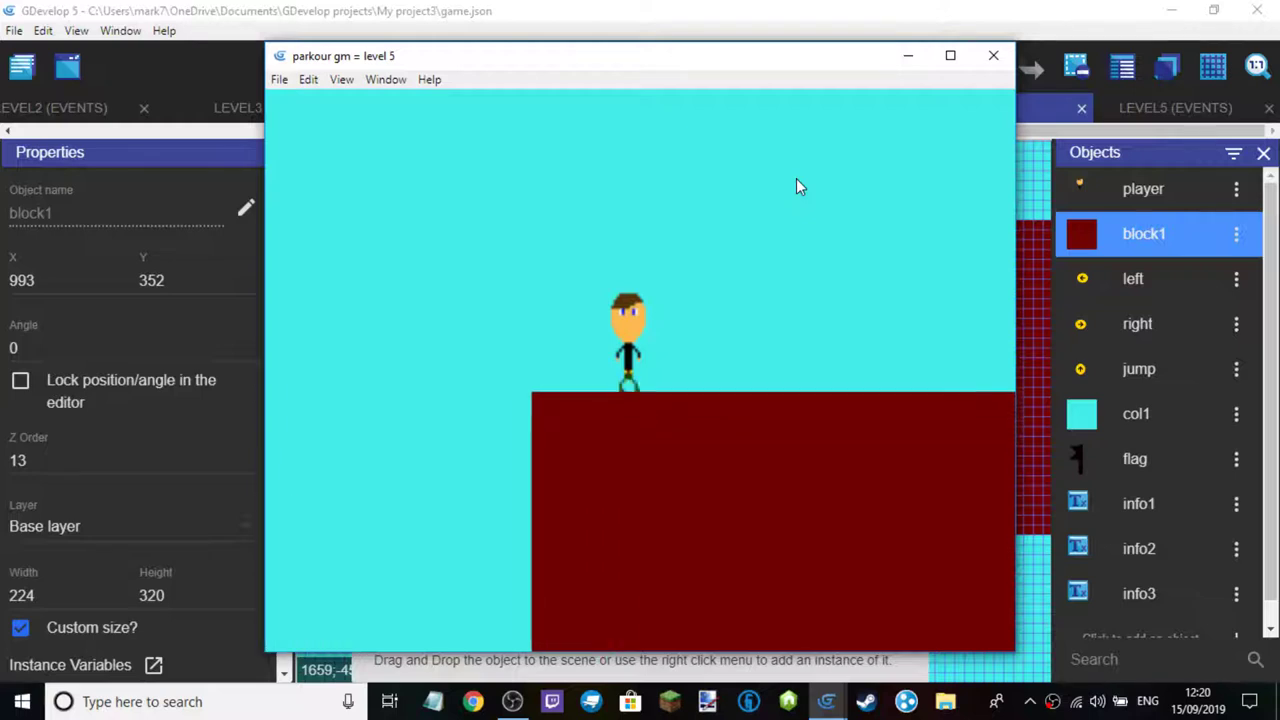
pyautogui.press('space')
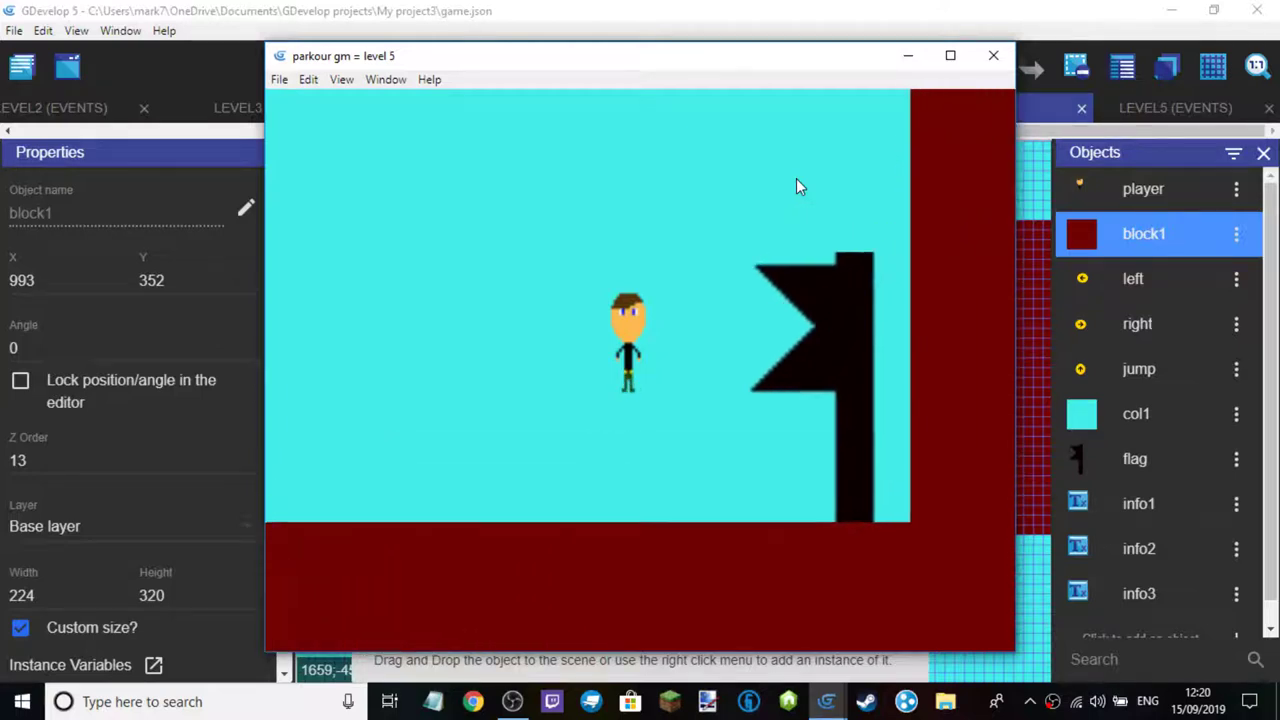
pyautogui.press('Right')
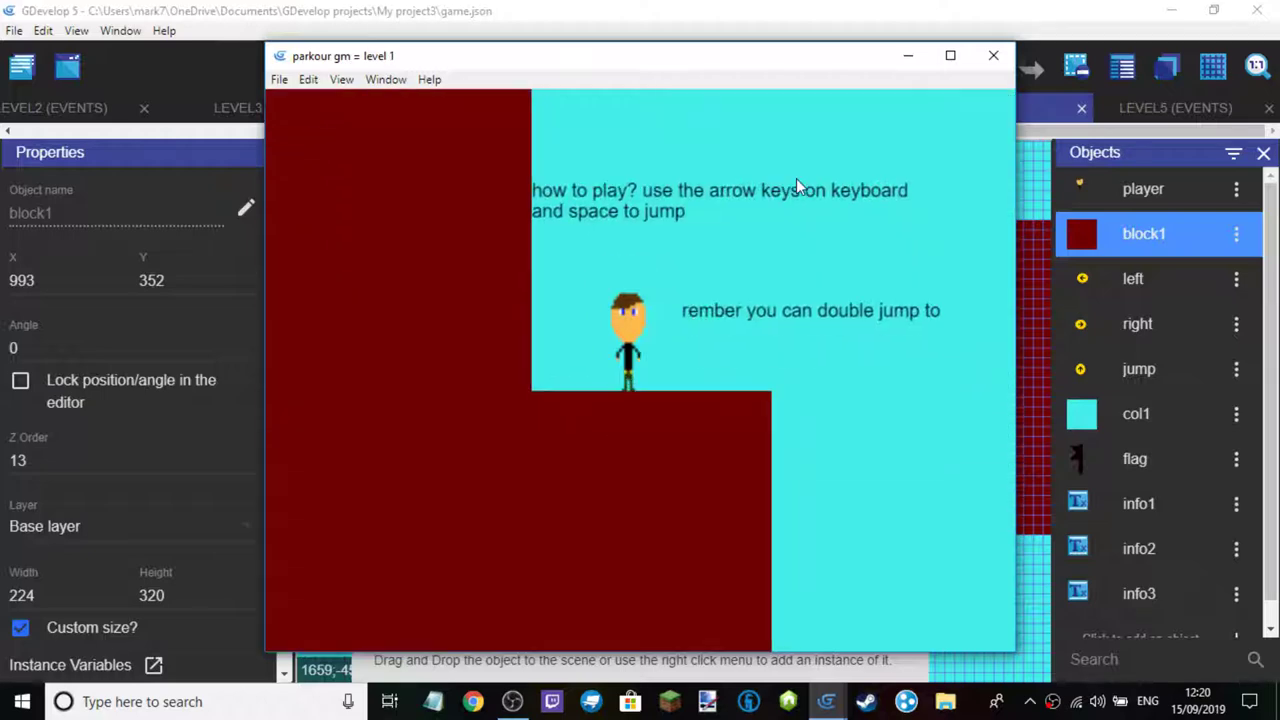
pyautogui.click(990, 53)
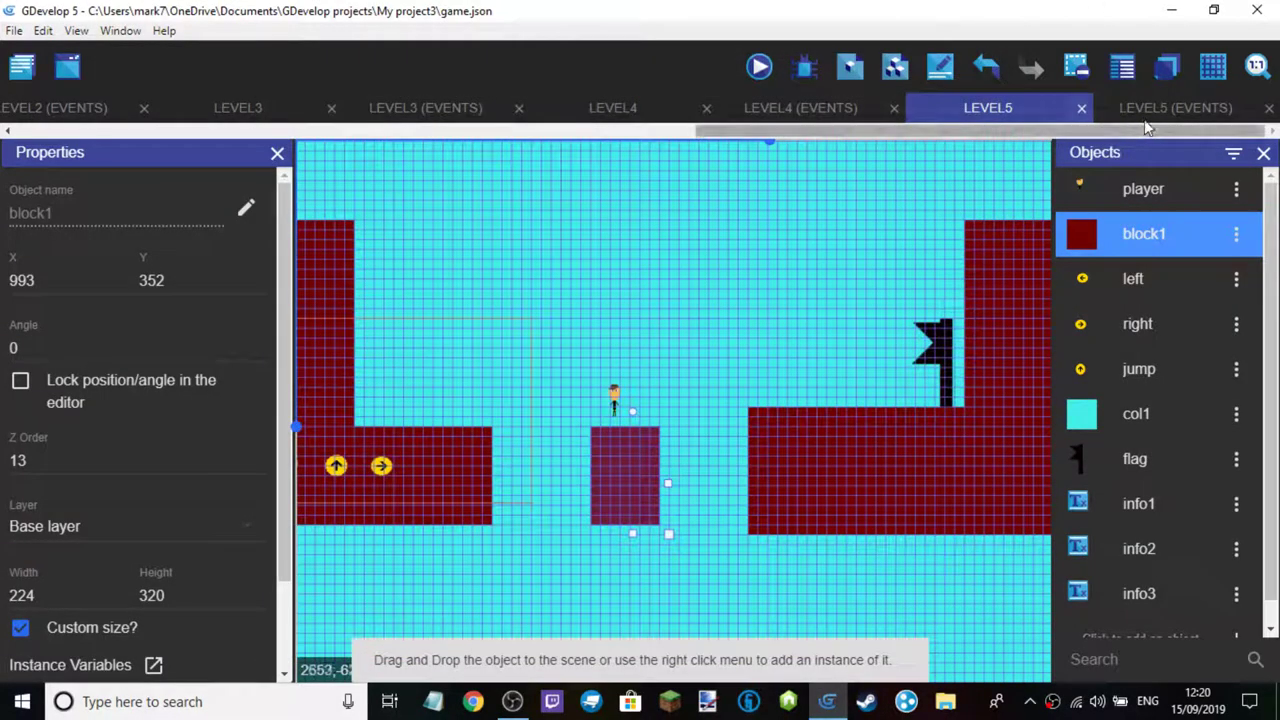
# In the level5 events, set the scene change for the player colliding with the flag to "won"
pyautogui.click(1175, 107)
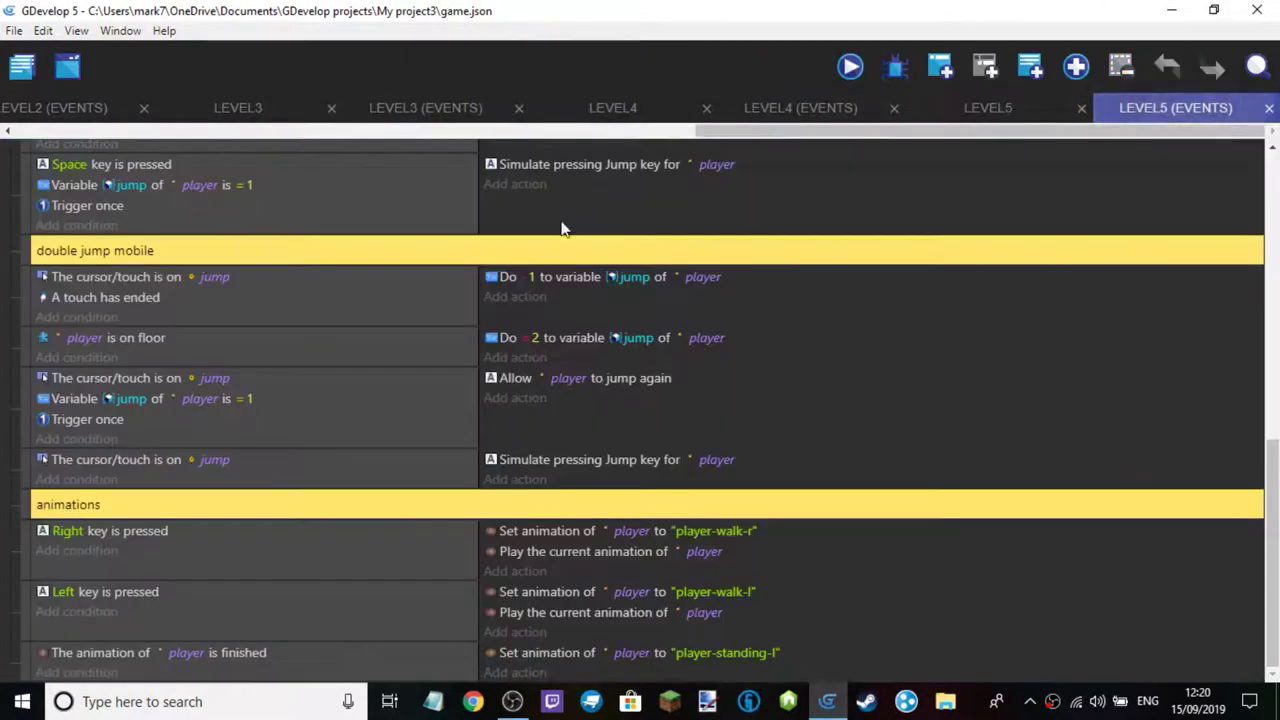
pyautogui.scroll(5, 376, 475)
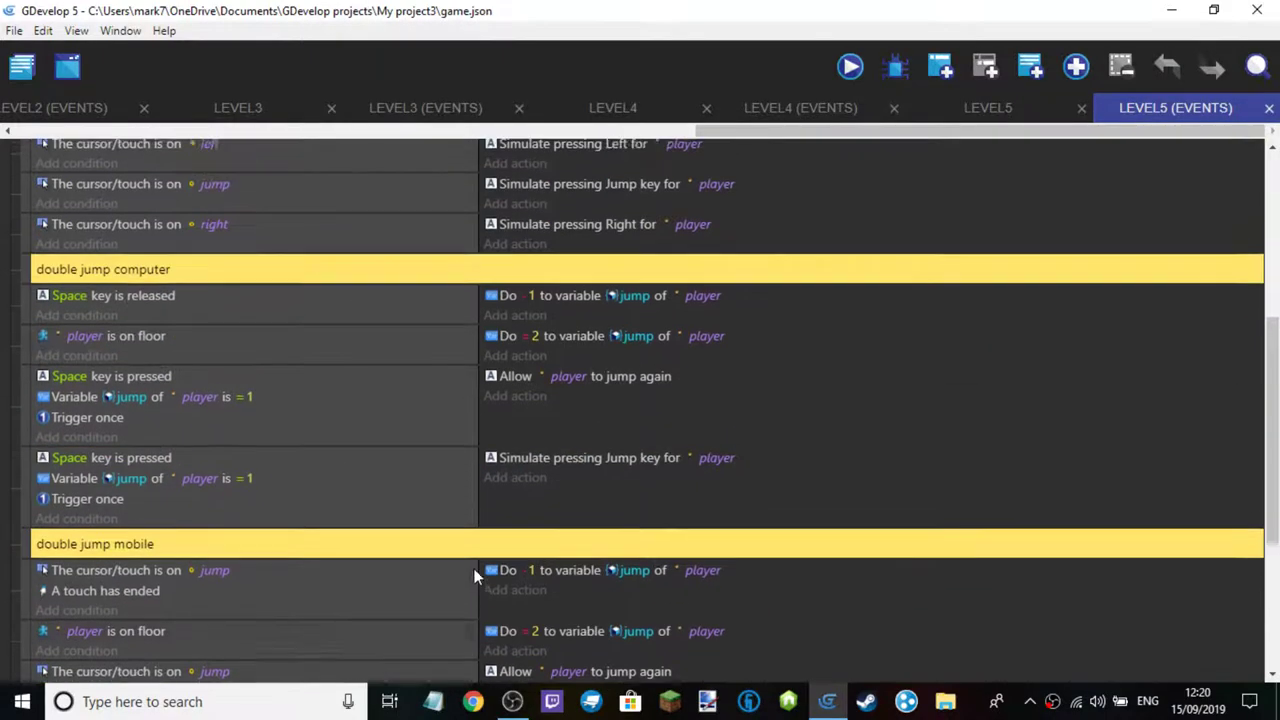
pyautogui.scroll(5, 506, 345)
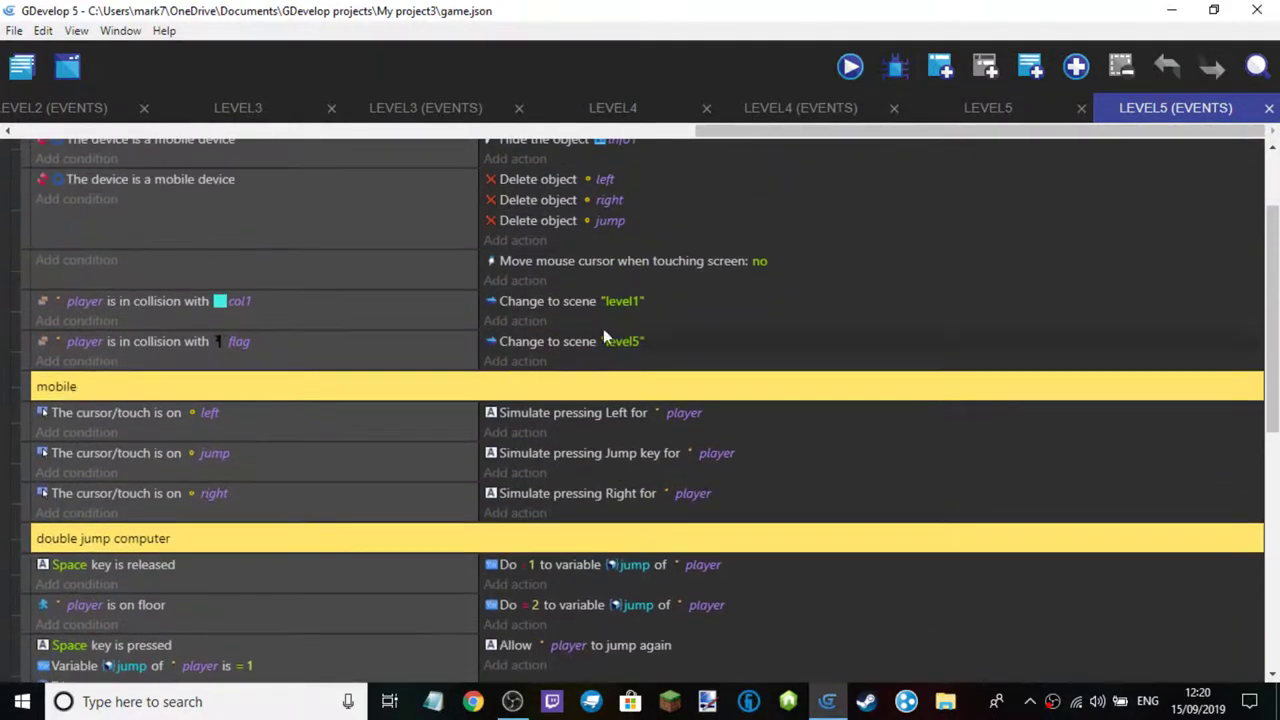
pyautogui.click(628, 341)
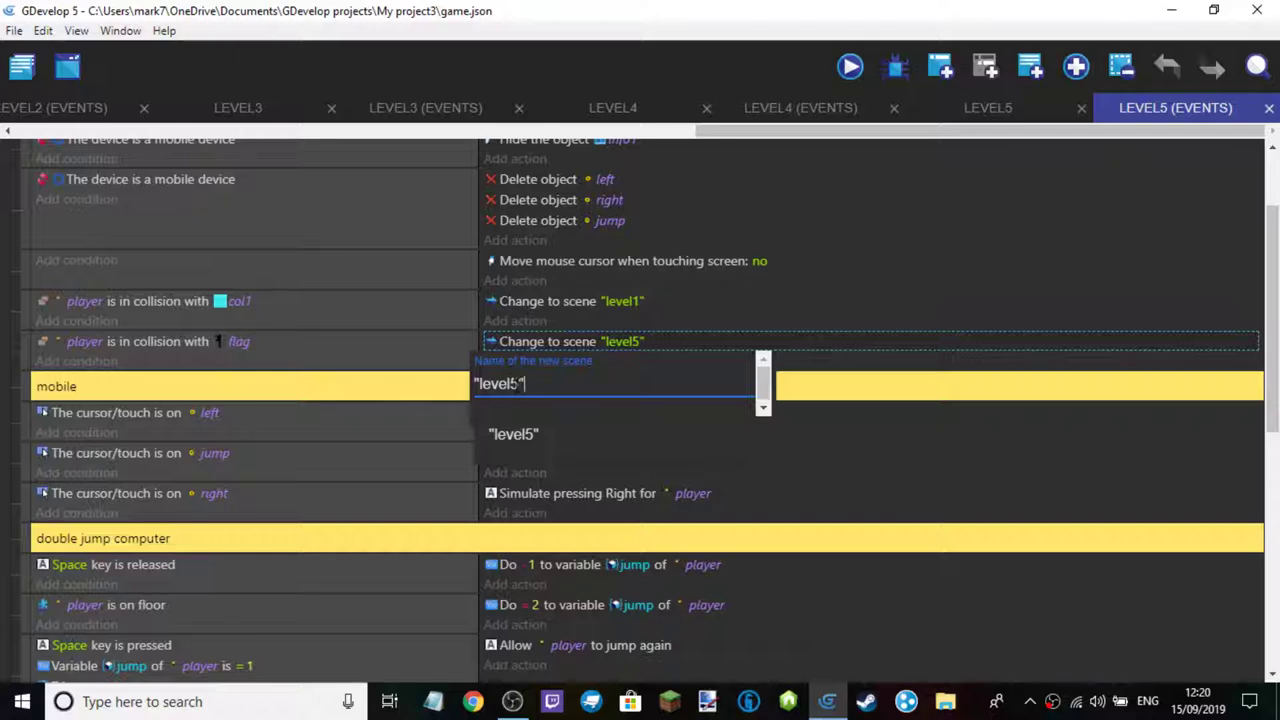
pyautogui.moveTo(524, 385); pyautogui.dragTo(477, 395)
pyautogui.write('"e')
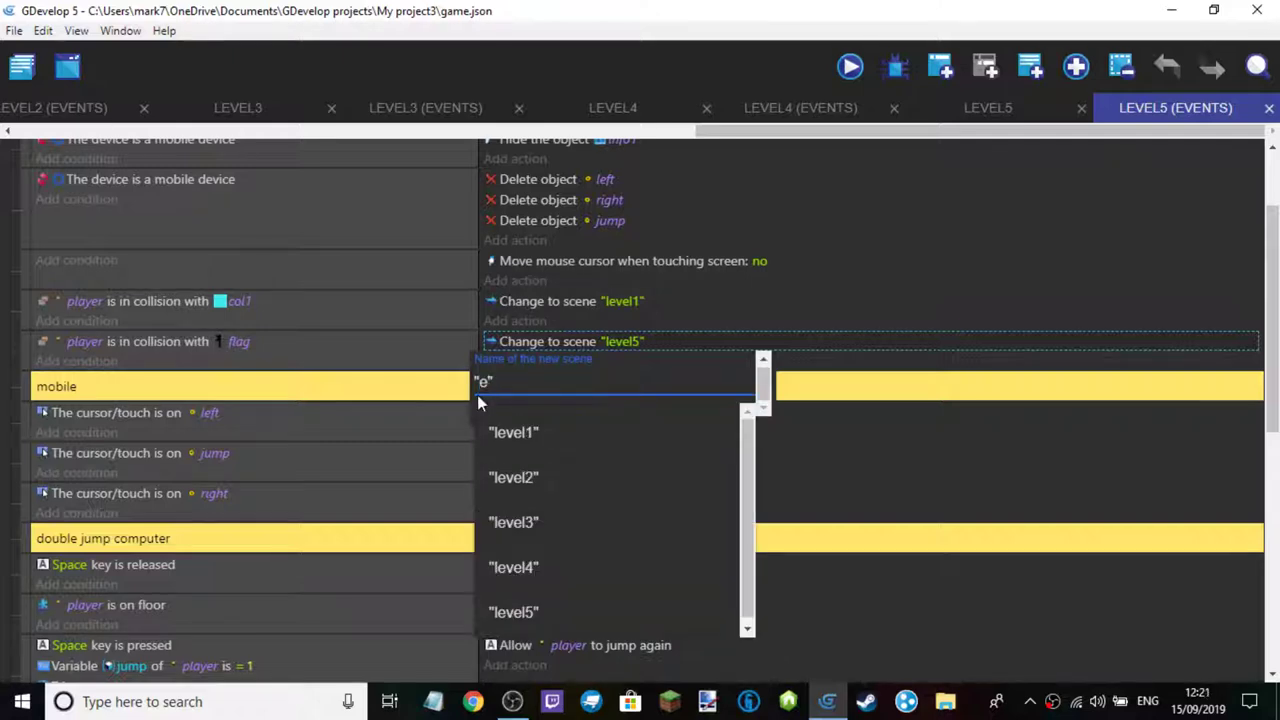
pyautogui.press('BackSpace')
pyautogui.write('wonn')
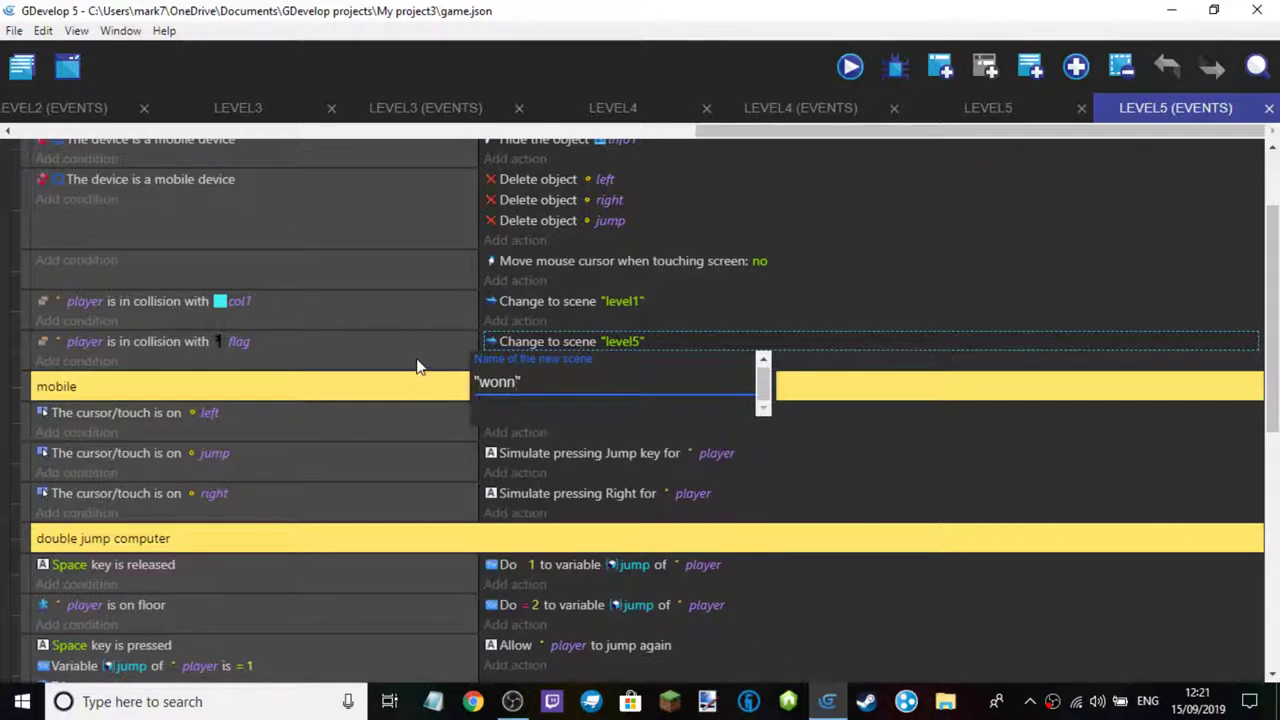
pyautogui.press('BackSpace')
pyautogui.press('Return')
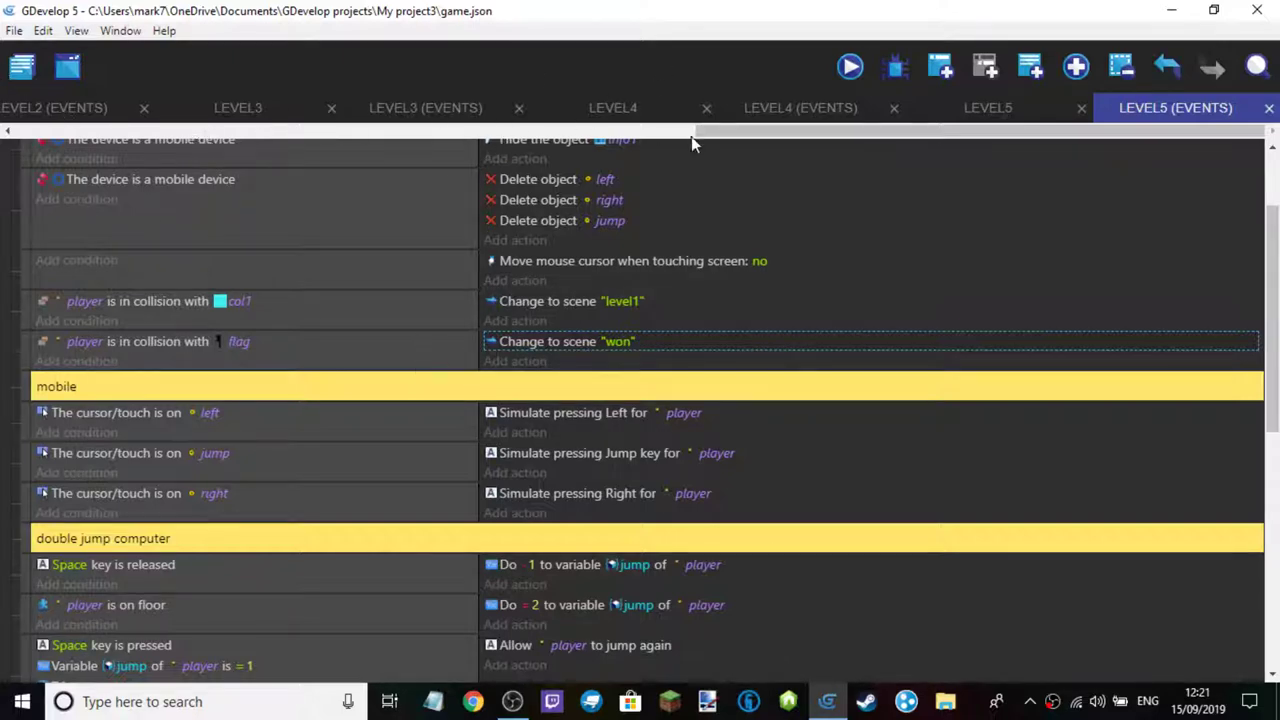
# Close the layout and events editors of all levels, from level1 through level5
pyautogui.moveTo(691, 136); pyautogui.dragTo(17, 74)
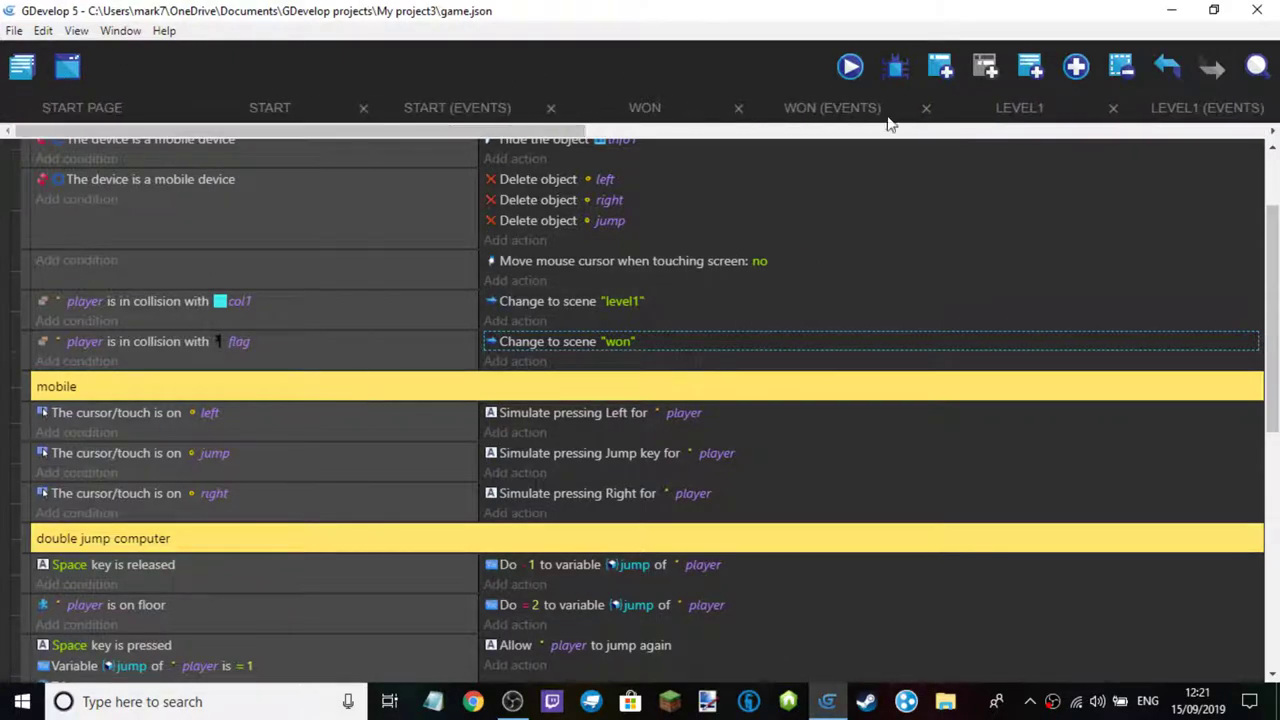
pyautogui.click(1113, 108)
pyautogui.click(1113, 108)
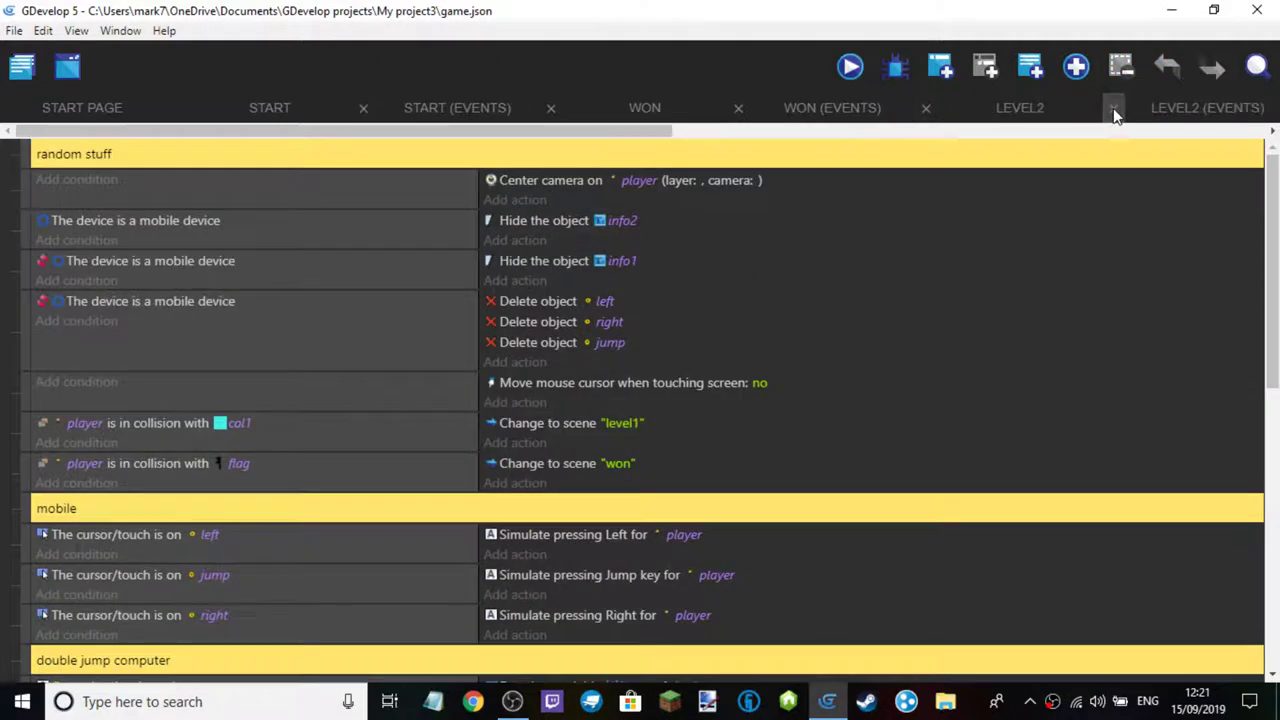
pyautogui.click(1114, 110)
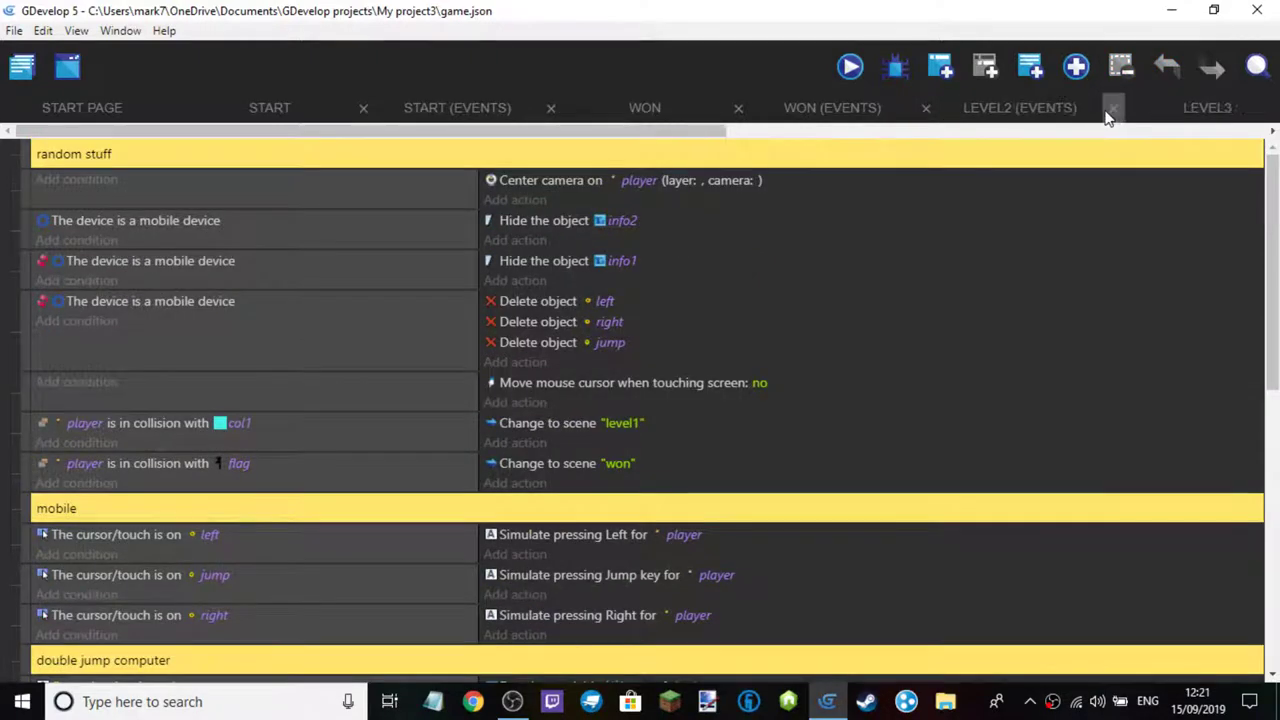
pyautogui.click(1113, 108)
pyautogui.click(1112, 108)
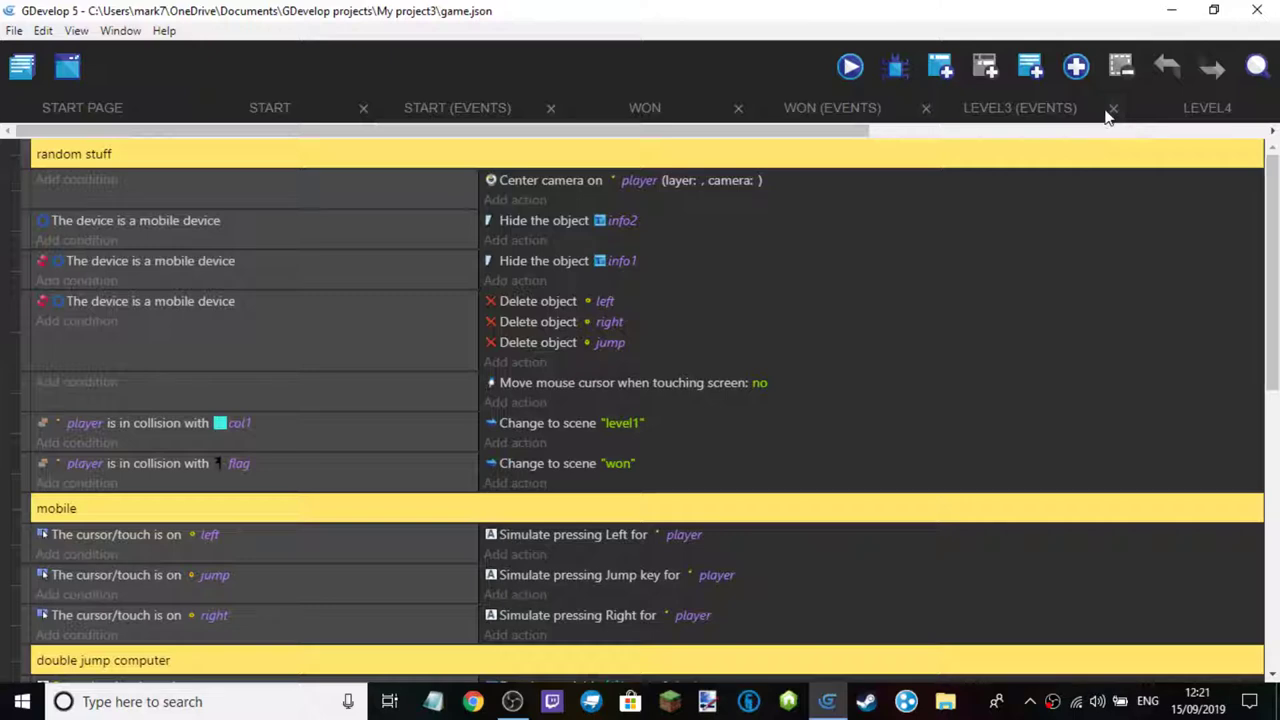
pyautogui.click(1116, 110)
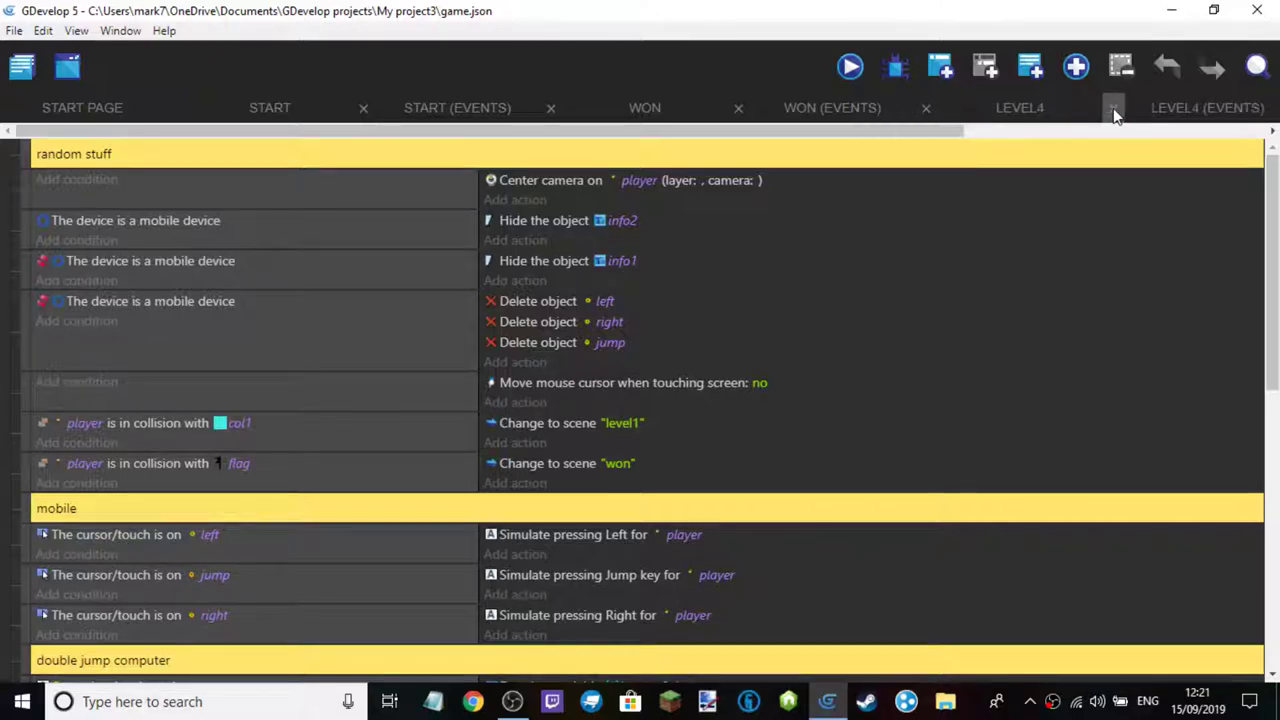
pyautogui.click(1114, 110)
pyautogui.click(1114, 110)
pyautogui.click(1113, 108)
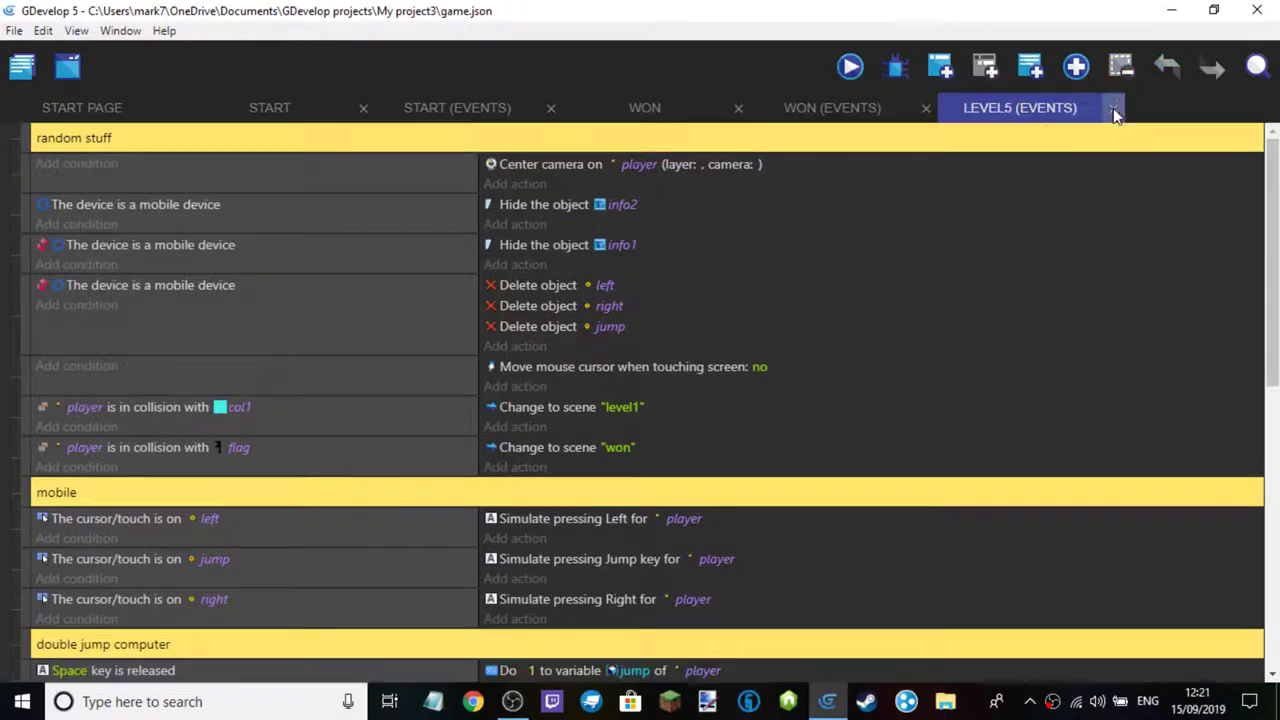
pyautogui.click(1113, 108)
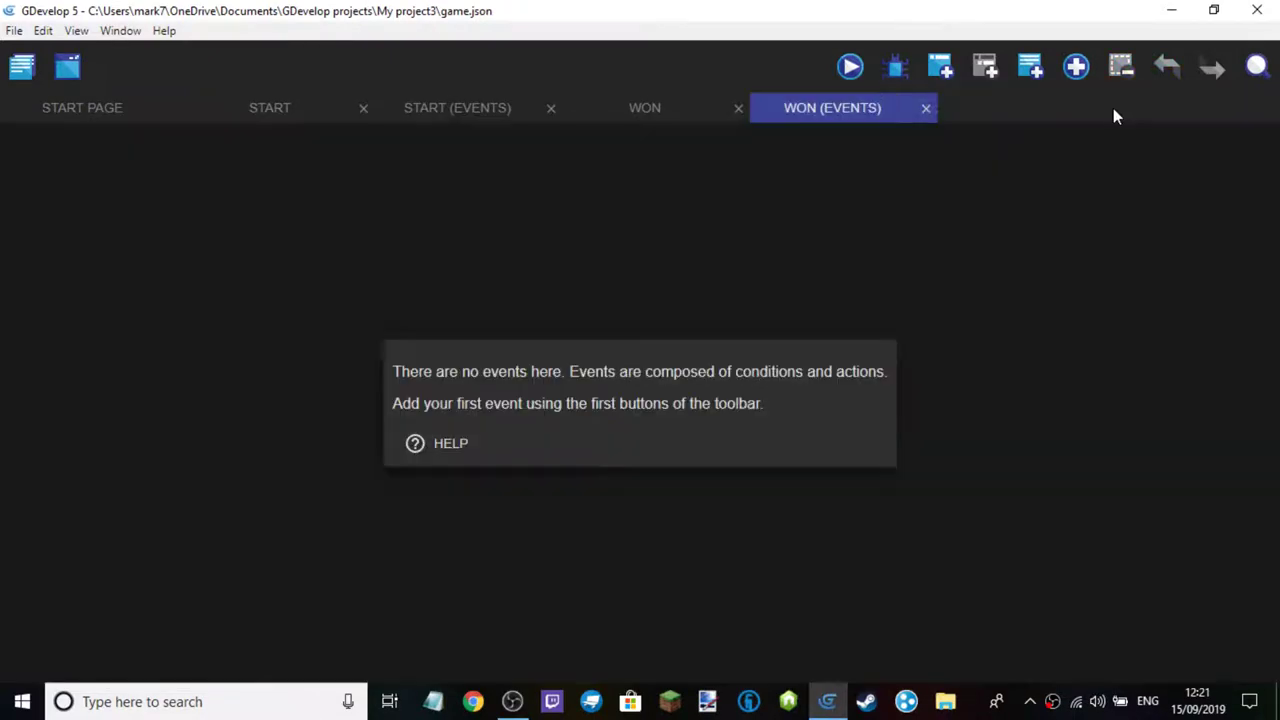
# Look over the won scene's layout and the start scene's layout, selecting all start screen objects and clearing the selection
pyautogui.click(655, 106)
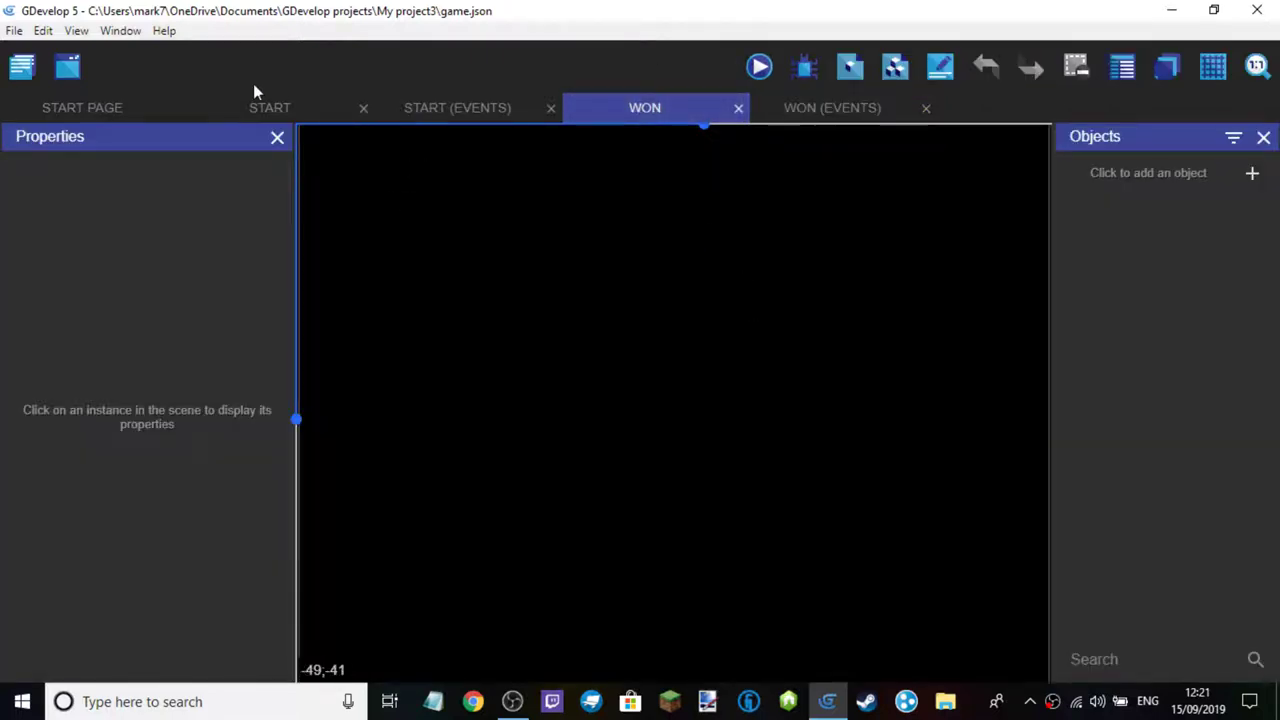
pyautogui.click(283, 114)
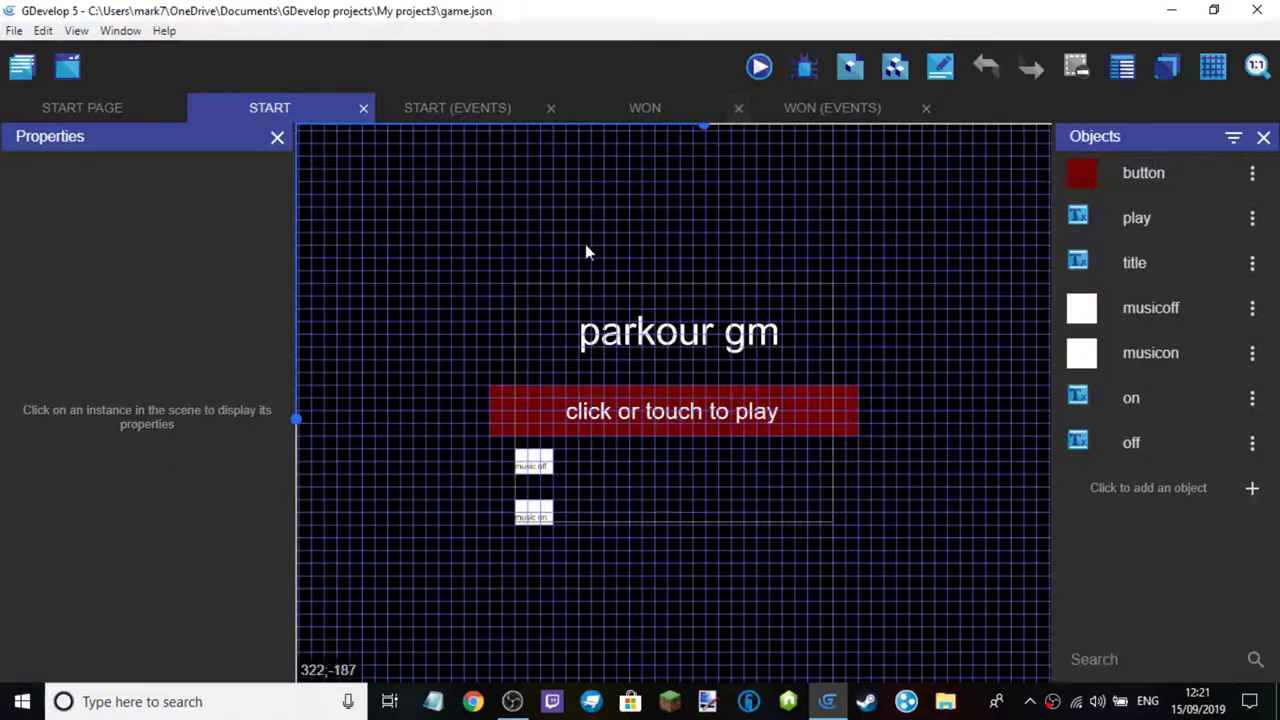
pyautogui.moveTo(348, 284); pyautogui.dragTo(945, 622)
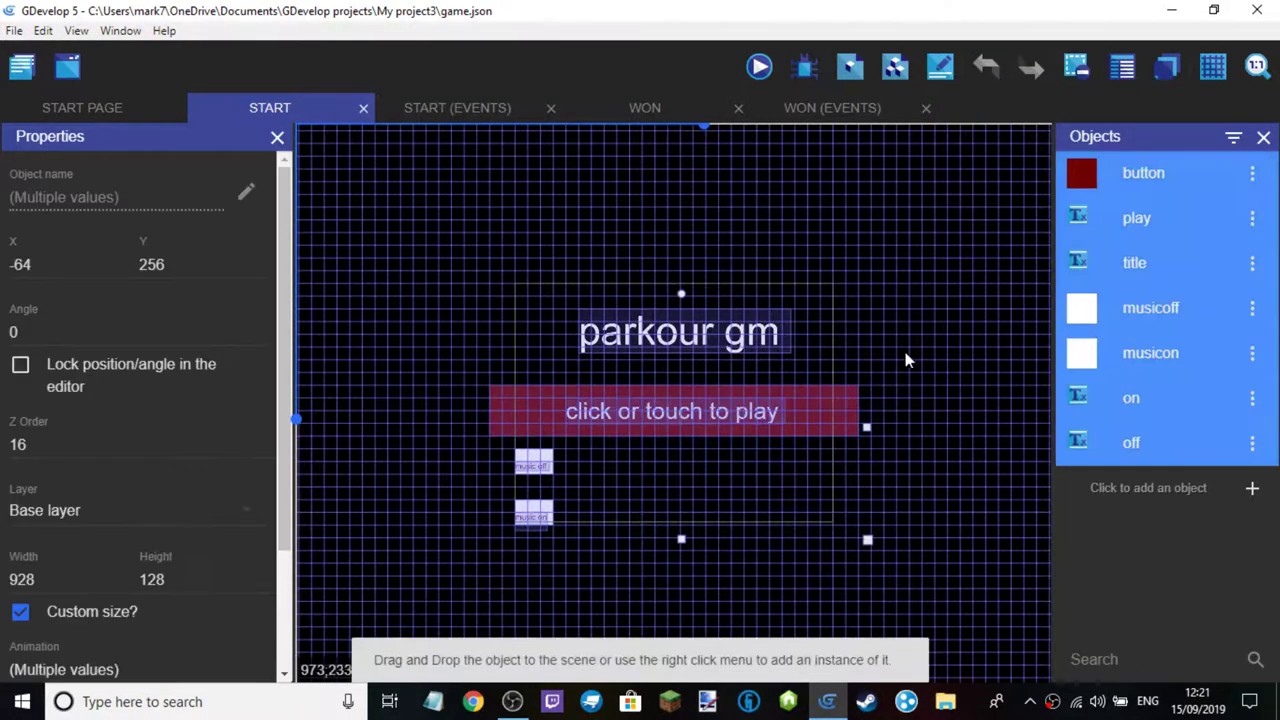
pyautogui.click(820, 334)
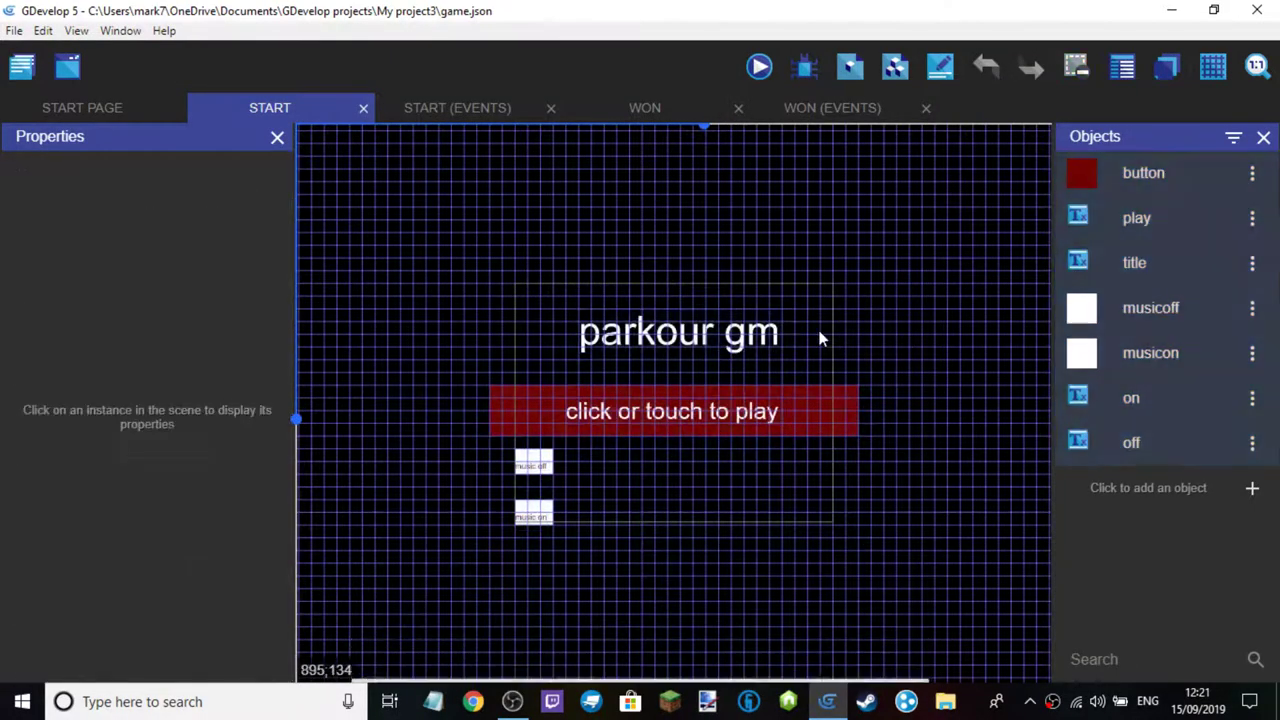
# Preview the start scene in a maximized window and test its music on and music off buttons
pyautogui.click(759, 66)
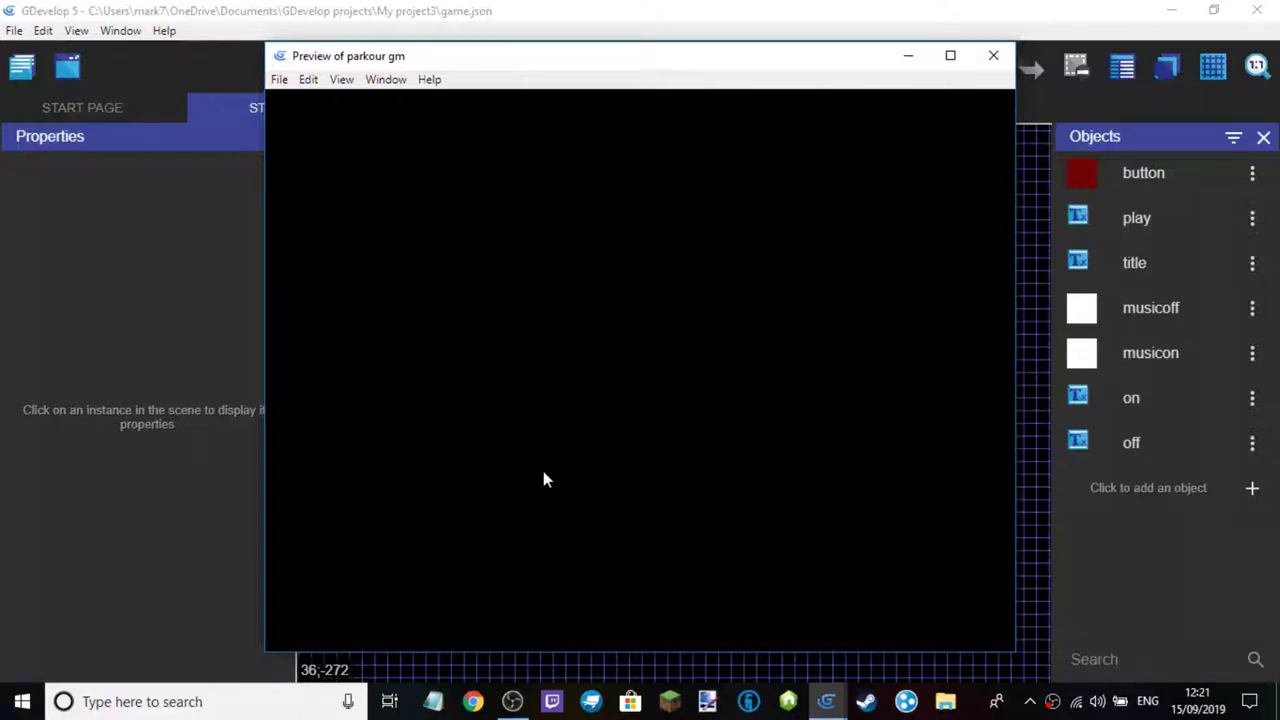
pyautogui.click(952, 56)
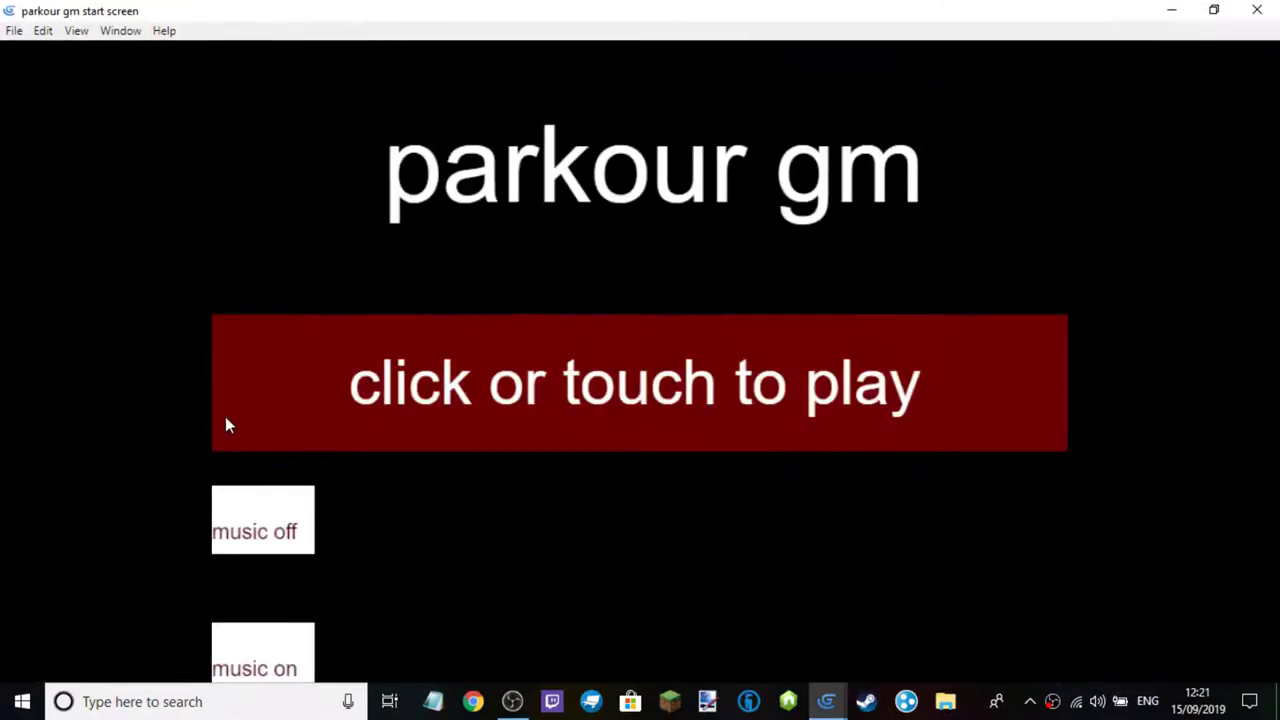
pyautogui.click(258, 640)
pyautogui.click(269, 503)
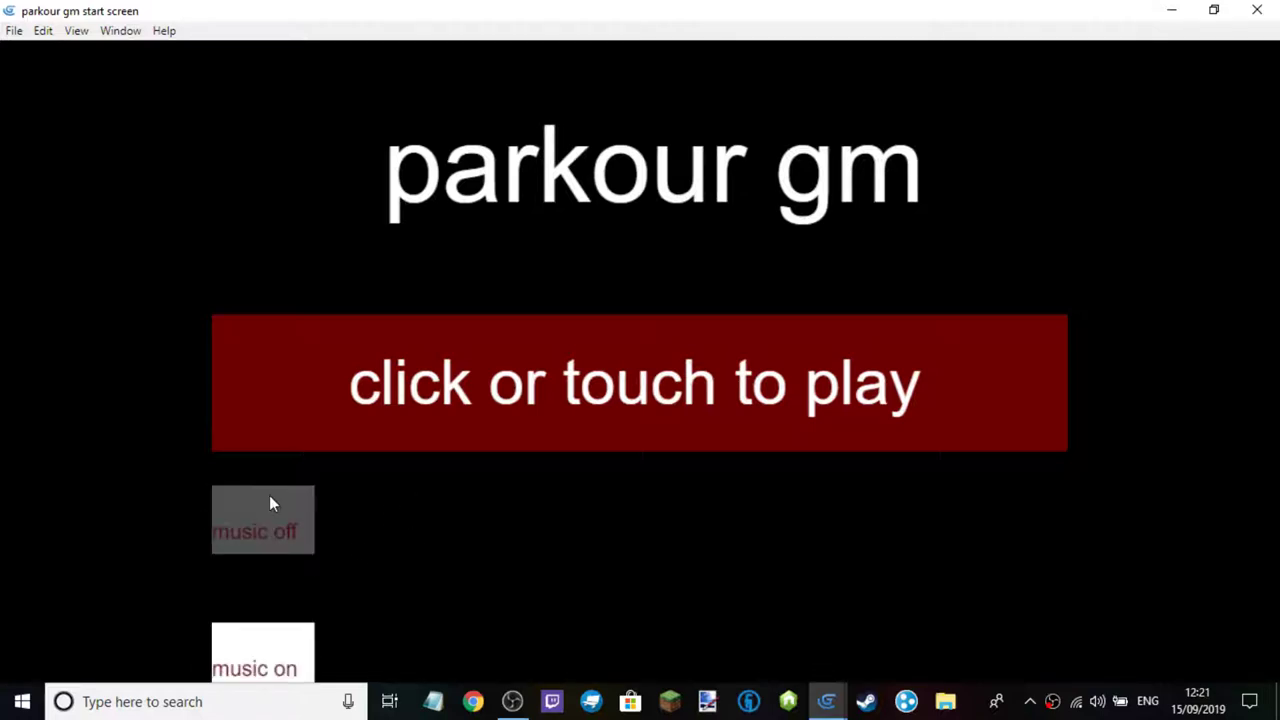
pyautogui.click(301, 662)
# Start the game from the preview's play button, jump the player across level 1's first gap, and close the preview
pyautogui.click(483, 390)
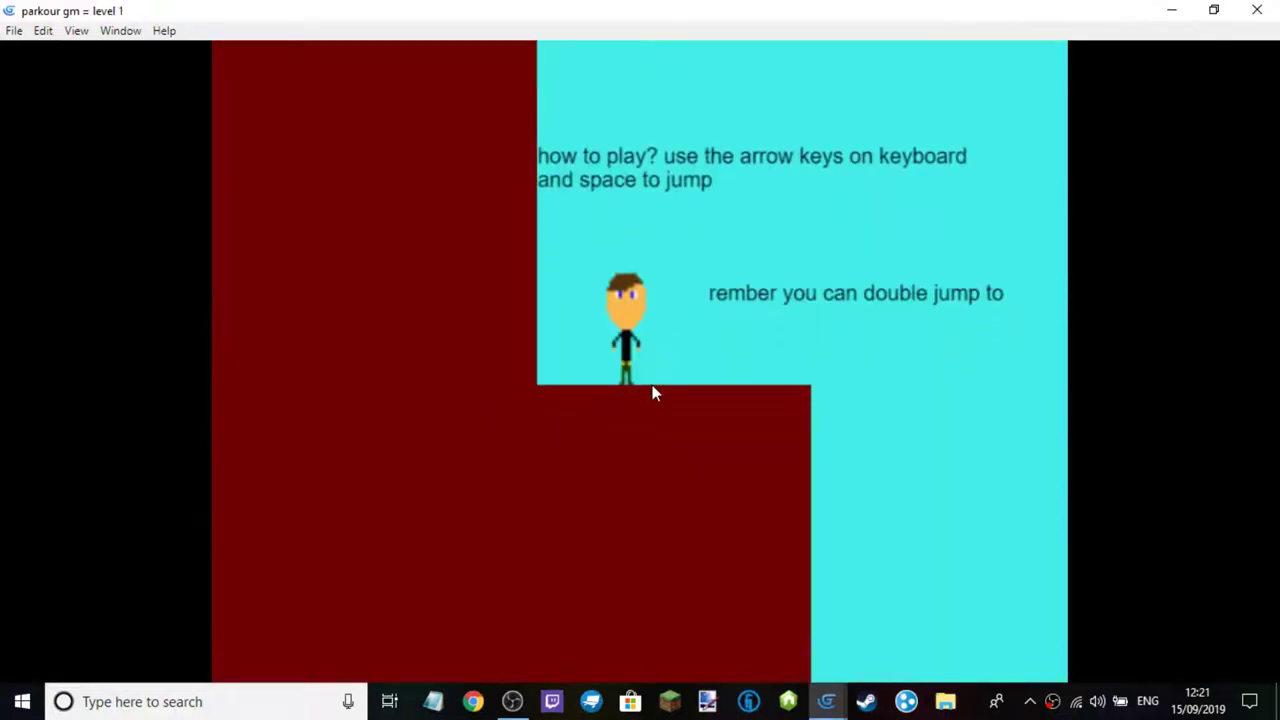
pyautogui.press('Right')
pyautogui.press('space')
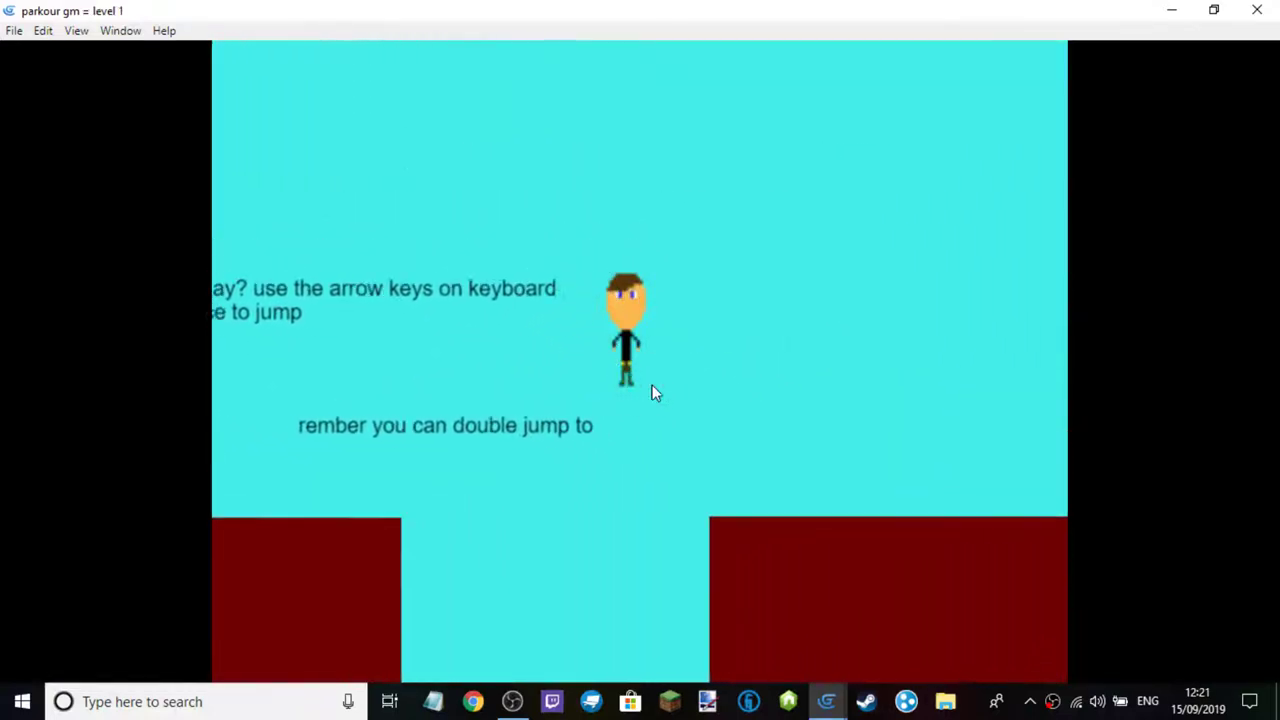
pyautogui.press('Right')
pyautogui.press('space')
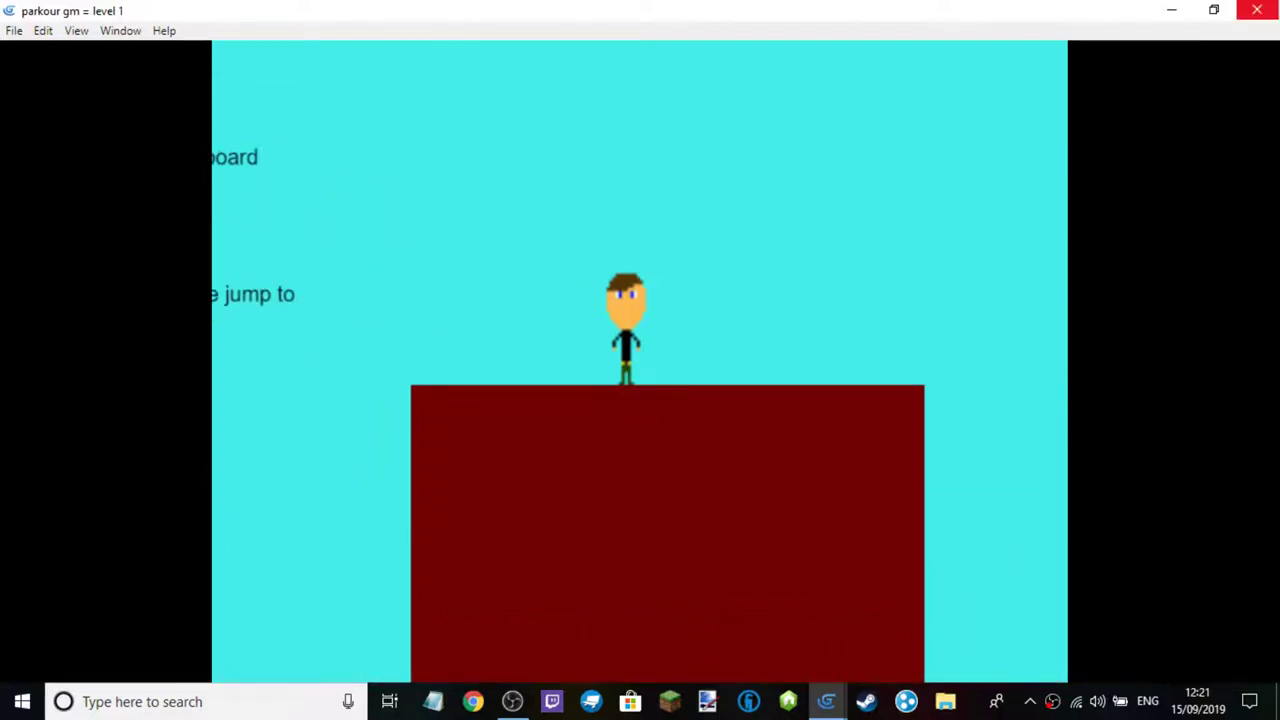
pyautogui.hotkey('alt', 'F4')
# In the start scene's events, duplicate the musicon event with the left mouse button release condition directly below the original
pyautogui.click(447, 104)
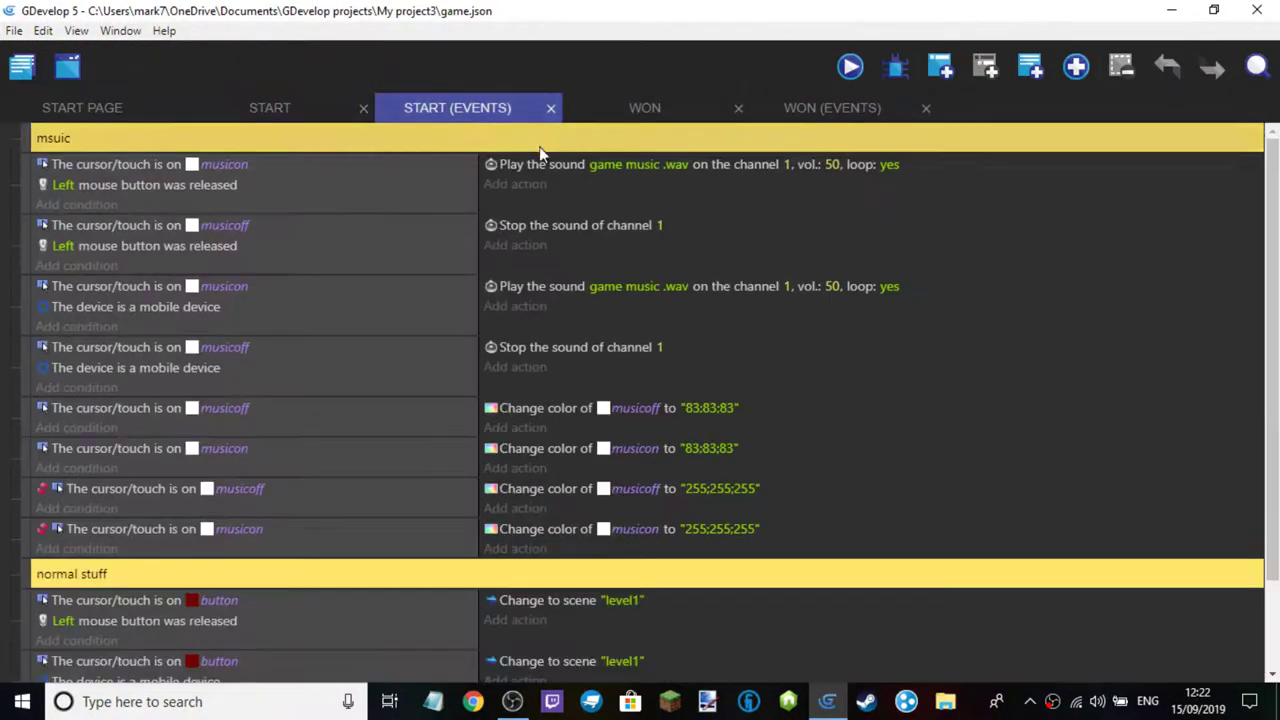
pyautogui.scroll(-2, 350, 344)
pyautogui.scroll(2, 277, 373)
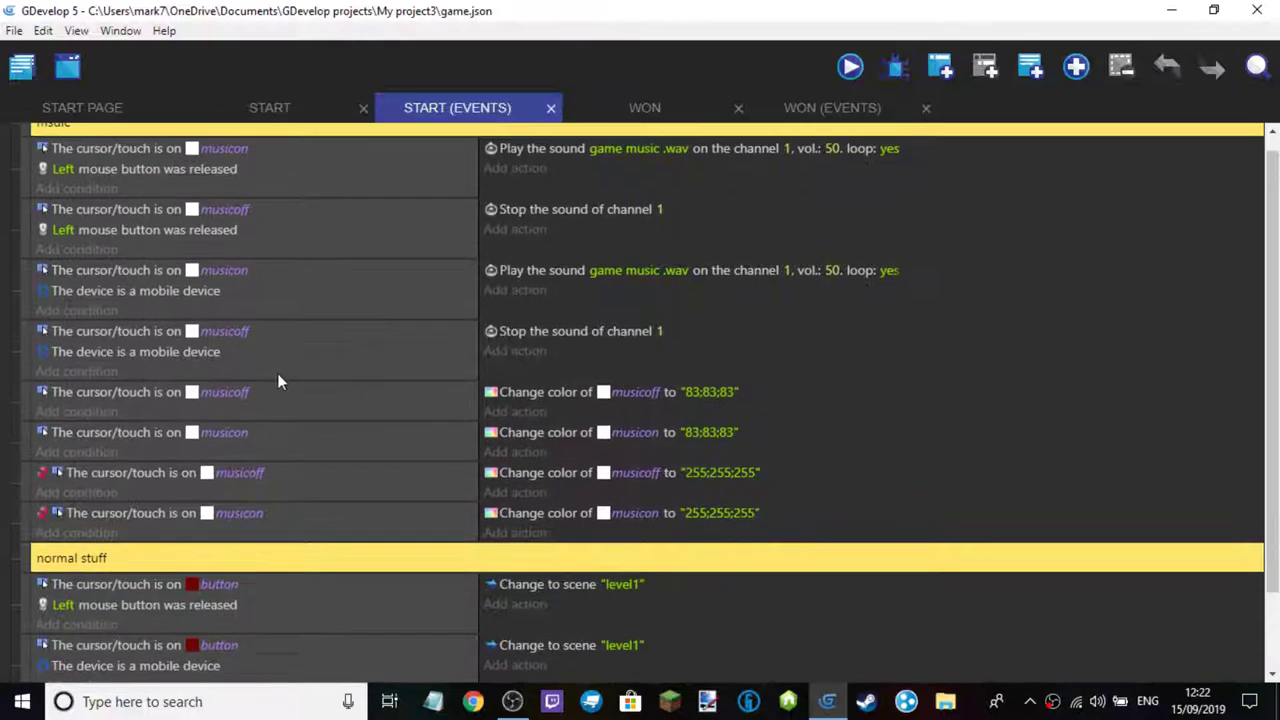
pyautogui.scroll(1, 277, 381)
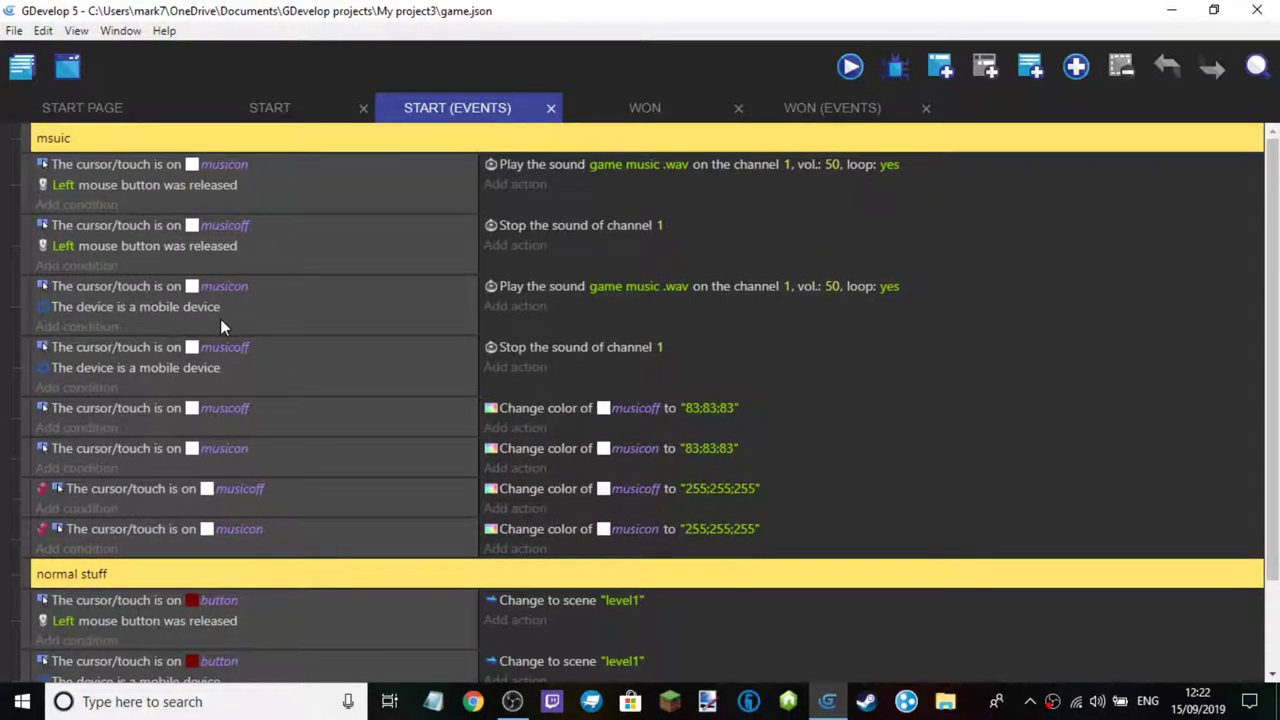
pyautogui.rightClick(350, 208)
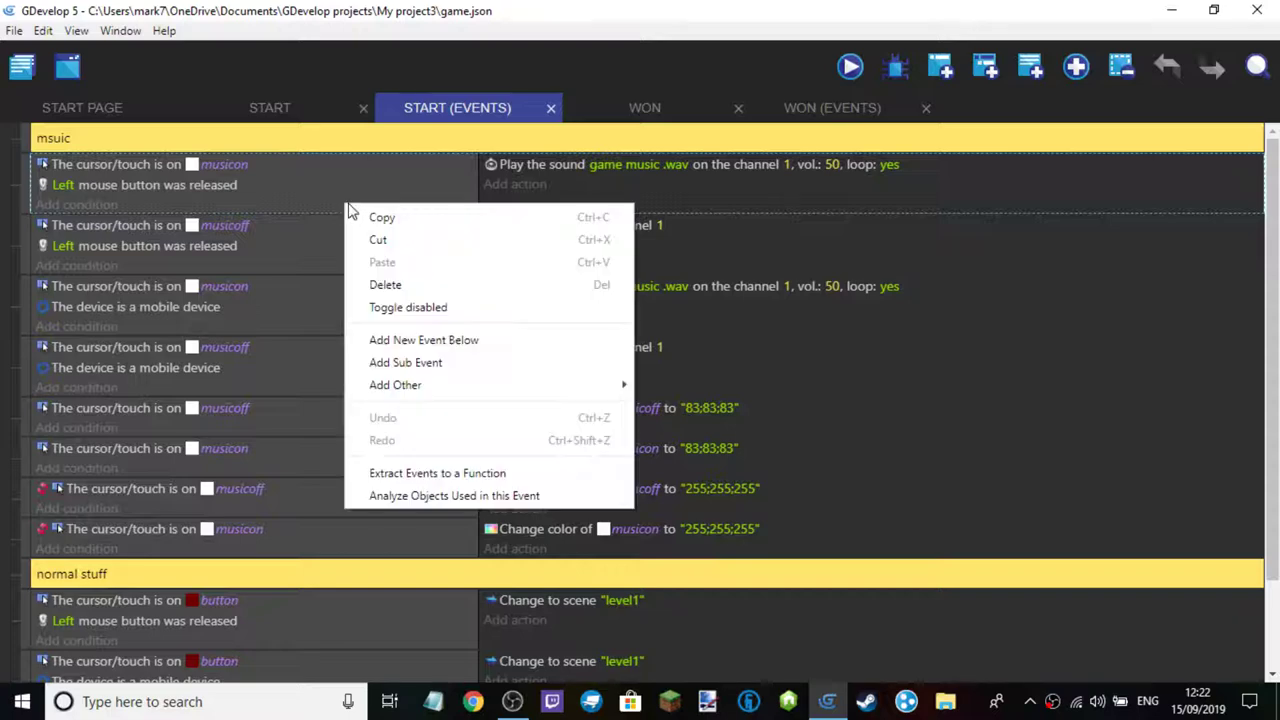
pyautogui.click(355, 215)
pyautogui.rightClick(358, 203)
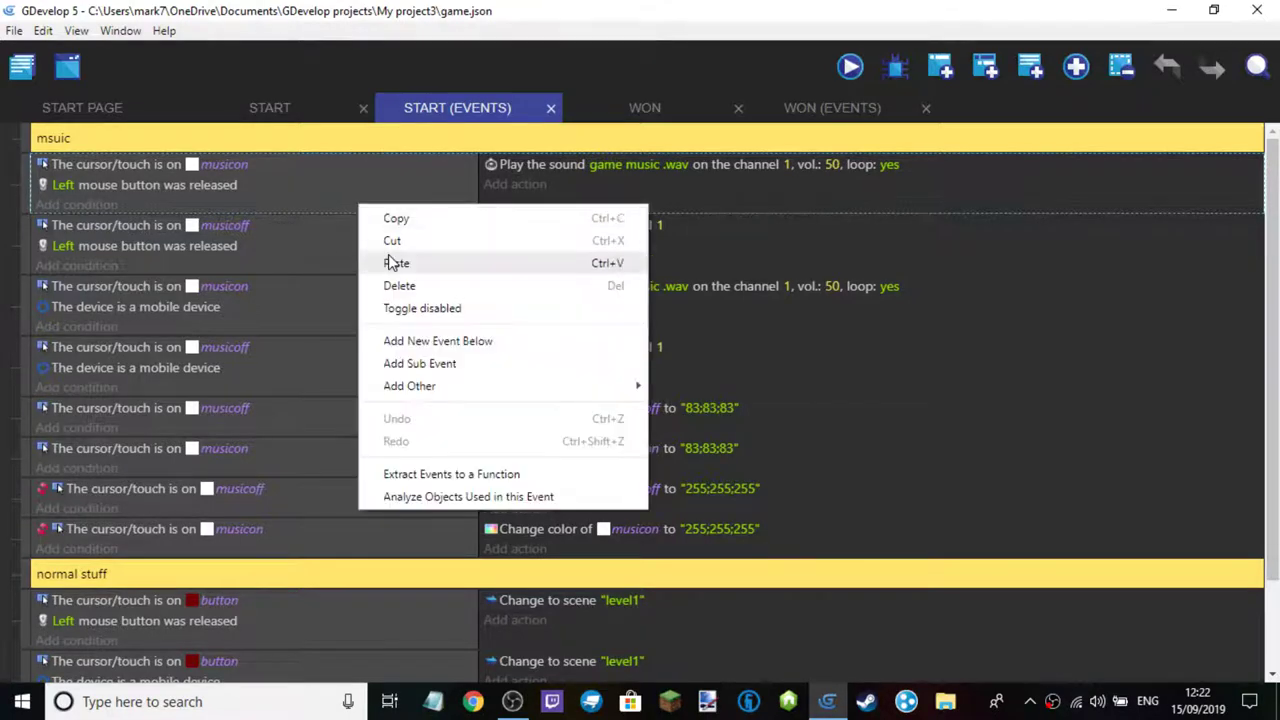
pyautogui.click(394, 263)
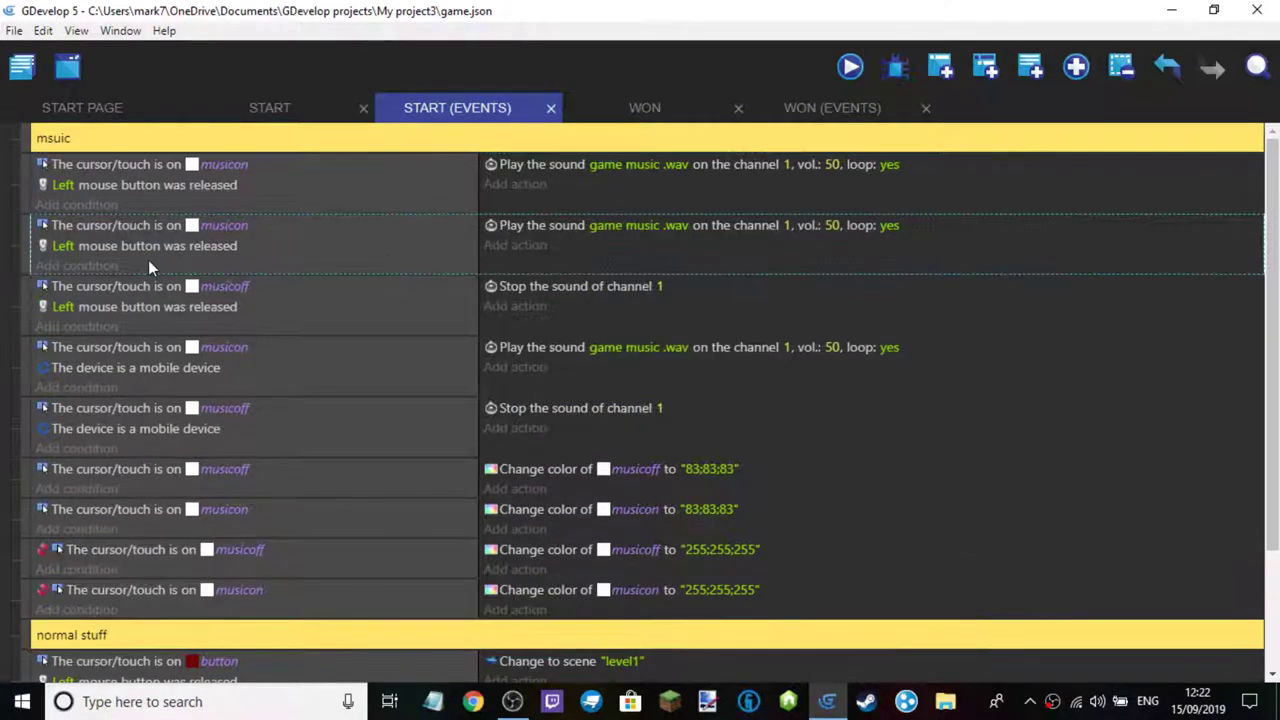
# Replace the duplicated musicon event's conditions with the single condition "At the beginning of the scene"
pyautogui.press('Delete')
pyautogui.click(161, 236)
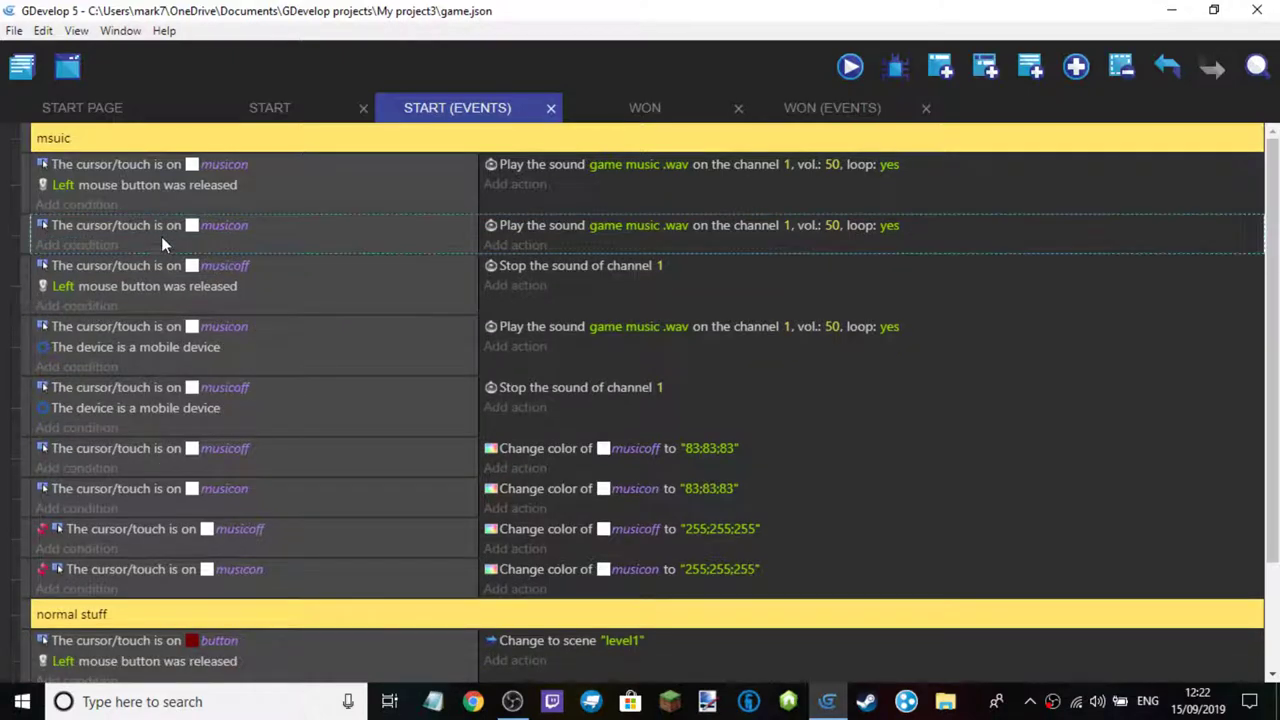
pyautogui.press('Delete')
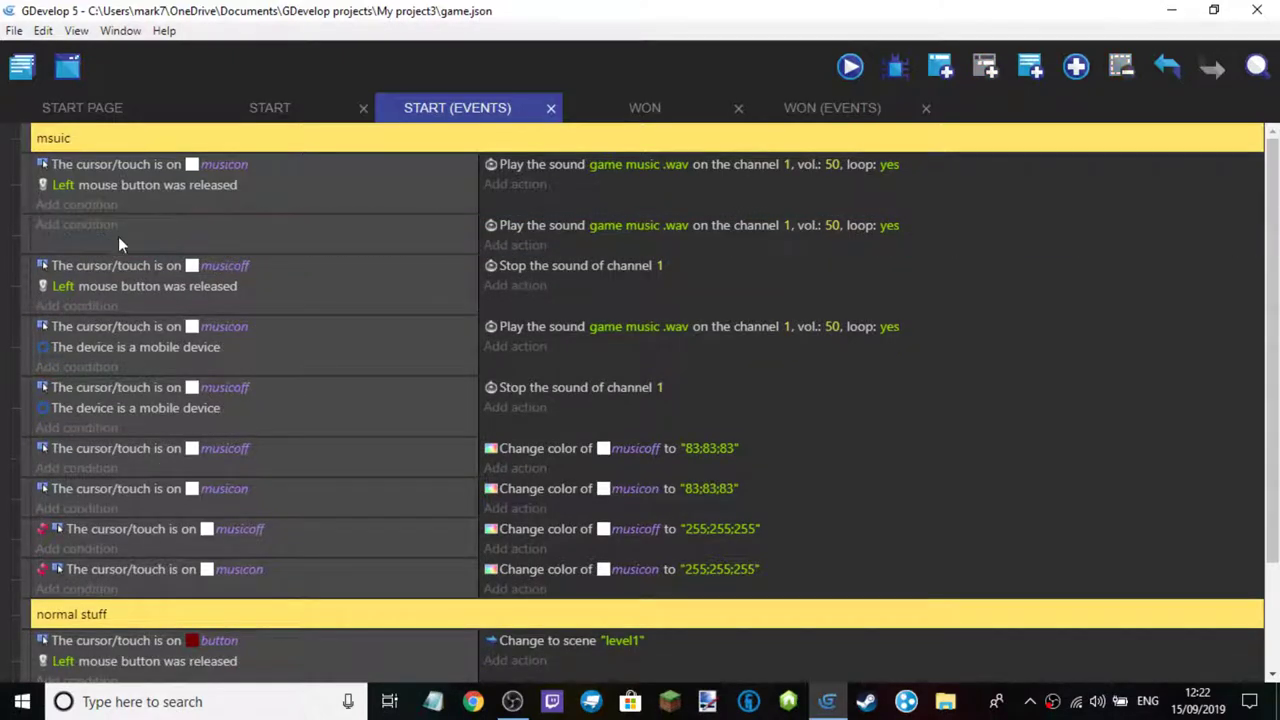
pyautogui.click(88, 228)
pyautogui.write('beg')
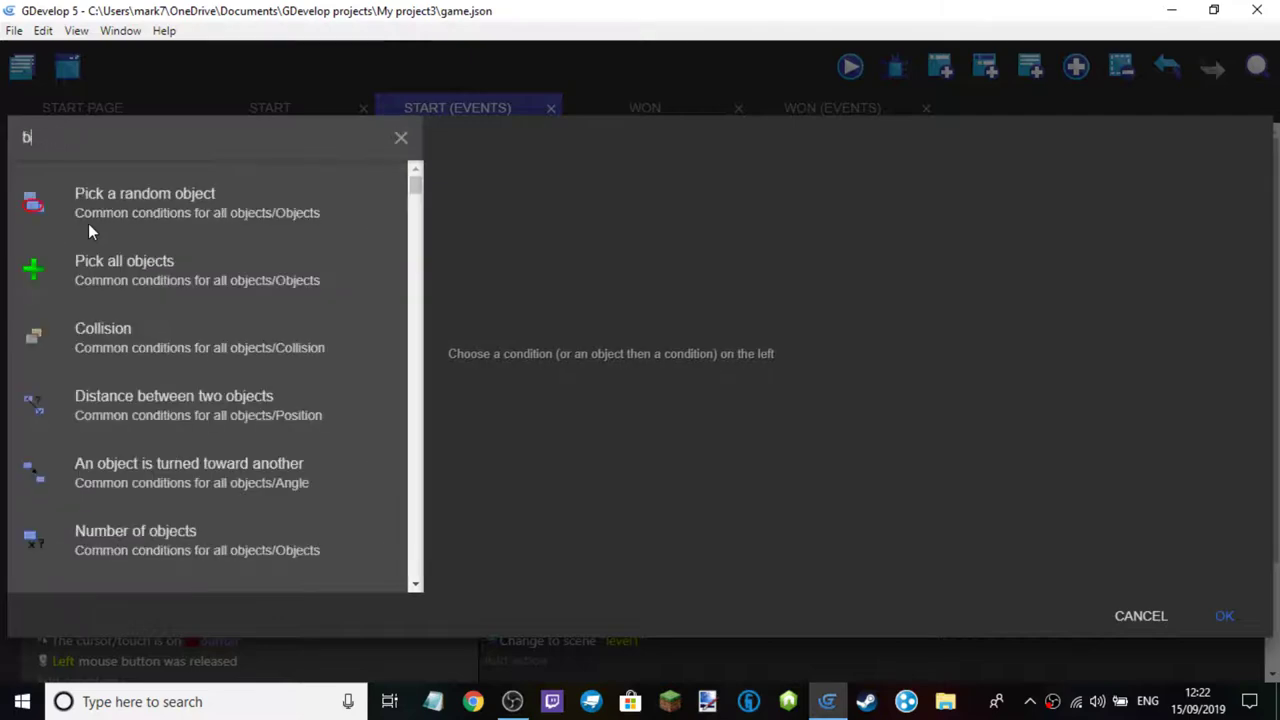
pyautogui.click(88, 223)
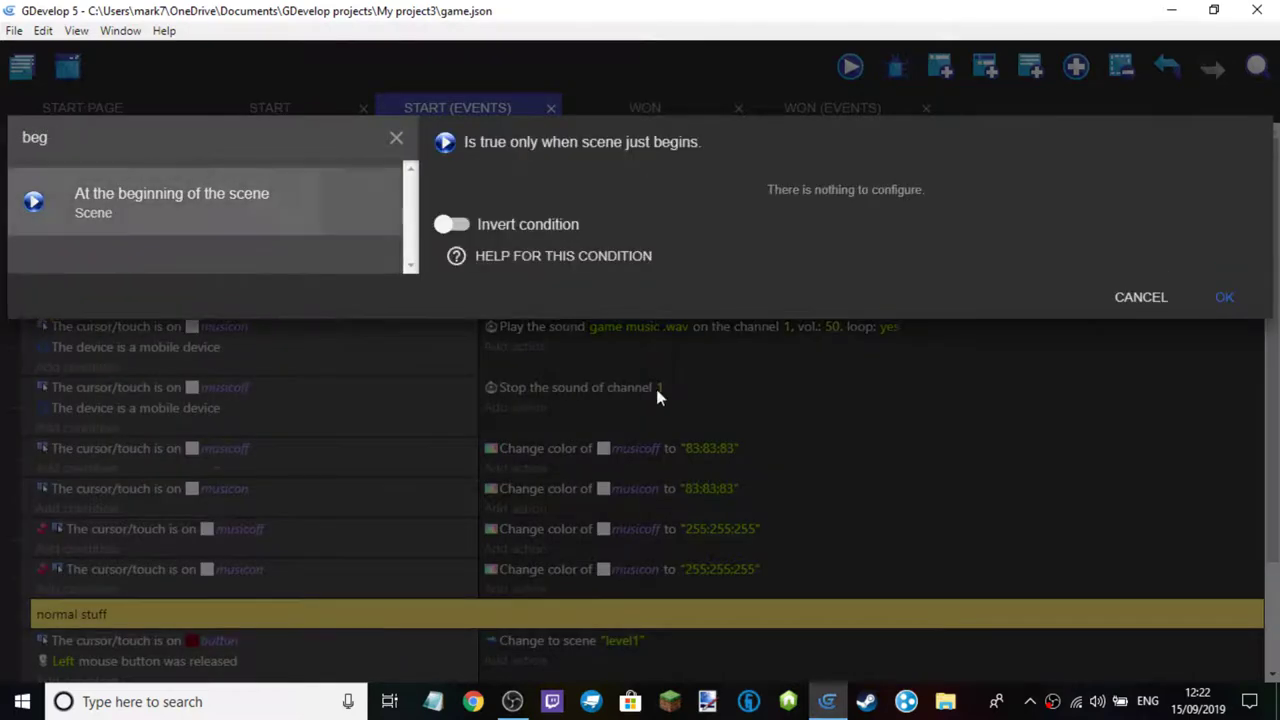
pyautogui.click(1191, 294)
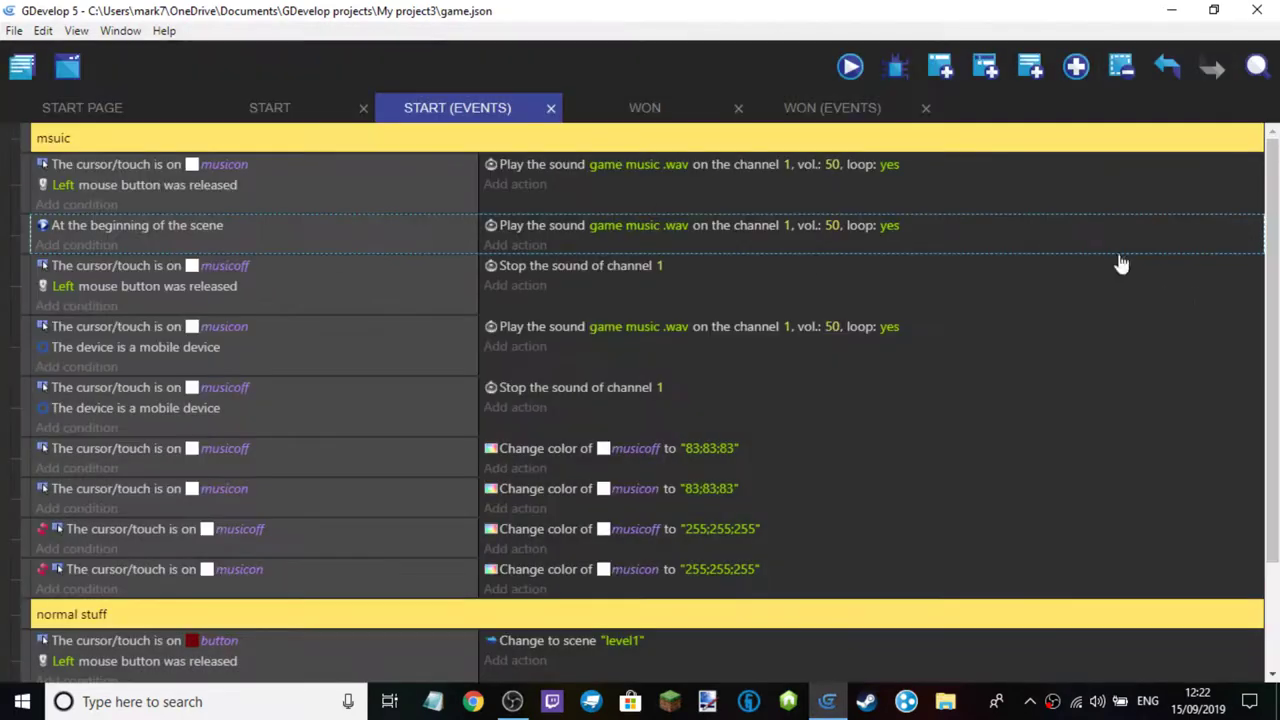
# Preview the start scene, start the game, jump the player across level 1's first gap, and close the preview
pyautogui.click(849, 67)
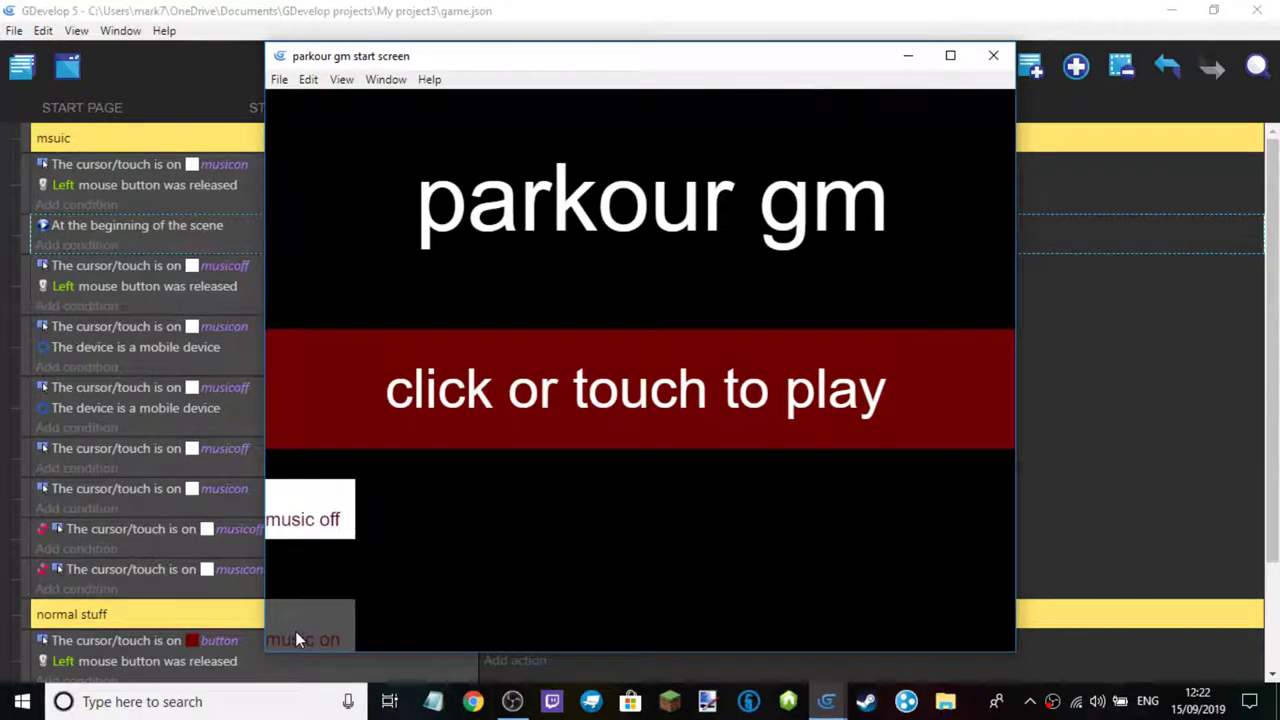
pyautogui.click(443, 394)
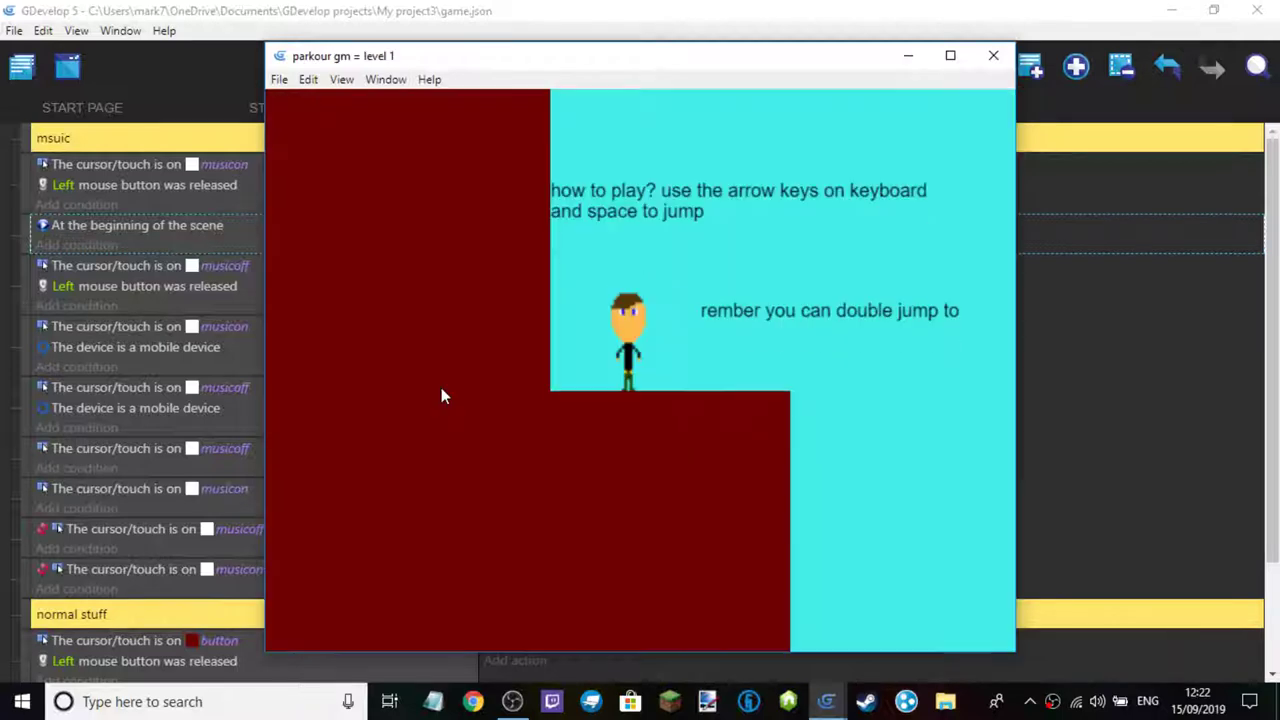
pyautogui.press('Right')
pyautogui.press('space')
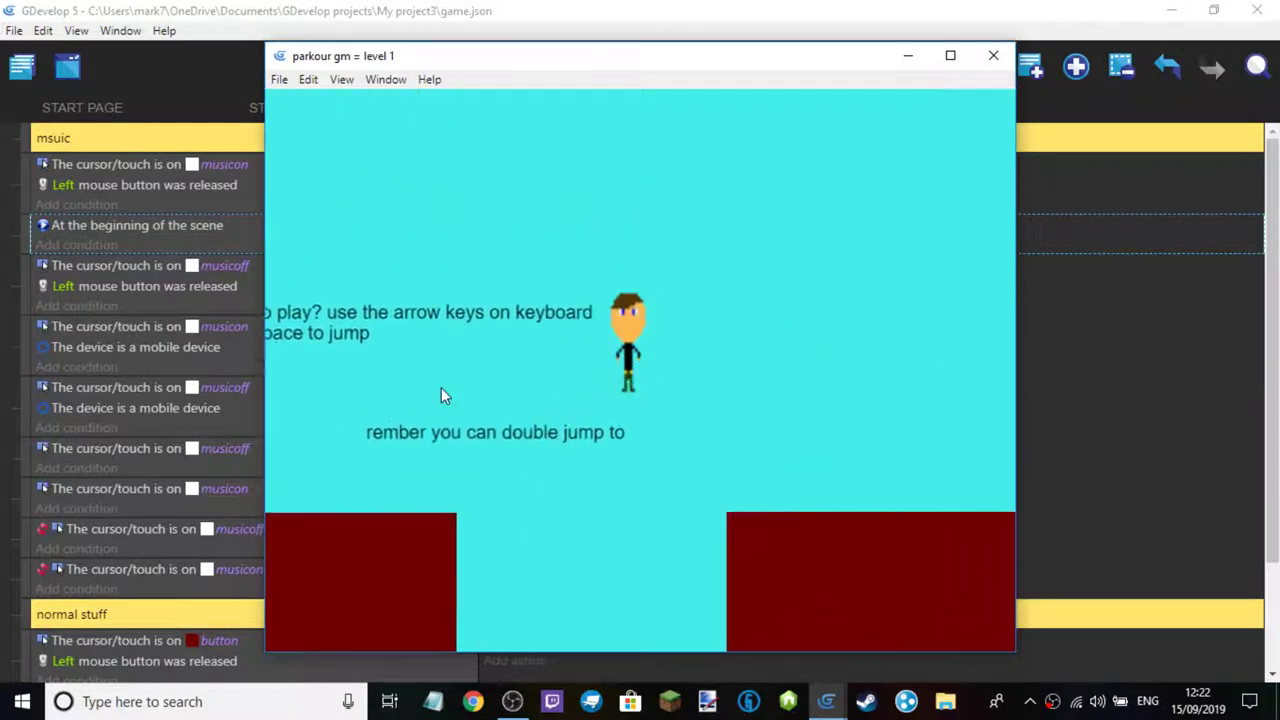
pyautogui.press('space')
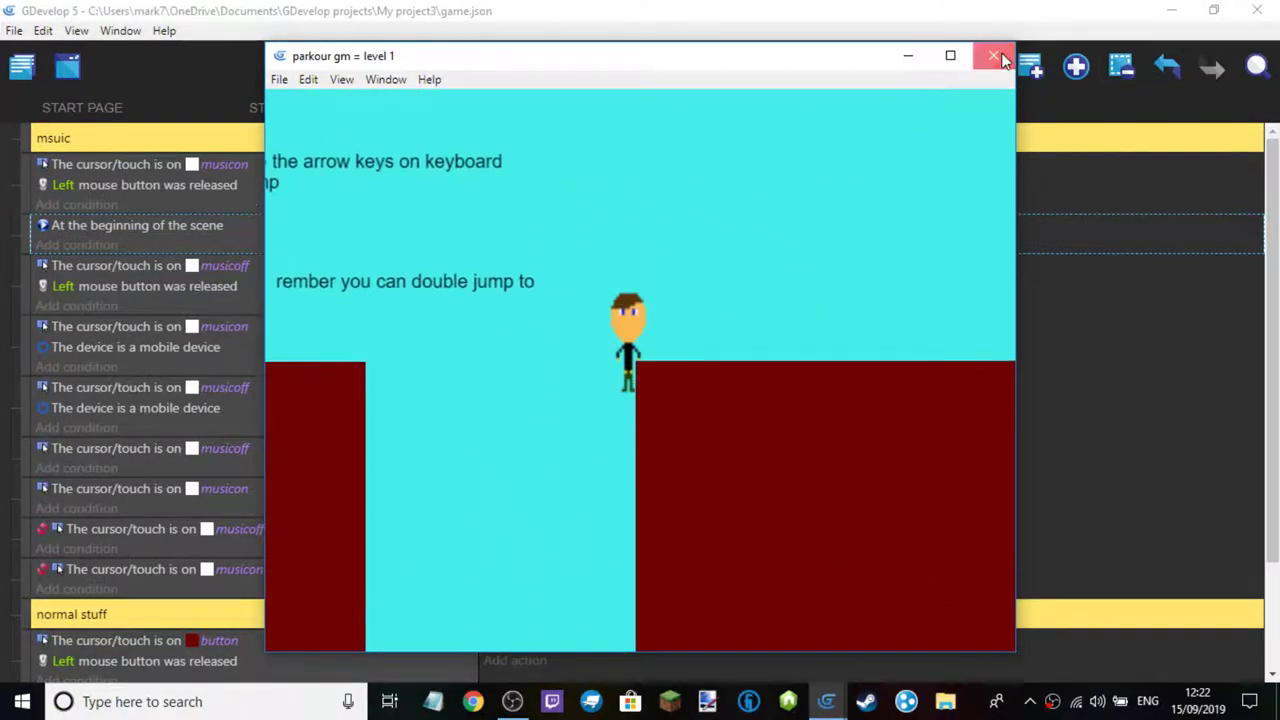
pyautogui.click(993, 55)
# Select the beginning-of-scene play action and the musicoff stop action for reference, and preview the start screen once more
pyautogui.click(747, 225)
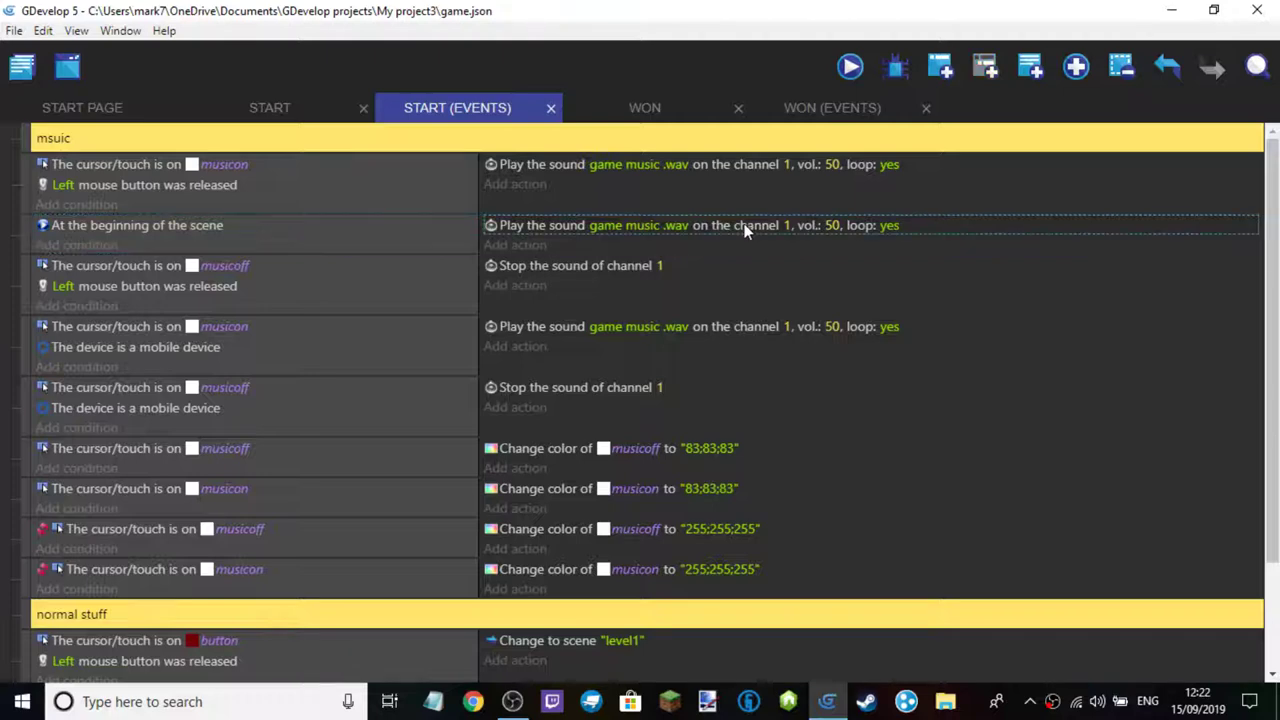
pyautogui.click(568, 267)
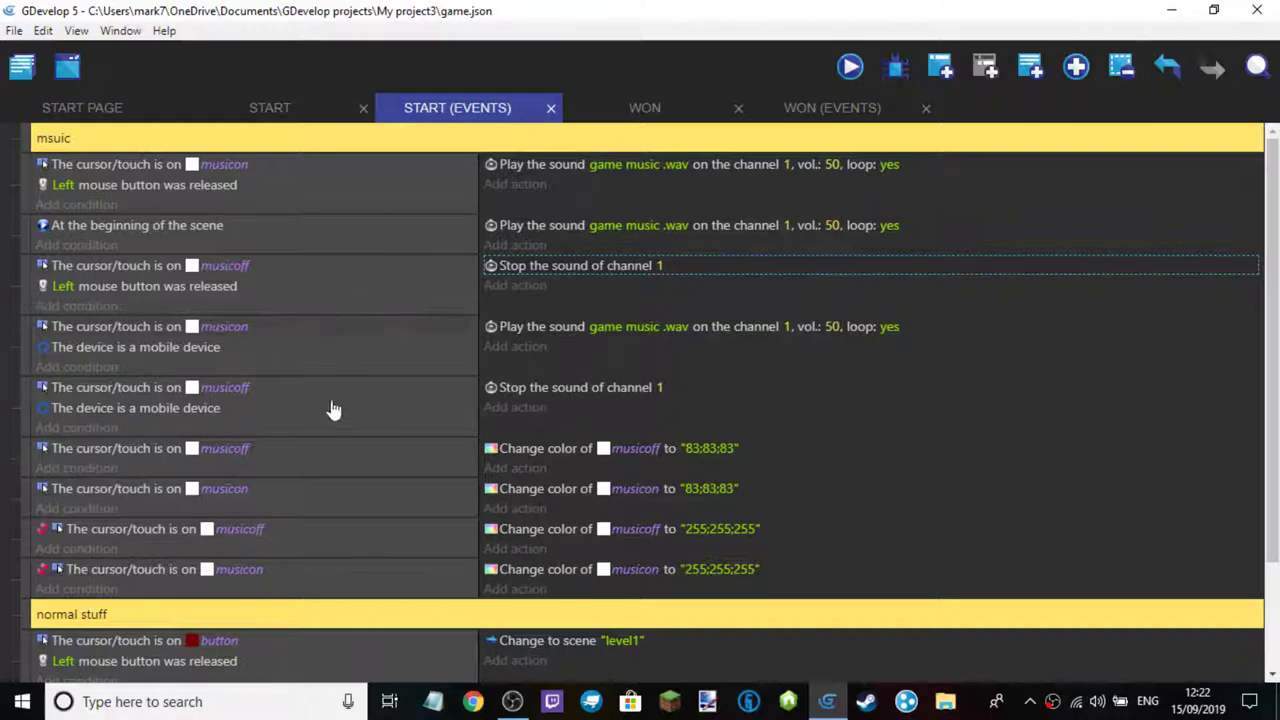
pyautogui.click(849, 67)
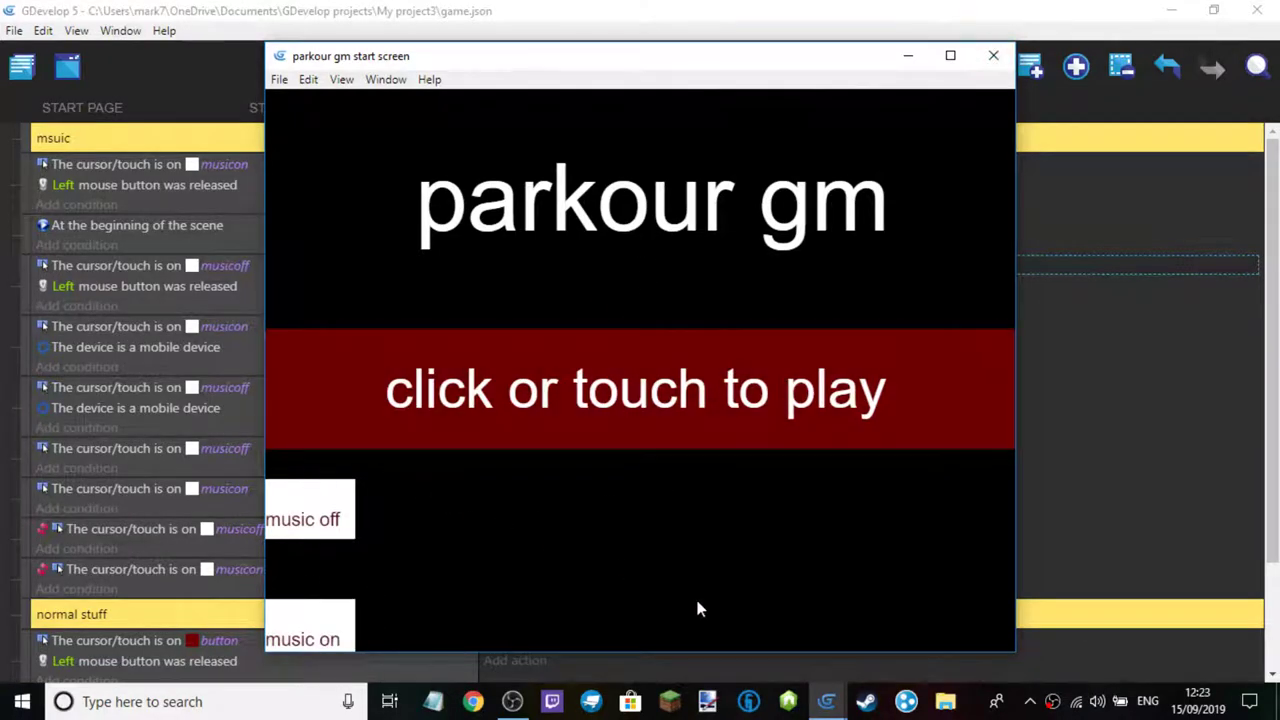
pyautogui.click(993, 55)
# Look over the start scene's remaining events and layout, and close the start and won scenes with their event sheets
pyautogui.scroll(-2, 645, 278)
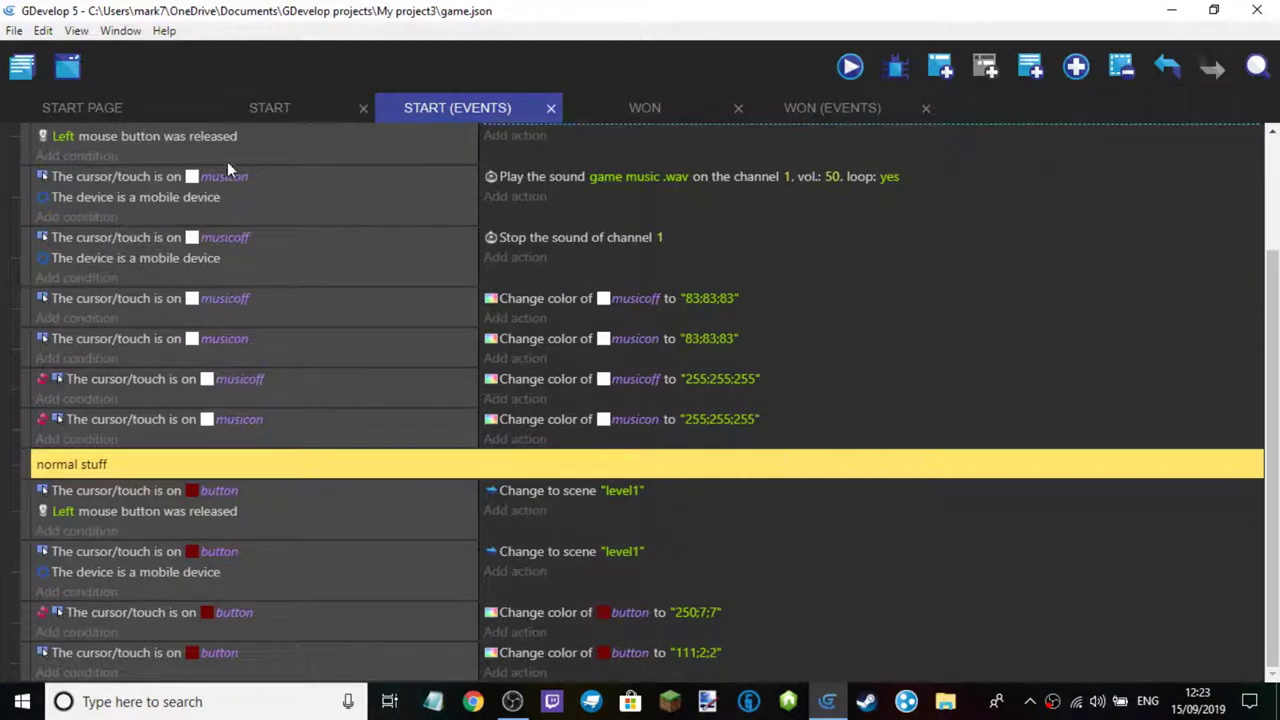
pyautogui.click(271, 105)
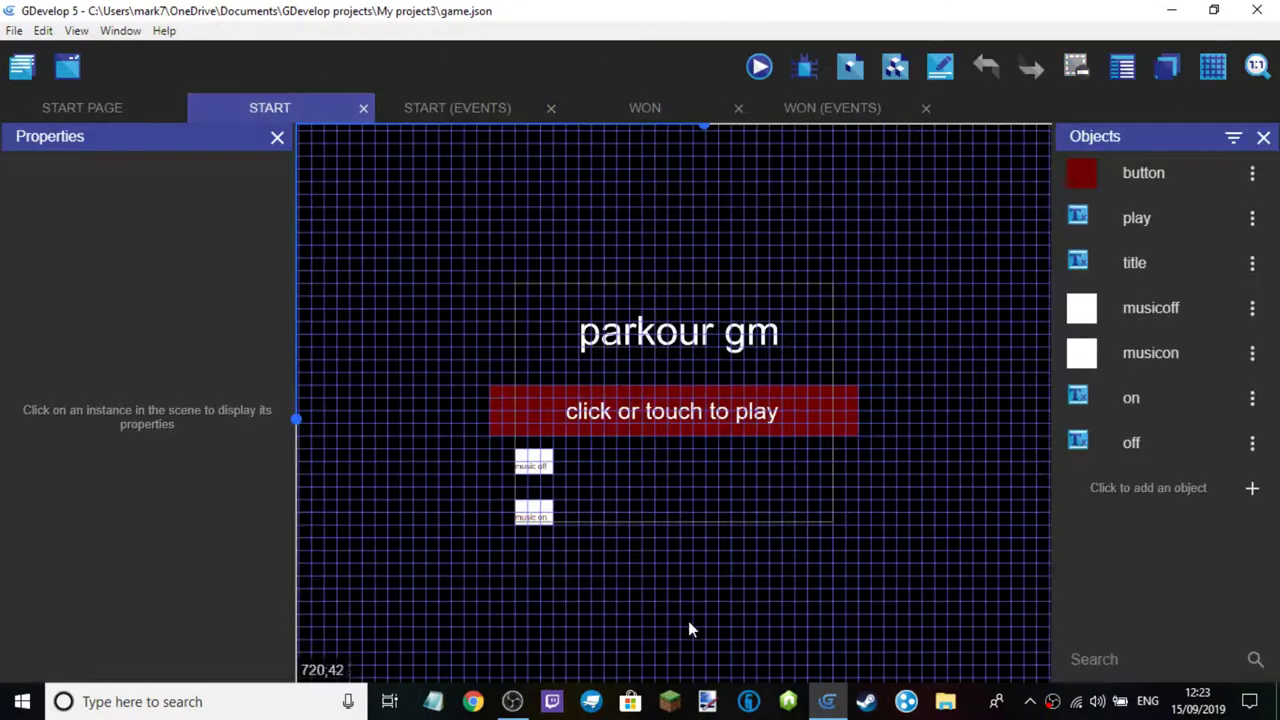
pyautogui.scroll(-2, 689, 600)
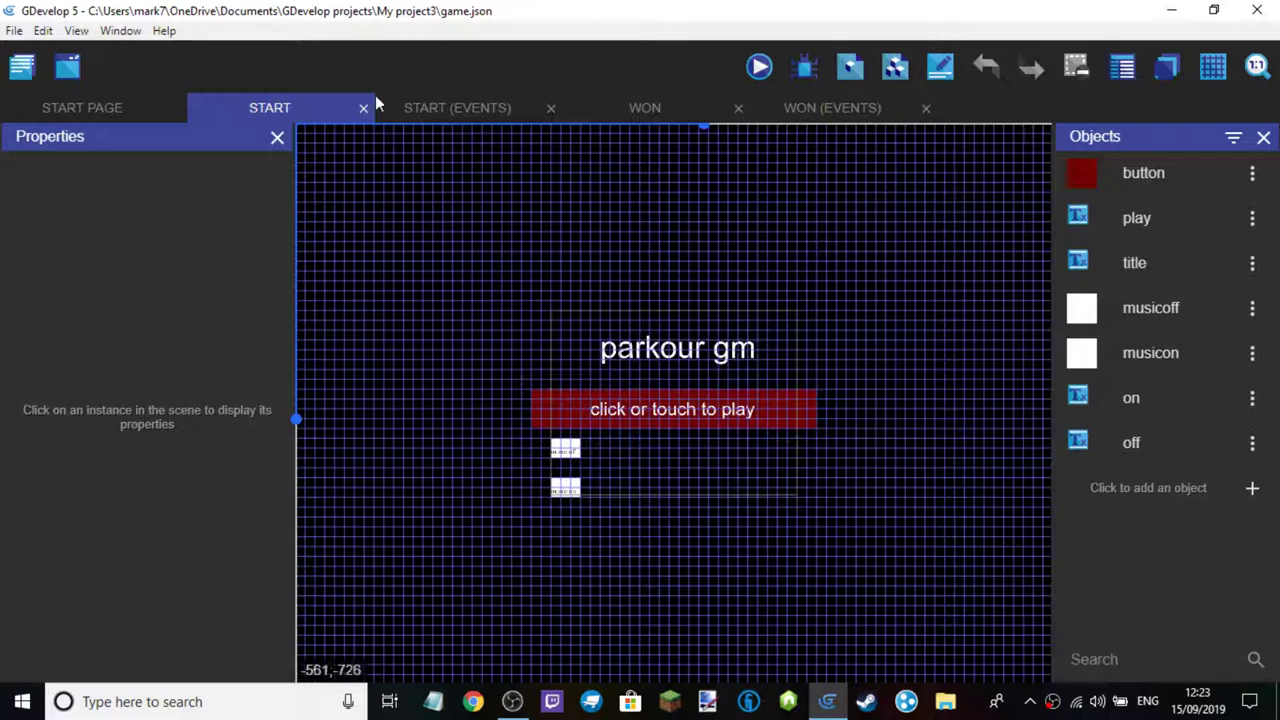
pyautogui.click(370, 106)
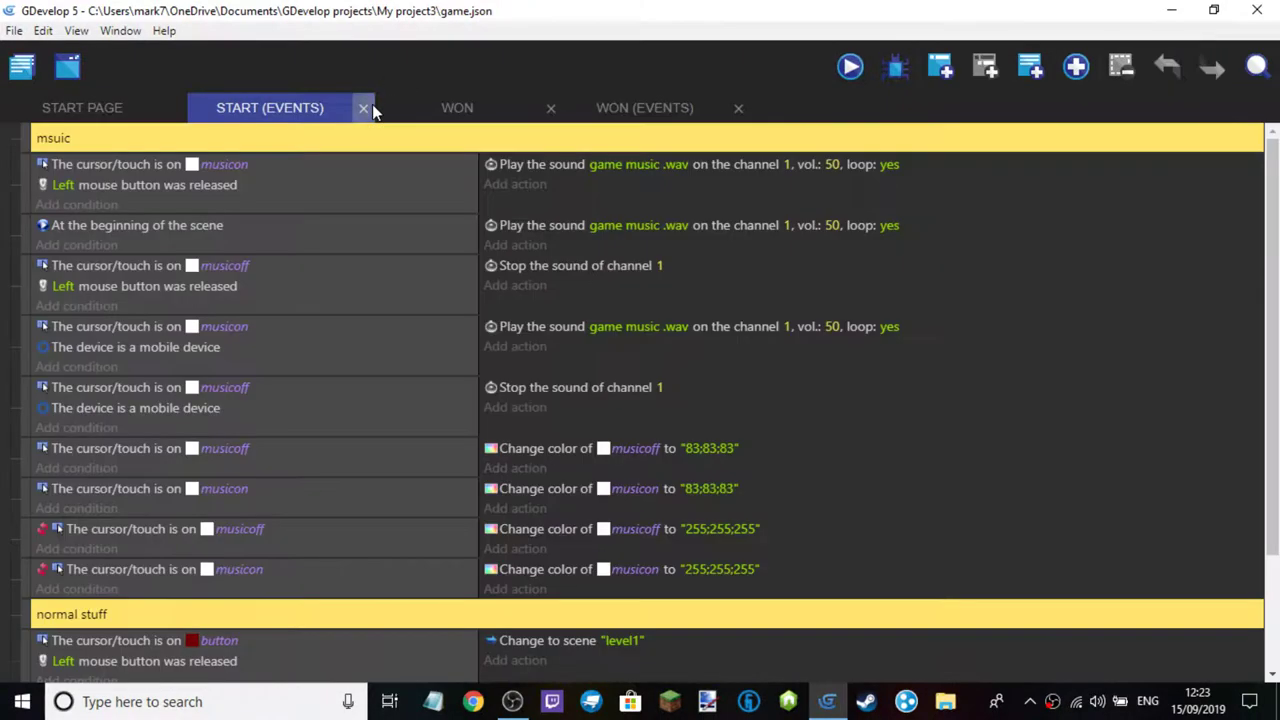
pyautogui.click(370, 106)
pyautogui.click(370, 106)
pyautogui.click(370, 107)
# Save the parkour gm project and quit GDevelop
pyautogui.click(22, 66)
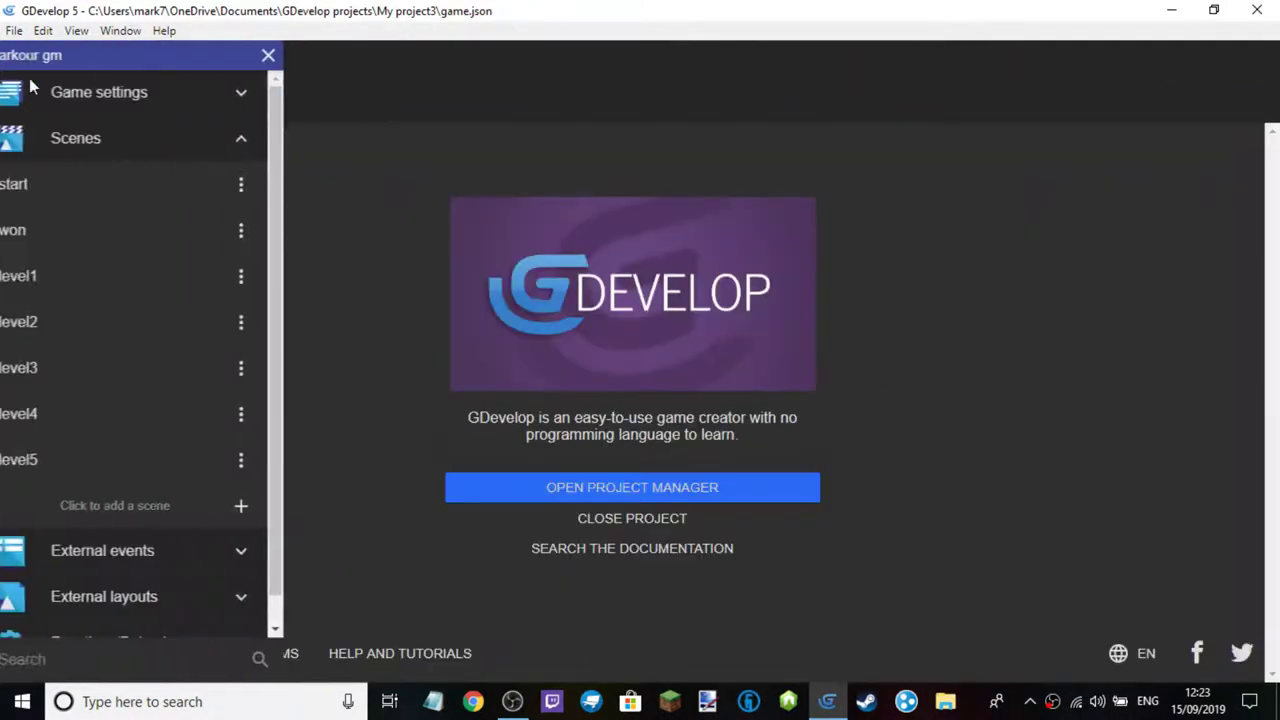
pyautogui.click(285, 55)
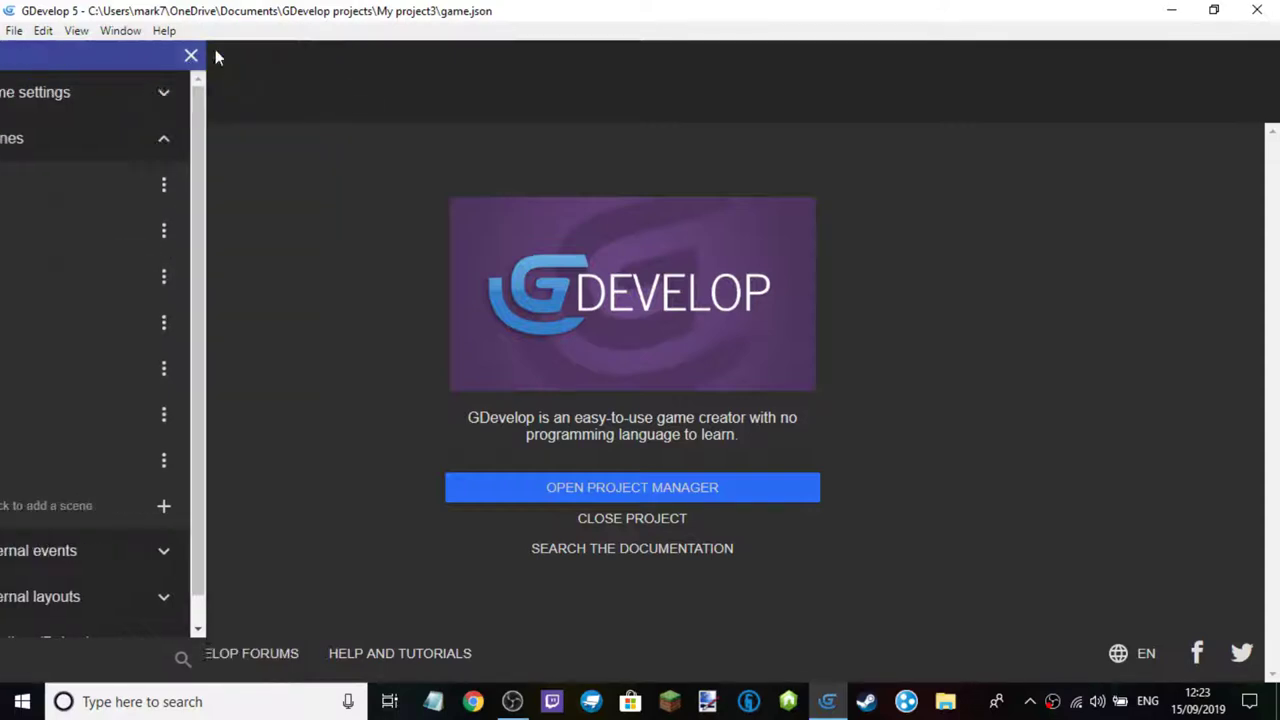
pyautogui.click(14, 30)
pyautogui.click(43, 118)
pyautogui.click(14, 30)
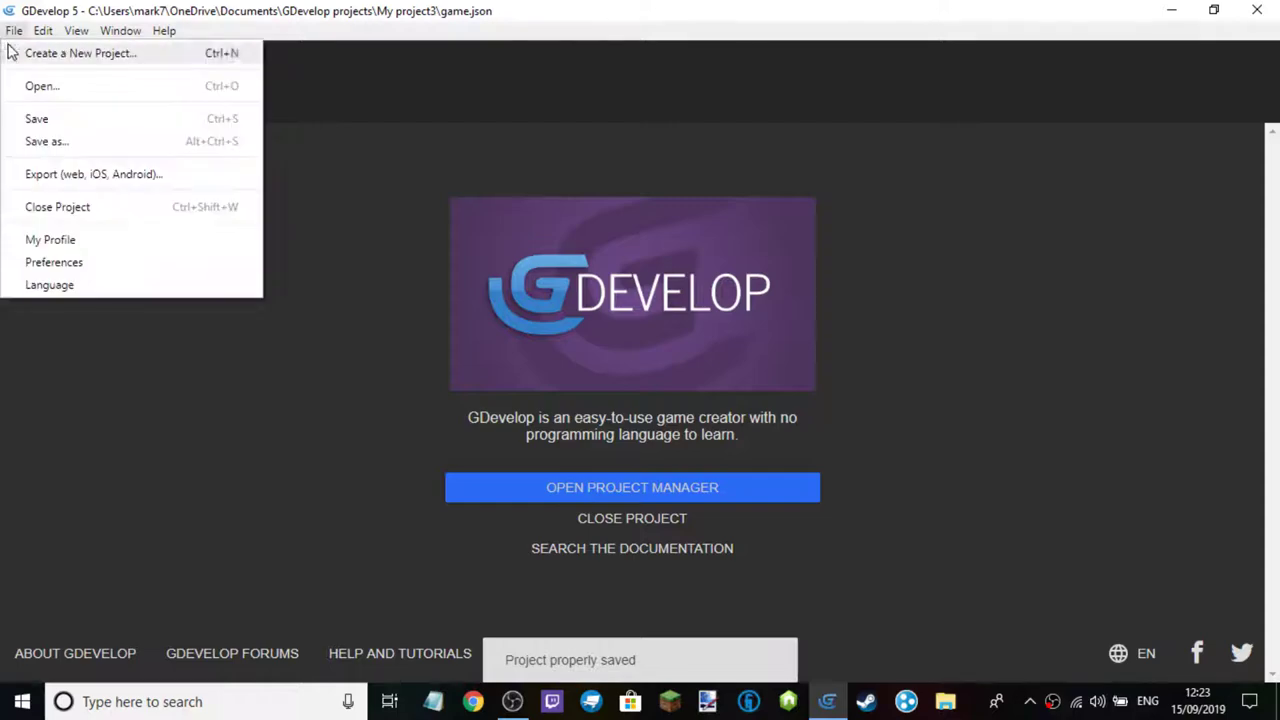
pyautogui.click(100, 118)
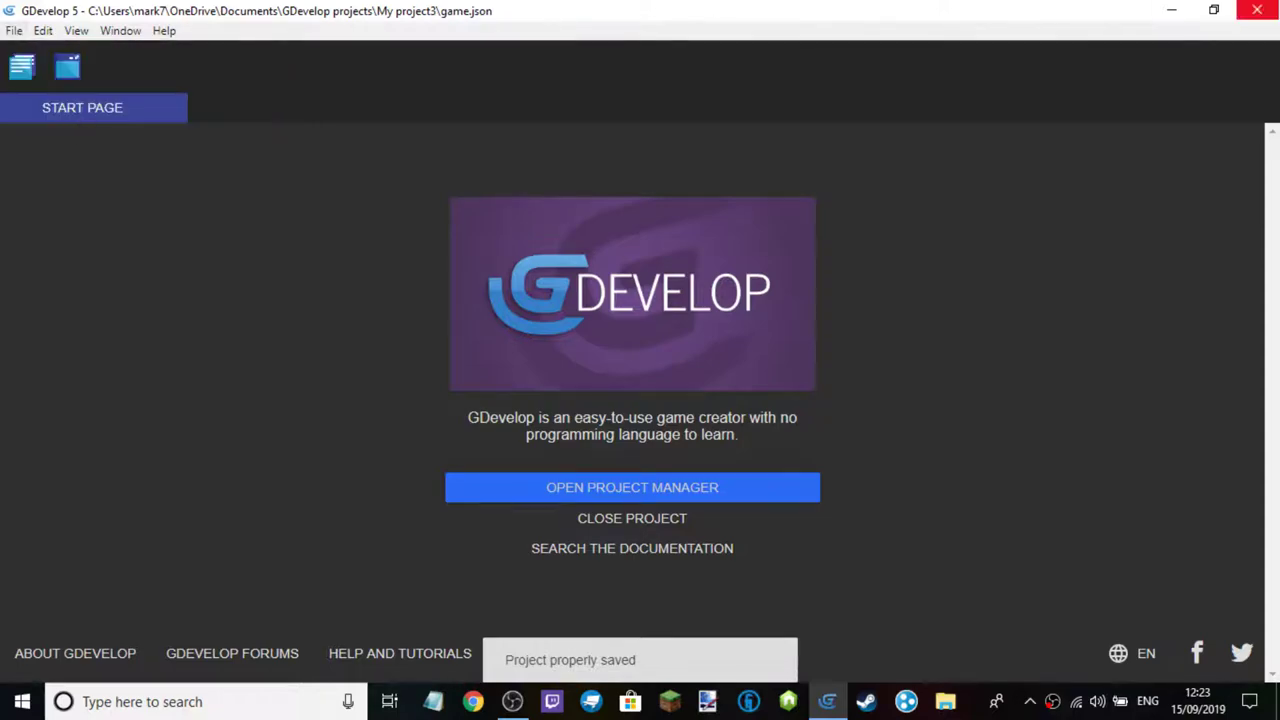
pyautogui.click(1257, 10)
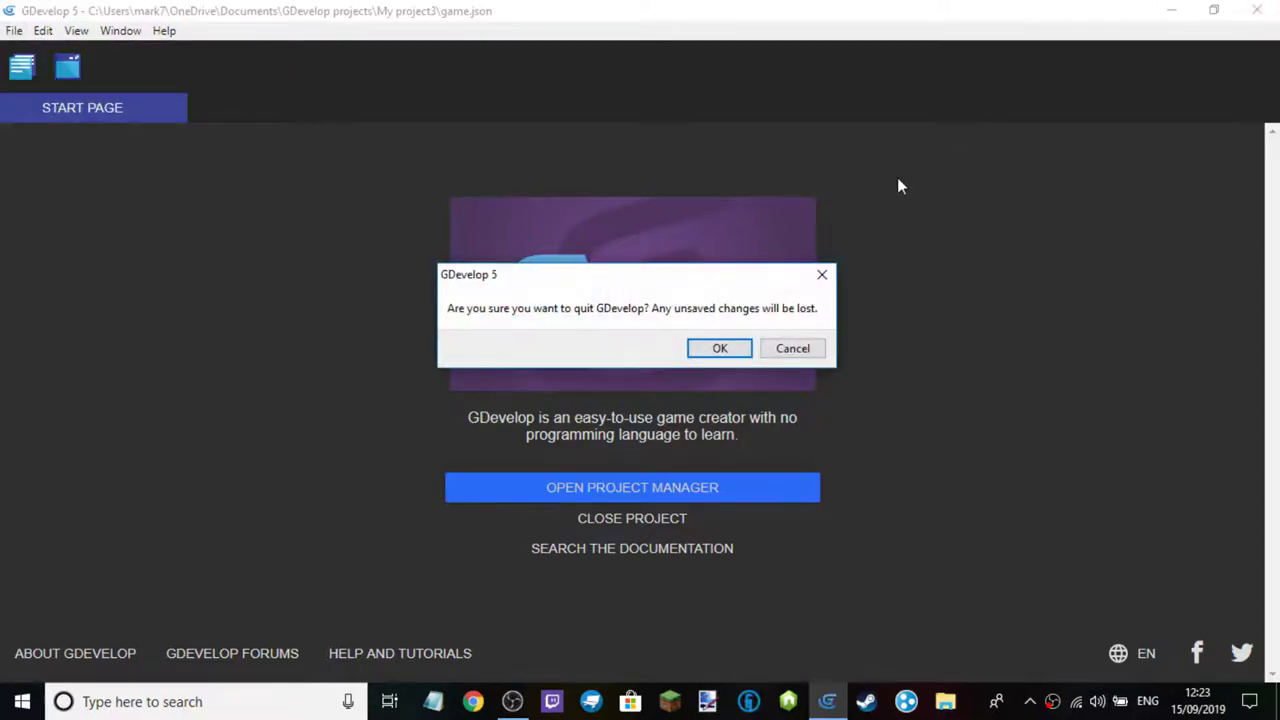
pyautogui.click(720, 350)
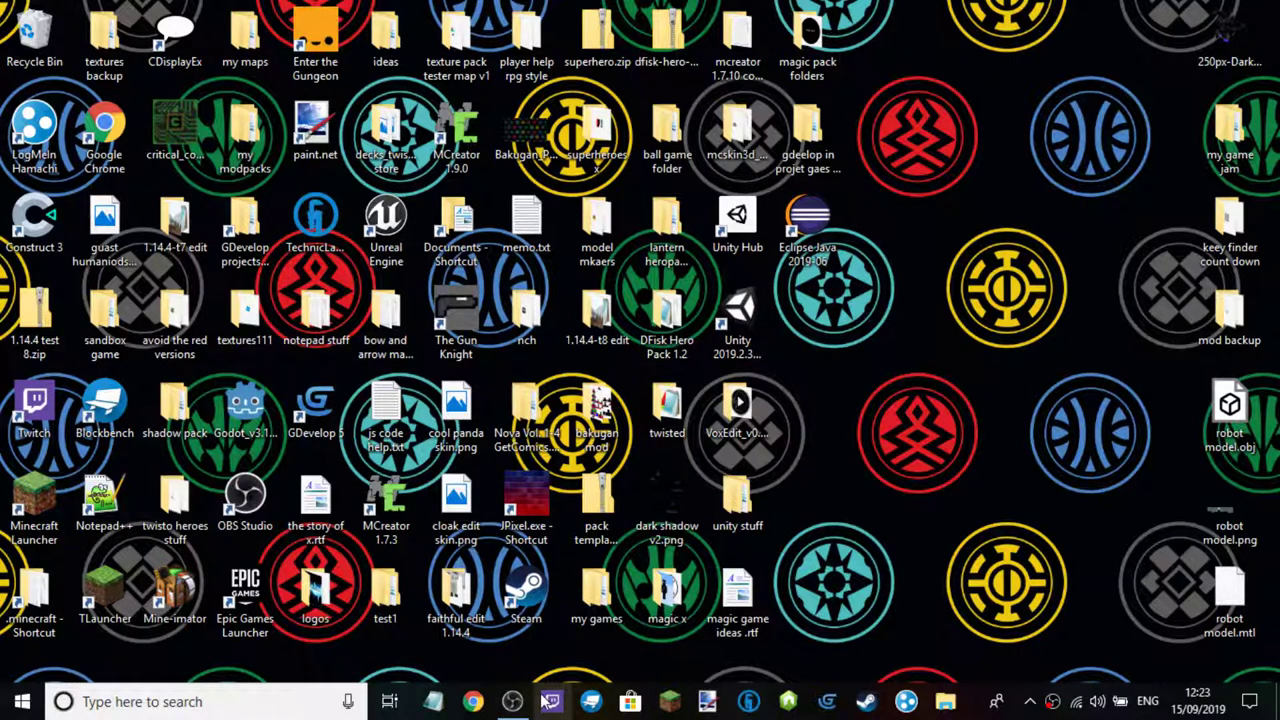
# Open "magic game ideas .rtf" from the desktop in WordPad and highlight the entries of its platforms list
pyautogui.doubleClick(757, 620)
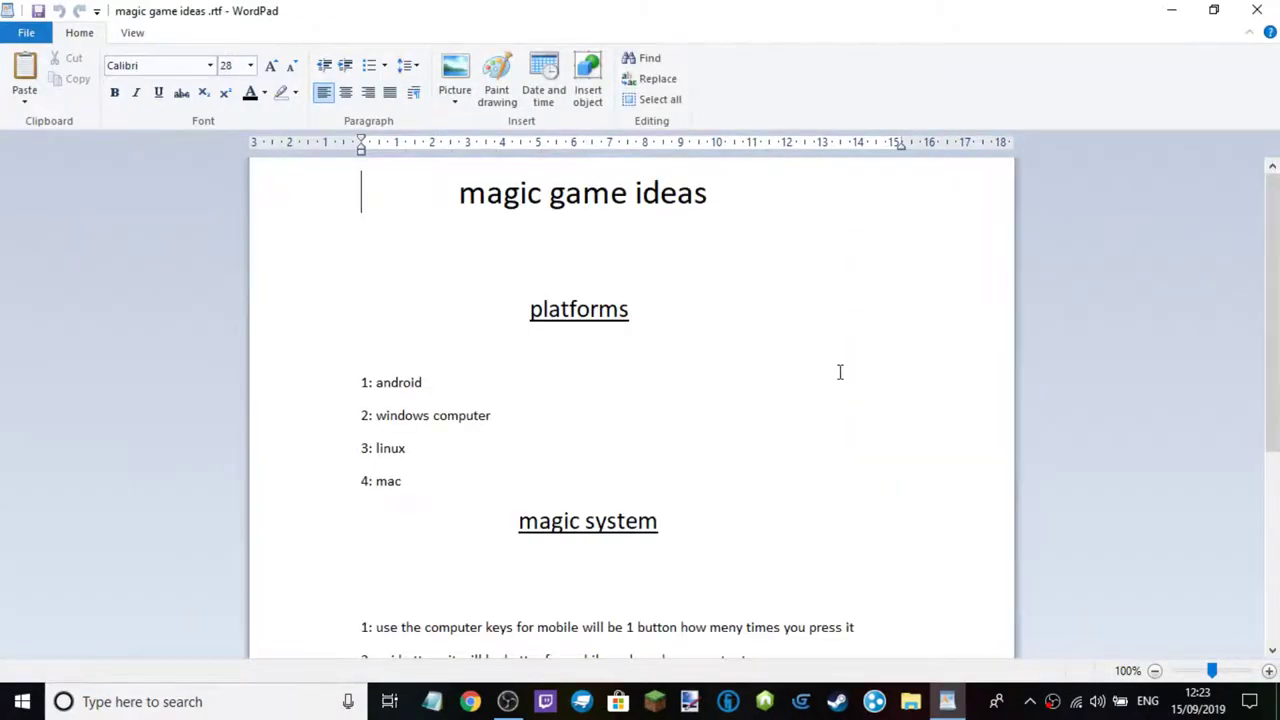
pyautogui.tripleClick(390, 378)
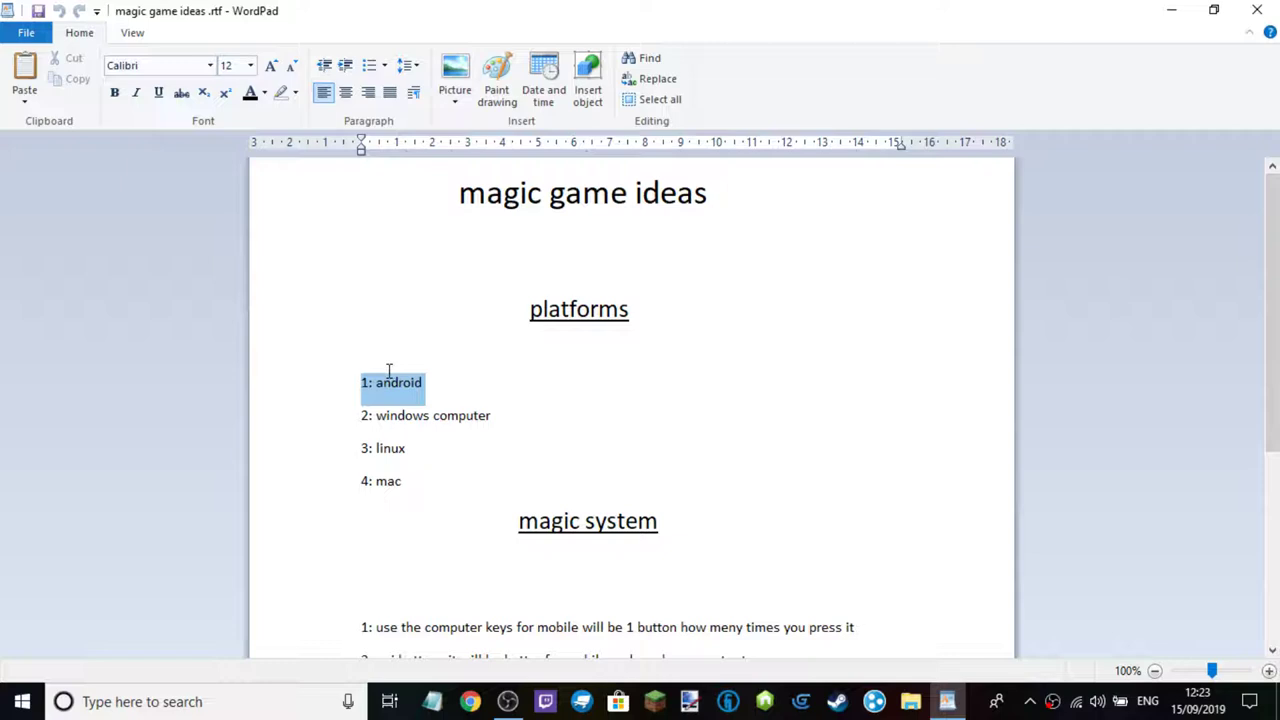
pyautogui.click(560, 416)
pyautogui.moveTo(565, 417); pyautogui.dragTo(190, 426)
pyautogui.click(512, 466)
pyautogui.moveTo(512, 466); pyautogui.dragTo(239, 417)
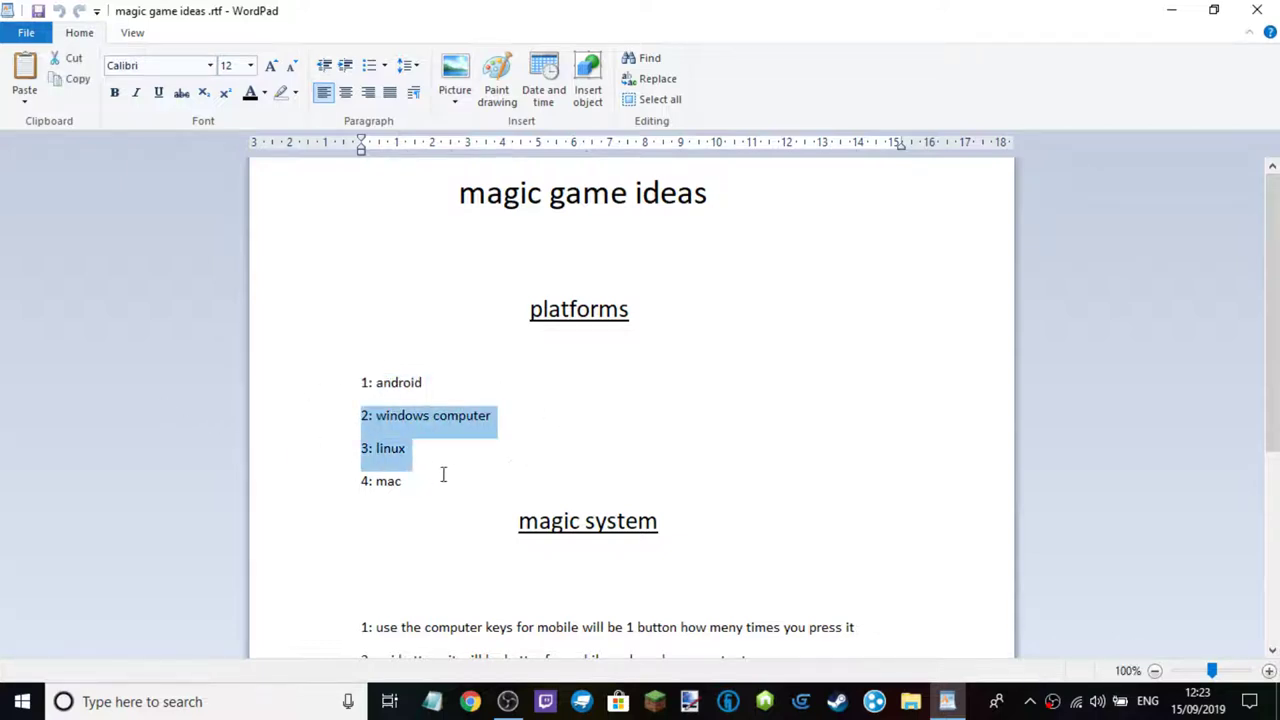
pyautogui.moveTo(540, 490); pyautogui.dragTo(362, 446)
# Go through the magic system section, highlighting the computer keys idea and the gui buttons idea
pyautogui.scroll(-5, 705, 300)
pyautogui.click(316, 262)
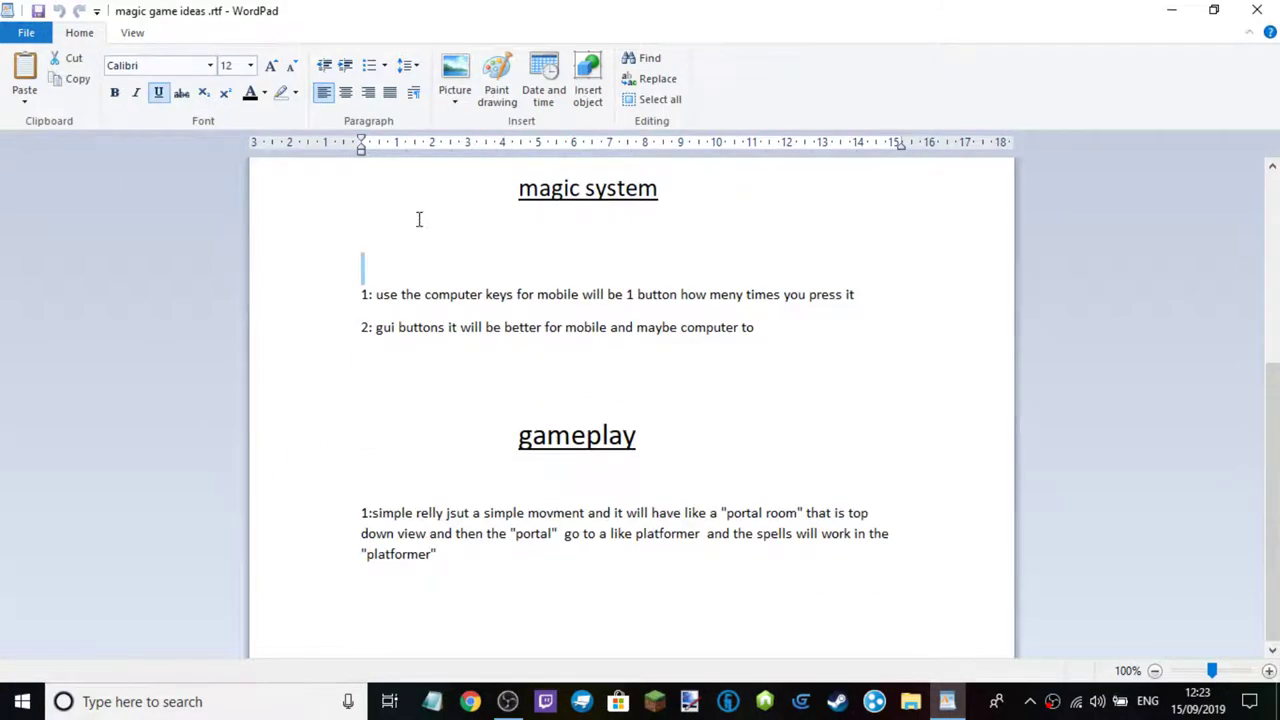
pyautogui.moveTo(367, 303); pyautogui.dragTo(246, 289)
pyautogui.click(757, 340)
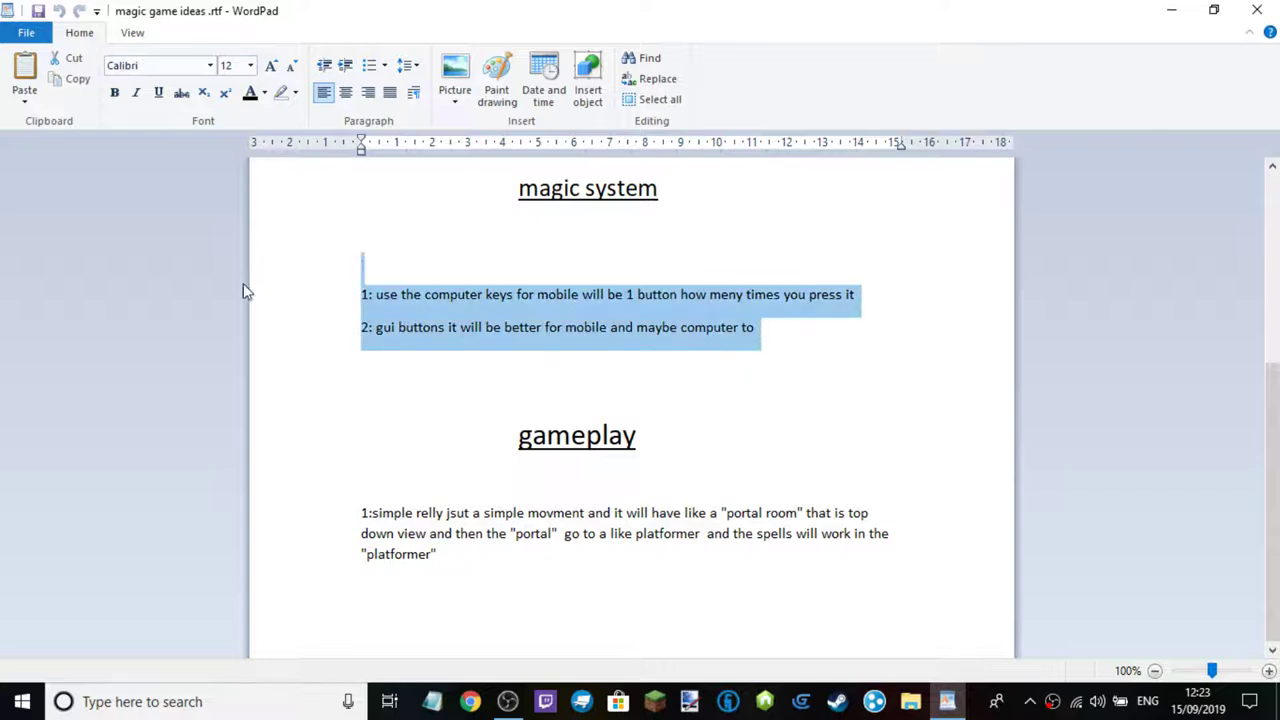
pyautogui.click(786, 298)
pyautogui.moveTo(885, 306); pyautogui.dragTo(354, 294)
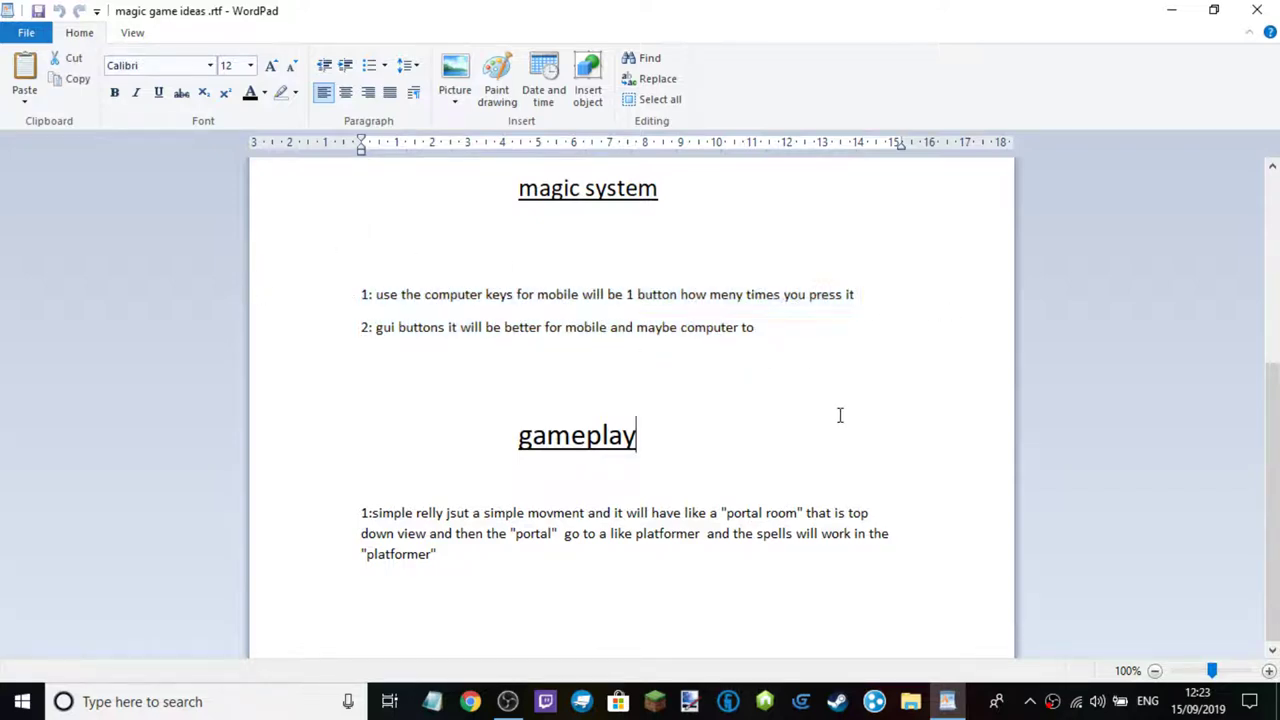
pyautogui.moveTo(840, 414); pyautogui.dragTo(282, 333)
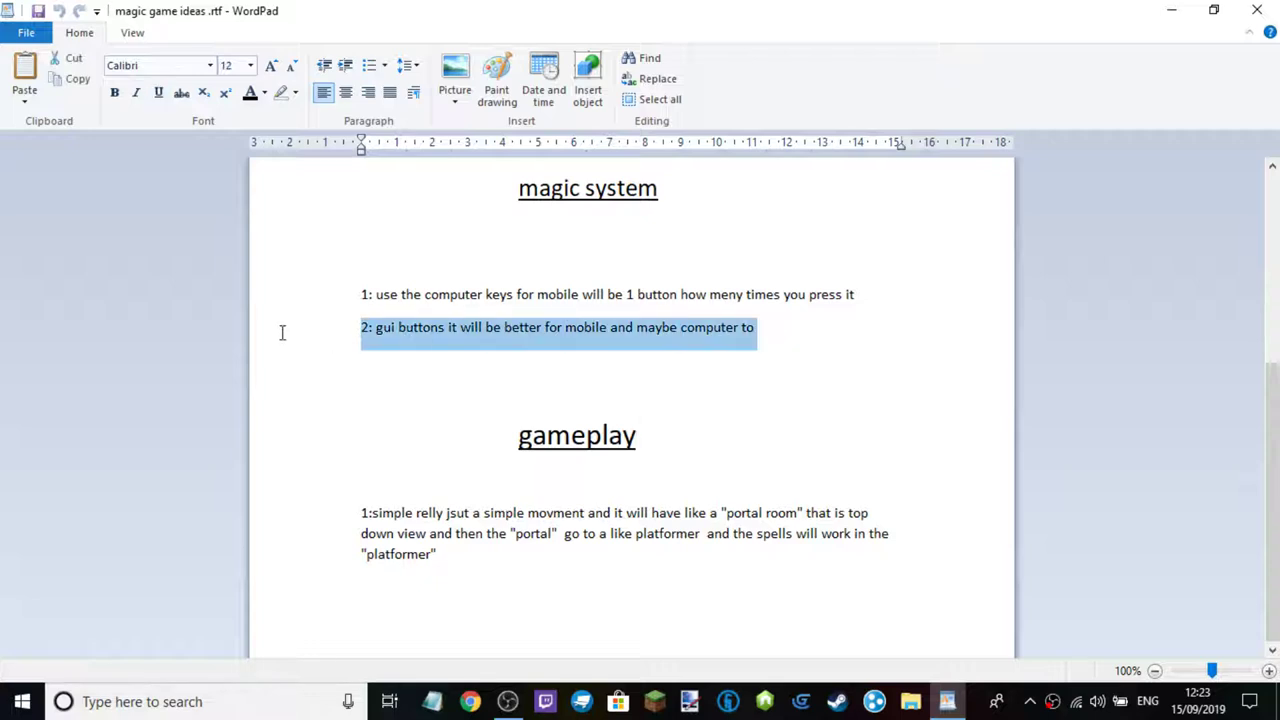
pyautogui.click(221, 345)
# Read through the gameplay paragraph by highlighting it, including its opening words about simple movement
pyautogui.moveTo(340, 509); pyautogui.dragTo(663, 554)
pyautogui.click(738, 588)
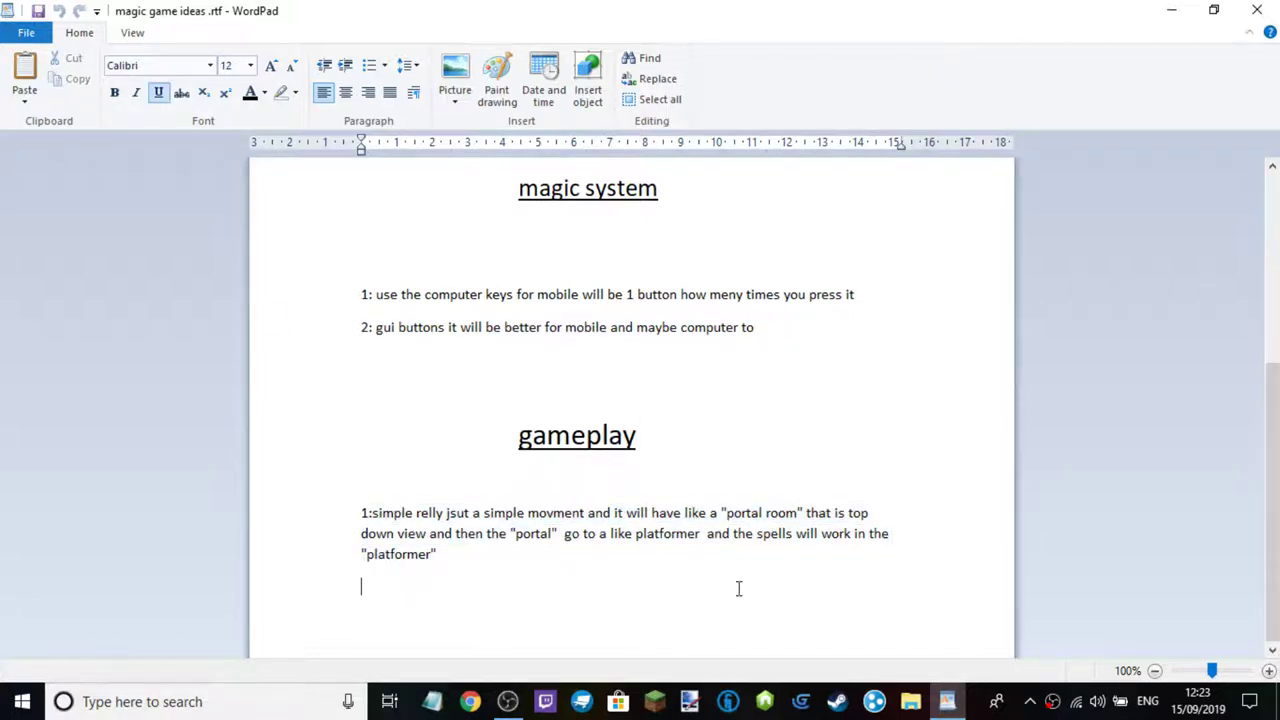
pyautogui.moveTo(659, 598); pyautogui.dragTo(294, 491)
pyautogui.scroll(-1, 600, 578)
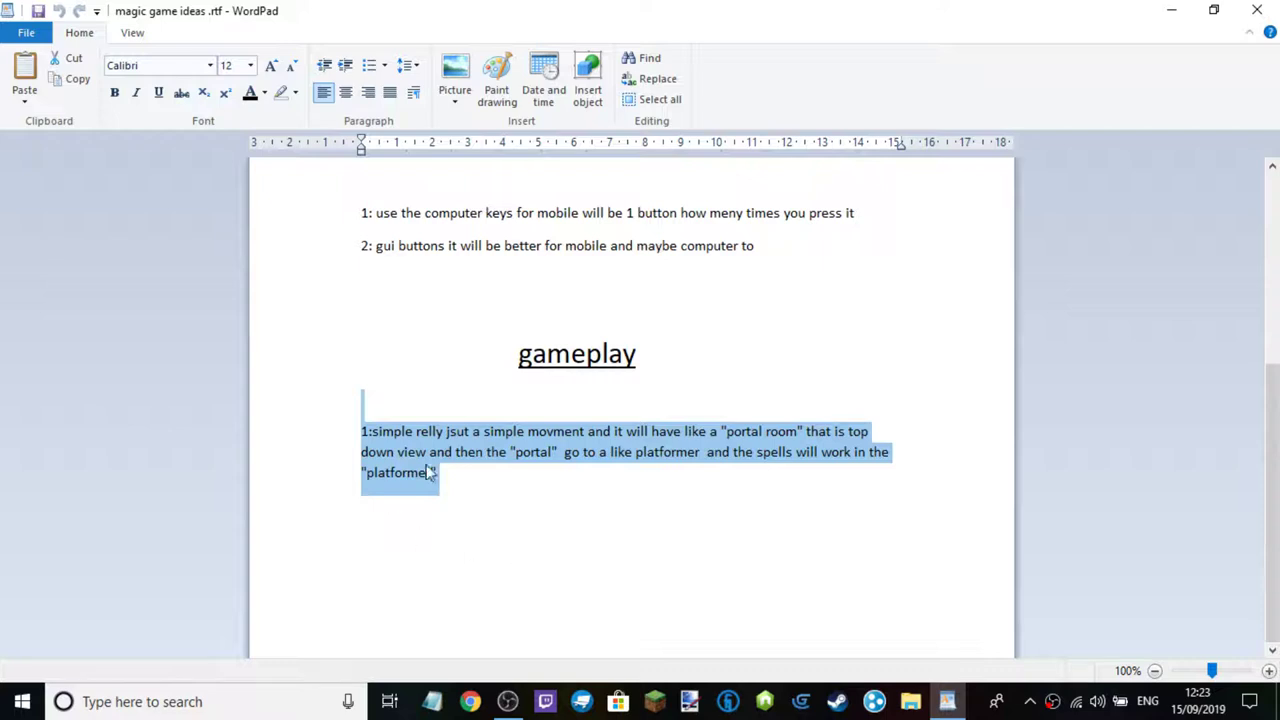
pyautogui.click(713, 515)
pyautogui.moveTo(384, 430); pyautogui.dragTo(496, 433)
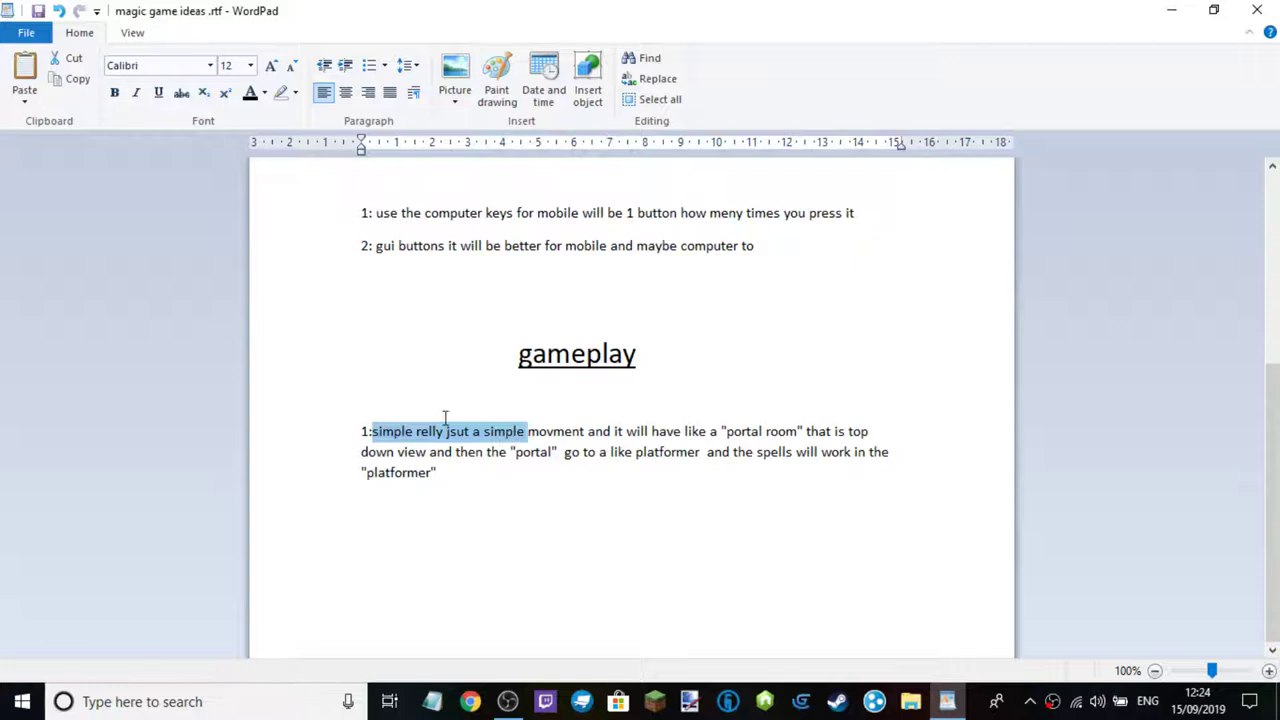
# Correct the misspelling "jsut" to "just" in the gameplay paragraph
pyautogui.click(477, 432)
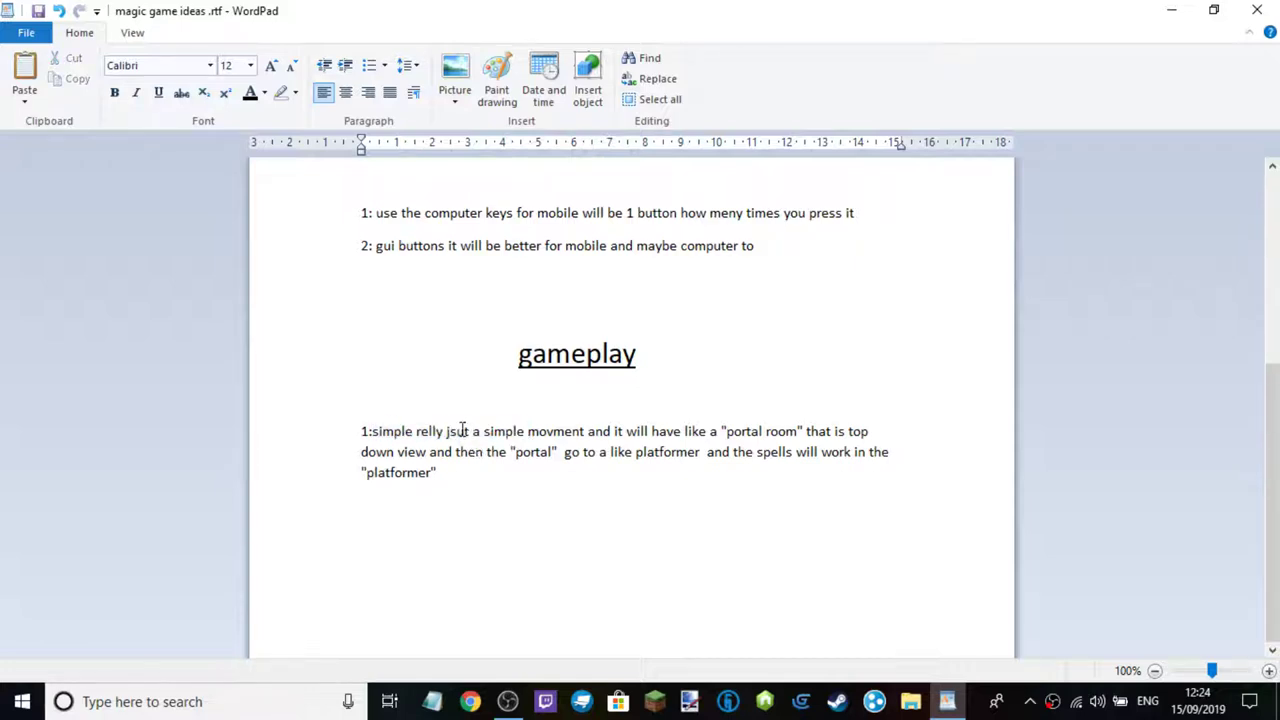
pyautogui.press('BackSpace')
pyautogui.press('BackSpace')
pyautogui.write('us')
# Review the notes again, highlighting the gameplay paragraph and the two magic system ideas
pyautogui.click(563, 520)
pyautogui.hotkey('shift', 'Up')
pyautogui.hotkey('shift', 'Up')
pyautogui.hotkey('shift', 'Up')
pyautogui.hotkey('shift', 'Up')
pyautogui.hotkey('shift', 'Up')
pyautogui.hotkey('shift', 'Up')
pyautogui.click(521, 497)
pyautogui.scroll(3, 731, 364)
pyautogui.scroll(-2, 560, 474)
pyautogui.moveTo(326, 520); pyautogui.dragTo(330, 640)
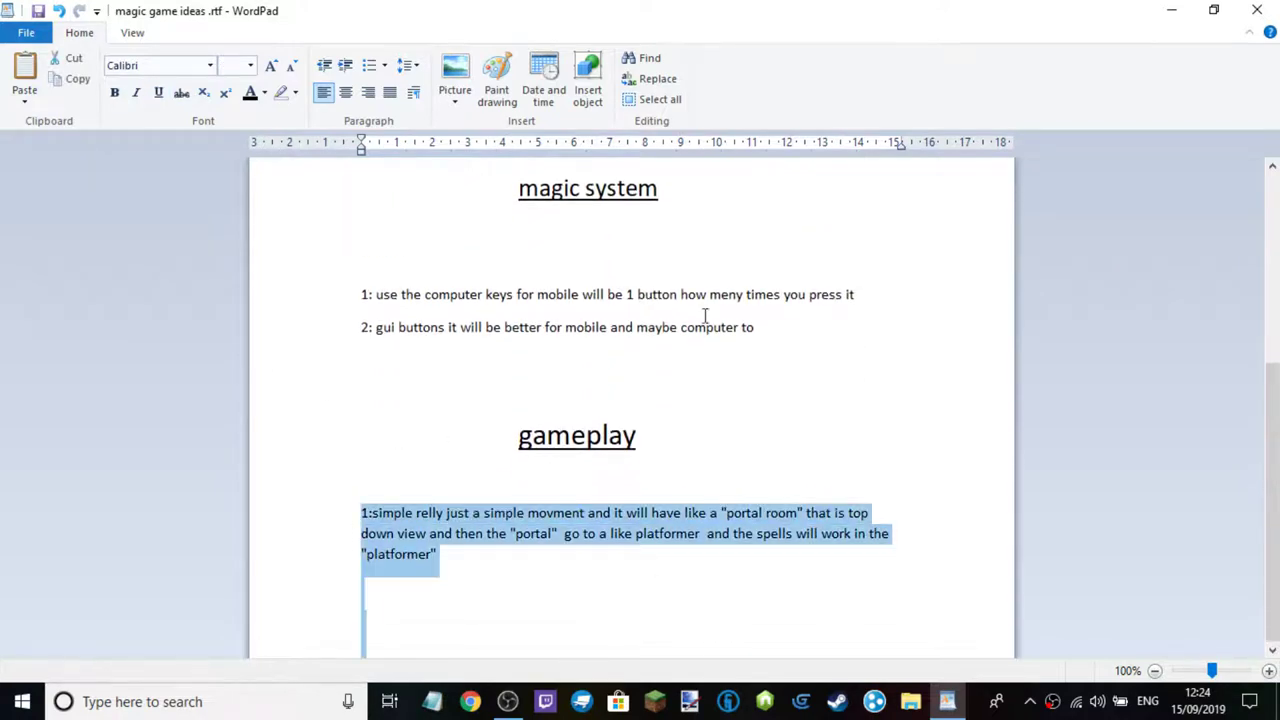
pyautogui.click(812, 329)
pyautogui.moveTo(812, 329); pyautogui.dragTo(361, 284)
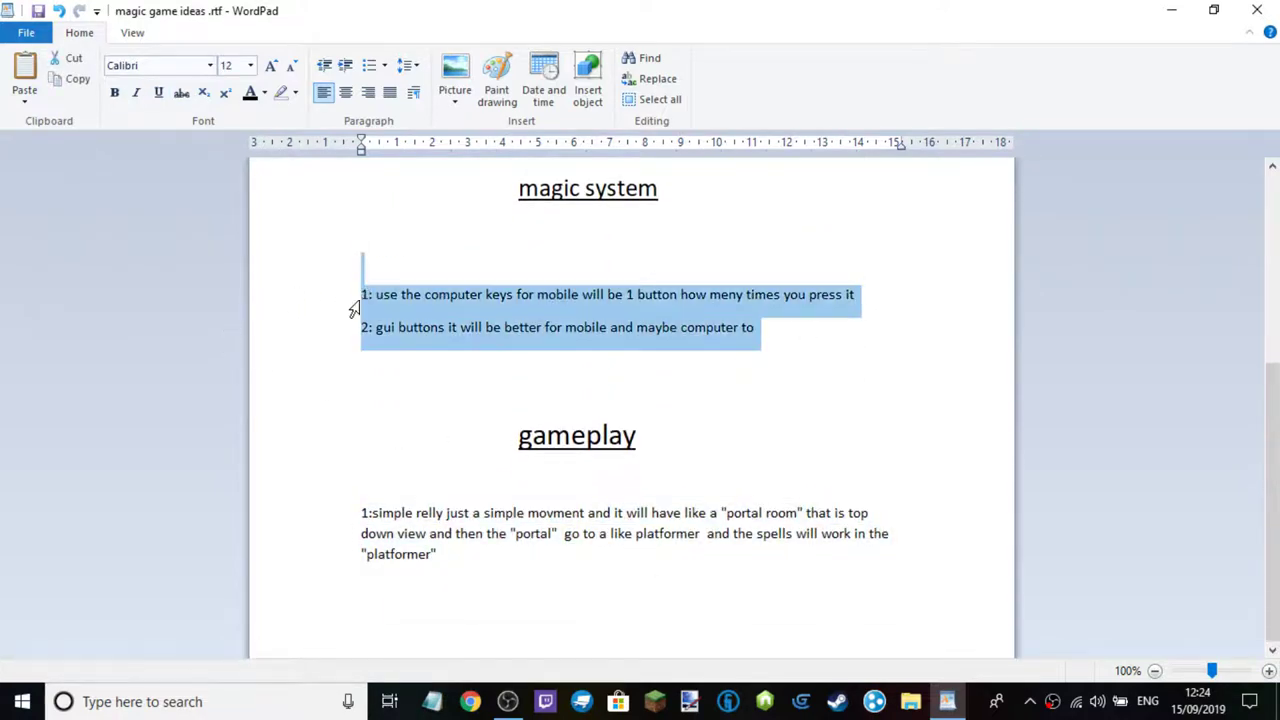
# Go over the two magic system ideas once more, highlighting the gui buttons line and then the section
pyautogui.click(314, 330)
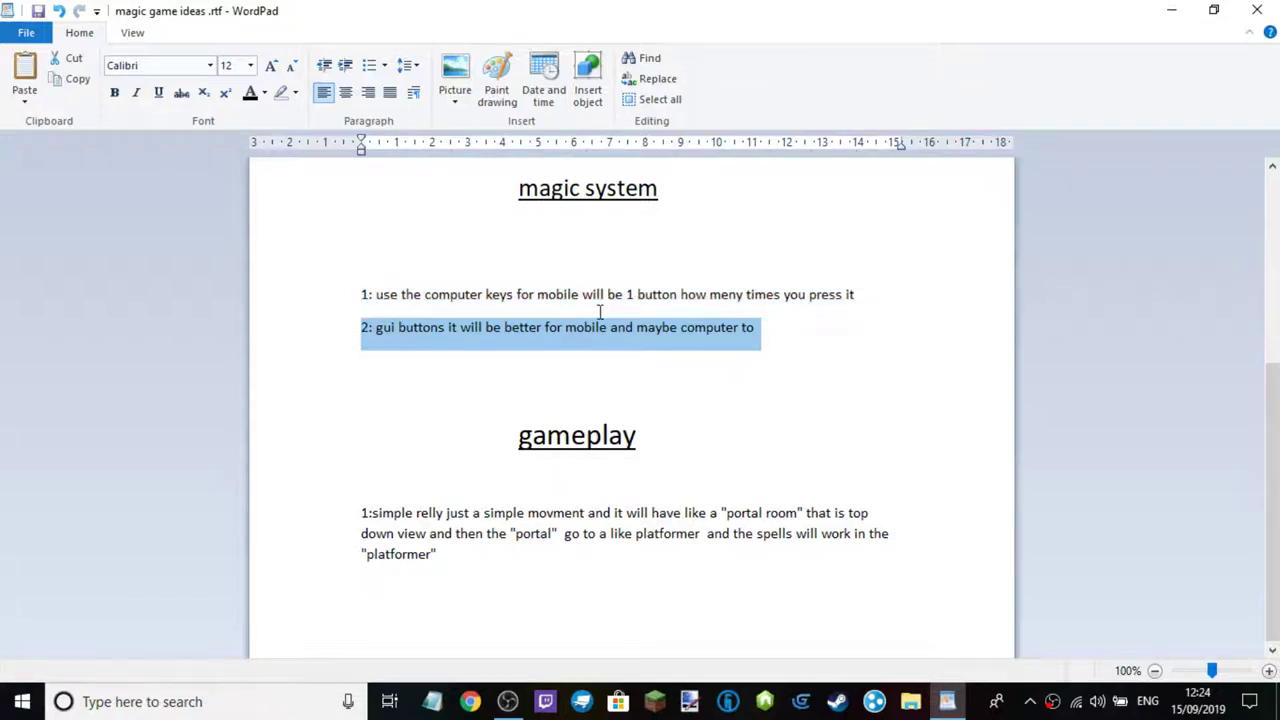
pyautogui.click(628, 294)
pyautogui.click(785, 340)
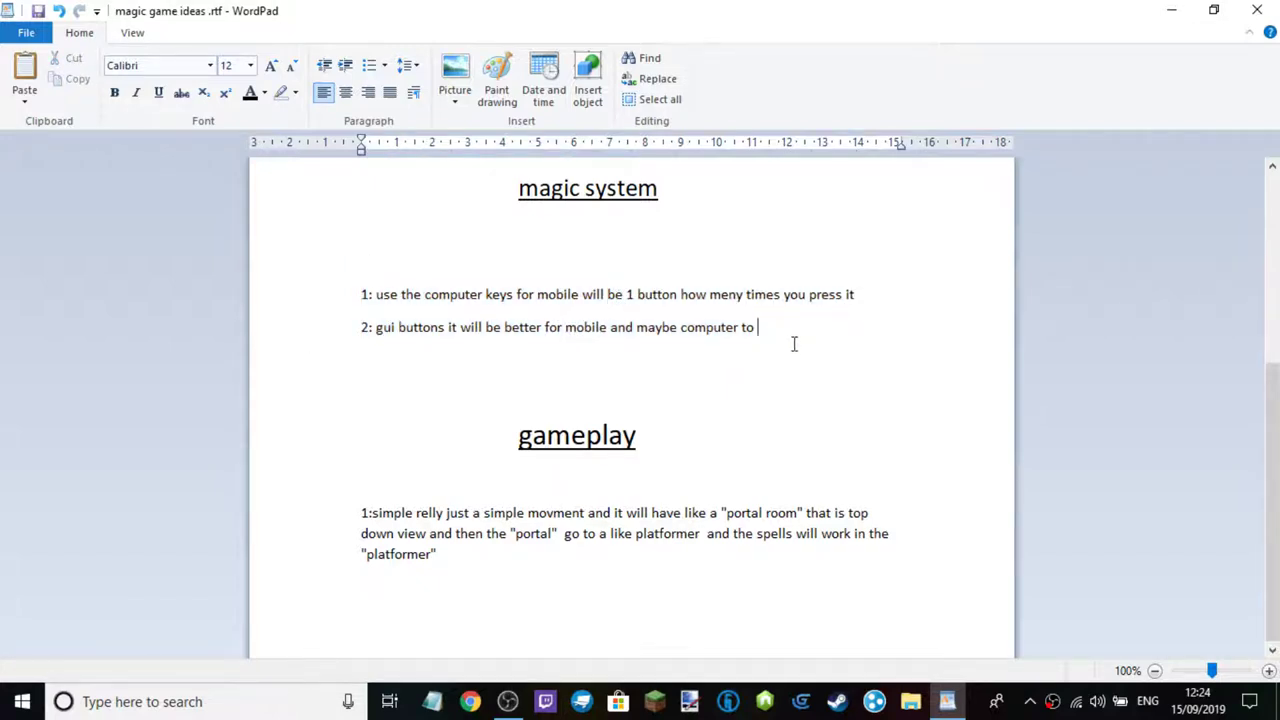
pyautogui.moveTo(794, 344); pyautogui.dragTo(344, 337)
pyautogui.moveTo(386, 235); pyautogui.dragTo(651, 363)
pyautogui.click(856, 372)
# Review the platforms list by highlighting its entries from android to mac, and then android on its own
pyautogui.scroll(1, 858, 369)
pyautogui.scroll(4, 730, 311)
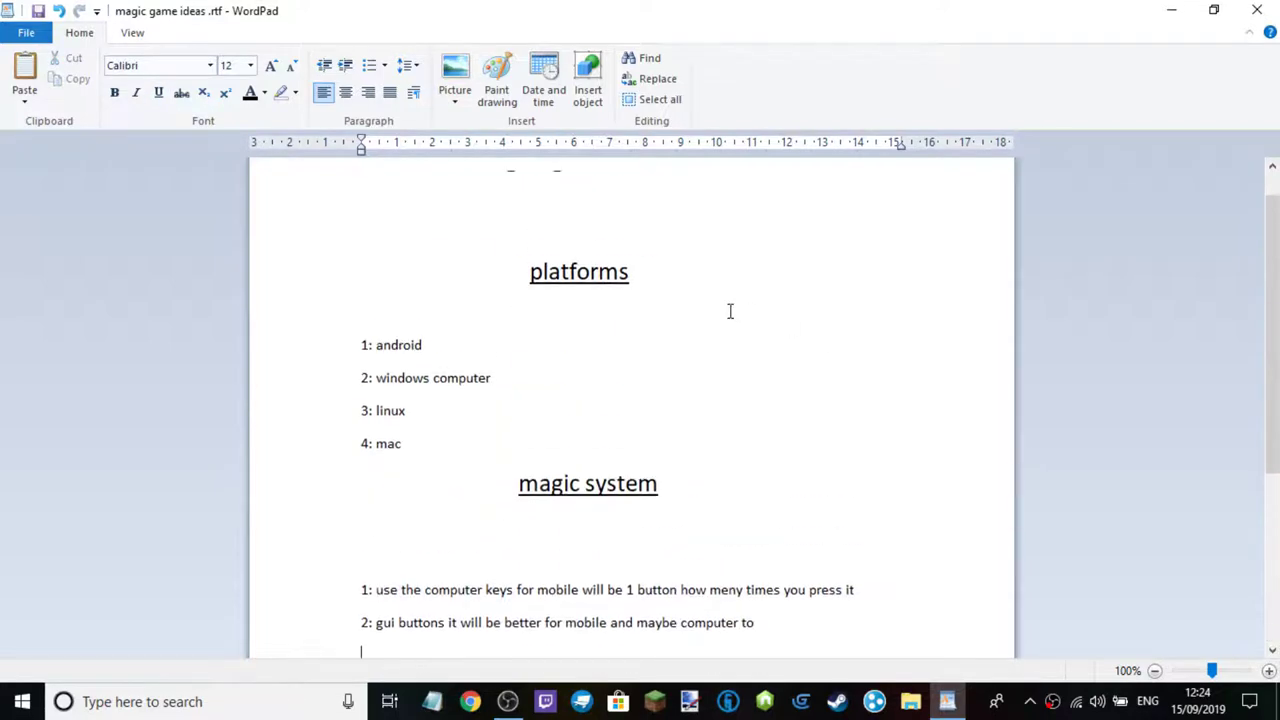
pyautogui.moveTo(427, 448); pyautogui.dragTo(323, 351)
pyautogui.click(451, 354)
pyautogui.click(434, 334)
pyautogui.click(488, 358)
pyautogui.moveTo(488, 358); pyautogui.dragTo(290, 342)
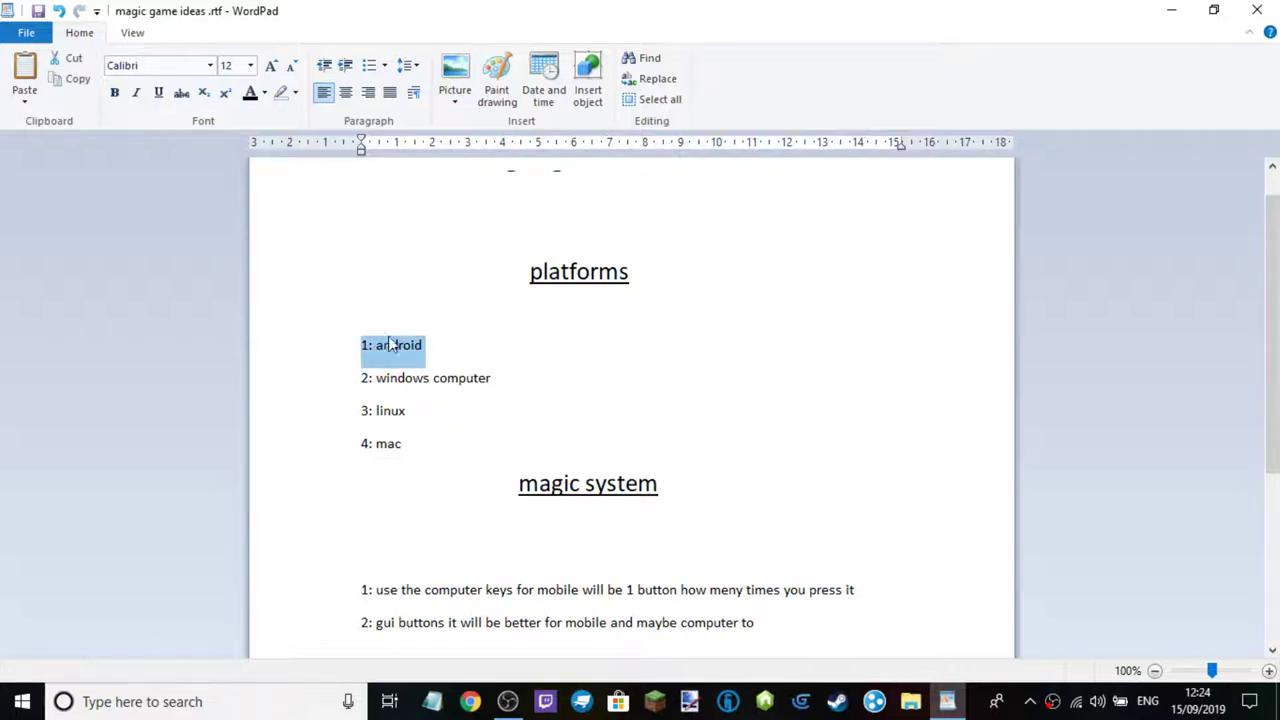
pyautogui.click(485, 348)
# Look over the document's headings, highlighting the magic game ideas title area and the gameplay heading
pyautogui.scroll(1, 482, 347)
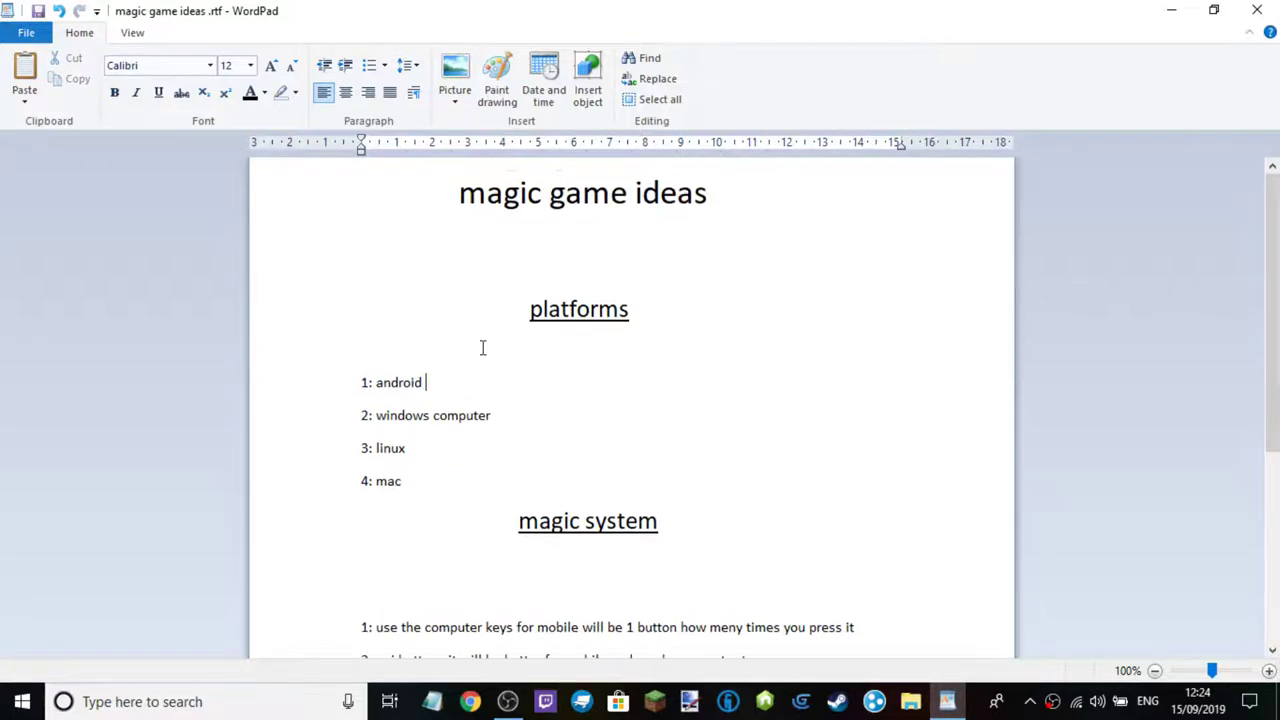
pyautogui.click(576, 325)
pyautogui.click(362, 386)
pyautogui.click(545, 205)
pyautogui.tripleClick(594, 209)
pyautogui.click(743, 225)
pyautogui.tripleClick(578, 228)
pyautogui.click(578, 245)
pyautogui.scroll(-5, 605, 392)
pyautogui.doubleClick(640, 436)
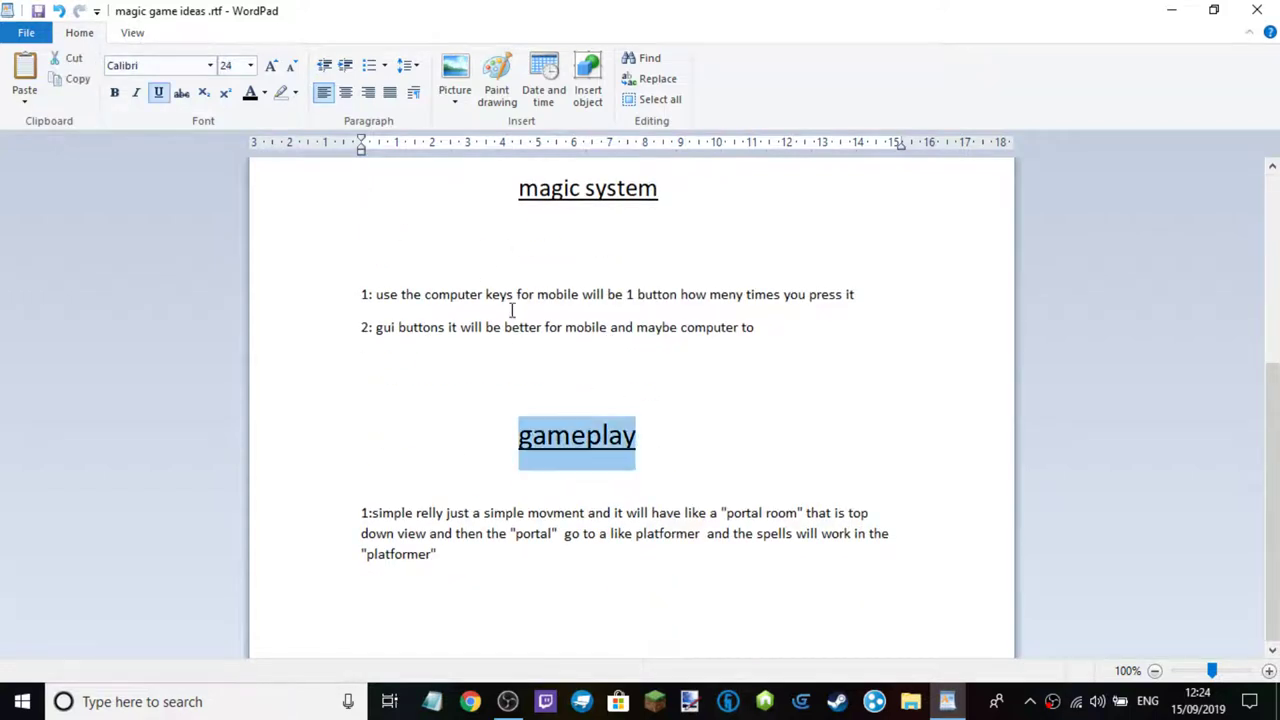
# Clear the heading selection and close the magic game ideas document without saving the changes
pyautogui.click(398, 603)
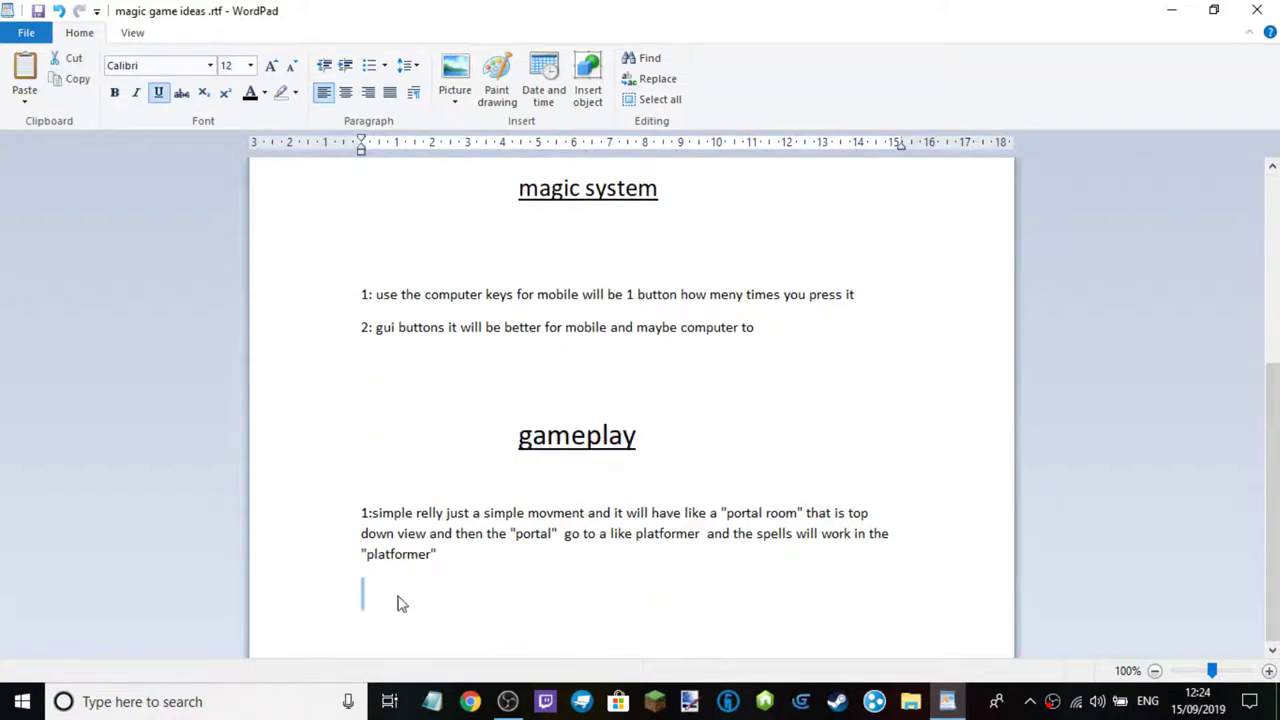
pyautogui.click(397, 613)
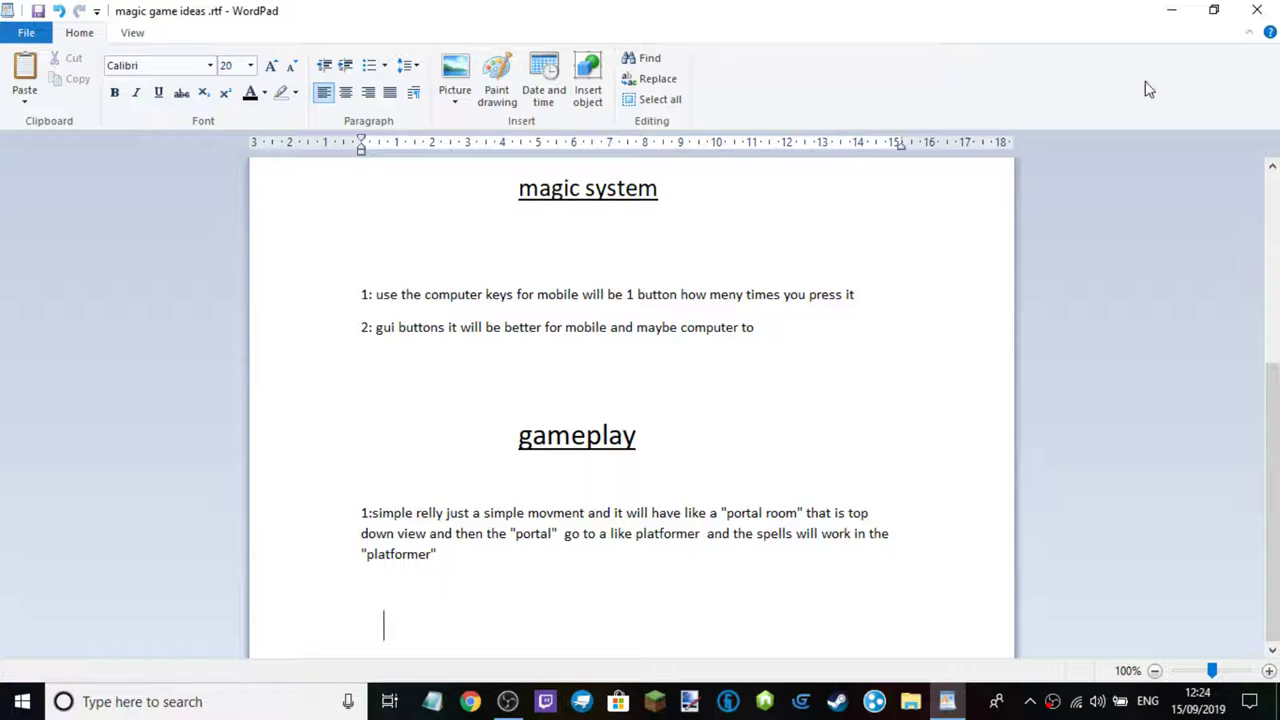
pyautogui.click(1257, 10)
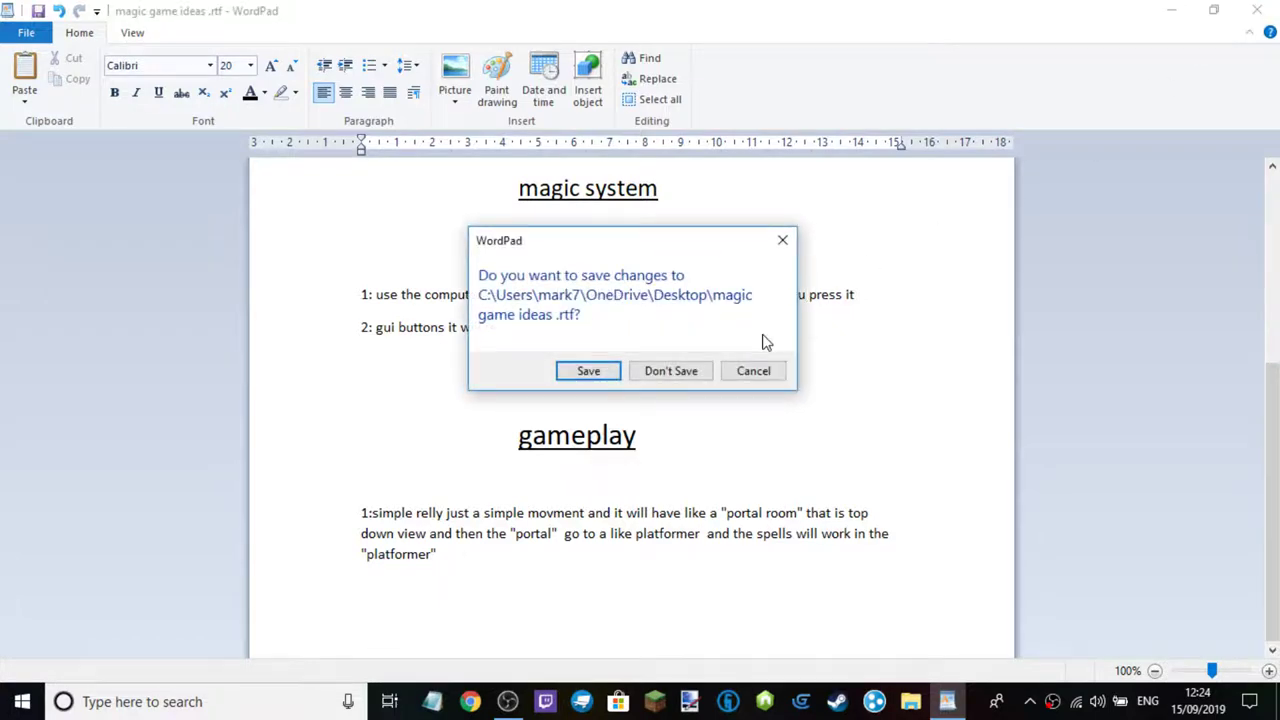
pyautogui.click(664, 374)
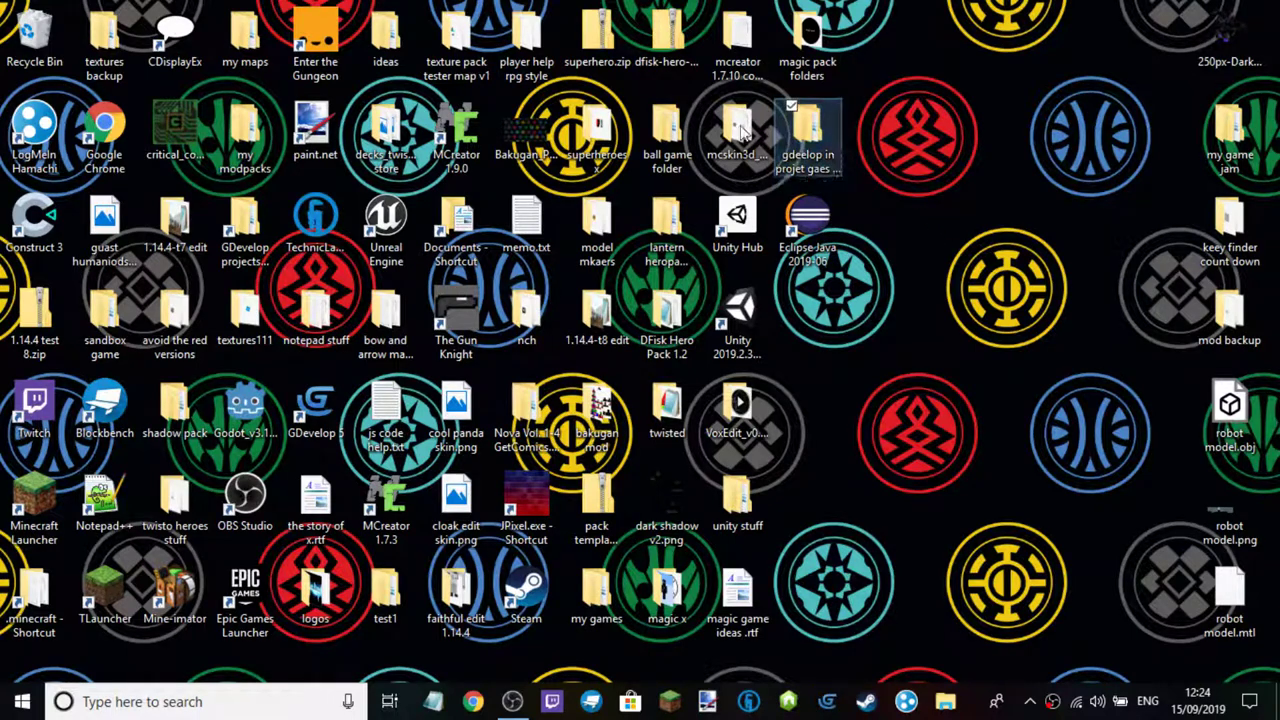
# Open the desktop folder of GDevelop projects in progress, look through its project folders and close it
pyautogui.doubleClick(807, 132)
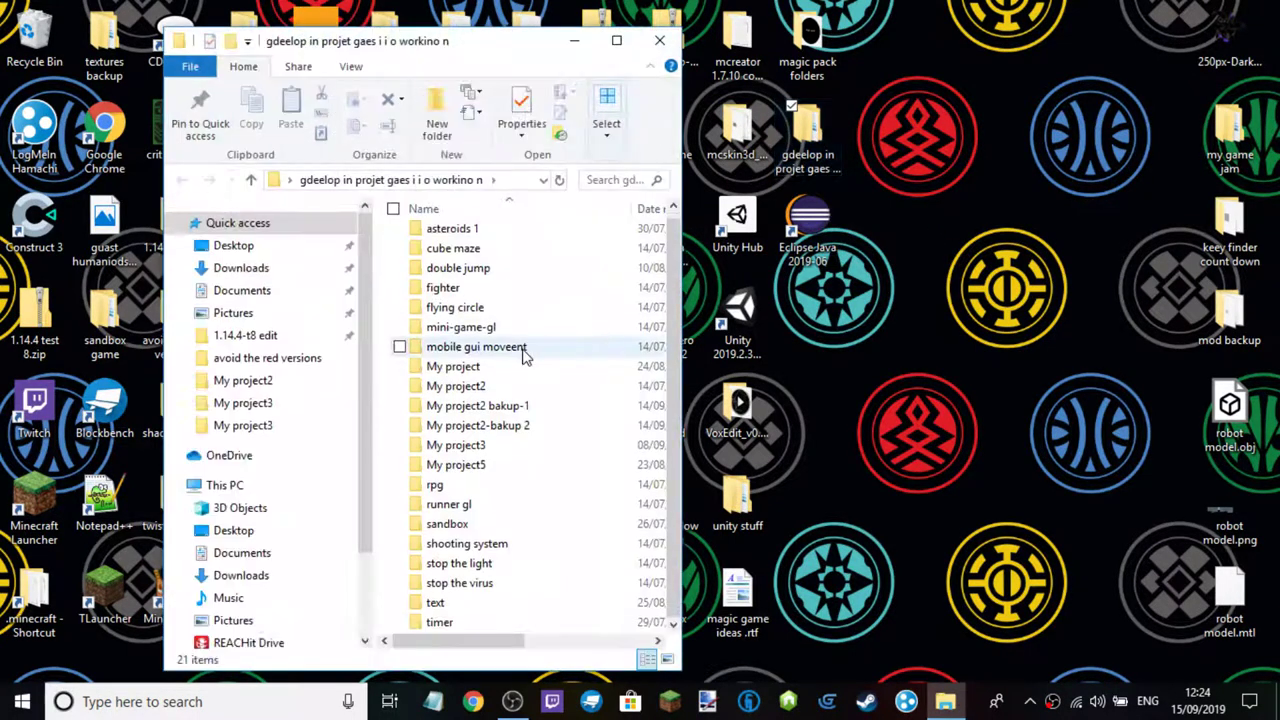
pyautogui.scroll(-1, 530, 488)
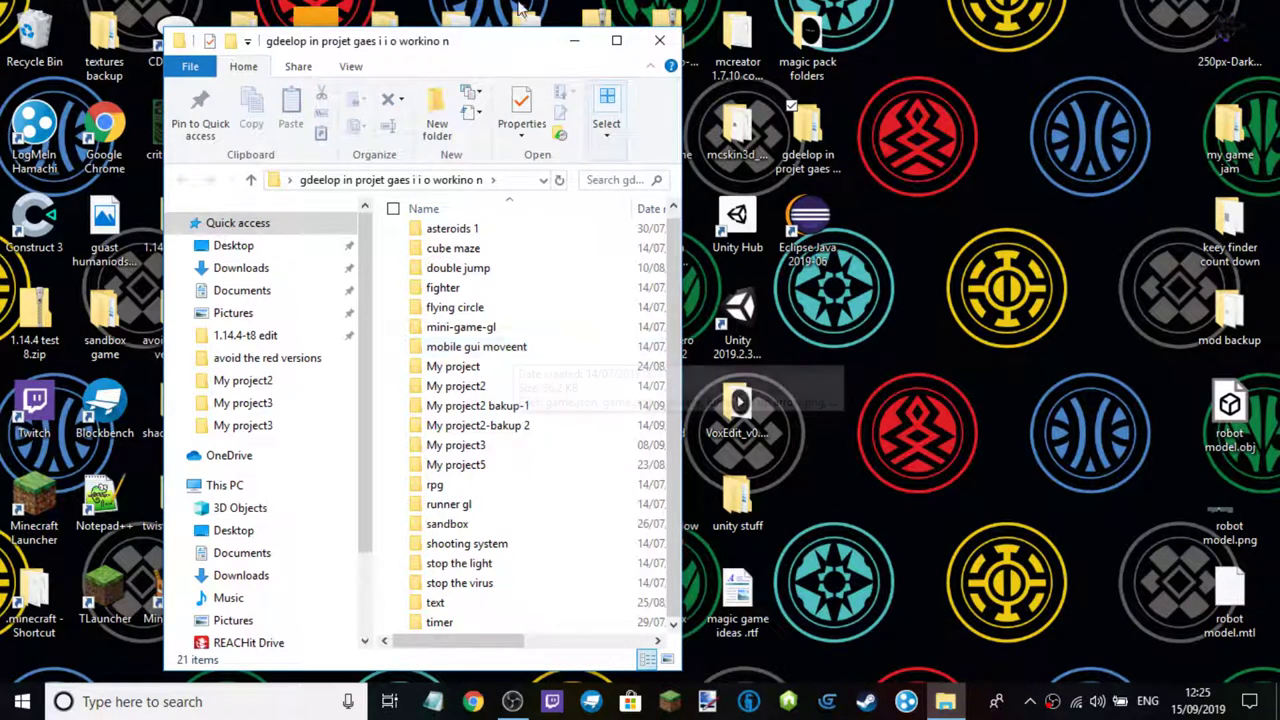
pyautogui.click(659, 40)
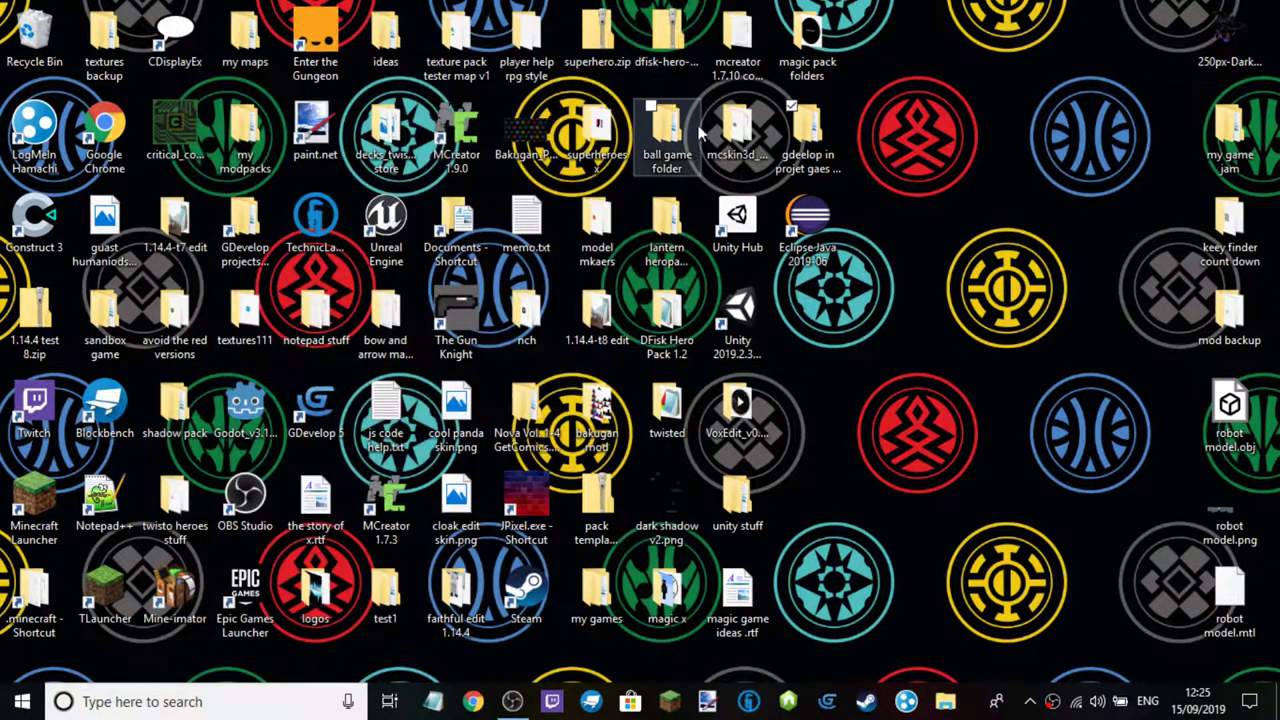
pyautogui.click(668, 232)
pyautogui.click(515, 268)
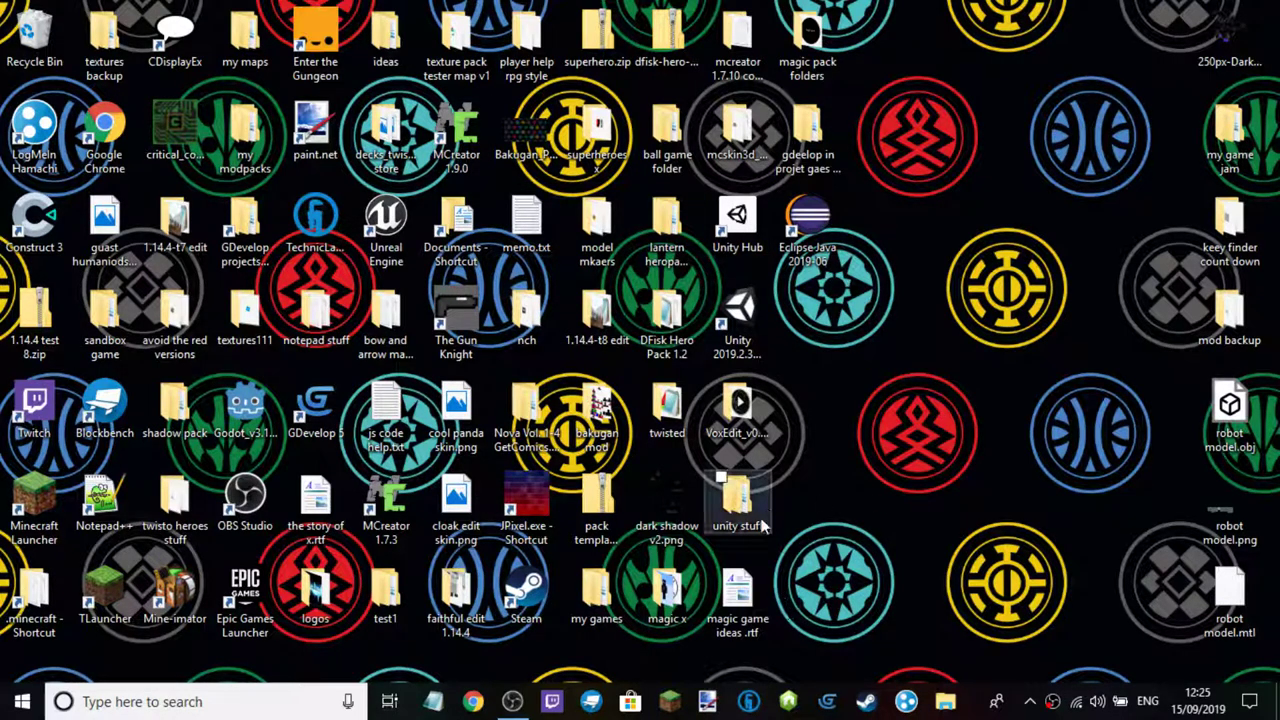
# Open the magic x folder on the desktop, look over its folders and images, and close it
pyautogui.doubleClick(668, 590)
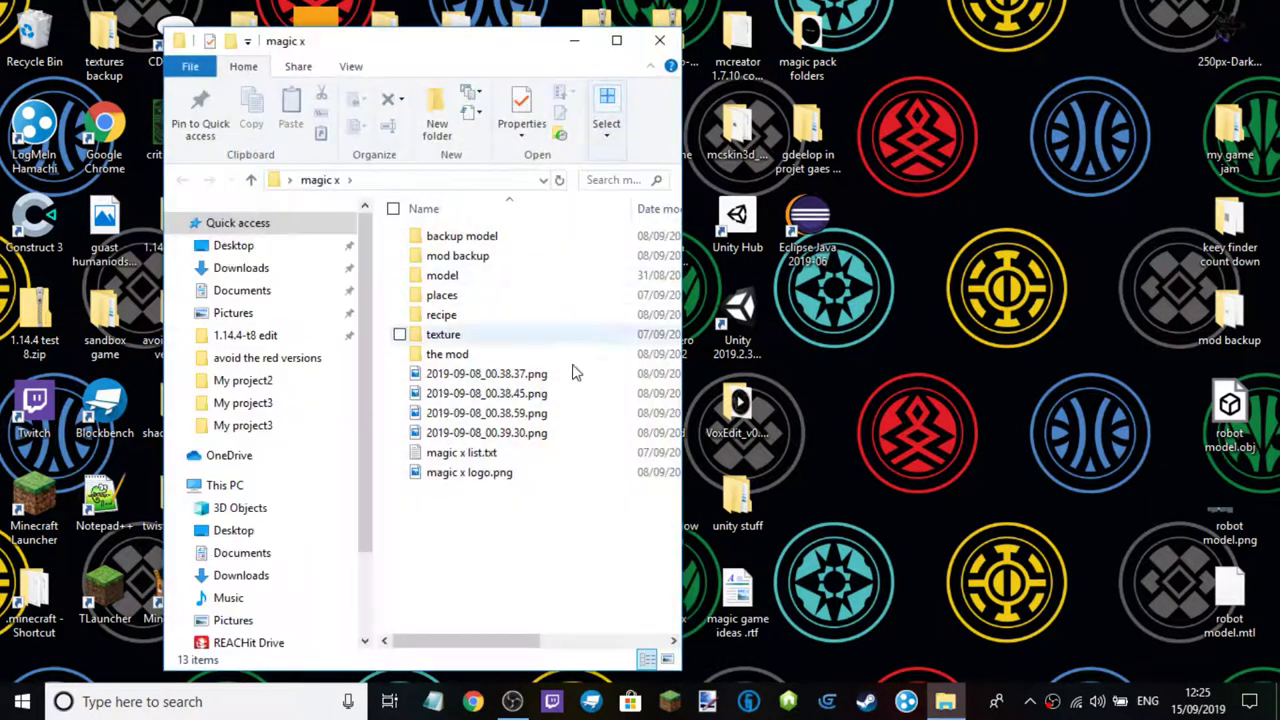
pyautogui.moveTo(632, 557); pyautogui.dragTo(505, 612)
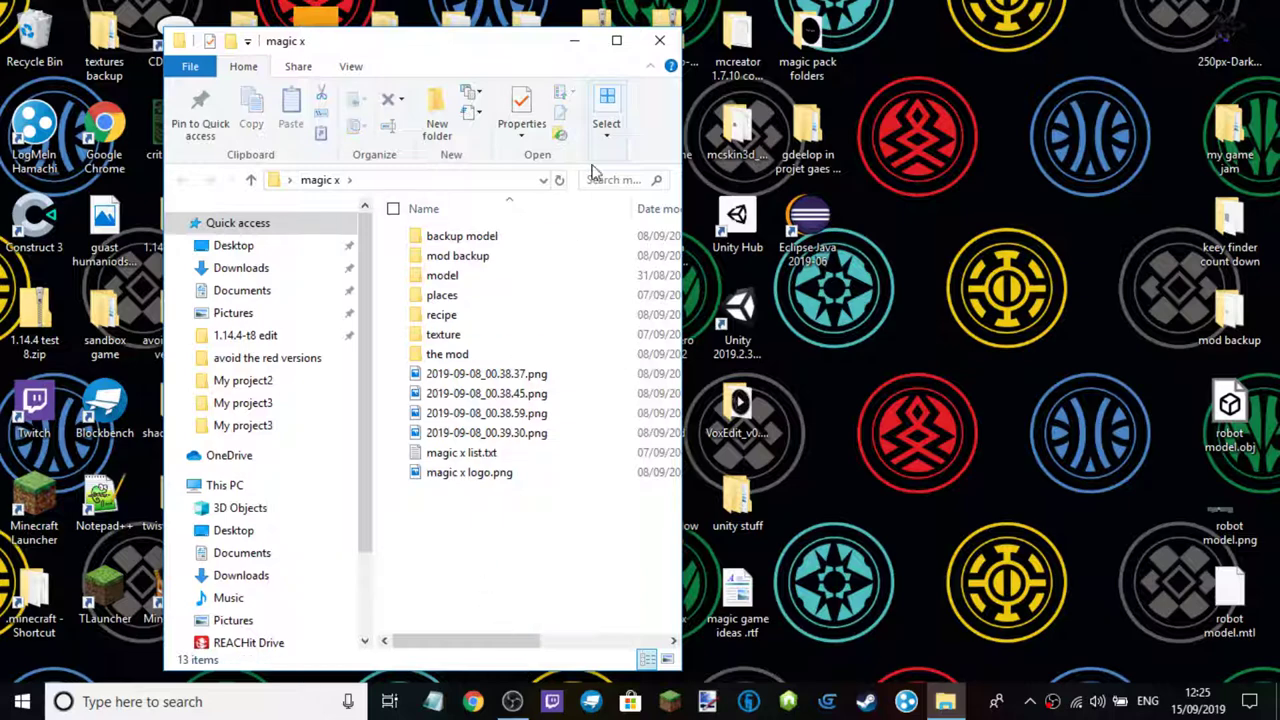
pyautogui.click(660, 40)
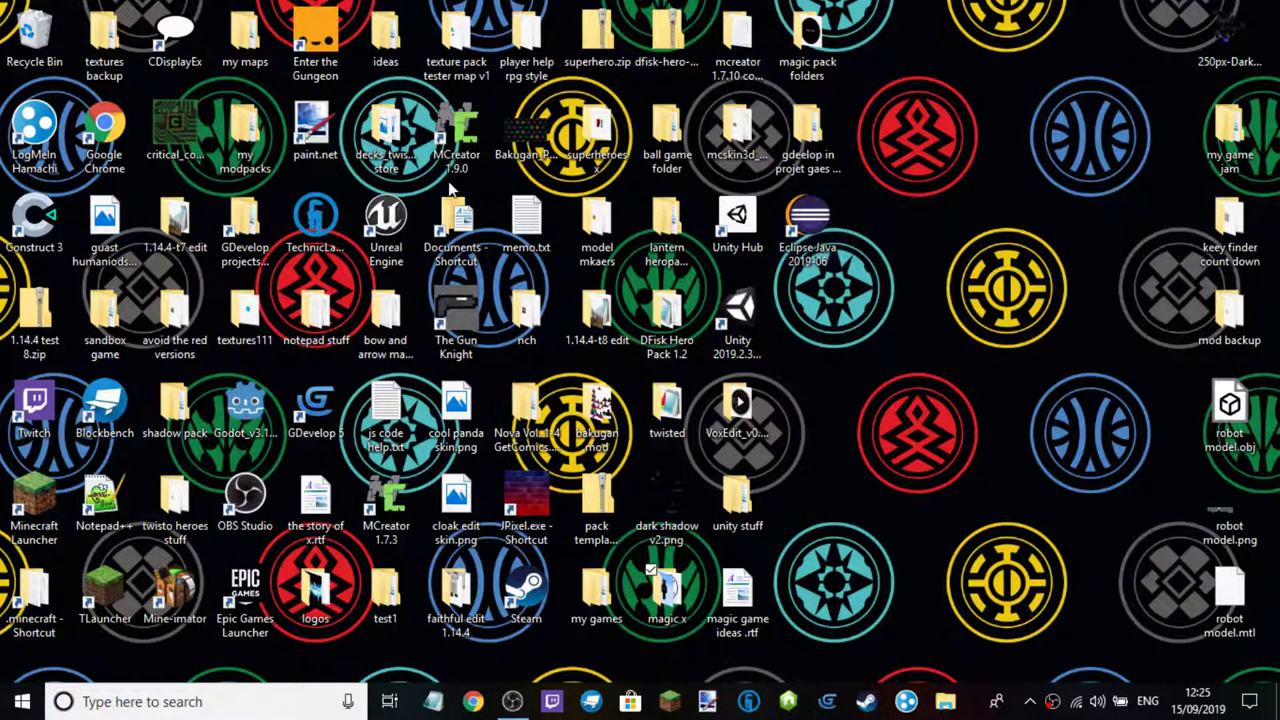
# Open Google Chrome with a new tab
pyautogui.click(30, 232)
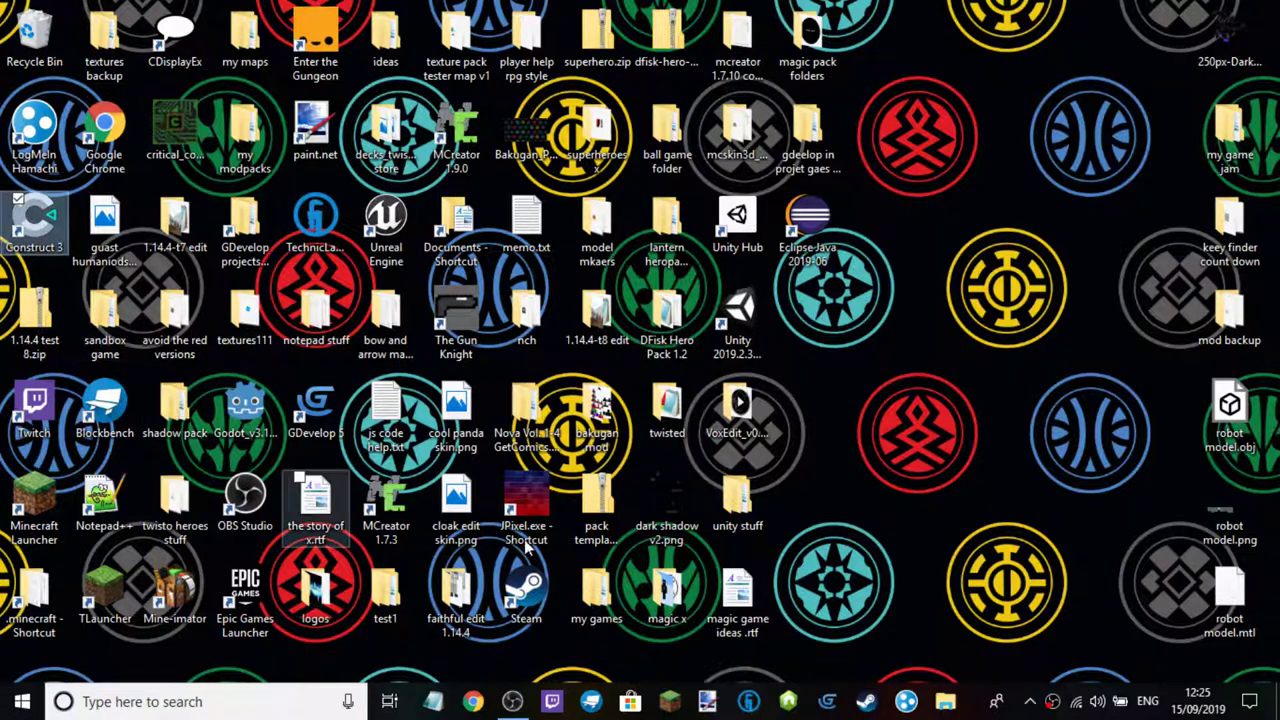
pyautogui.click(935, 447)
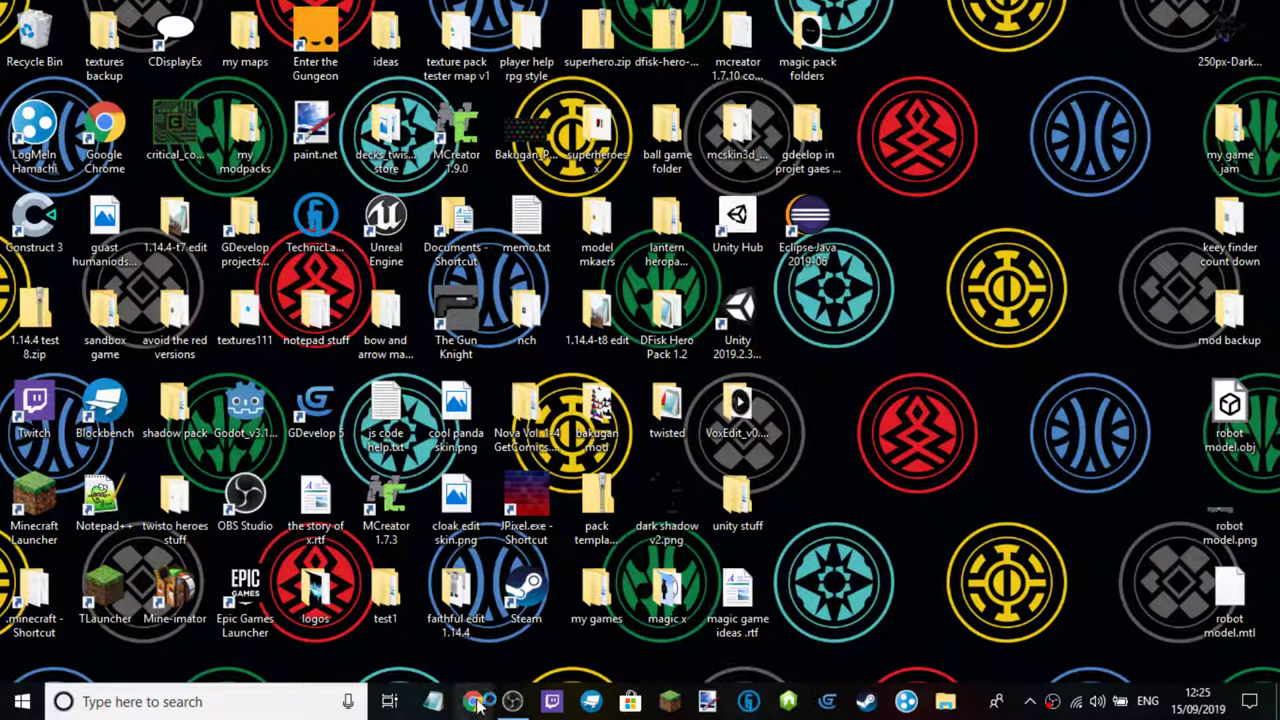
pyautogui.doubleClick(668, 218)
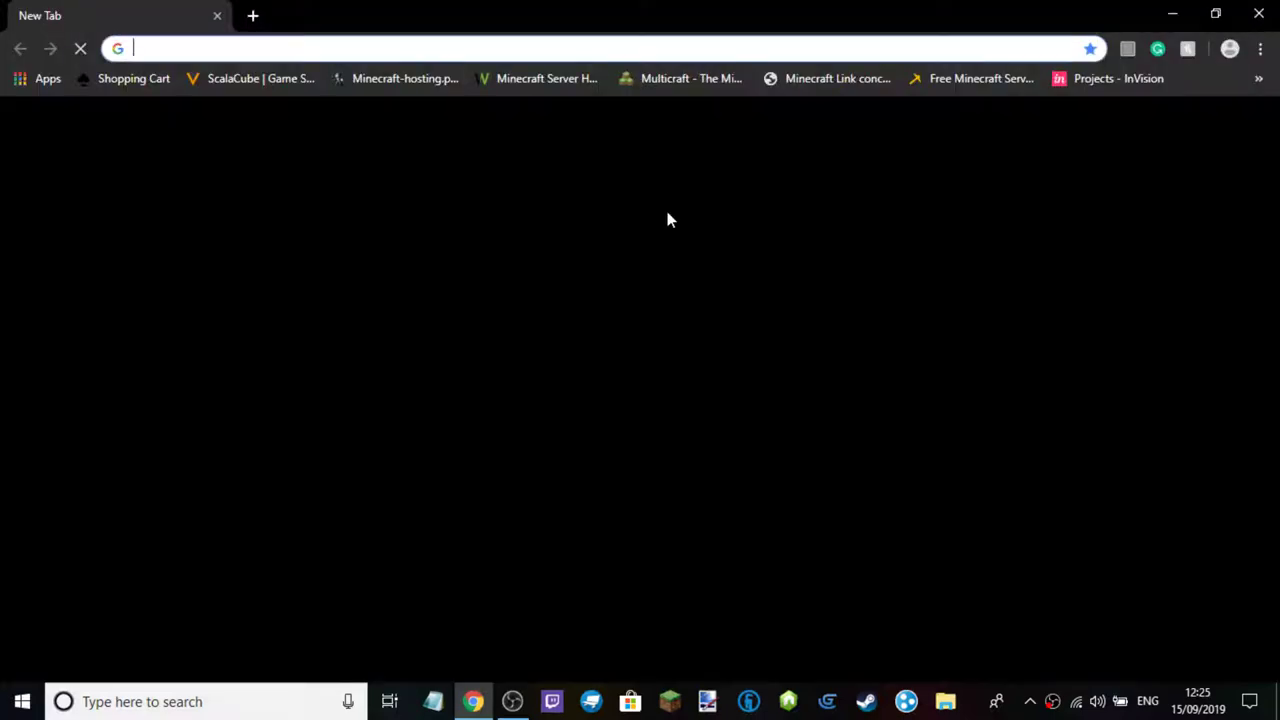
# Switch to OBS and hide the Display Capture source
pyautogui.click(512, 701)
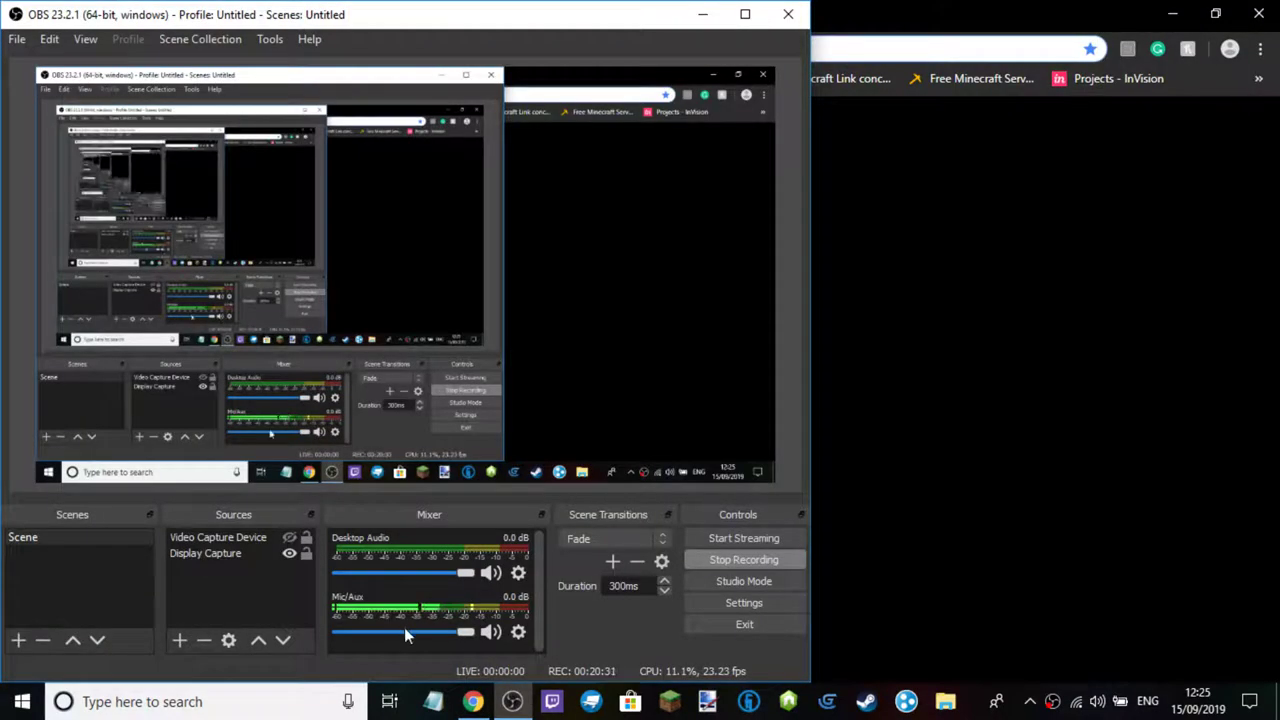
pyautogui.click(289, 553)
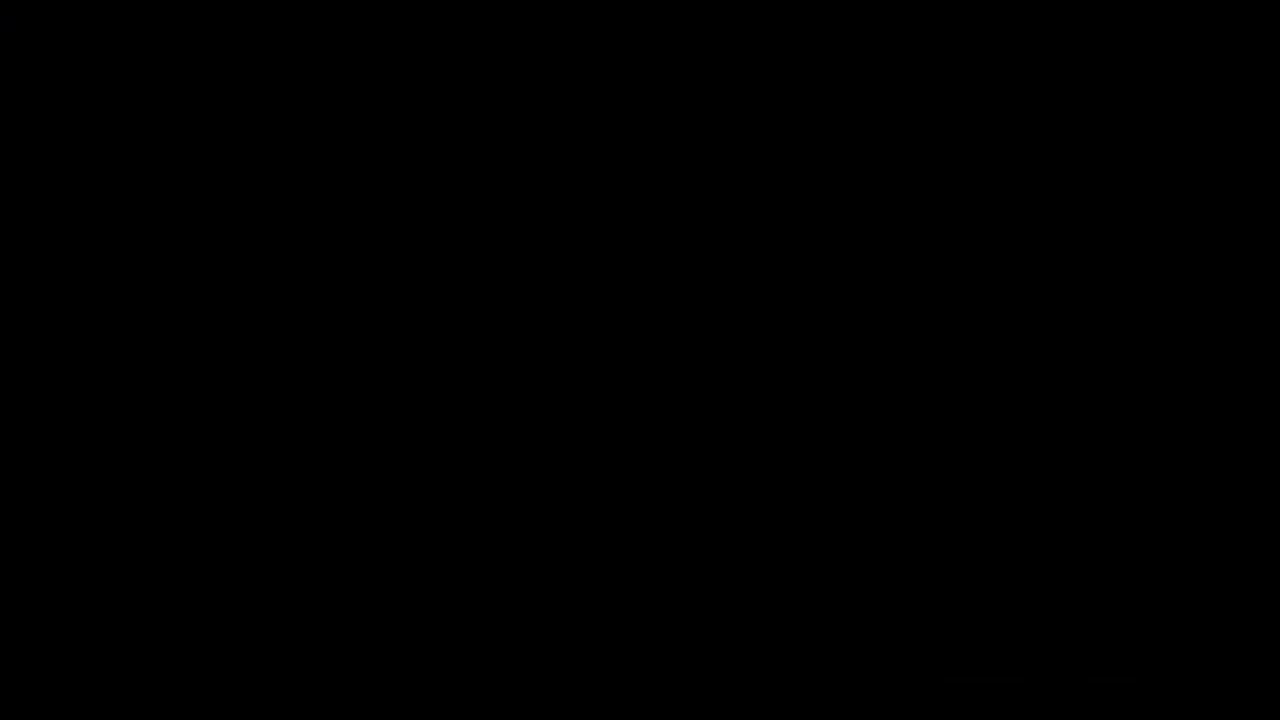